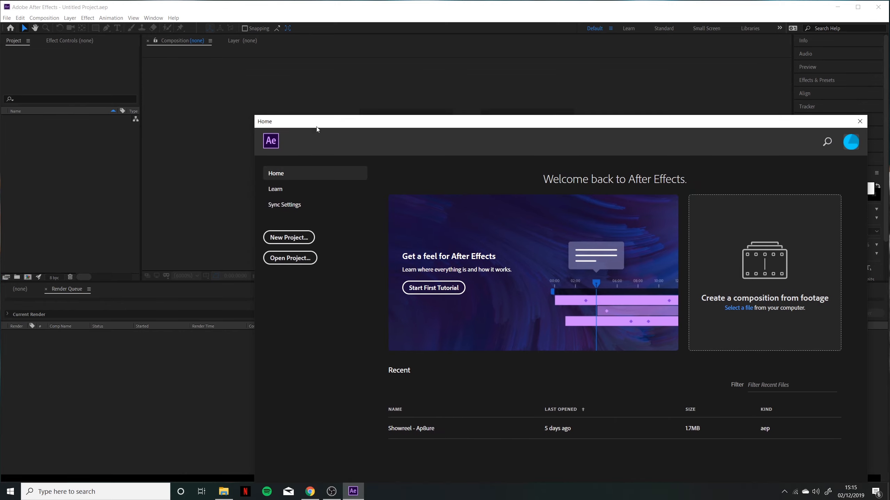
Dismiss the Home window and begin a new composition named Tutorial with the HDTV 1080 25 preset
{"action": "left_click_drag", "start_coordinate": [316, 125], "coordinate": [191, 37]}
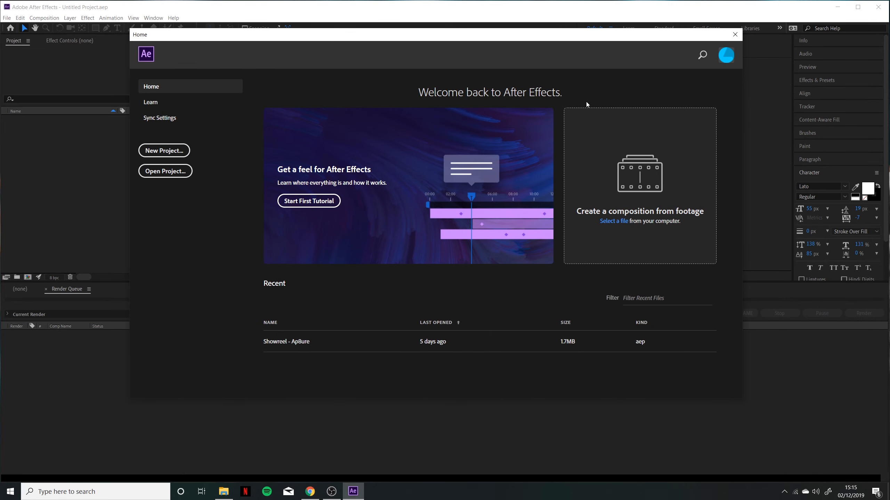
{"action": "left_click", "coordinate": [735, 34]}
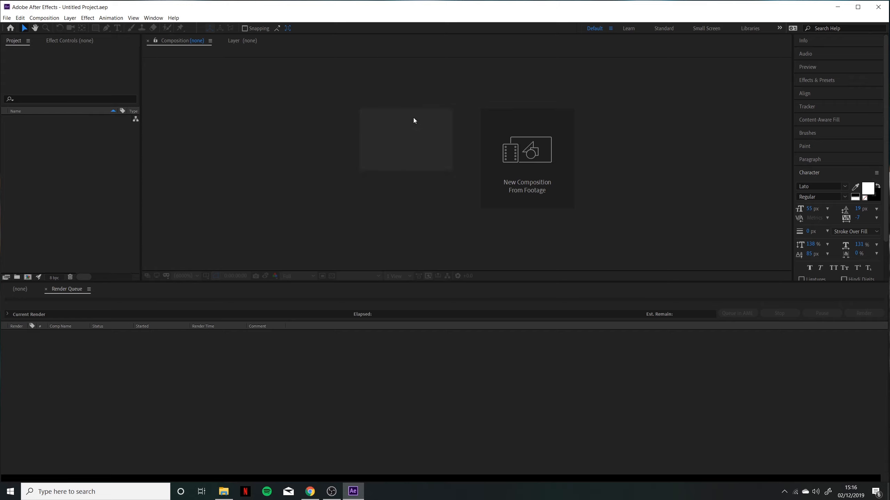
{"action": "left_click", "coordinate": [396, 170]}
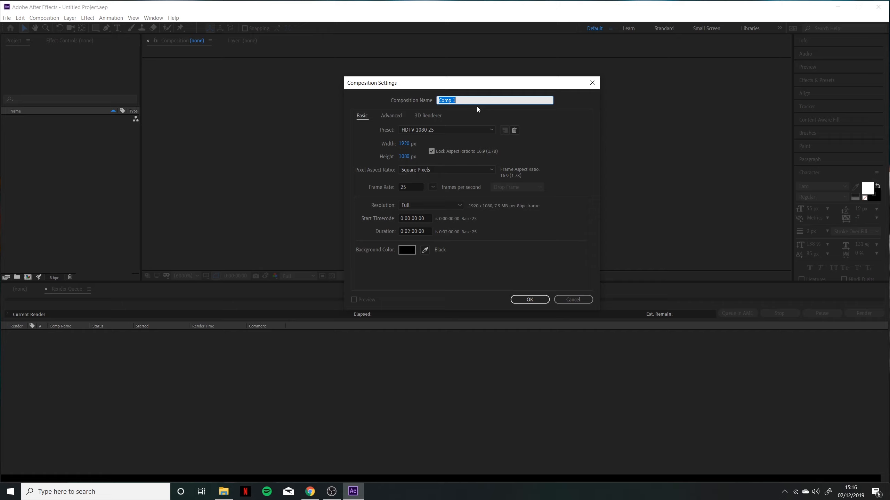
{"action": "type", "text": "Tutorial"}
{"action": "left_click", "coordinate": [461, 131]}
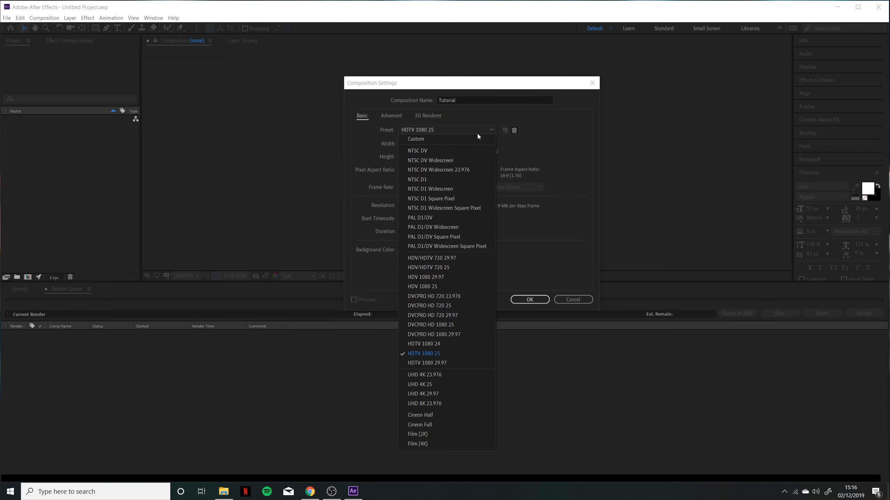
{"action": "left_click", "coordinate": [441, 353]}
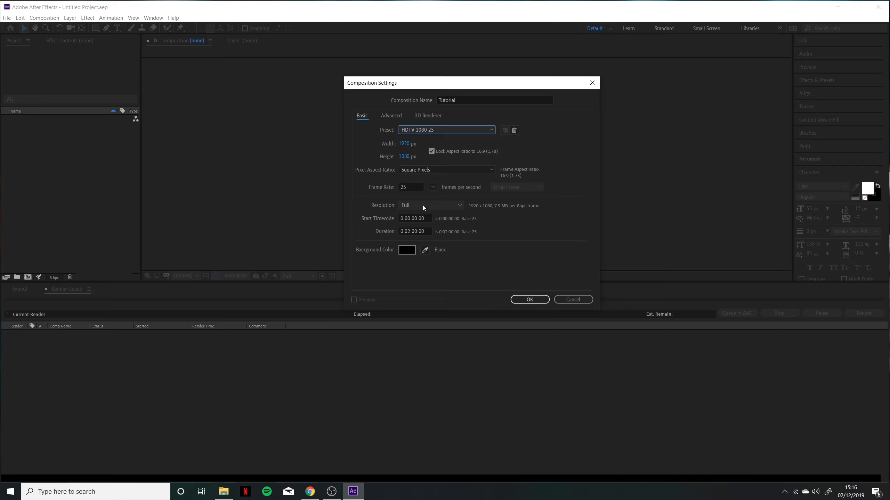
Create the composition at Full resolution with start timecode 0:00:00:00 and duration 0:02:00:00
{"action": "left_click", "coordinate": [412, 208]}
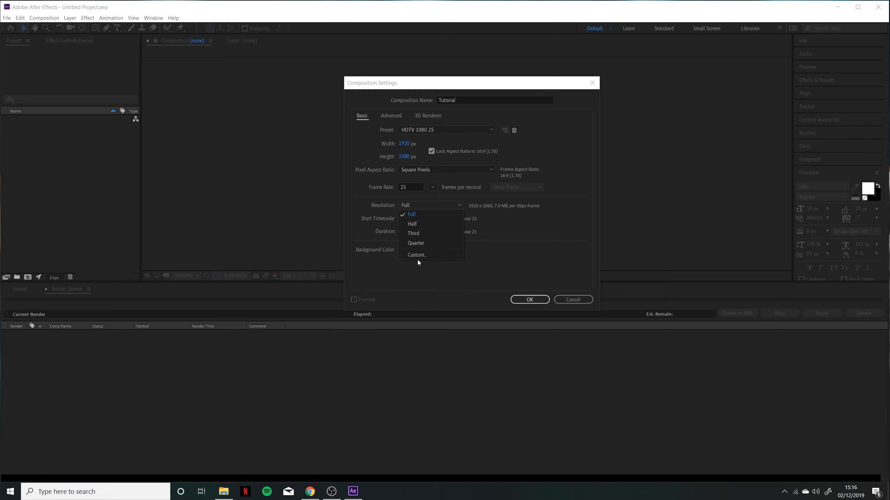
{"action": "left_click", "coordinate": [416, 216]}
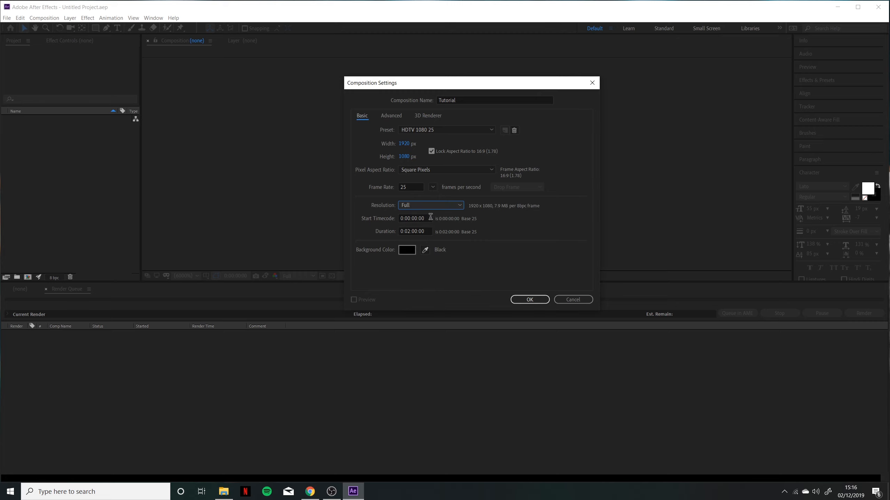
{"action": "left_click", "coordinate": [430, 217]}
{"action": "left_click", "coordinate": [482, 228]}
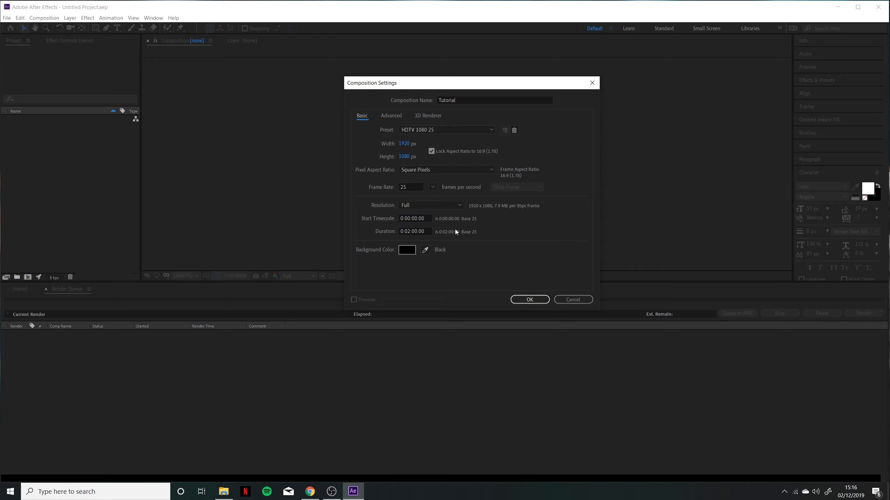
{"action": "left_click", "coordinate": [425, 218]}
{"action": "left_click", "coordinate": [409, 231]}
{"action": "left_click", "coordinate": [543, 300]}
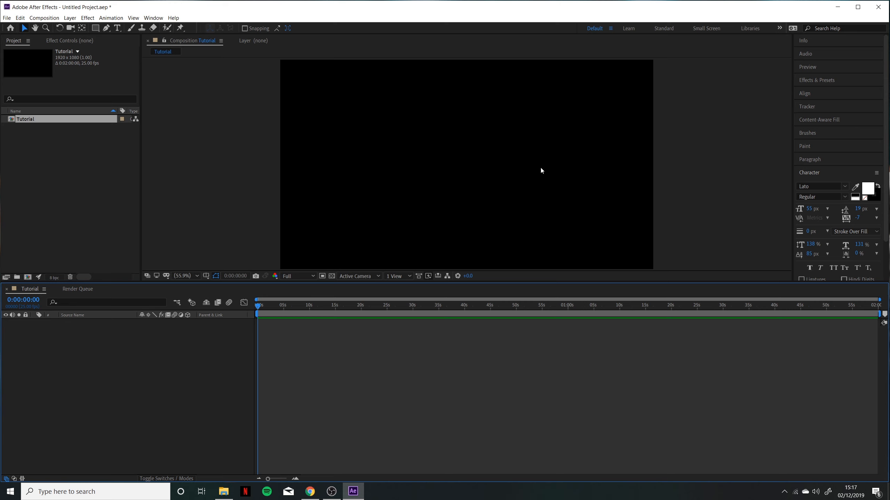
Check the available workspaces, keeping Default, and collapse the Character panel
{"action": "left_click", "coordinate": [153, 18]}
{"action": "mouse_move", "coordinate": [221, 30]}
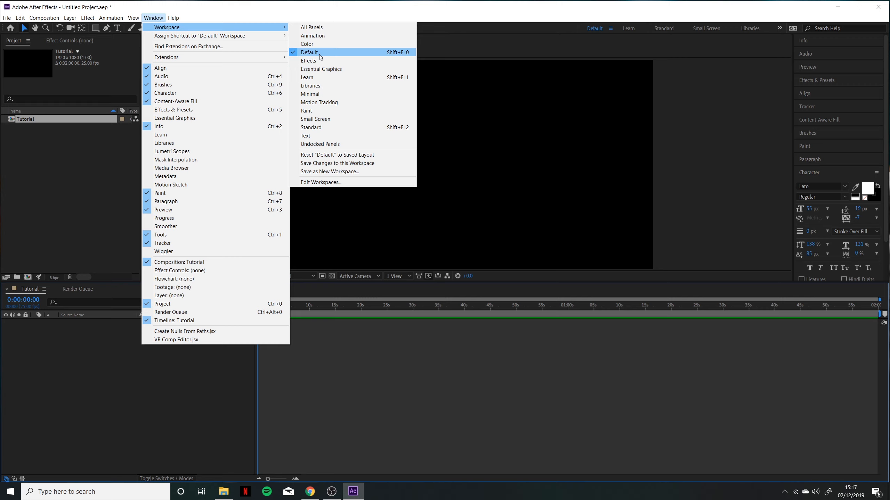
{"action": "left_click", "coordinate": [501, 16]}
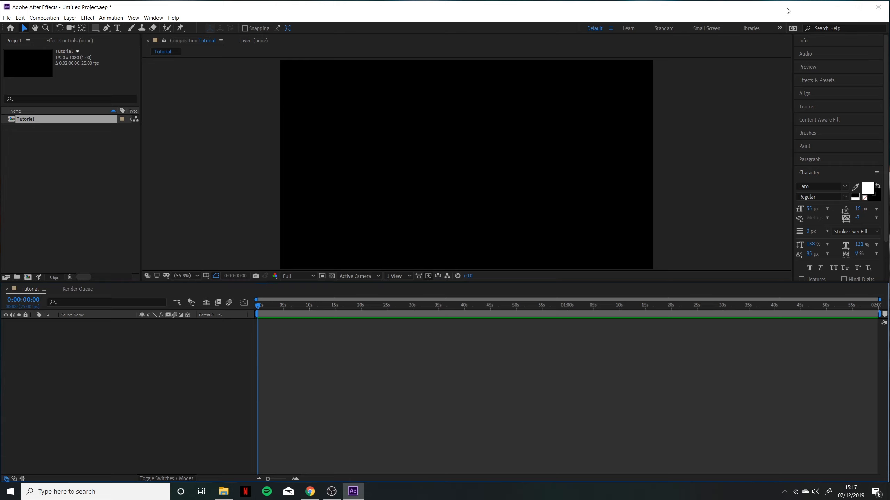
{"action": "left_click", "coordinate": [815, 173]}
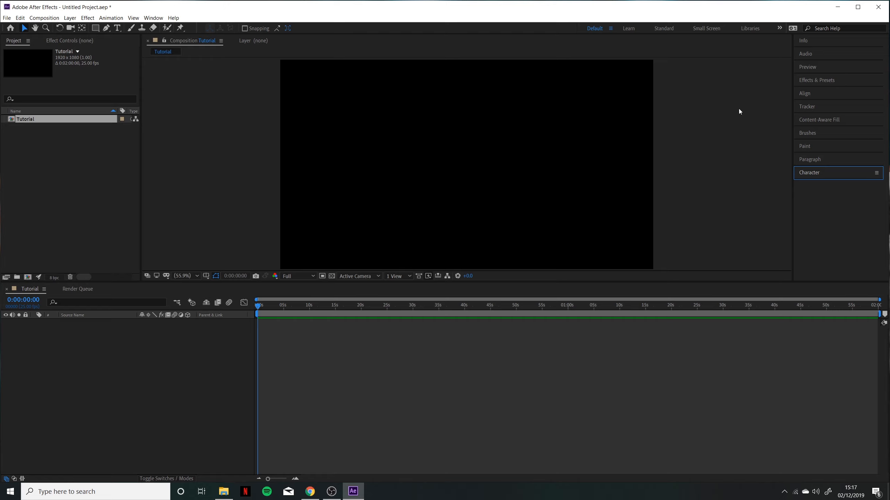
Switch to File Explorer and examine the asset folders in Beginner Tutorial, under FILMING-EDITING > After Effects Projects on drive D
{"action": "left_click", "coordinate": [226, 494]}
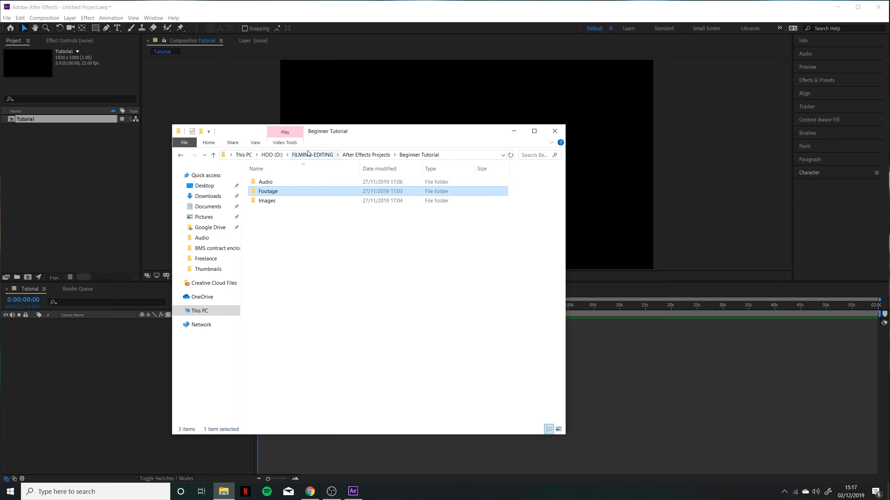
{"action": "left_click", "coordinate": [273, 155]}
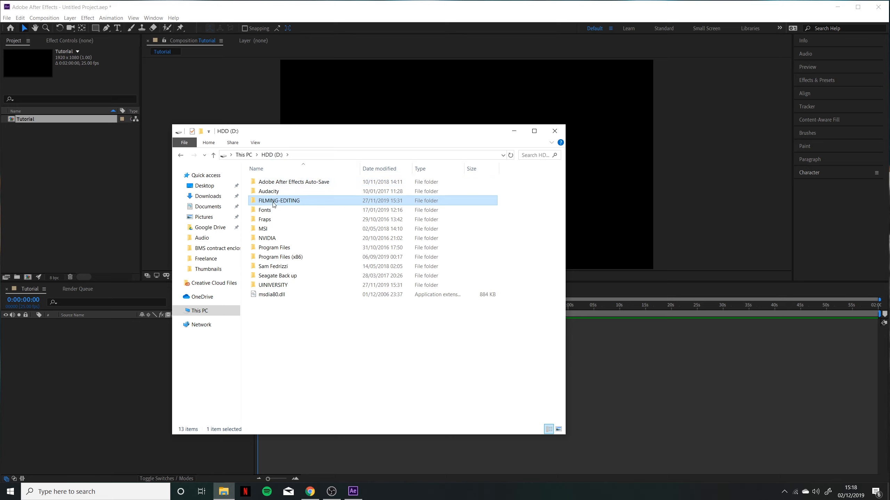
{"action": "double_click", "coordinate": [276, 202]}
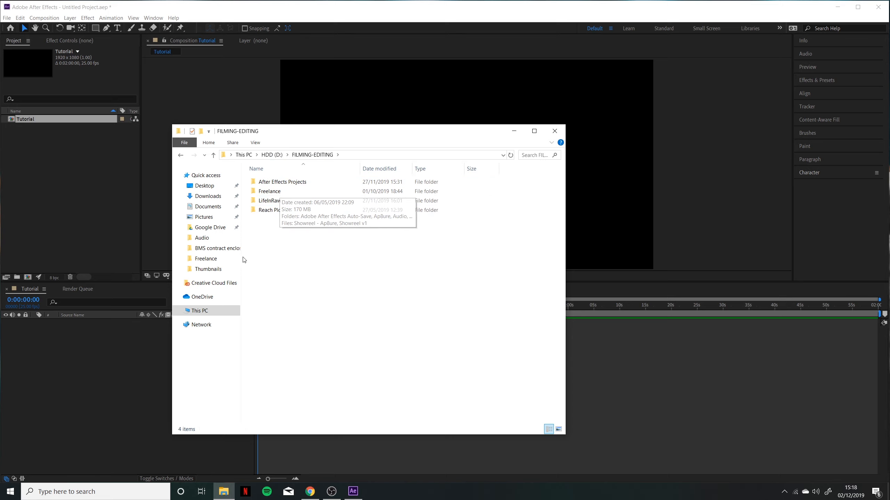
{"action": "double_click", "coordinate": [307, 183]}
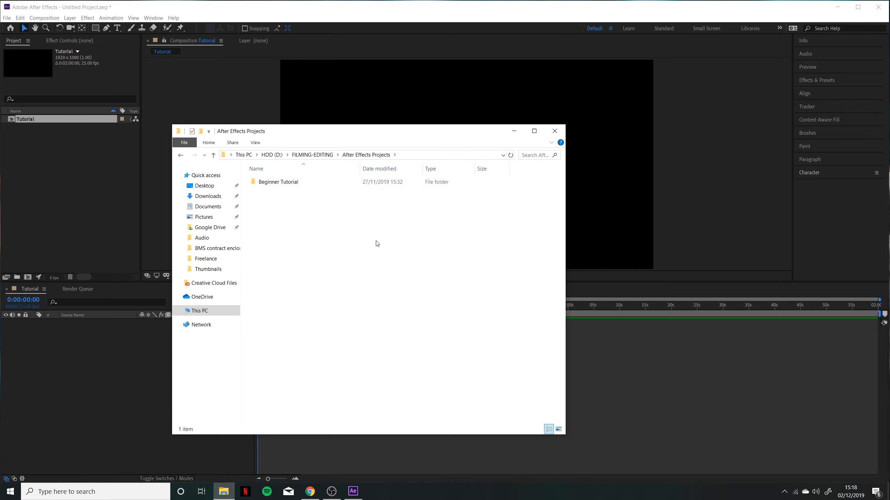
{"action": "double_click", "coordinate": [286, 182]}
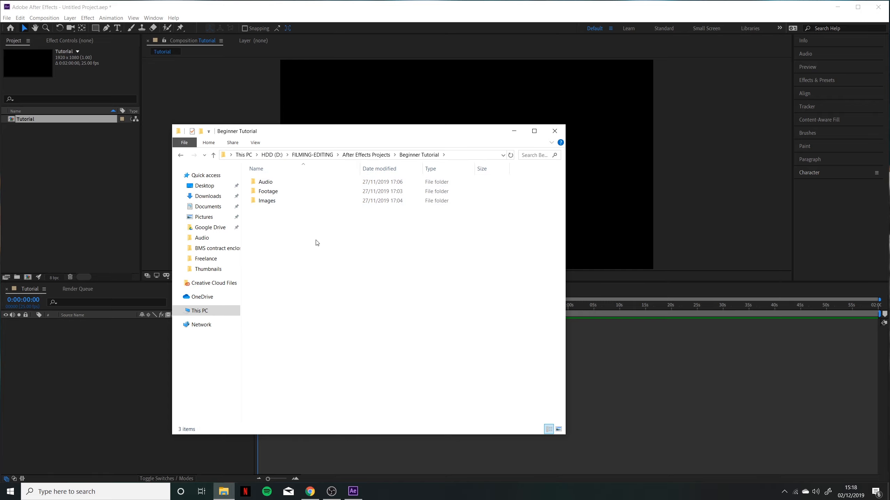
{"action": "left_click_drag", "start_coordinate": [353, 253], "coordinate": [295, 180]}
{"action": "left_click", "coordinate": [371, 244]}
{"action": "left_click", "coordinate": [272, 183]}
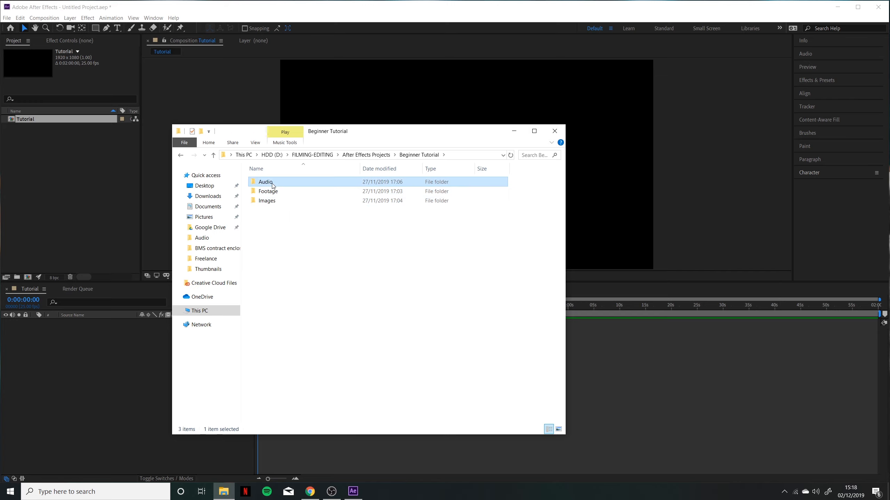
{"action": "left_click", "coordinate": [280, 192]}
{"action": "left_click", "coordinate": [286, 203]}
{"action": "left_click", "coordinate": [382, 258]}
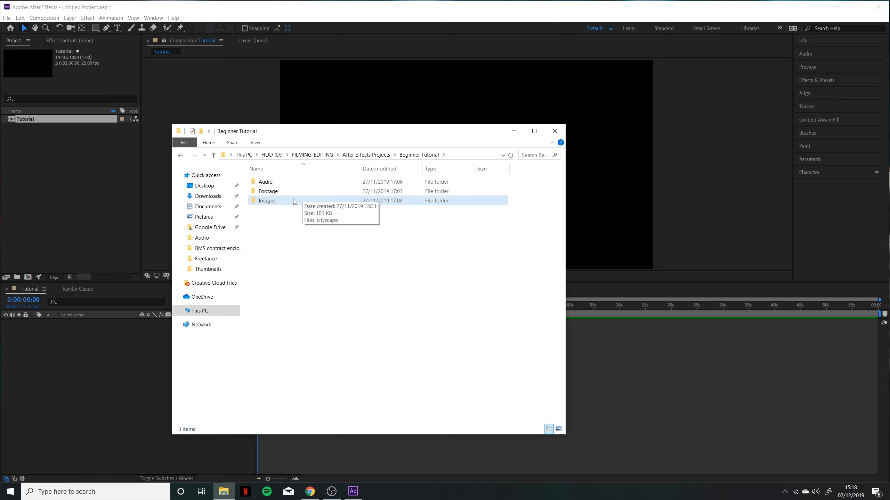
Bring the Stock Footage clip from the Footage folder into the project and delete it again
{"action": "double_click", "coordinate": [280, 192]}
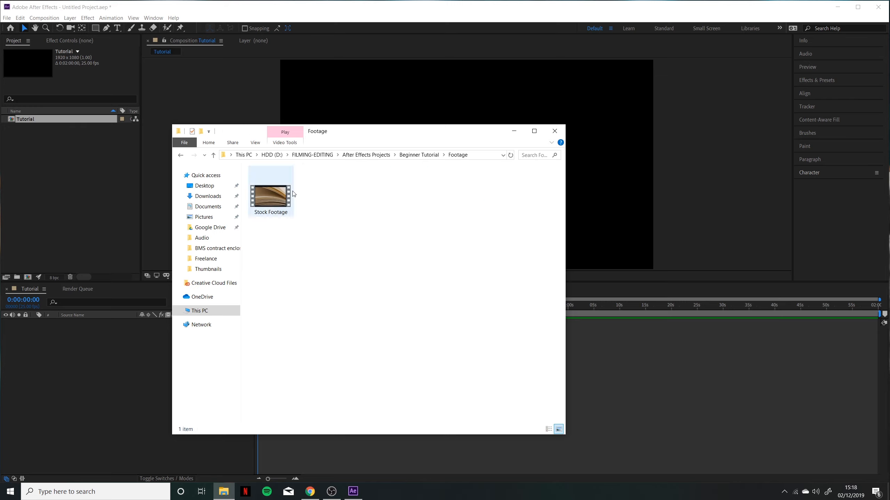
{"action": "left_click", "coordinate": [280, 190]}
{"action": "left_click", "coordinate": [285, 190]}
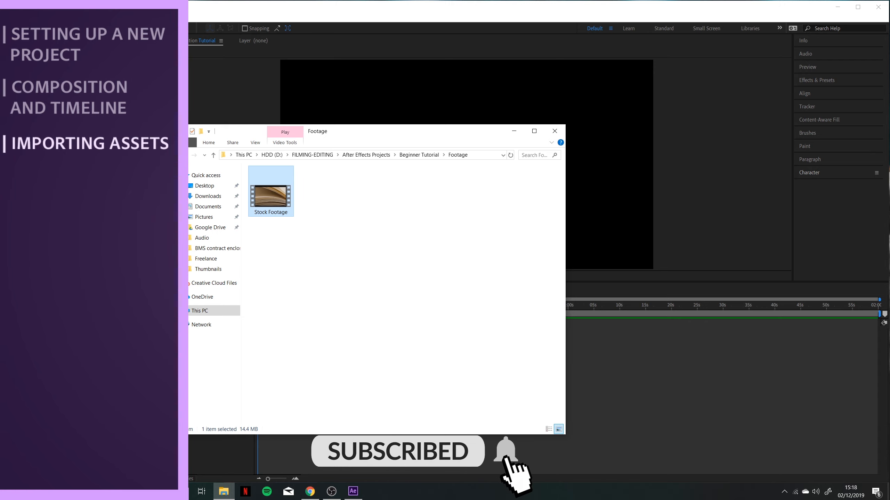
{"action": "left_click_drag", "start_coordinate": [259, 192], "coordinate": [130, 289]}
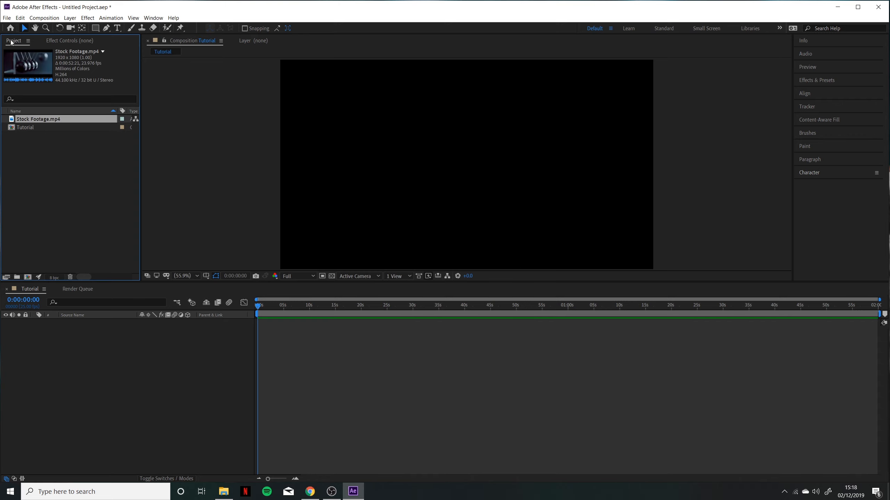
{"action": "key", "text": "Delete"}
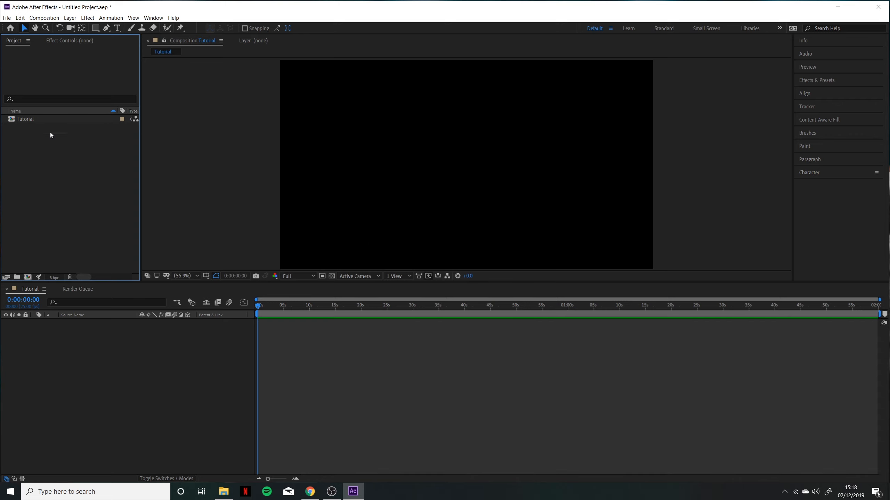
Import Stock Footage from the Beginner Tutorial project's Footage folder into the project as Footage
{"action": "left_click", "coordinate": [7, 18]}
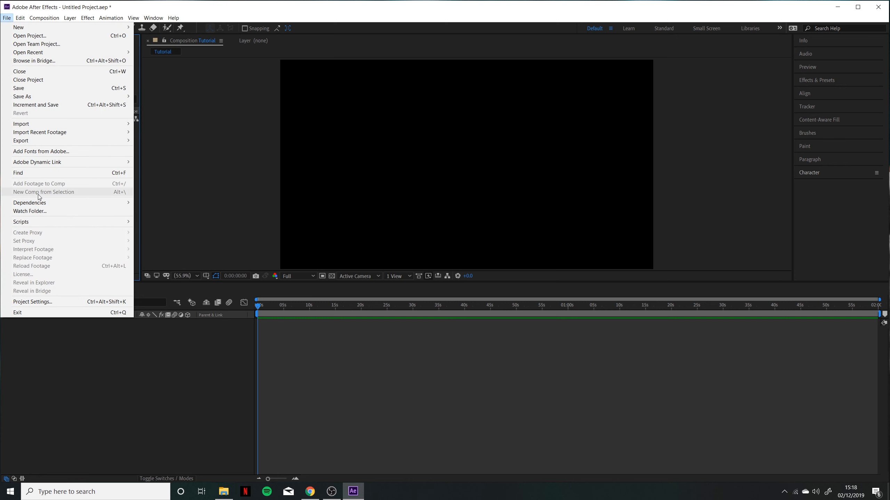
{"action": "mouse_move", "coordinate": [130, 125]}
{"action": "left_click", "coordinate": [158, 123]}
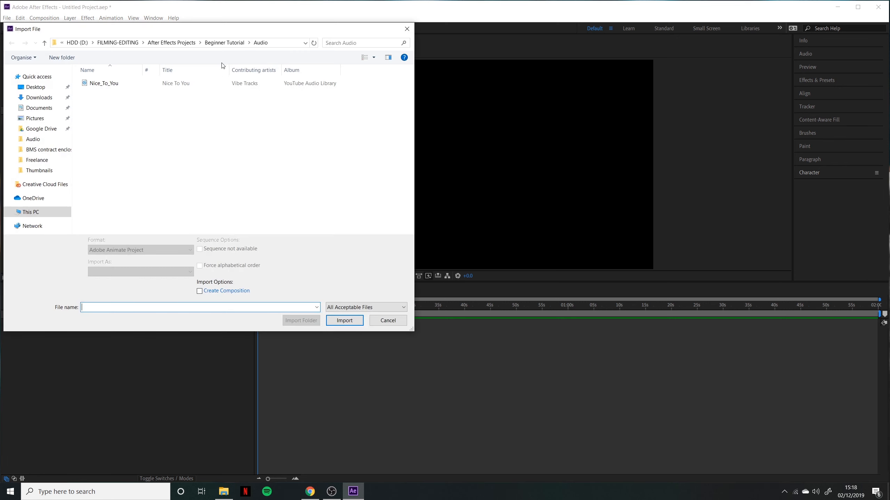
{"action": "left_click", "coordinate": [220, 45]}
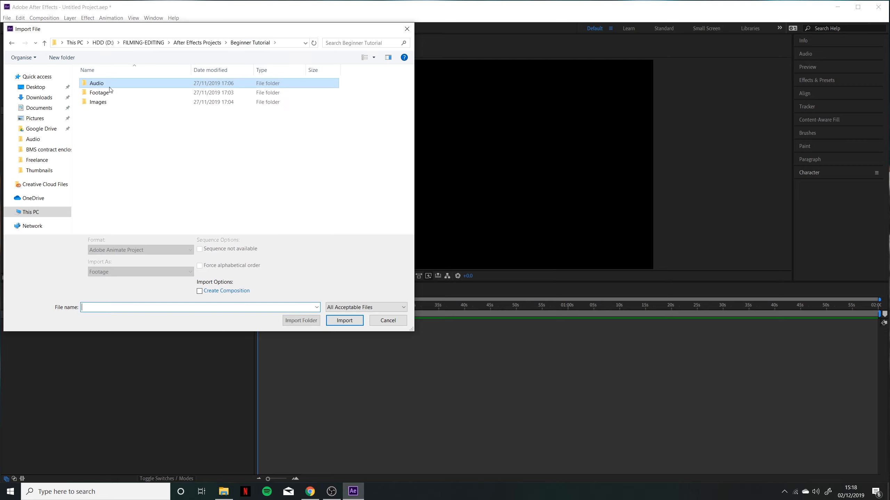
{"action": "double_click", "coordinate": [109, 96]}
{"action": "left_click", "coordinate": [101, 98]}
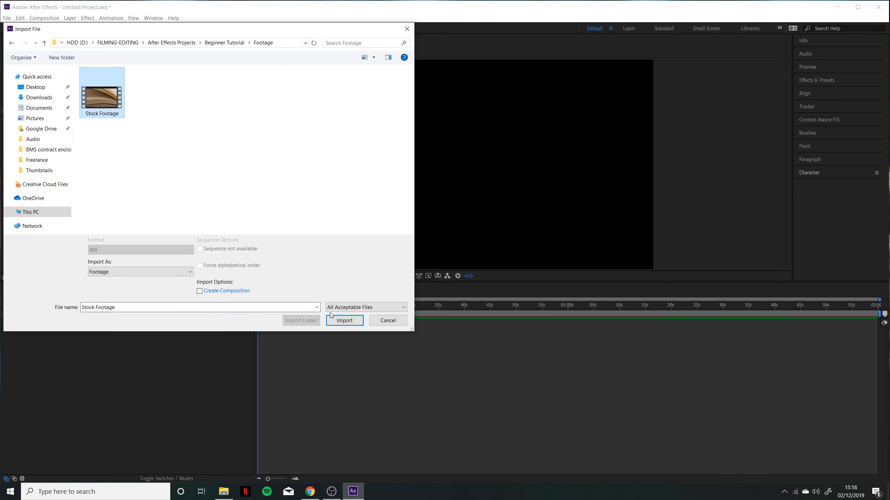
{"action": "left_click", "coordinate": [165, 272]}
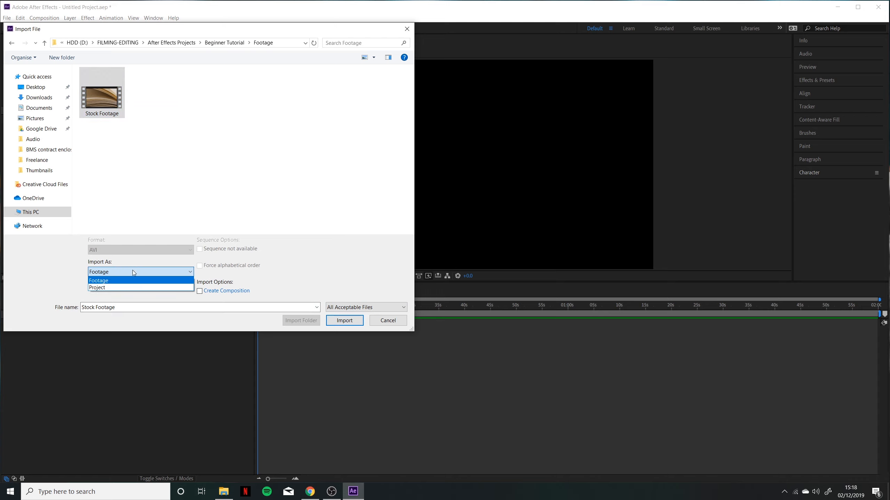
{"action": "left_click", "coordinate": [102, 282]}
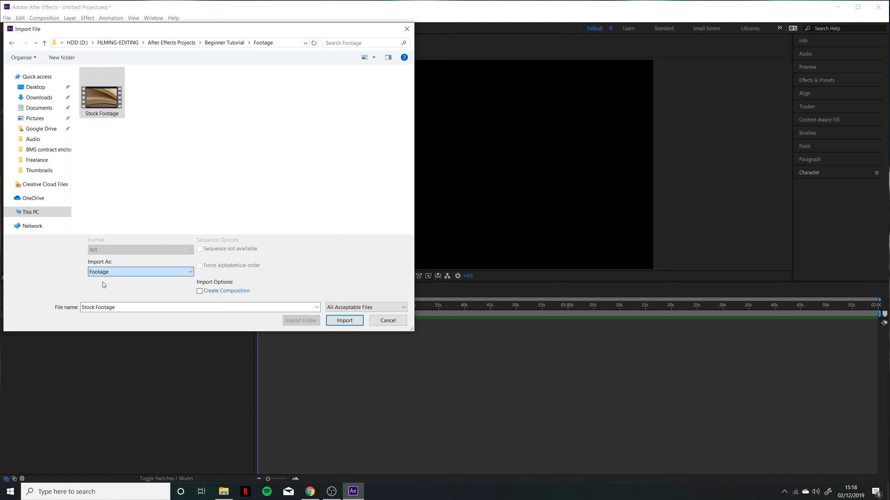
{"action": "left_click", "coordinate": [344, 320]}
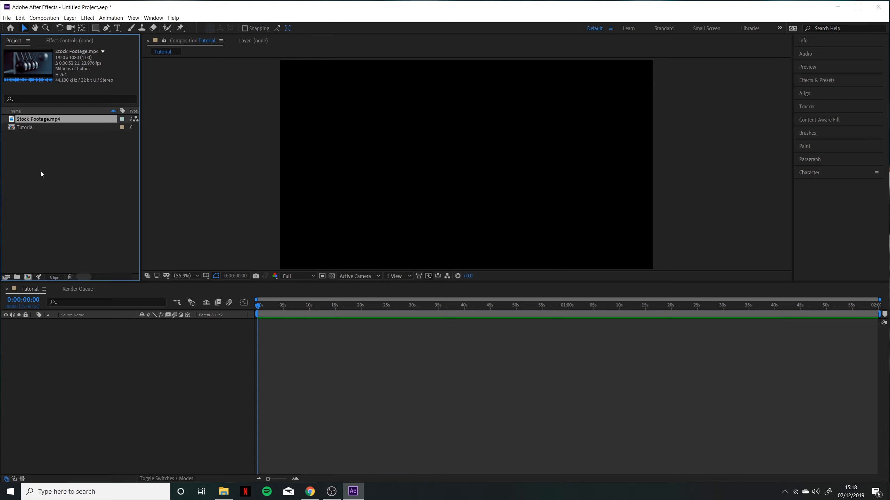
Add Stock Footage.mp4 to the Tutorial composition's timeline as a layer starting at 0:00:00:00
{"action": "left_click_drag", "start_coordinate": [342, 313], "coordinate": [257, 314]}
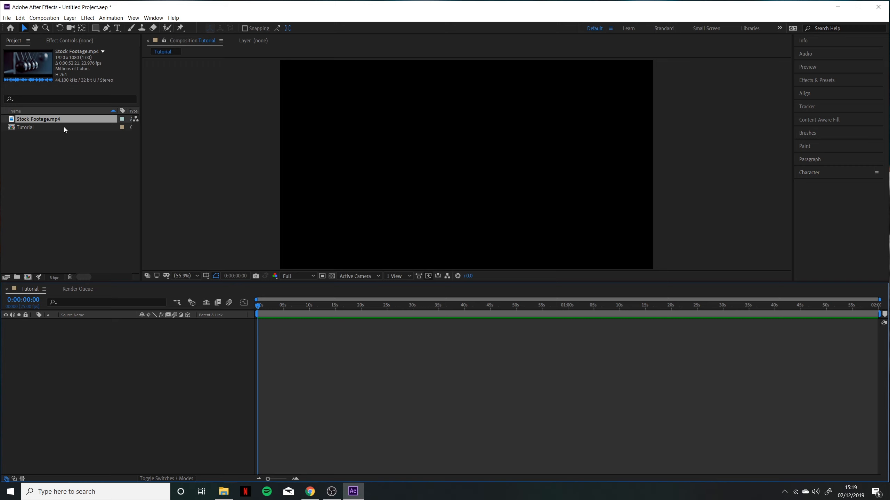
{"action": "left_click_drag", "start_coordinate": [63, 119], "coordinate": [84, 367]}
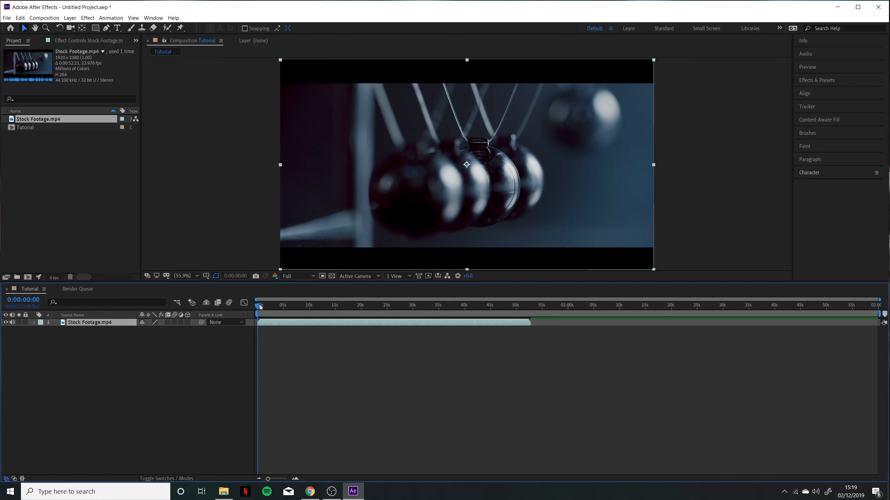
Preview the clip in the Tutorial composition by scrubbing the playhead from the start to 0:00:16:16
{"action": "mouse_move", "coordinate": [258, 308]}
{"action": "left_mouse_down"}
{"action": "mouse_move", "coordinate": [284, 308]}
{"action": "mouse_move", "coordinate": [257, 308]}
{"action": "left_mouse_up"}
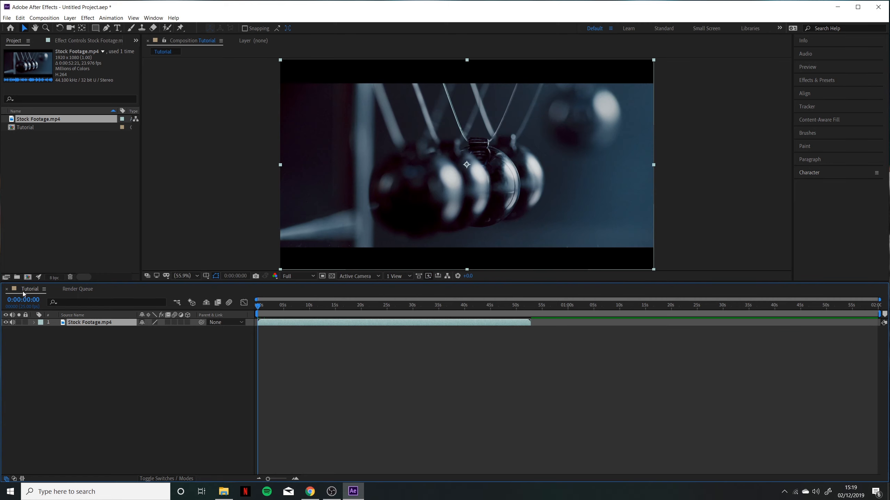
{"action": "left_click", "coordinate": [28, 128]}
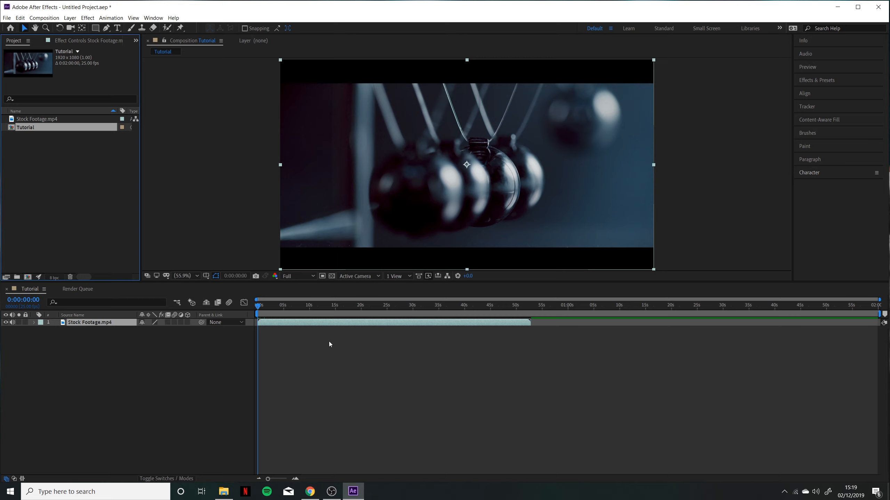
{"action": "left_click_drag", "start_coordinate": [258, 310], "coordinate": [345, 323]}
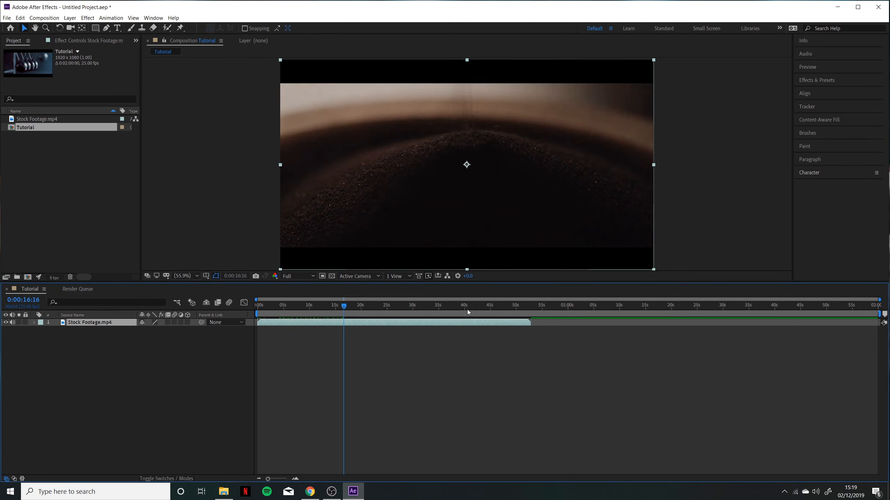
Check the end of the Stock Footage.mp4 clip at 0:00:52:22 and return the playhead to 0:00:00:00
{"action": "left_click", "coordinate": [531, 307]}
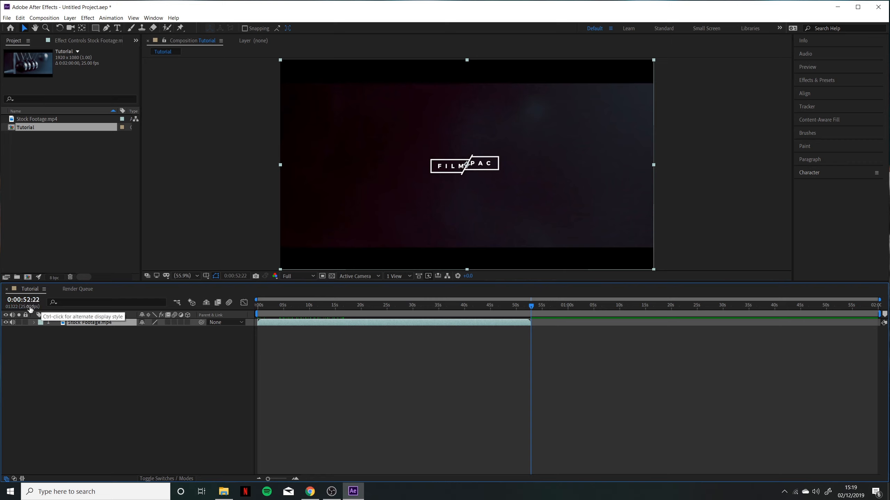
{"action": "left_click_drag", "start_coordinate": [37, 305], "coordinate": [8, 353]}
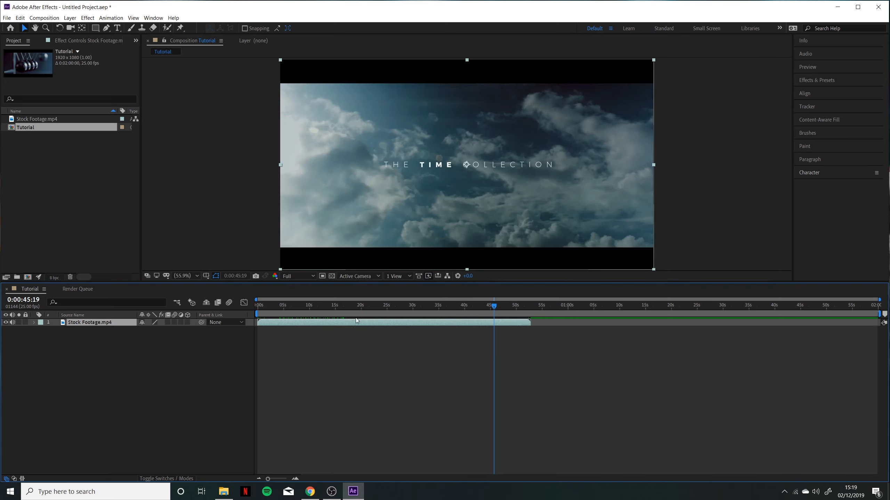
{"action": "left_click_drag", "start_coordinate": [386, 305], "coordinate": [180, 312]}
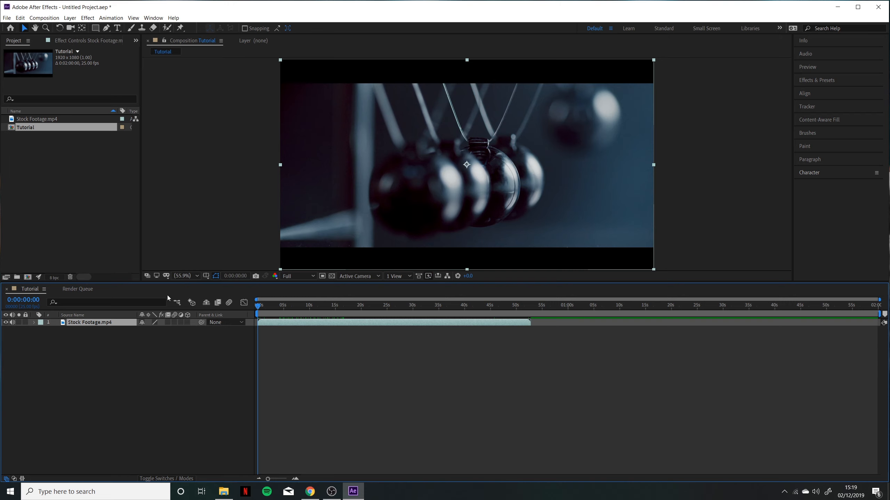
Import Nice_To_You.mp3 from the Beginner Tutorial's Audio folder and add it to the Tutorial timeline below Stock Footage.mp4
{"action": "left_click", "coordinate": [223, 491]}
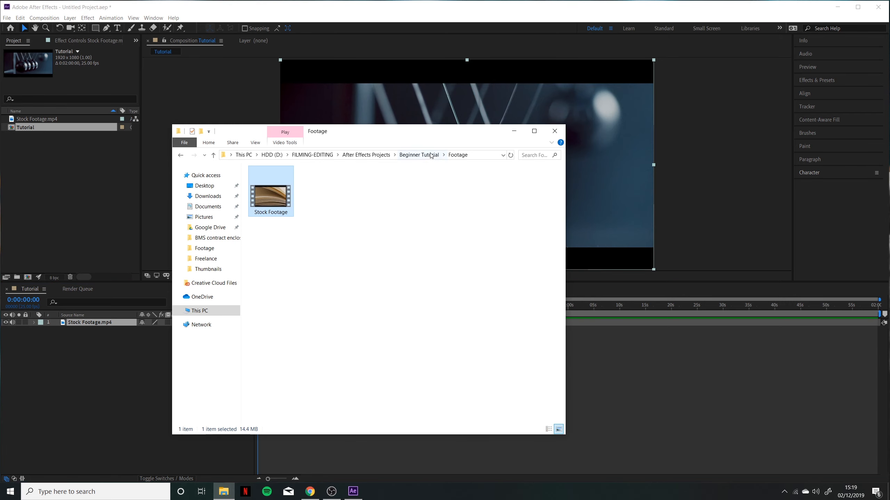
{"action": "left_click", "coordinate": [419, 155]}
{"action": "double_click", "coordinate": [269, 183]}
{"action": "left_click_drag", "start_coordinate": [284, 185], "coordinate": [74, 187]}
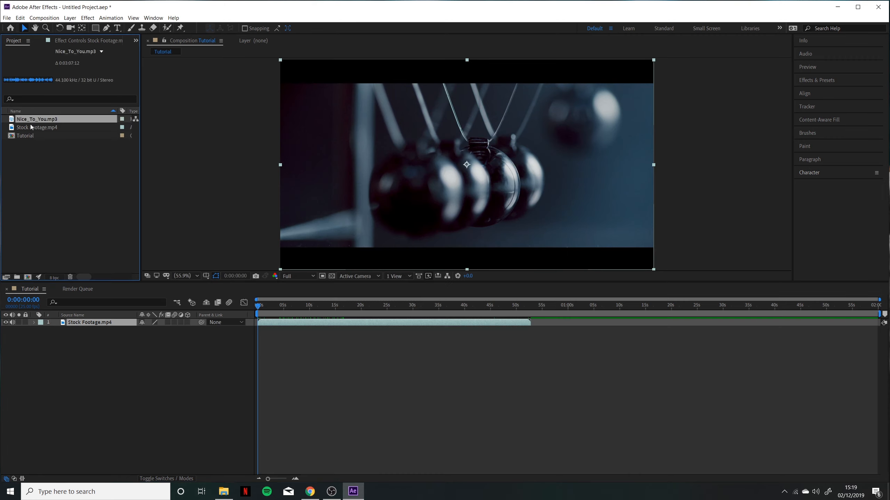
{"action": "left_click_drag", "start_coordinate": [30, 121], "coordinate": [311, 324]}
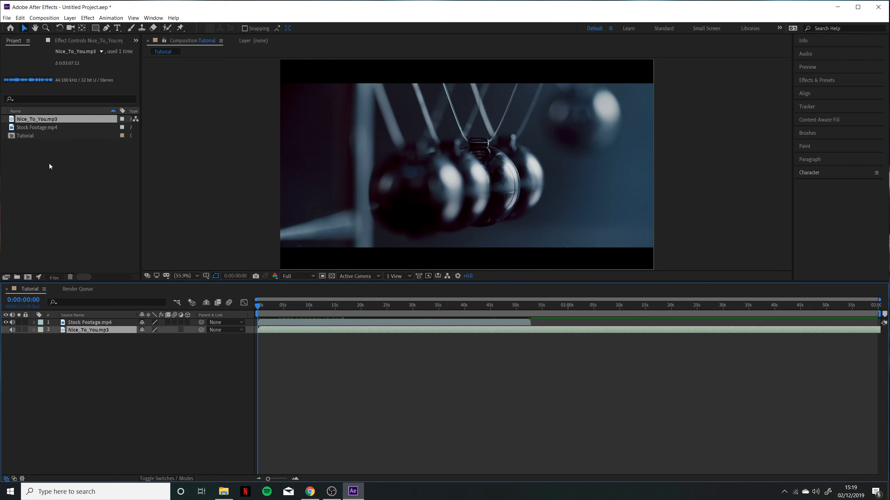
Import cityscape.jpg from the Beginner Tutorial's Images folder and place it on the timeline between Stock Footage.mp4 and Nice_To_You.mp3
{"action": "left_click", "coordinate": [223, 492]}
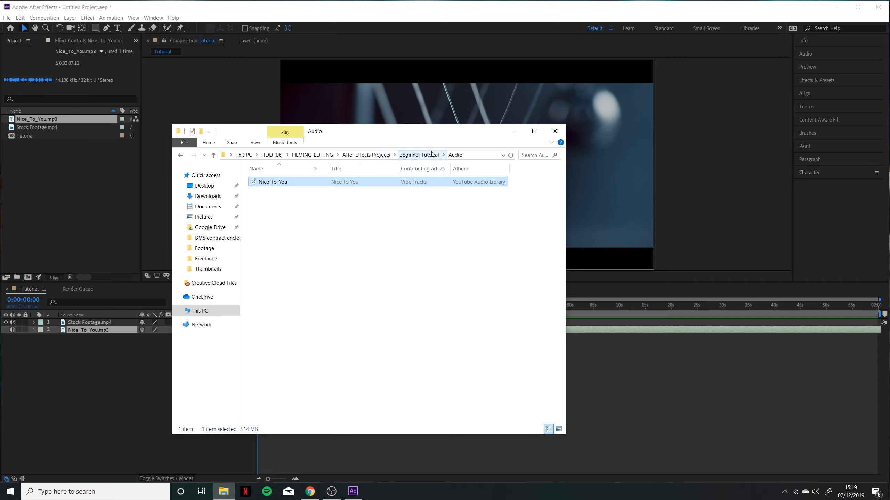
{"action": "left_click", "coordinate": [419, 155]}
{"action": "left_click", "coordinate": [272, 199]}
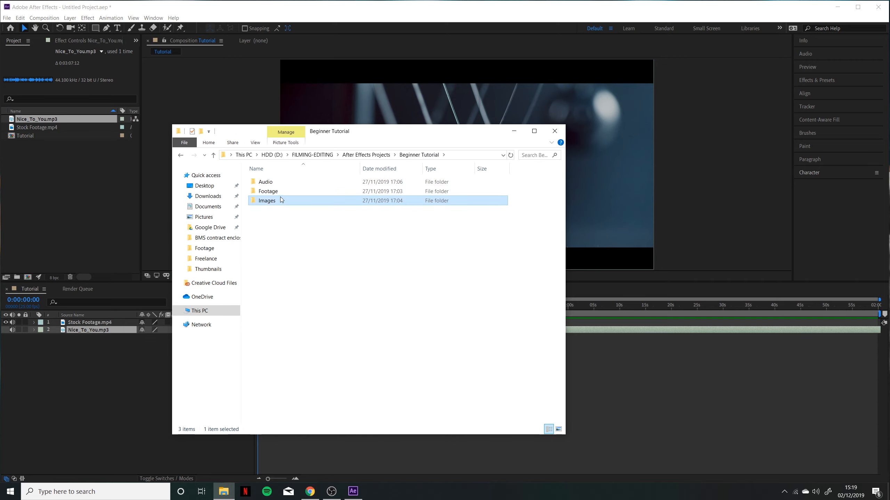
{"action": "double_click", "coordinate": [274, 202]}
{"action": "left_click_drag", "start_coordinate": [272, 183], "coordinate": [118, 373]}
{"action": "left_click", "coordinate": [513, 120]}
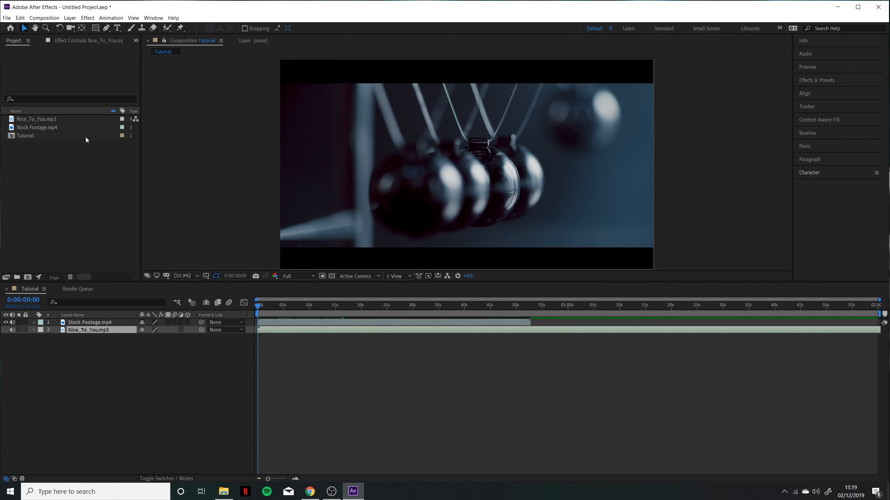
{"action": "left_click_drag", "start_coordinate": [87, 140], "coordinate": [28, 139]}
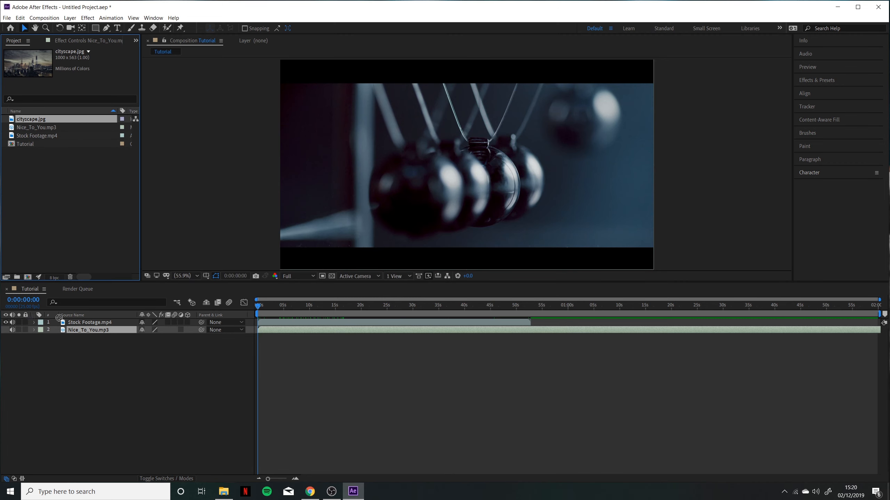
{"action": "left_click_drag", "start_coordinate": [59, 318], "coordinate": [82, 327]}
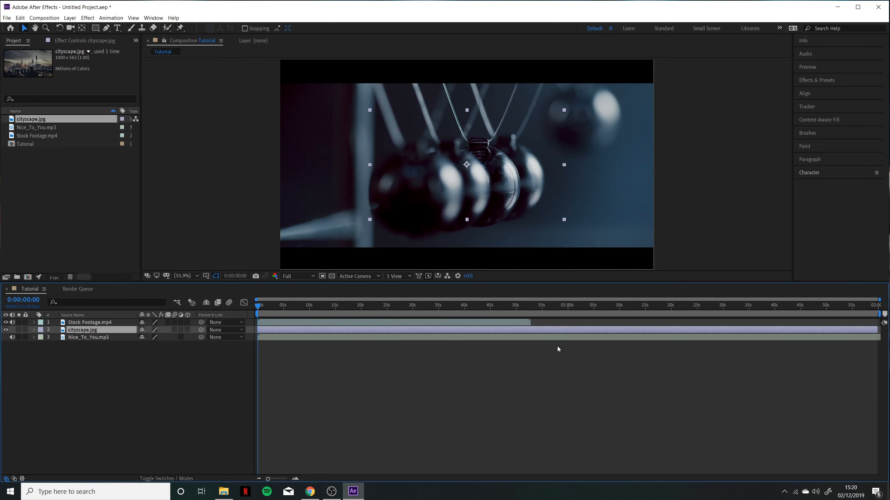
Move the Stock Footage.mp4 picture down and to the right in the composition to uncover the cityscape image behind it
{"action": "left_click", "coordinate": [276, 322]}
{"action": "left_click", "coordinate": [280, 331]}
{"action": "left_click", "coordinate": [284, 338]}
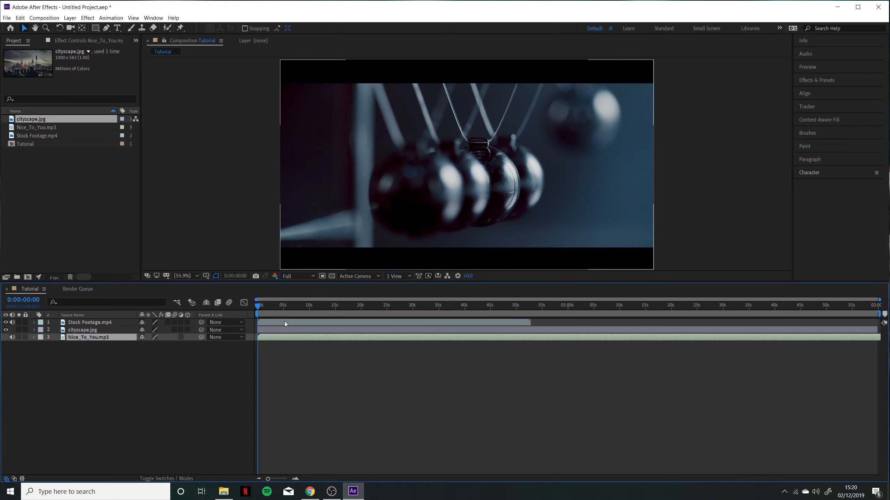
{"action": "left_click", "coordinate": [284, 323]}
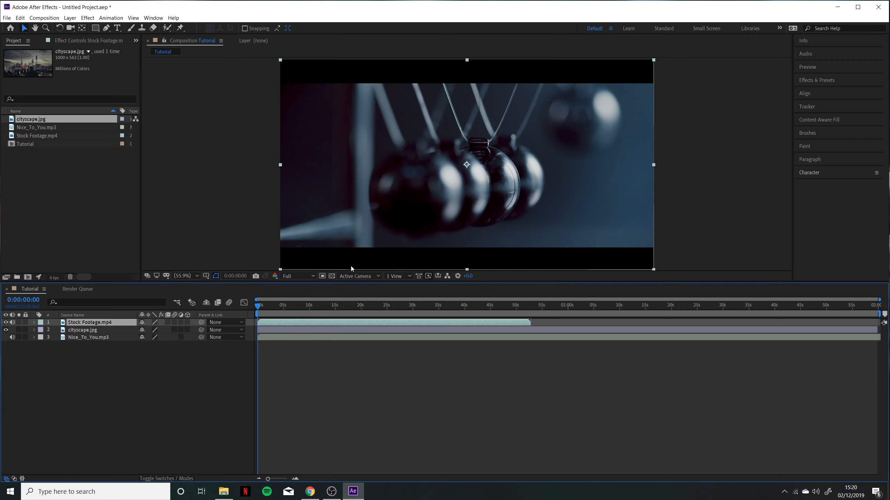
{"action": "left_click_drag", "start_coordinate": [351, 268], "coordinate": [558, 291]}
Scale the cityscape.jpg layer up from its corner until it fills the whole composition frame
{"action": "left_click", "coordinate": [405, 158]}
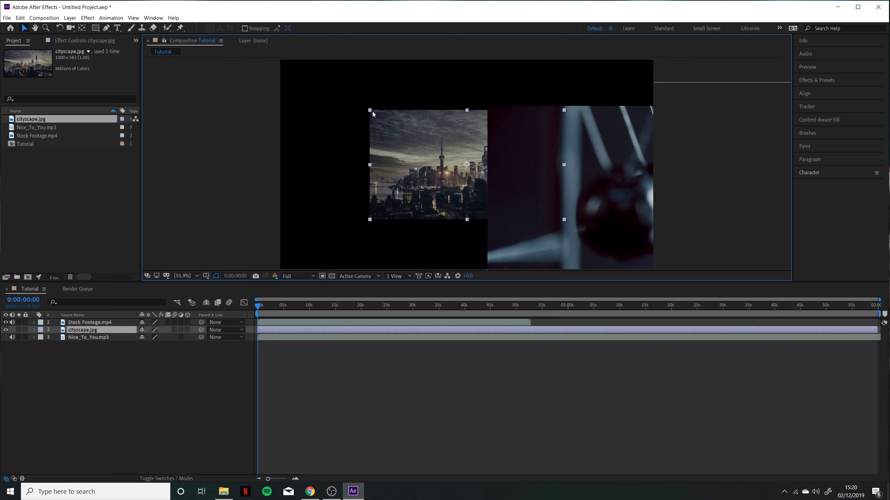
{"action": "left_click_drag", "start_coordinate": [373, 112], "coordinate": [275, 68]}
{"action": "key", "text": "ctrl+z"}
{"action": "left_click_drag", "start_coordinate": [370, 110], "coordinate": [276, 53]}
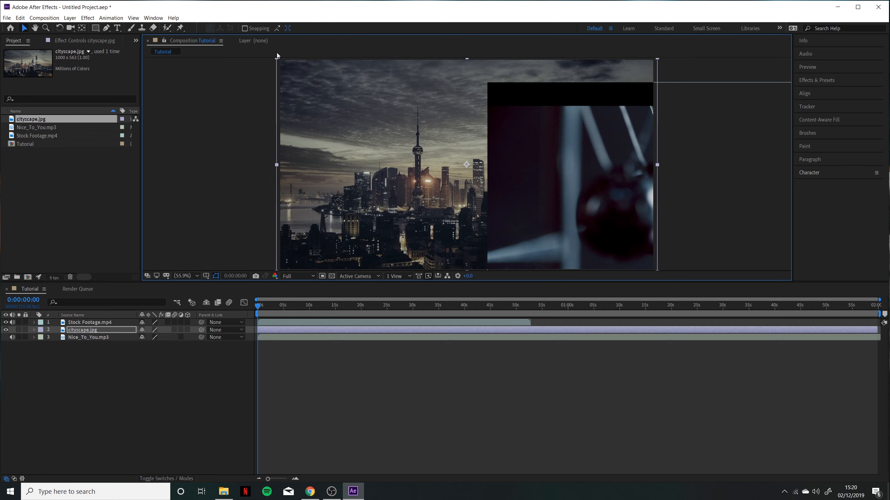
{"action": "left_click", "coordinate": [355, 419]}
Centre the Stock Footage.mp4 layer horizontally and vertically in the composition with the Align options
{"action": "left_click", "coordinate": [284, 327]}
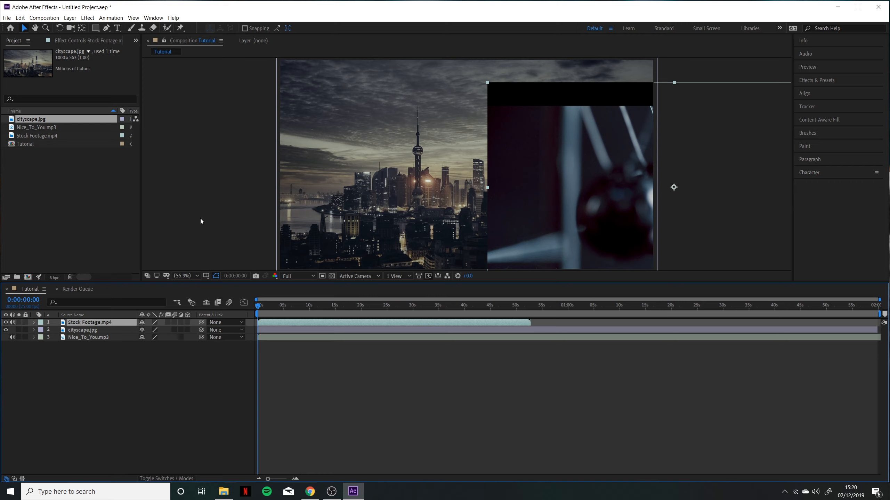
{"action": "left_click", "coordinate": [804, 93]}
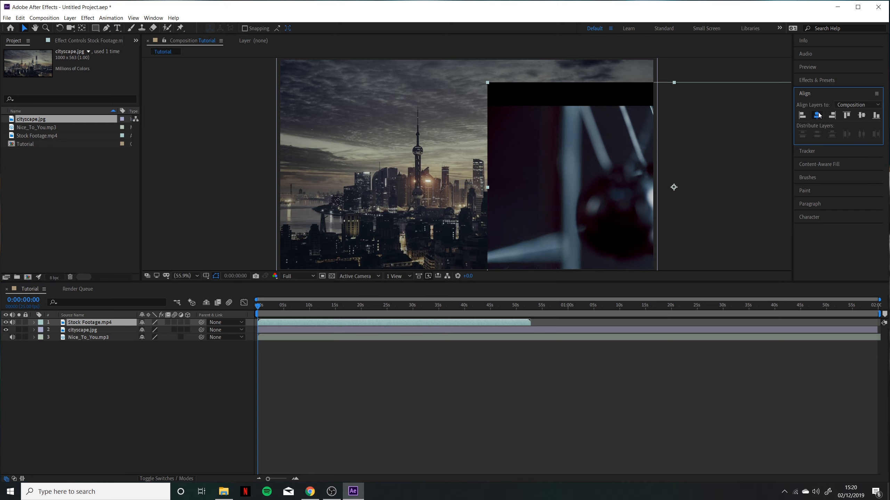
{"action": "left_click", "coordinate": [816, 115]}
{"action": "left_click", "coordinate": [861, 116]}
{"action": "left_click", "coordinate": [596, 358]}
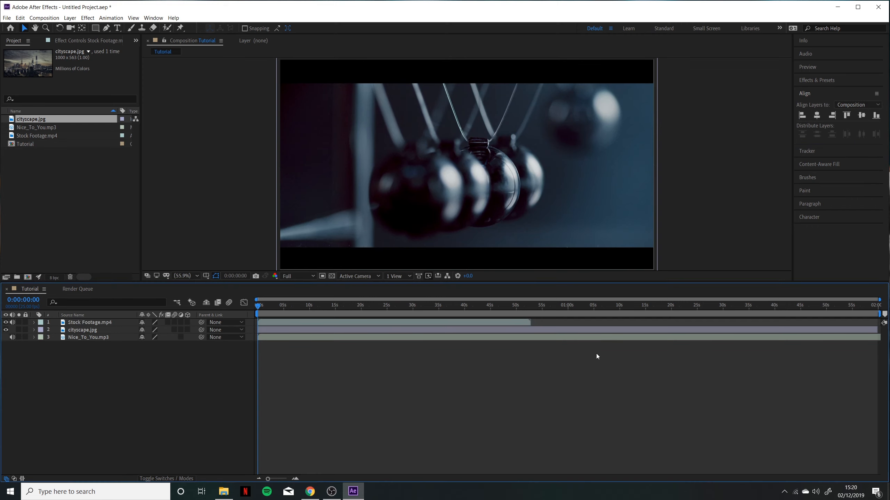
Try shifting the Stock Footage.mp4 picture down and to the left over the cityscape image, and undo the move
{"action": "left_click", "coordinate": [282, 321]}
{"action": "left_click_drag", "start_coordinate": [408, 188], "coordinate": [260, 180]}
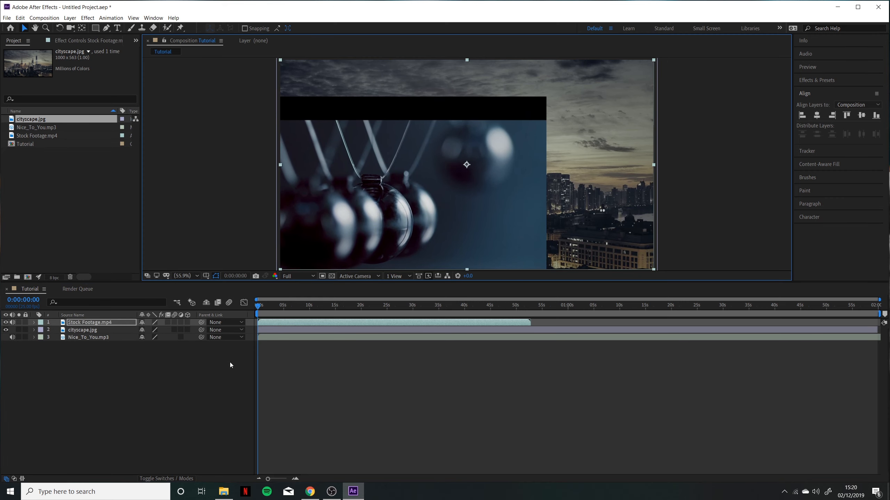
{"action": "key", "text": "ctrl+z"}
Reorder the timeline layers so cityscape.jpg sits above Stock Footage.mp4
{"action": "left_click", "coordinate": [271, 330]}
{"action": "left_click_drag", "start_coordinate": [89, 330], "coordinate": [91, 318]}
{"action": "left_click", "coordinate": [90, 330]}
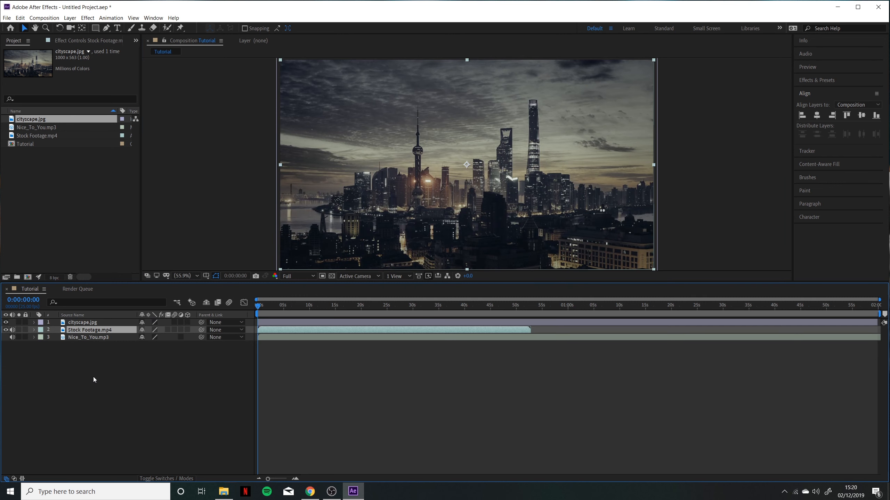
{"action": "left_click", "coordinate": [86, 337]}
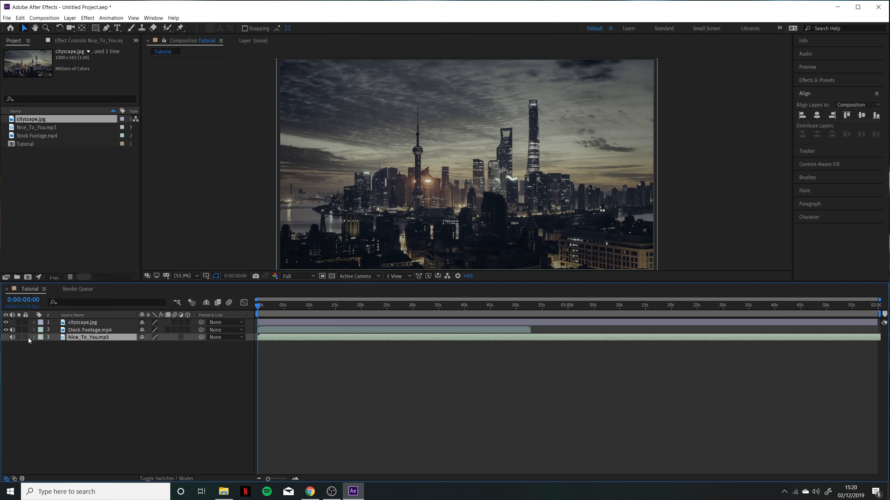
{"action": "left_click", "coordinate": [501, 126]}
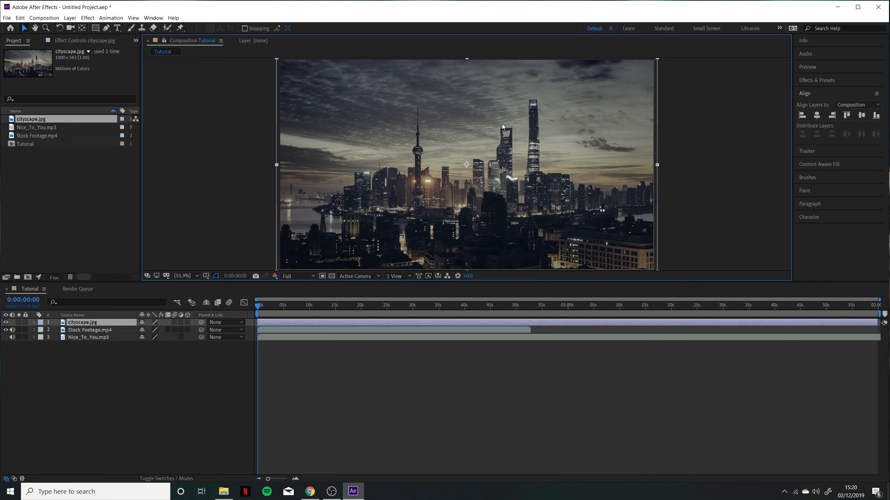
Toggle the visibility of the cityscape.jpg and Stock Footage.mp4 layers off and back on
{"action": "left_click", "coordinate": [5, 322]}
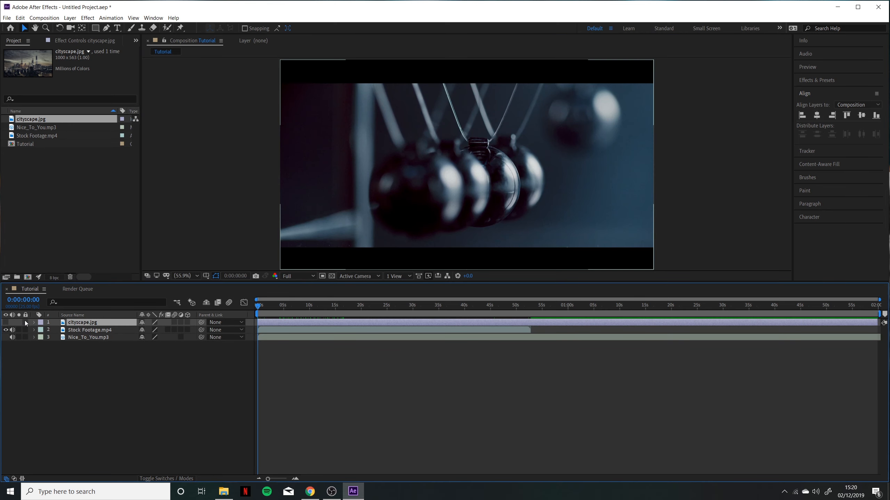
{"action": "left_click", "coordinate": [6, 322]}
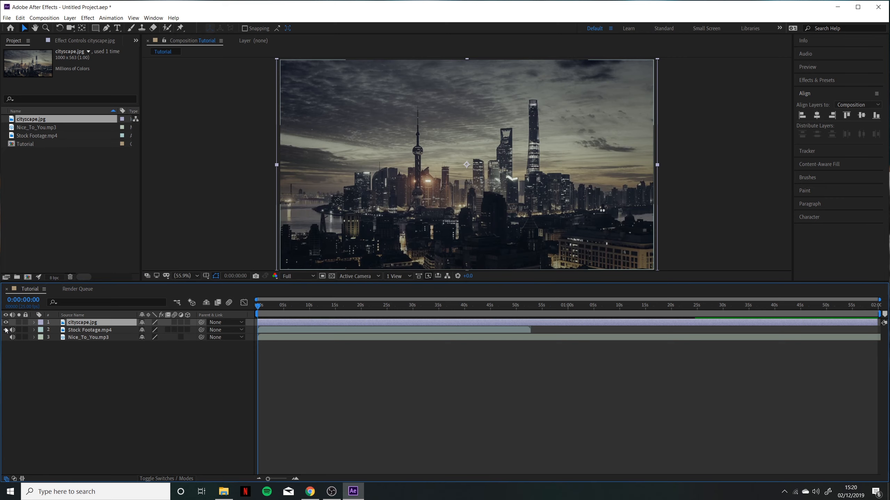
{"action": "left_click", "coordinate": [5, 322]}
{"action": "left_click", "coordinate": [6, 329]}
{"action": "left_click", "coordinate": [5, 330]}
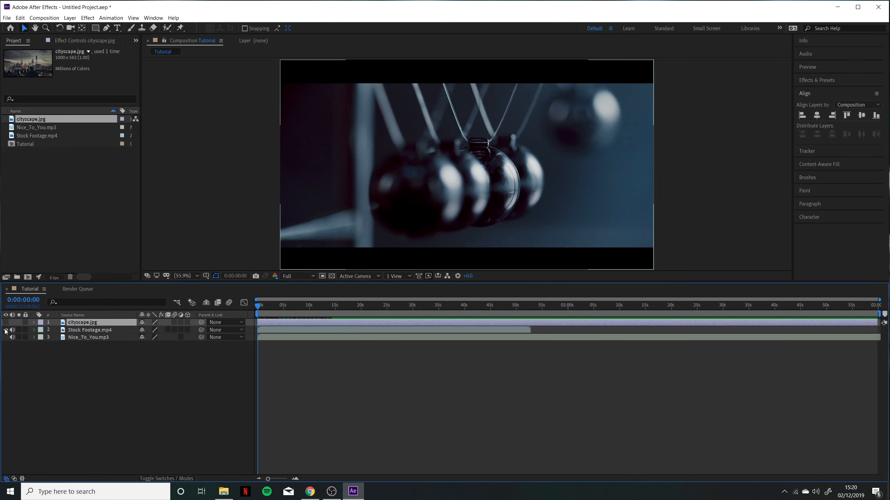
{"action": "left_click", "coordinate": [5, 325]}
{"action": "left_click", "coordinate": [6, 324]}
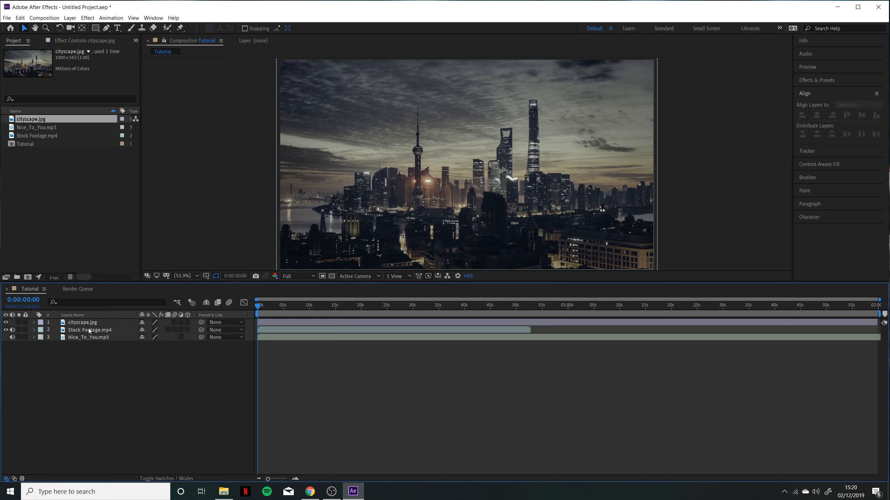
Mute the audio of the Stock Footage.mp4 layer and delete the cityscape.jpg layer from the Tutorial timeline
{"action": "left_click", "coordinate": [77, 330]}
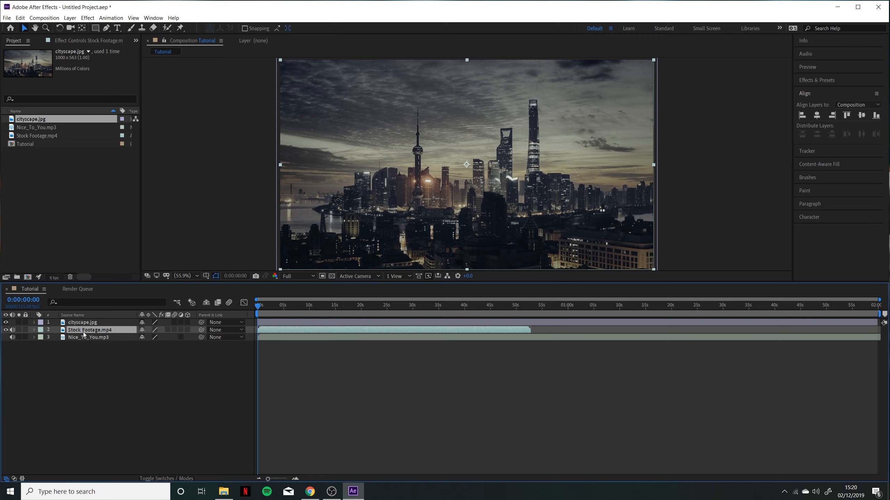
{"action": "left_click", "coordinate": [12, 330]}
{"action": "left_click", "coordinate": [12, 330]}
{"action": "left_click", "coordinate": [12, 344]}
{"action": "left_click", "coordinate": [90, 322]}
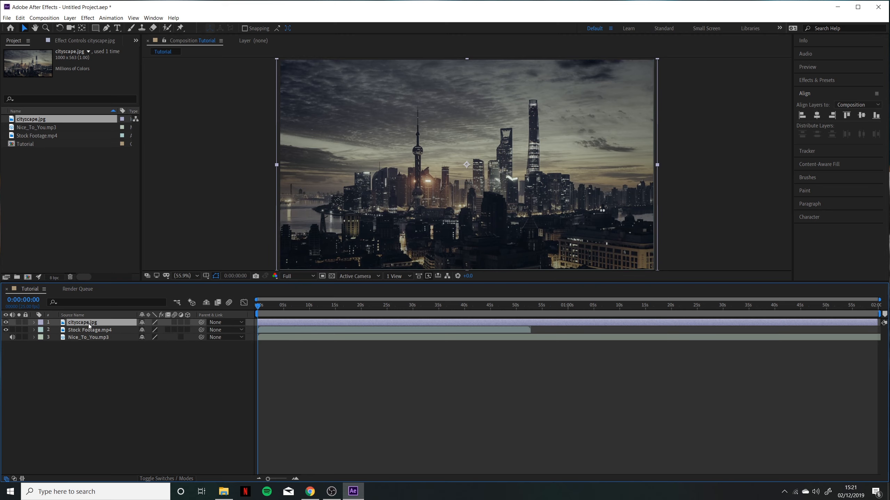
{"action": "key", "text": "Delete"}
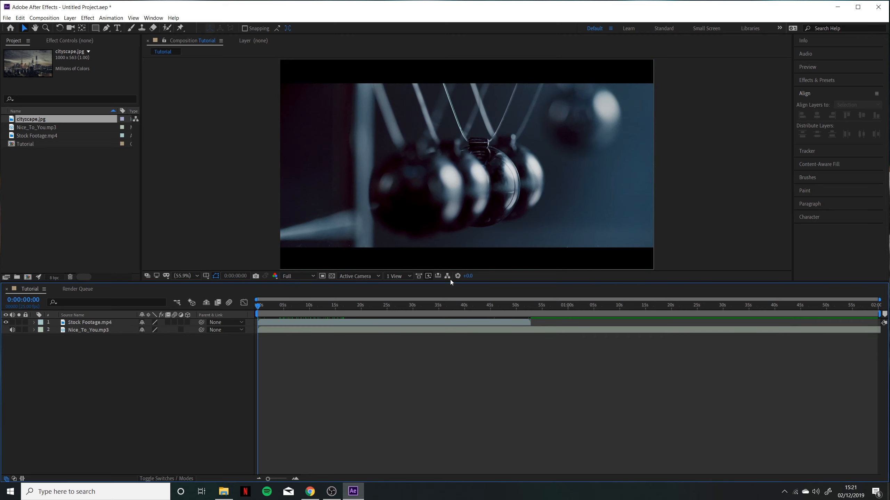
Scrub the timeline near its start and place the playhead at 0:00:09:04
{"action": "left_click_drag", "start_coordinate": [277, 304], "coordinate": [246, 372]}
{"action": "key", "text": "Home"}
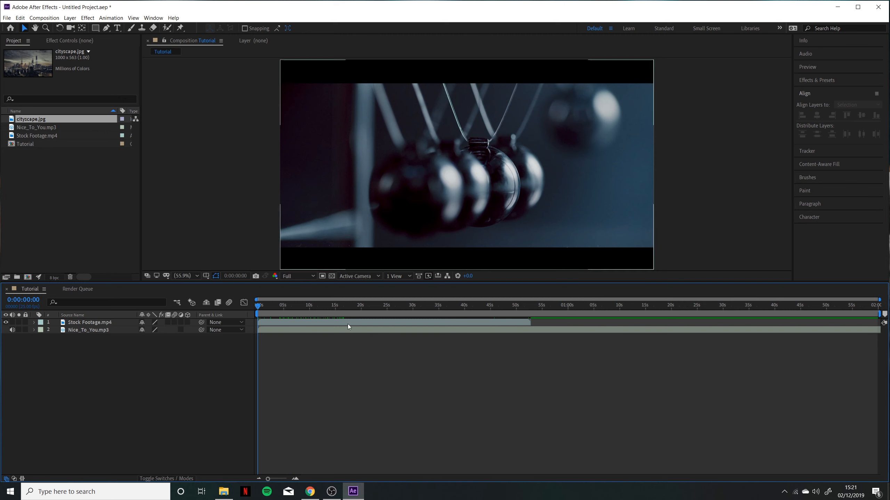
{"action": "left_click", "coordinate": [305, 305]}
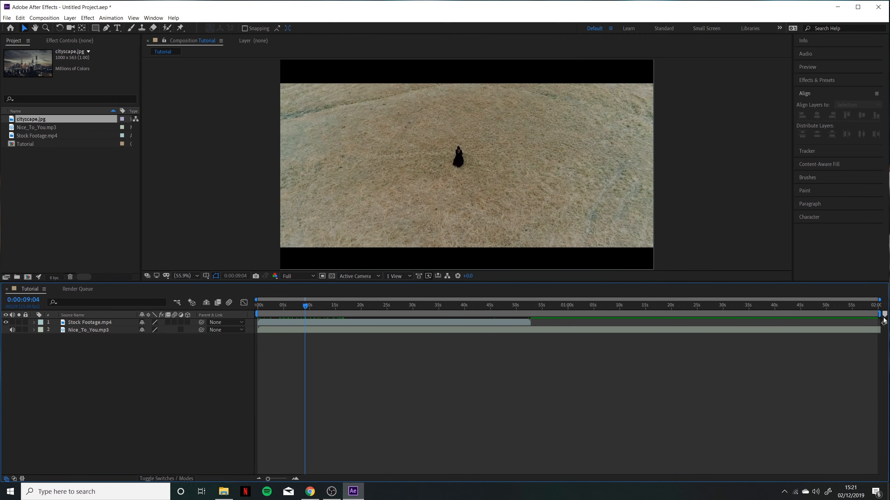
Shorten the work area so it ends at about 50 seconds, shortly before the end of the Stock Footage.mp4 clip
{"action": "mouse_move", "coordinate": [880, 314]}
{"action": "left_mouse_down"}
{"action": "mouse_move", "coordinate": [519, 333]}
{"action": "mouse_move", "coordinate": [532, 337]}
{"action": "left_mouse_up"}
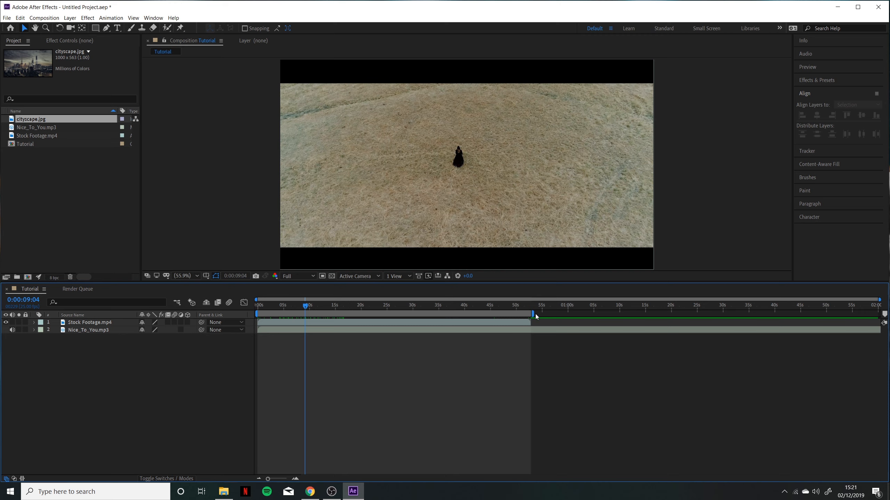
{"action": "left_click", "coordinate": [531, 312]}
{"action": "left_click_drag", "start_coordinate": [533, 314], "coordinate": [515, 316]}
Set the Tutorial composition's current time to 0:00:50:00
{"action": "mouse_move", "coordinate": [457, 307]}
{"action": "left_mouse_down"}
{"action": "mouse_move", "coordinate": [449, 308]}
{"action": "mouse_move", "coordinate": [466, 311]}
{"action": "left_mouse_up"}
{"action": "left_click", "coordinate": [23, 300]}
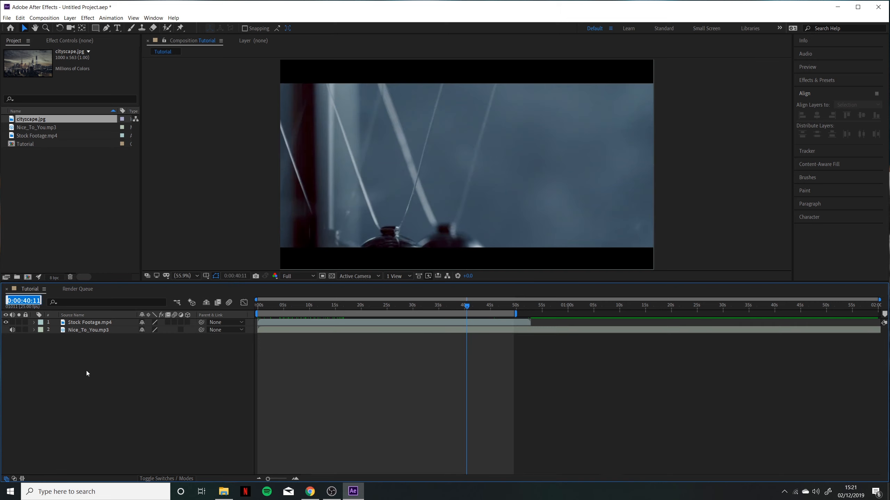
{"action": "left_click", "coordinate": [27, 300]}
{"action": "key", "text": "BackSpace"}
{"action": "type", "text": "5"}
{"action": "key", "text": "BackSpace"}
{"action": "key", "text": "BackSpace"}
{"action": "type", "text": "00"}
{"action": "key", "text": "Return"}
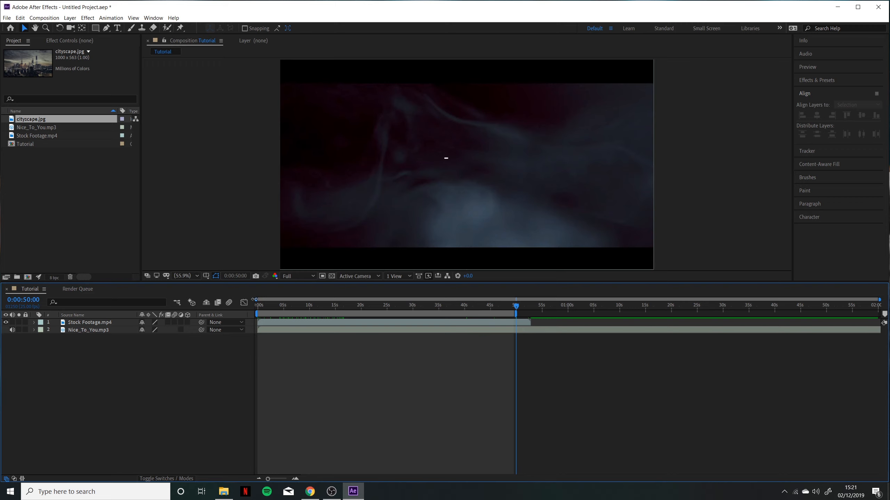
Move the work area end of the Tutorial composition to the playhead at 0:00:50:00
{"action": "left_click_drag", "start_coordinate": [254, 300], "coordinate": [491, 300]}
{"action": "left_click_drag", "start_coordinate": [879, 300], "coordinate": [566, 300]}
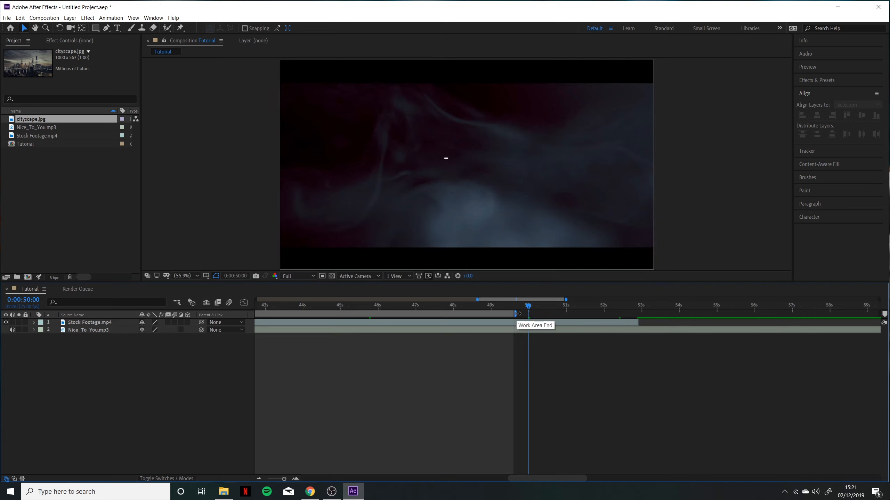
{"action": "left_click_drag", "start_coordinate": [516, 314], "coordinate": [531, 316]}
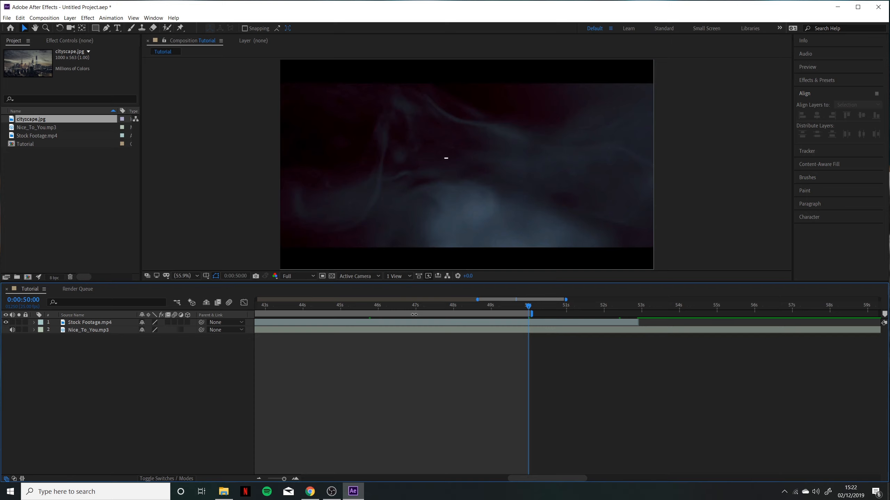
Extend the work area to the end of the Tutorial composition and return the playhead to 0:00:00:00
{"action": "left_click_drag", "start_coordinate": [481, 299], "coordinate": [256, 301]}
{"action": "left_click_drag", "start_coordinate": [532, 301], "coordinate": [879, 300]}
{"action": "left_click_drag", "start_coordinate": [521, 315], "coordinate": [879, 314]}
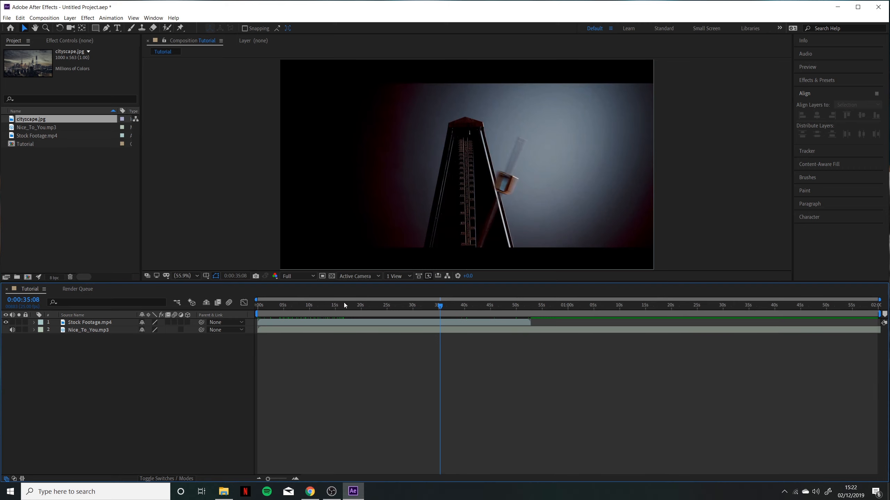
{"action": "key", "text": "Home"}
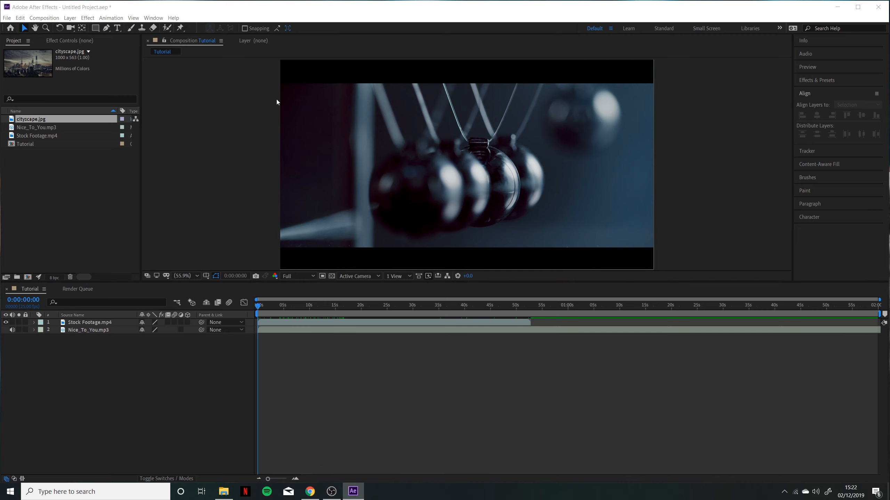
Open the Home screen and close it again to return to the project
{"action": "left_click", "coordinate": [10, 28]}
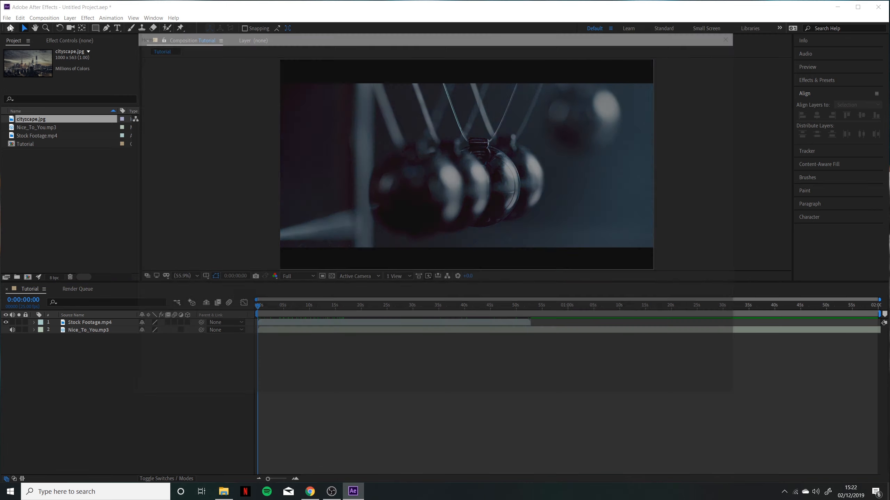
{"action": "left_click", "coordinate": [734, 34]}
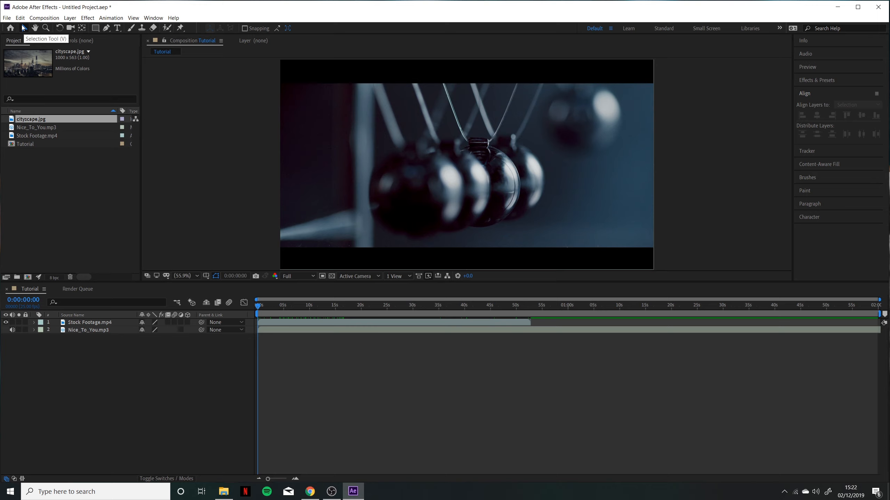
Pan around the composition image with the Hand tool and zoom it in and out to inspect the footage
{"action": "left_click", "coordinate": [35, 27]}
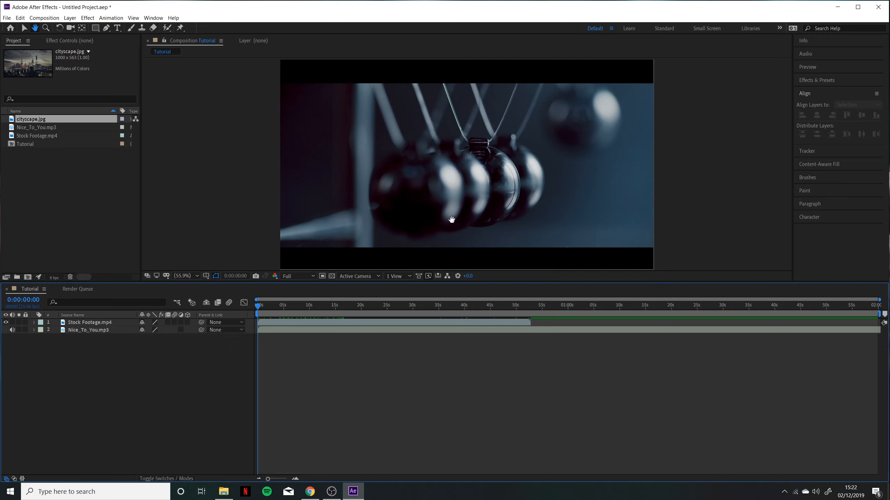
{"action": "left_click_drag", "start_coordinate": [444, 215], "coordinate": [447, 191]}
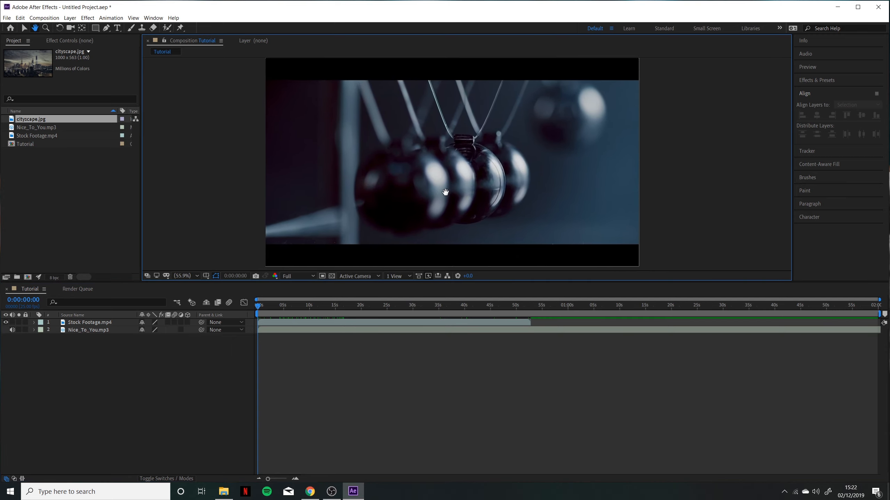
{"action": "scroll", "coordinate": [433, 191], "scroll_direction": "up", "scroll_amount": 2}
{"action": "scroll", "coordinate": [434, 192], "scroll_direction": "up", "scroll_amount": 1}
{"action": "left_click_drag", "start_coordinate": [365, 119], "coordinate": [252, 81]}
{"action": "scroll", "coordinate": [362, 165], "scroll_direction": "down", "scroll_amount": 4}
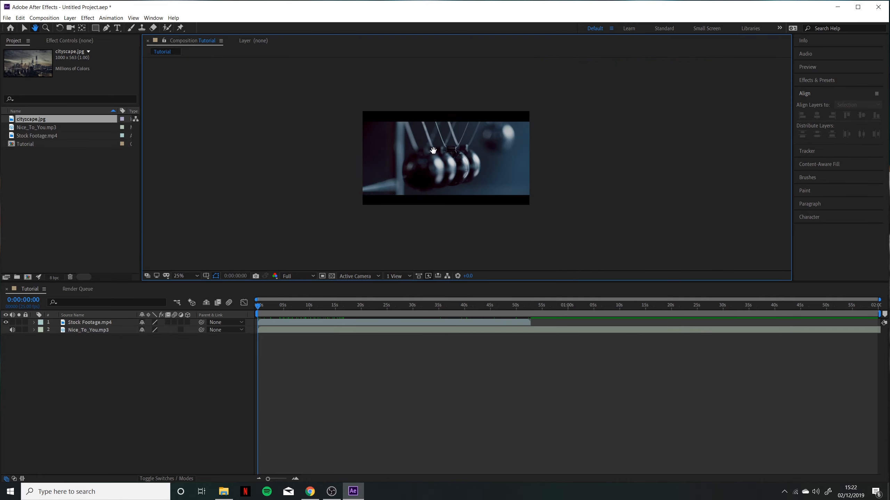
{"action": "scroll", "coordinate": [477, 165], "scroll_direction": "up", "scroll_amount": 5}
{"action": "scroll", "coordinate": [477, 165], "scroll_direction": "down", "scroll_amount": 2}
{"action": "left_click_drag", "start_coordinate": [541, 148], "coordinate": [595, 148]}
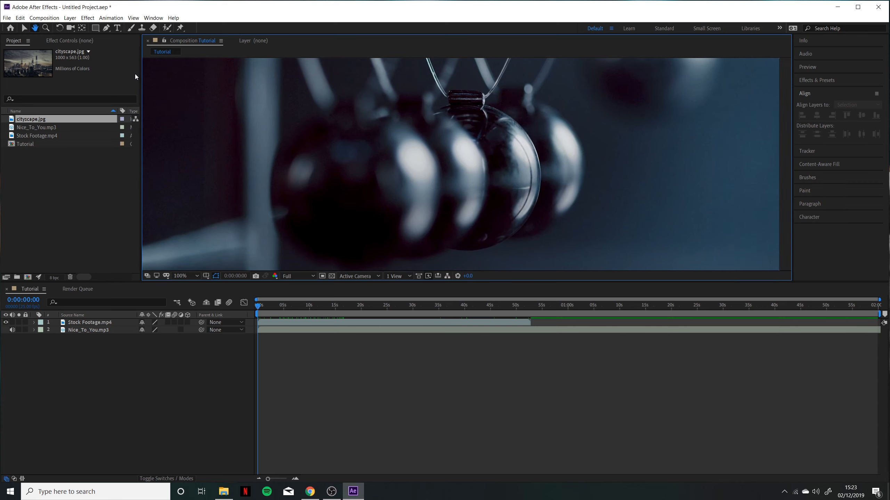
Set the composition viewer's magnification to Fit
{"action": "left_click", "coordinate": [192, 276]}
{"action": "left_click", "coordinate": [188, 275]}
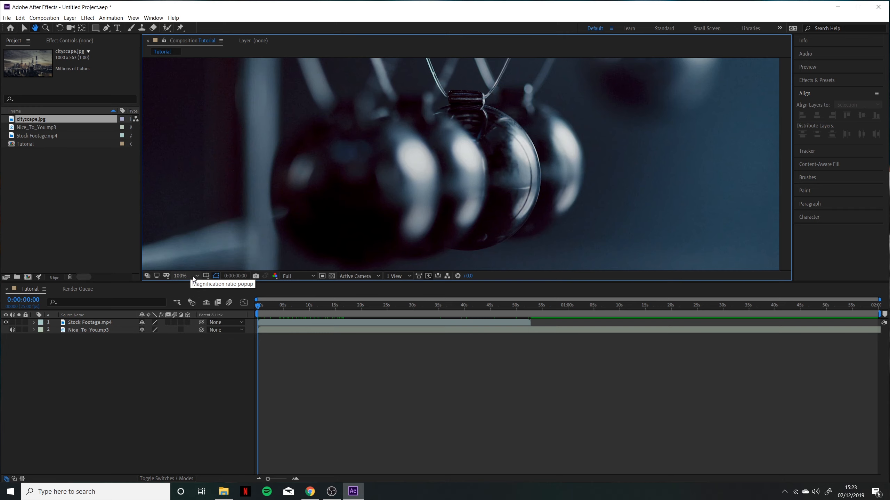
{"action": "left_click", "coordinate": [190, 277]}
{"action": "left_click", "coordinate": [191, 396]}
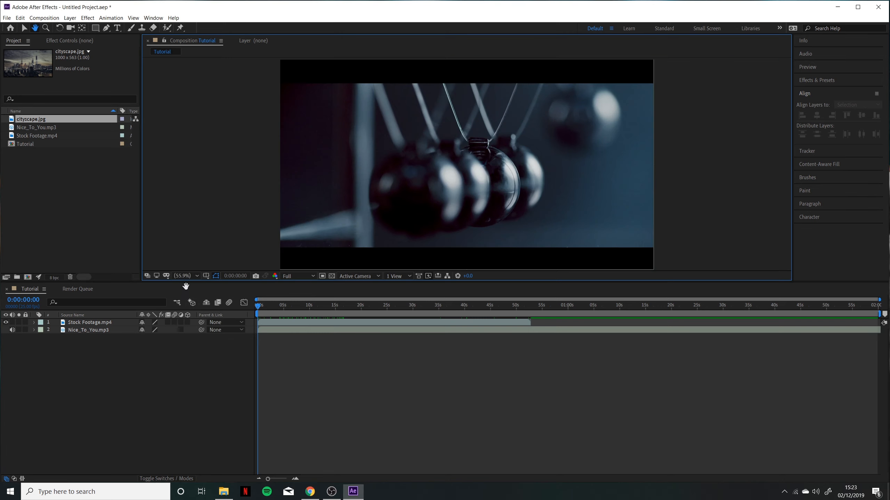
Try viewer magnifications of 1600%, 1.5% and 3.1%, restore Fit and make the composition viewer slightly taller
{"action": "left_click", "coordinate": [192, 276]}
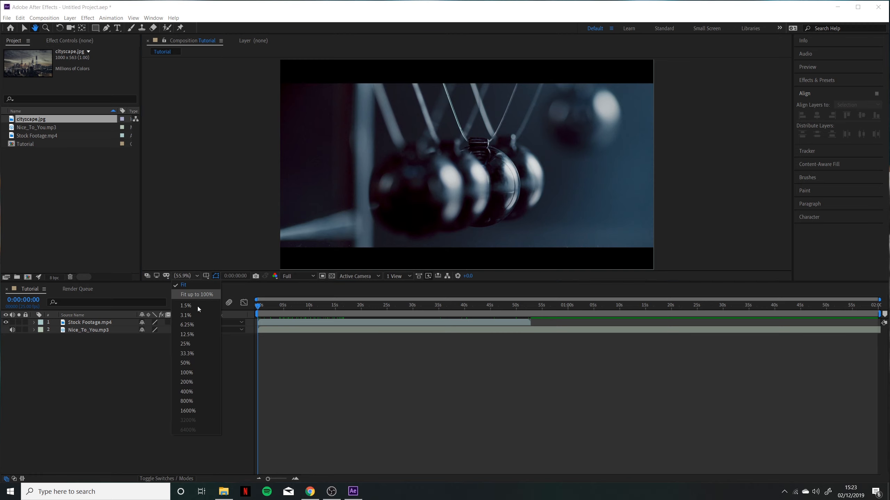
{"action": "left_click", "coordinate": [196, 413]}
{"action": "left_click", "coordinate": [184, 277]}
{"action": "left_click", "coordinate": [188, 305]}
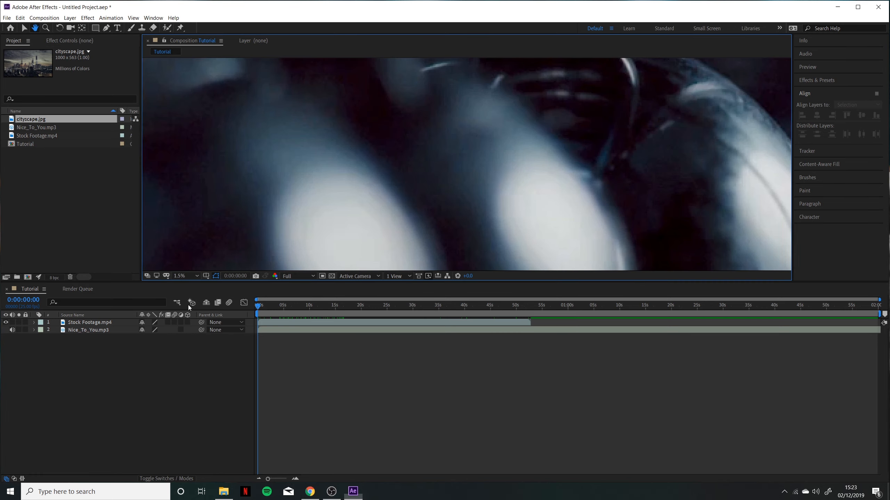
{"action": "left_click", "coordinate": [192, 276]}
{"action": "left_click", "coordinate": [191, 315]}
{"action": "left_click", "coordinate": [189, 276]}
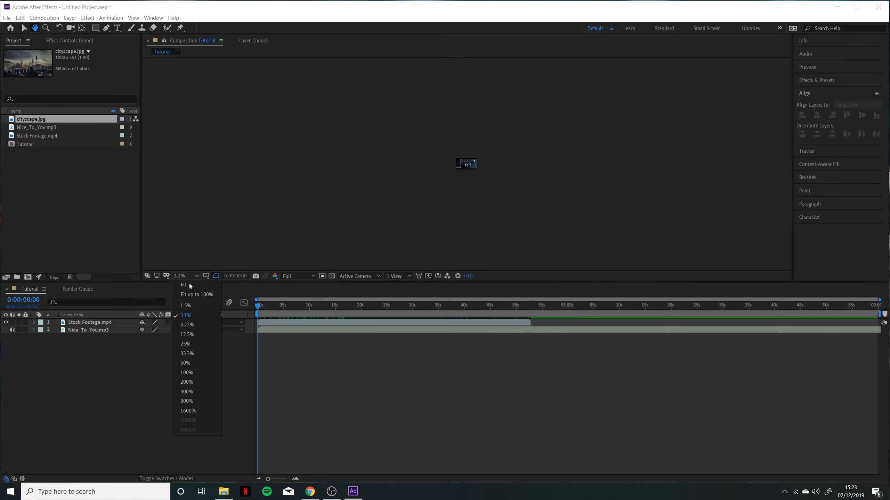
{"action": "left_click", "coordinate": [190, 284]}
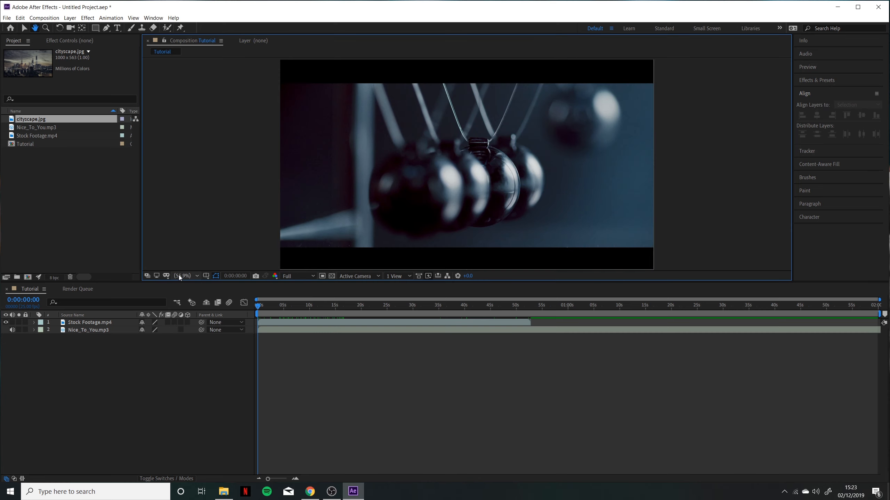
{"action": "mouse_move", "coordinate": [209, 282]}
{"action": "left_mouse_down"}
{"action": "mouse_move", "coordinate": [216, 365]}
{"action": "mouse_move", "coordinate": [225, 325]}
{"action": "mouse_move", "coordinate": [212, 280]}
{"action": "mouse_move", "coordinate": [209, 340]}
{"action": "mouse_move", "coordinate": [215, 289]}
{"action": "left_mouse_up"}
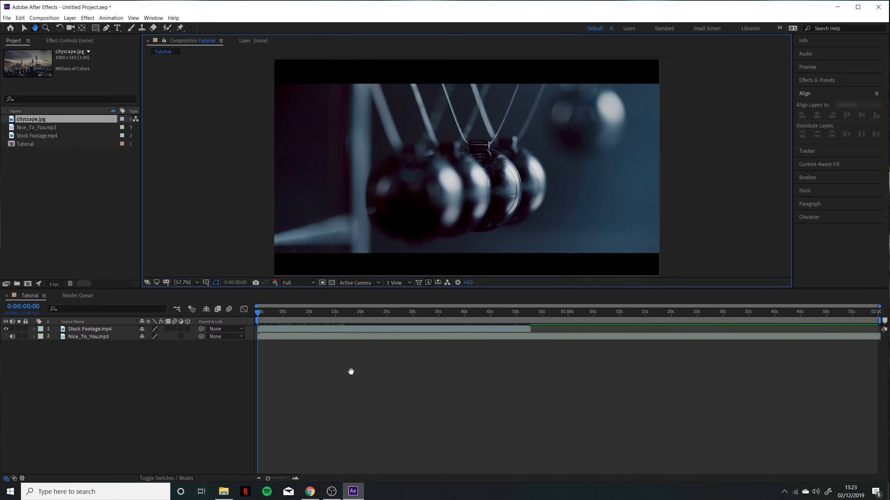
Zoom into and out of the composition image with the Zoom tool and restore the Fit magnification
{"action": "left_click", "coordinate": [45, 28]}
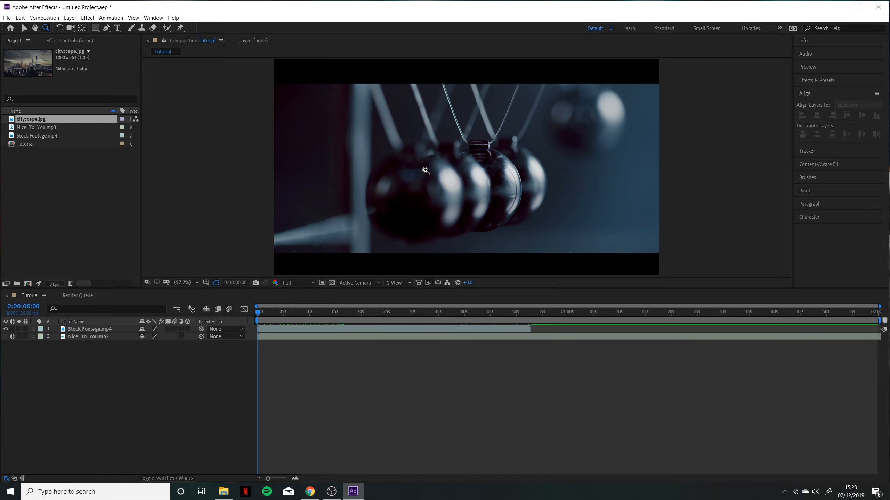
{"action": "left_click", "coordinate": [430, 183]}
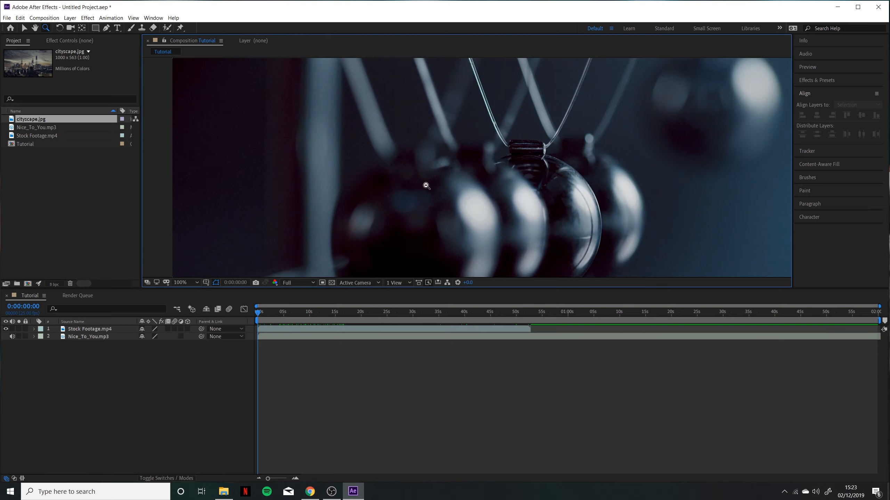
{"action": "left_click", "coordinate": [415, 195], "text": "alt"}
{"action": "left_click", "coordinate": [189, 283]}
{"action": "left_click", "coordinate": [234, 419]}
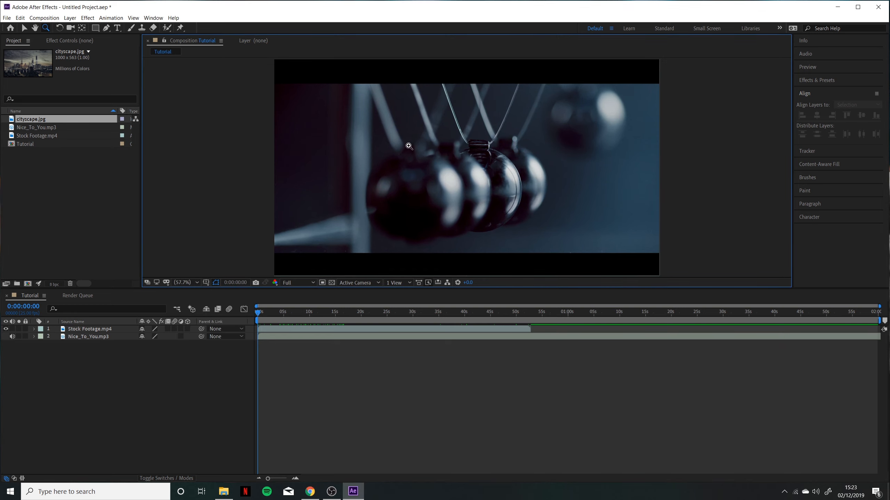
{"action": "scroll", "coordinate": [408, 146], "scroll_direction": "up", "scroll_amount": 1}
{"action": "scroll", "coordinate": [393, 149], "scroll_direction": "down", "scroll_amount": 1}
{"action": "left_click", "coordinate": [185, 283]}
{"action": "left_click", "coordinate": [213, 289]}
Try rotating the Stock Footage.mp4 layer slightly clockwise with the Rotation tool and undo the rotation
{"action": "left_click", "coordinate": [59, 28]}
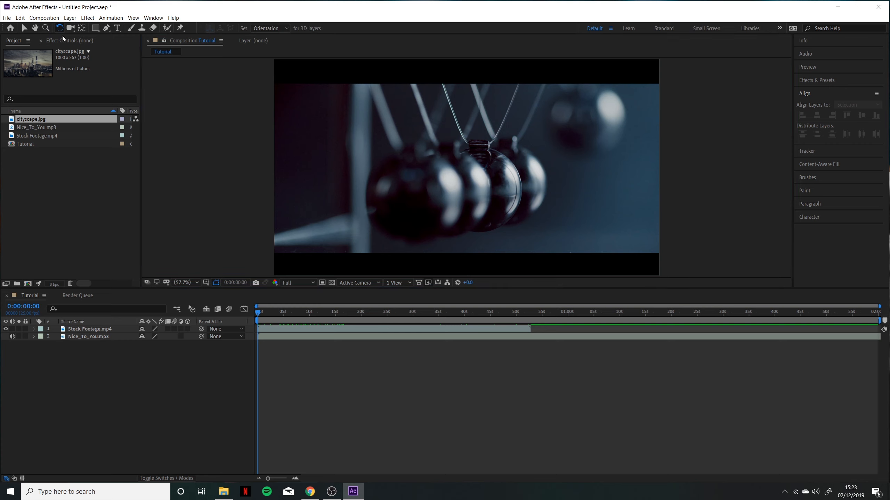
{"action": "left_click_drag", "start_coordinate": [333, 183], "coordinate": [311, 113]}
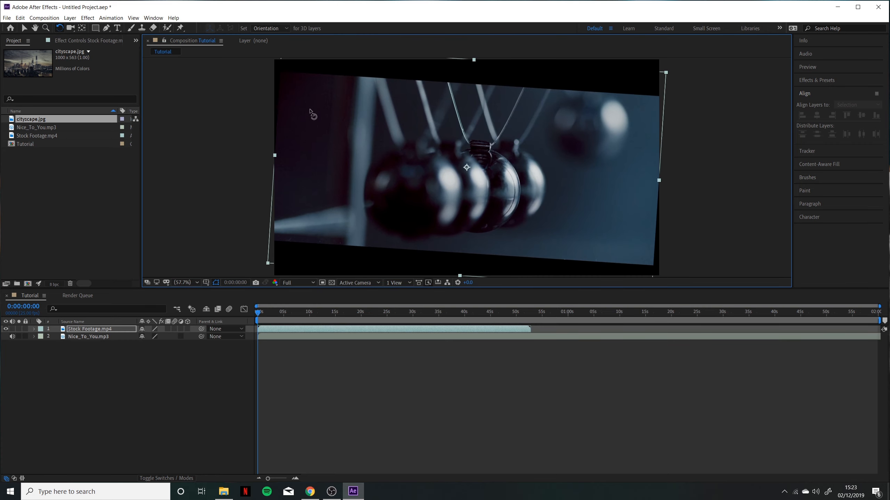
{"action": "key", "text": "ctrl+z"}
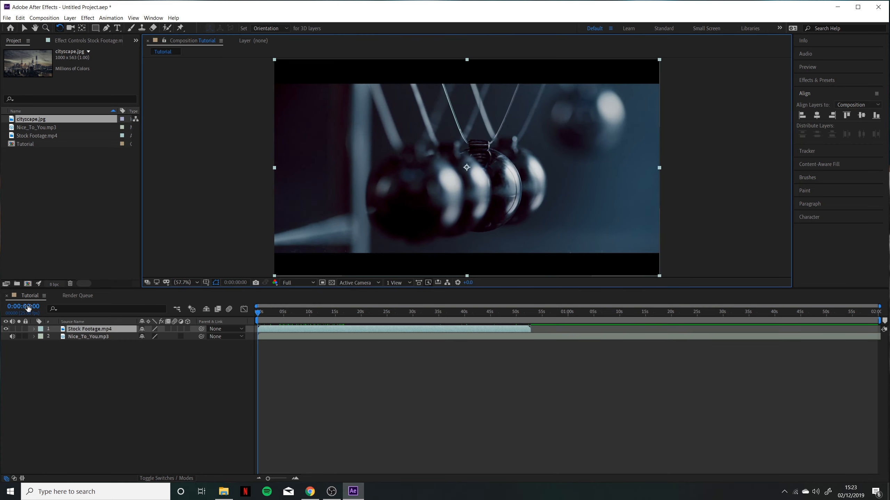
Expand the Stock Footage.mp4 layer in the timeline to show its Transform properties
{"action": "left_click", "coordinate": [35, 330]}
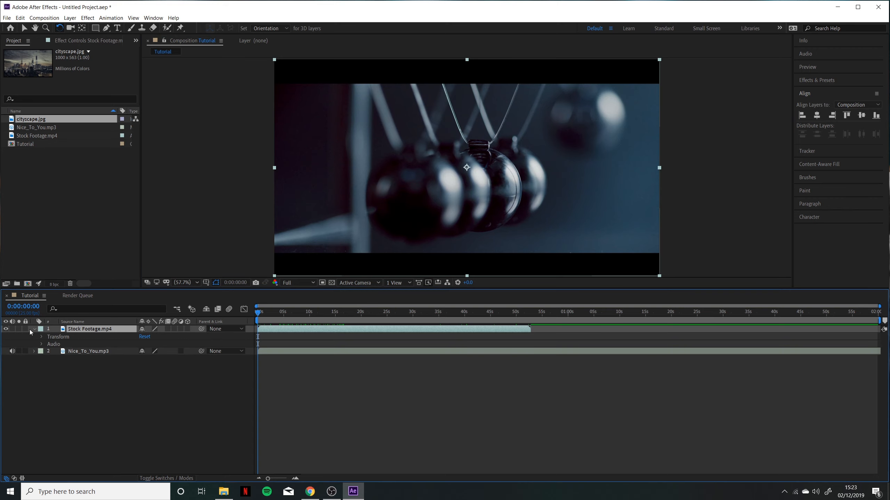
{"action": "left_click", "coordinate": [58, 338]}
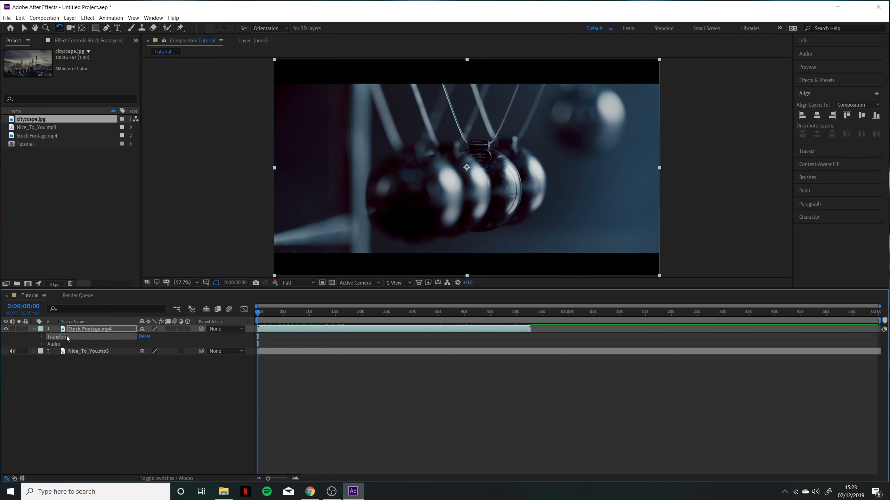
{"action": "left_click", "coordinate": [42, 337]}
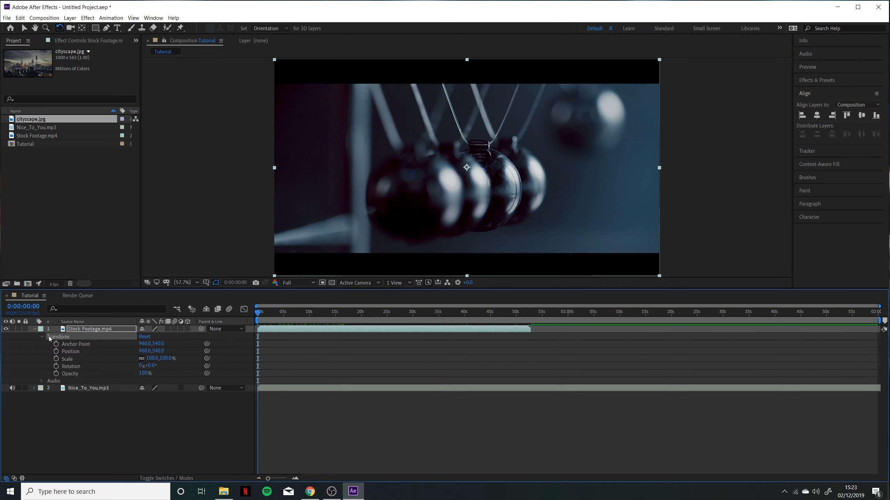
Try changing the Position and Scale values of the Stock Footage.mp4 layer, shrinking it to -4.0%, and undo the changes
{"action": "left_click", "coordinate": [70, 352]}
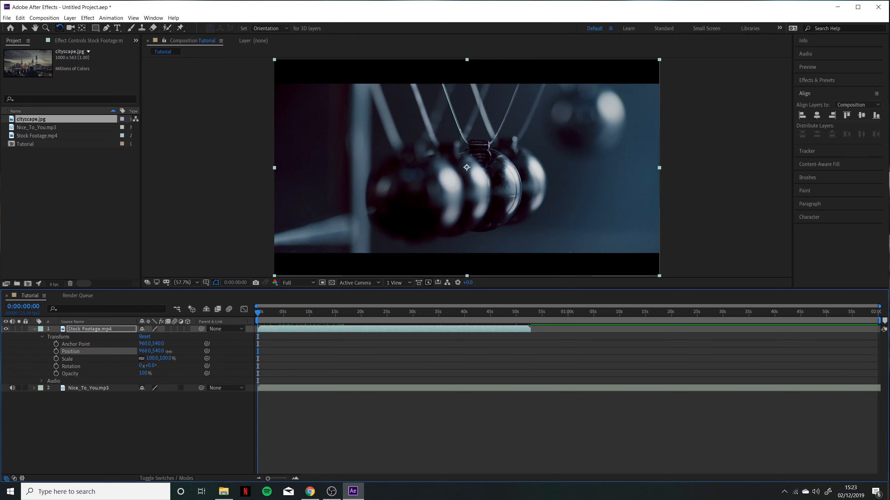
{"action": "left_click_drag", "start_coordinate": [144, 350], "coordinate": [115, 367]}
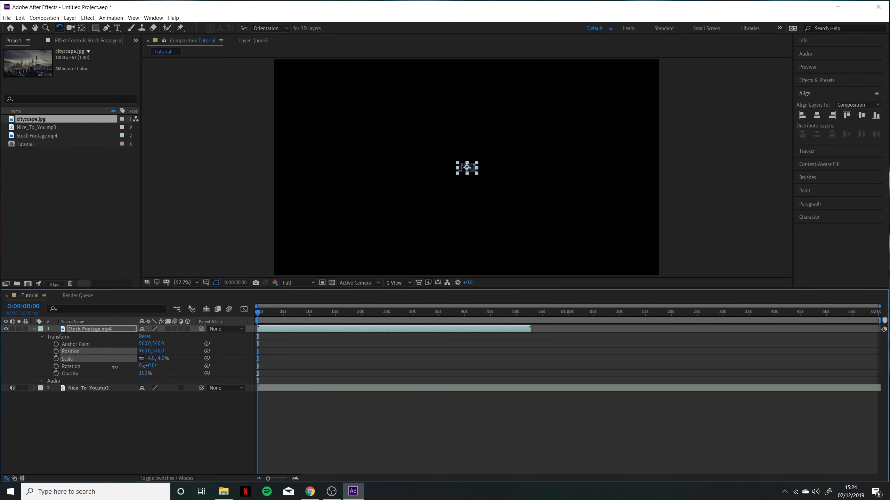
{"action": "key", "text": "ctrl+z"}
Unlink the Scale proportions of the Stock Footage.mp4 layer, try changing one dimension alone, undo it and relink the proportions
{"action": "left_click", "coordinate": [141, 359]}
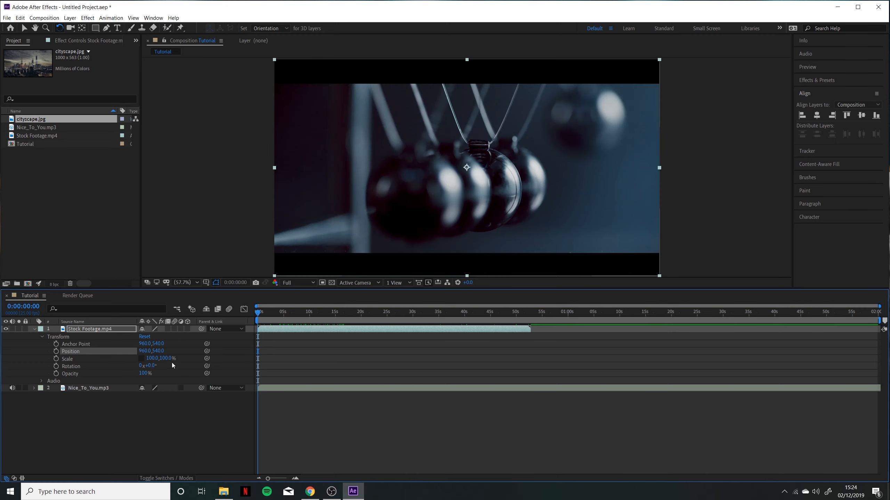
{"action": "left_click_drag", "start_coordinate": [169, 359], "coordinate": [195, 364]}
{"action": "key", "text": "ctrl+z"}
{"action": "left_click", "coordinate": [143, 360]}
Try rotating the Stock Footage.mp4 layer to 6x+28.0° through its Rotation property and return it to 0x+0.0°
{"action": "mouse_move", "coordinate": [154, 367]}
{"action": "left_mouse_down"}
{"action": "mouse_move", "coordinate": [153, 377]}
{"action": "mouse_move", "coordinate": [152, 359]}
{"action": "mouse_move", "coordinate": [148, 371]}
{"action": "left_mouse_up"}
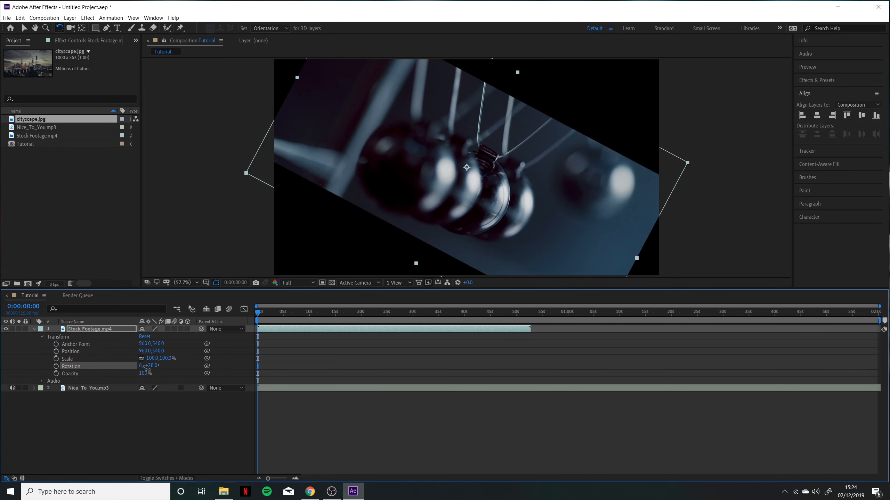
{"action": "left_click", "coordinate": [142, 365]}
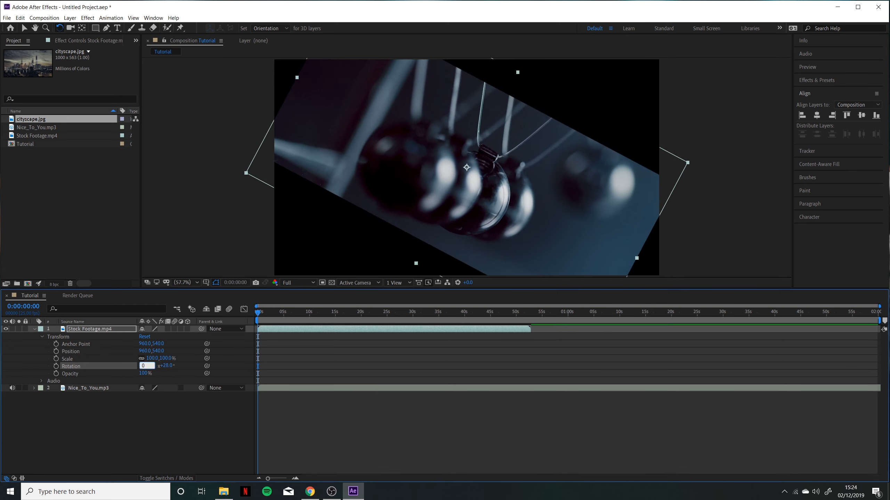
{"action": "key", "text": "Return"}
{"action": "left_click", "coordinate": [185, 406]}
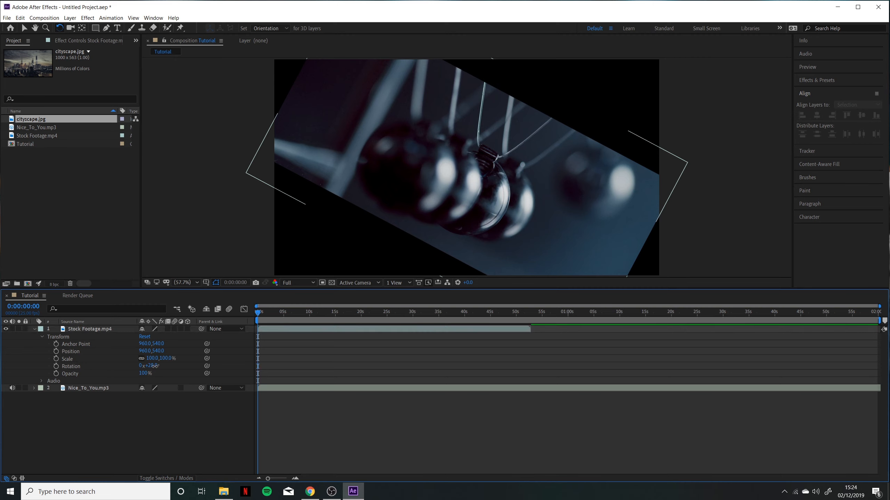
{"action": "left_click_drag", "start_coordinate": [155, 366], "coordinate": [240, 406]}
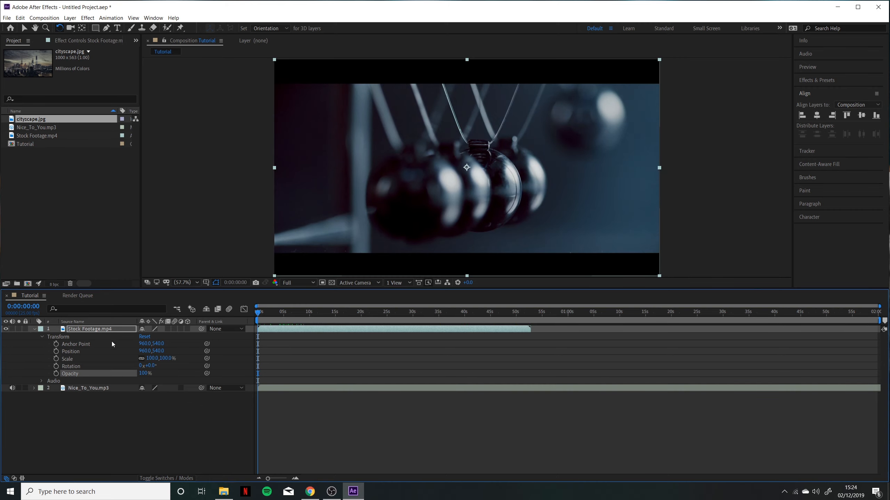
Move the Stock Footage.mp4 layer's anchor point off-centre to about 467.7, 359.7 with the Pan Behind tool
{"action": "left_click", "coordinate": [79, 345]}
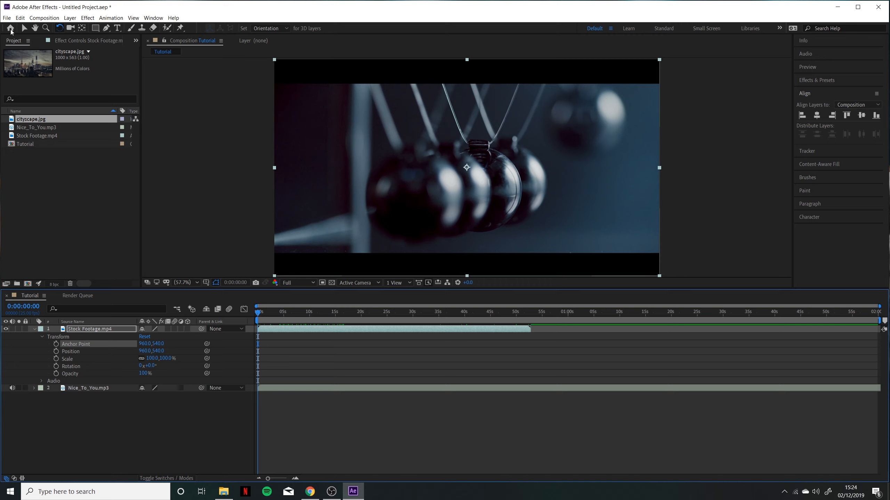
{"action": "left_click", "coordinate": [83, 29]}
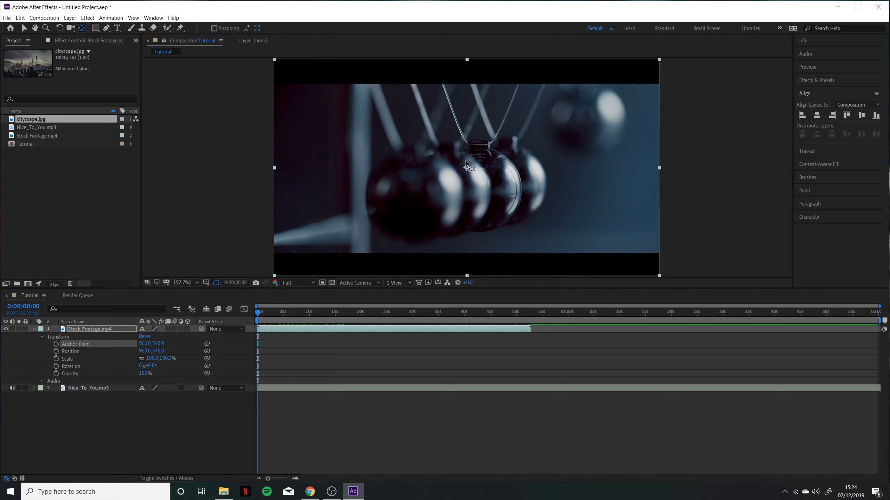
{"action": "left_click_drag", "start_coordinate": [467, 168], "coordinate": [368, 131]}
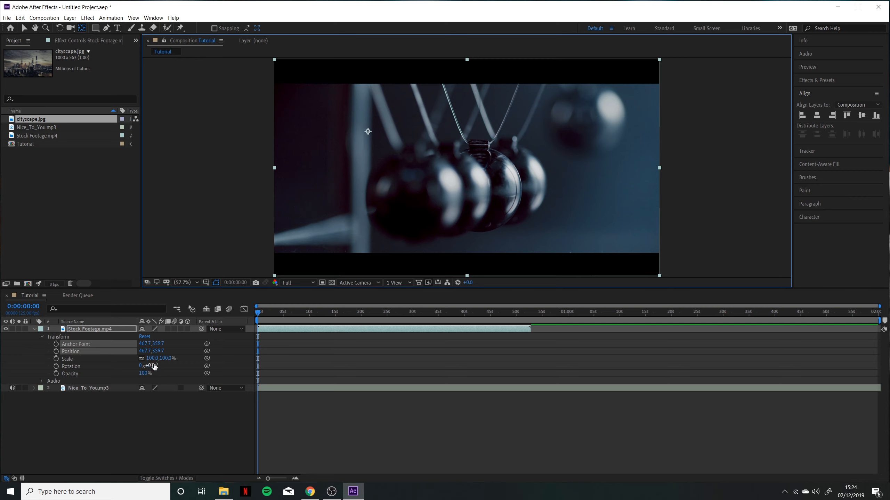
Try scaling the Stock Footage.mp4 layer down to 16% around the moved anchor point, undo the scaling and re-centre the anchor point
{"action": "mouse_move", "coordinate": [154, 366]}
{"action": "left_mouse_down"}
{"action": "mouse_move", "coordinate": [133, 366]}
{"action": "mouse_move", "coordinate": [151, 375]}
{"action": "mouse_move", "coordinate": [185, 361]}
{"action": "mouse_move", "coordinate": [165, 364]}
{"action": "mouse_move", "coordinate": [153, 375]}
{"action": "mouse_move", "coordinate": [169, 377]}
{"action": "mouse_move", "coordinate": [152, 383]}
{"action": "left_mouse_up"}
{"action": "key", "text": "ctrl+z"}
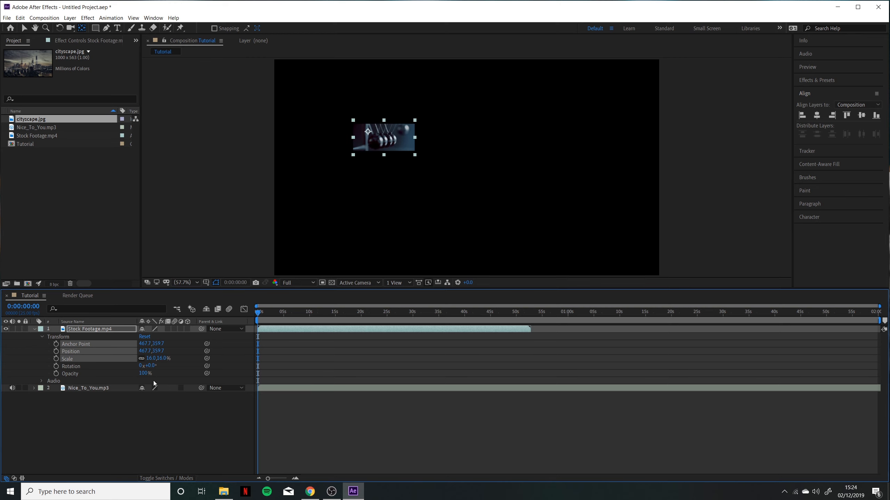
{"action": "key", "text": "ctrl+z"}
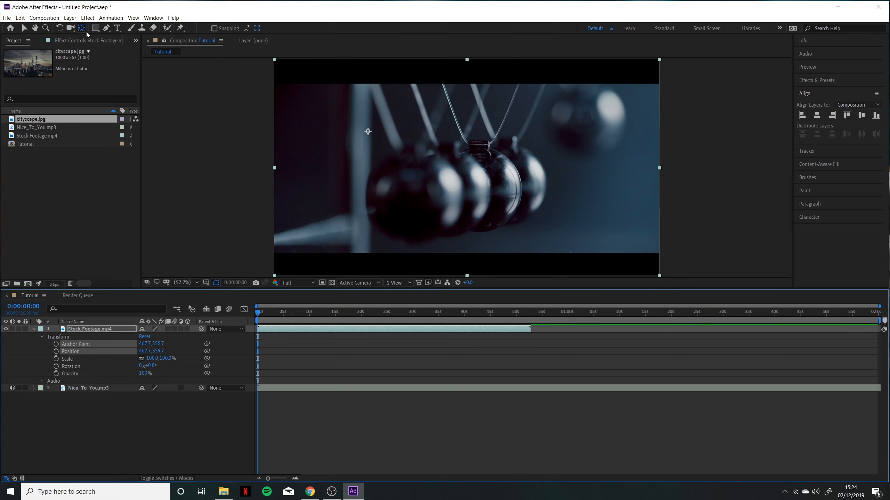
{"action": "key", "text": "ctrl+alt+Home"}
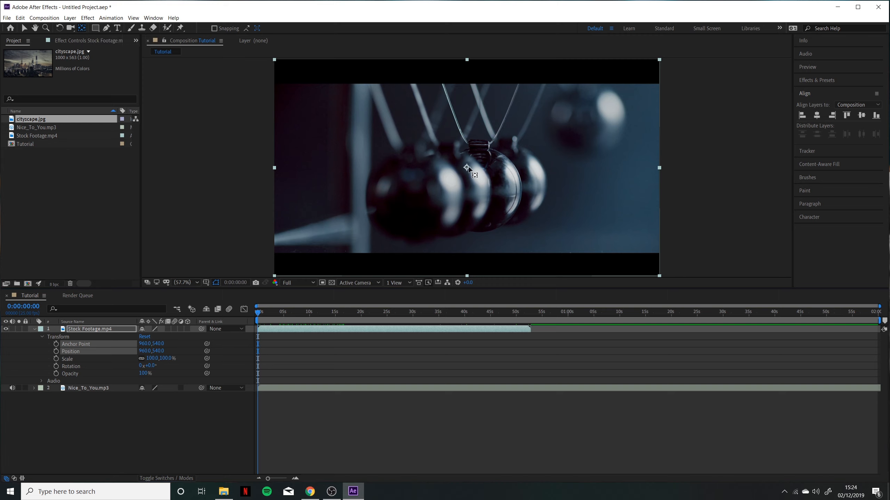
Switch back to the Selection tool and collapse the Stock Footage.mp4 layer's properties
{"action": "left_click", "coordinate": [23, 28]}
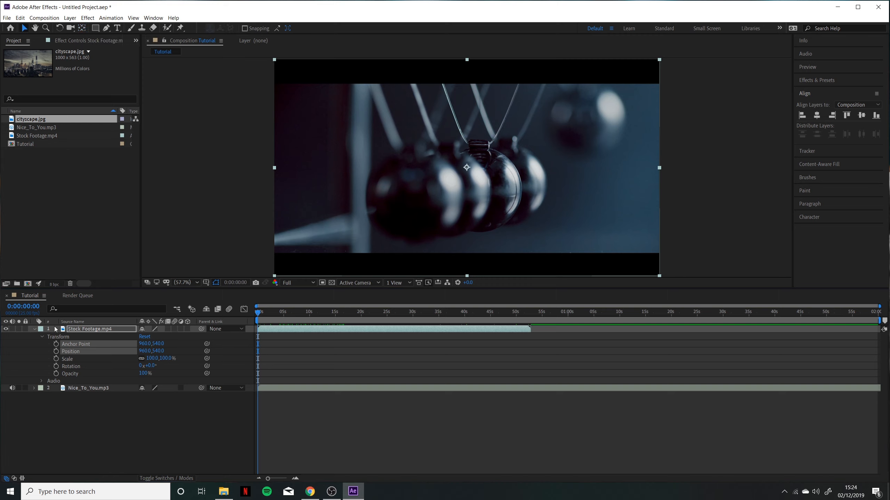
{"action": "left_click", "coordinate": [34, 329]}
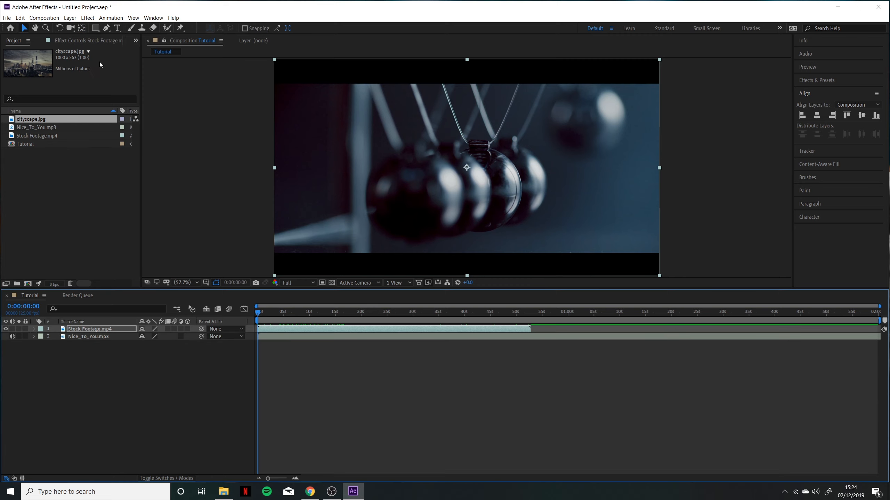
{"action": "left_click", "coordinate": [19, 17]}
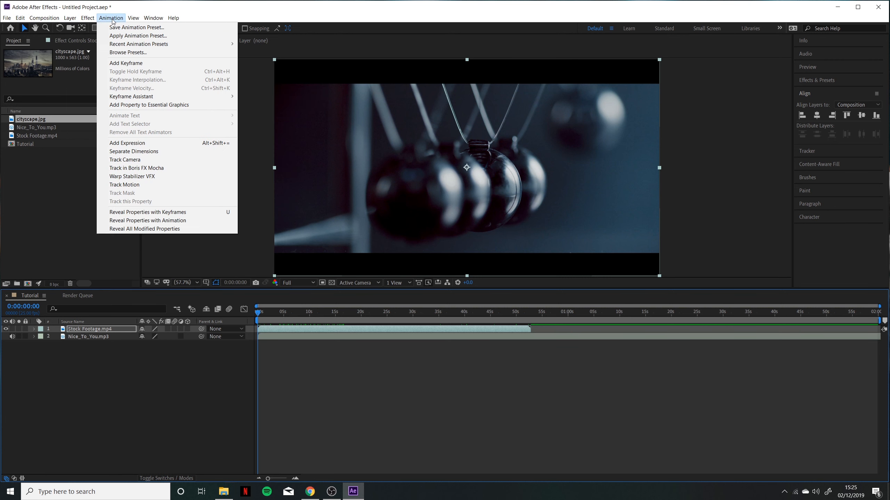
{"action": "left_click", "coordinate": [220, 11]}
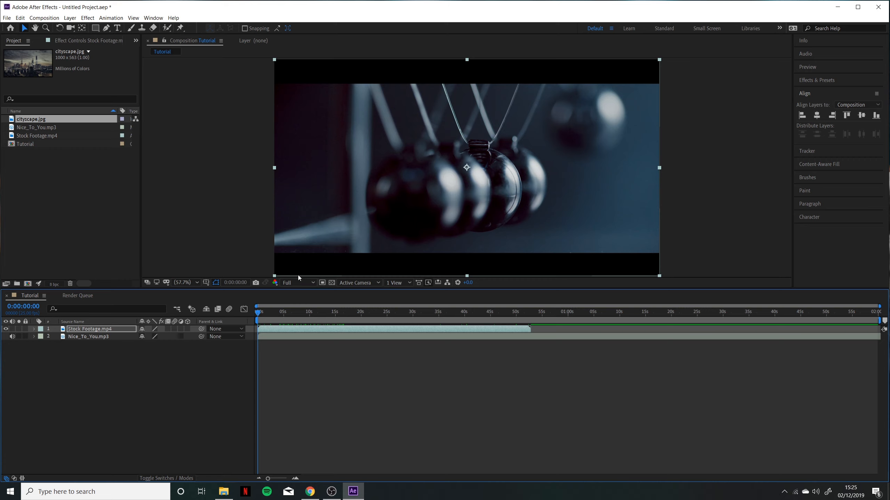
Jump to 0:00:07:18 in the Tutorial composition, return to its start and preview the first few seconds
{"action": "left_click", "coordinate": [294, 317]}
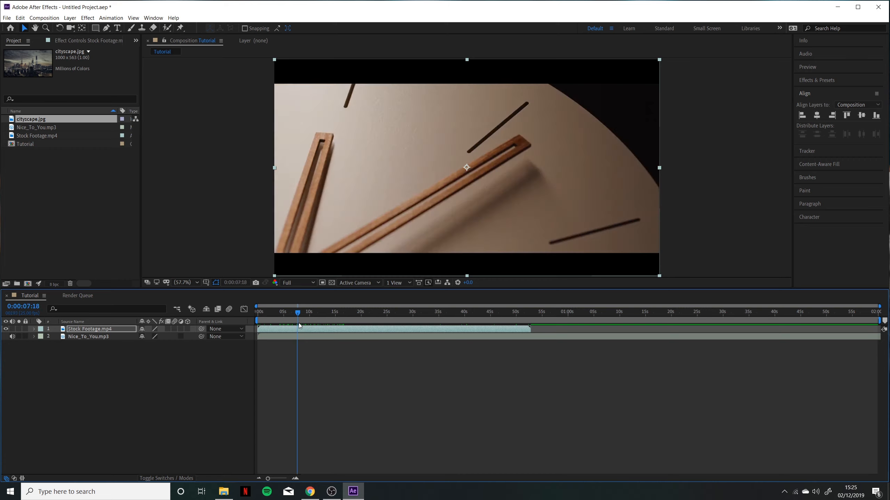
{"action": "key", "text": "Home"}
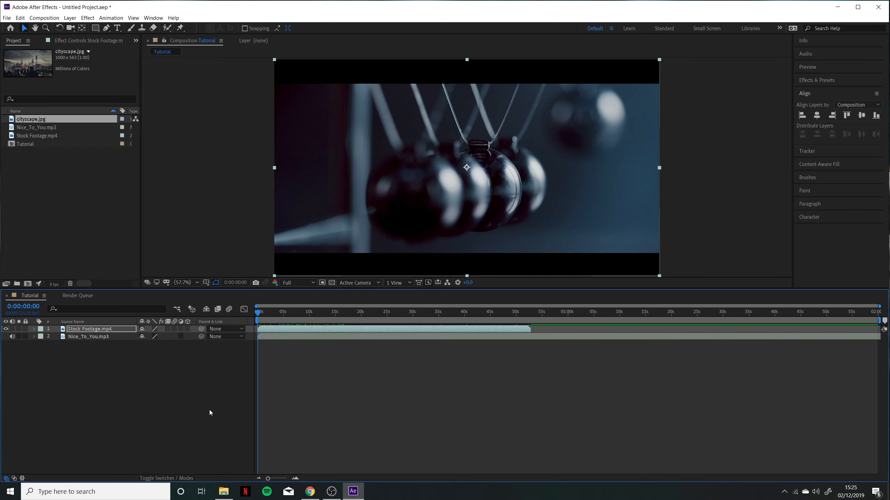
{"action": "key", "text": "space"}
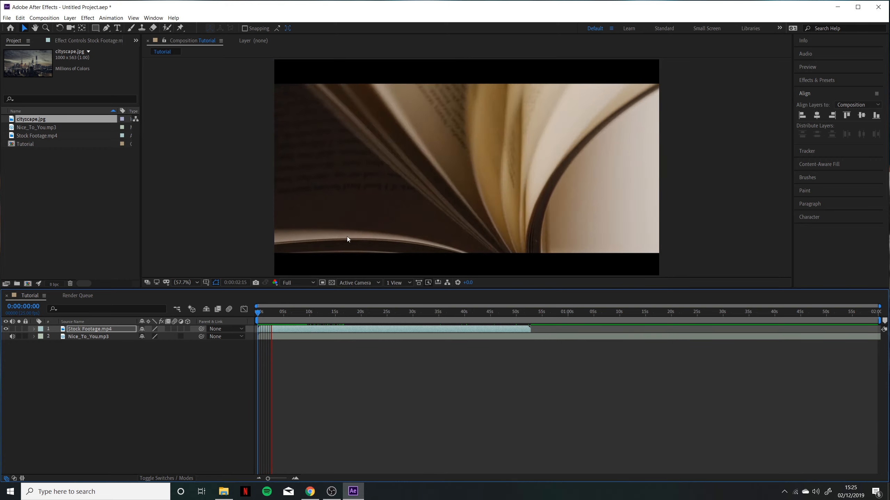
{"action": "key", "text": "space"}
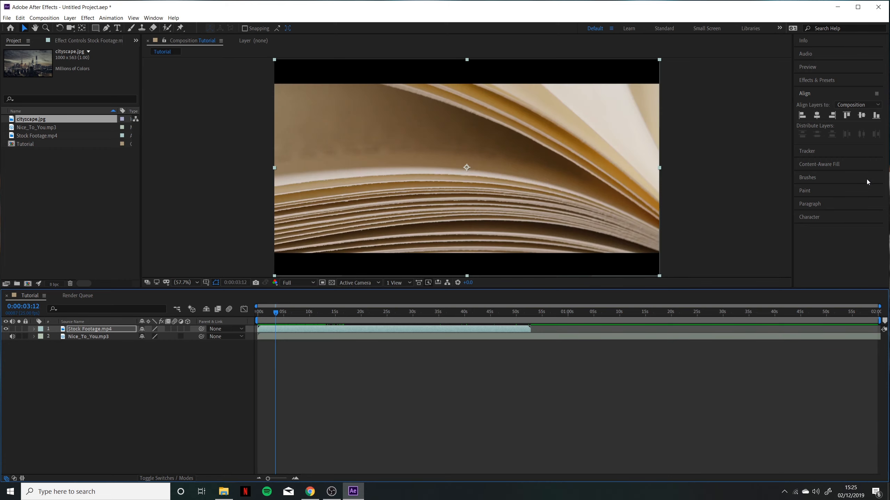
Expand the Preview controls and play the composition briefly from the current time
{"action": "left_click", "coordinate": [818, 70]}
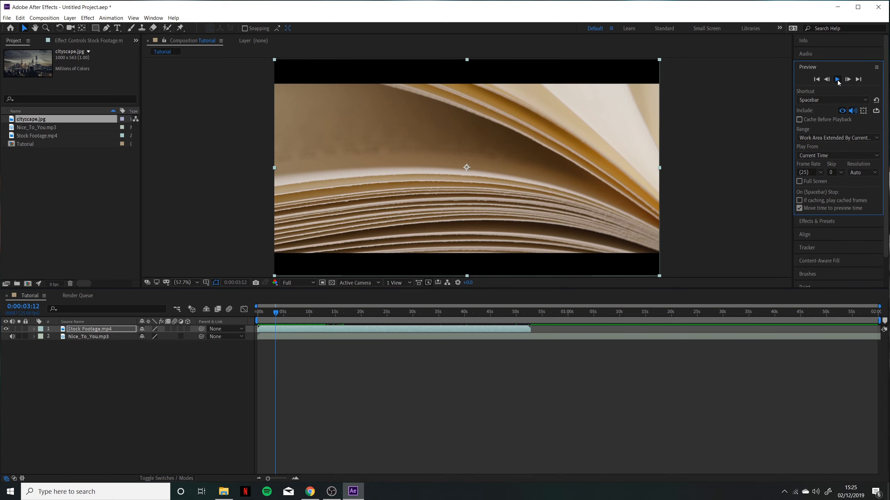
{"action": "left_click", "coordinate": [837, 79]}
{"action": "key", "text": "space"}
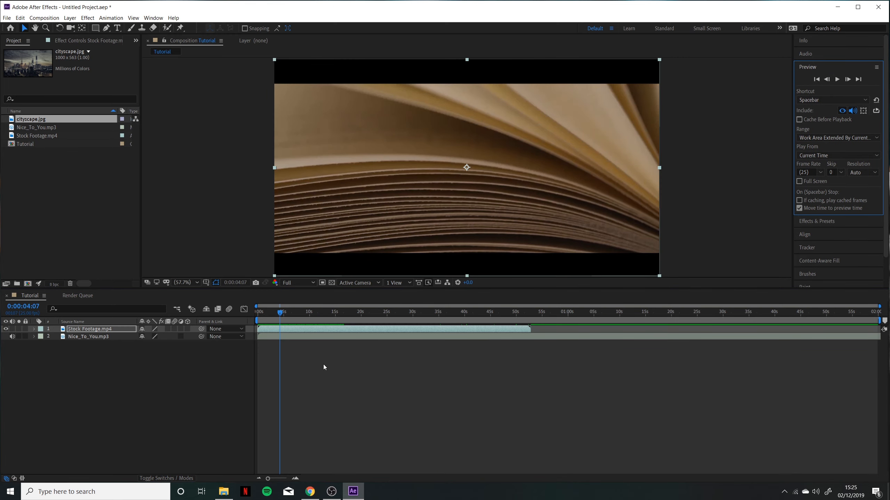
Keep Spacebar as the preview shortcut and set the preview frame rate to 25
{"action": "left_click", "coordinate": [813, 101]}
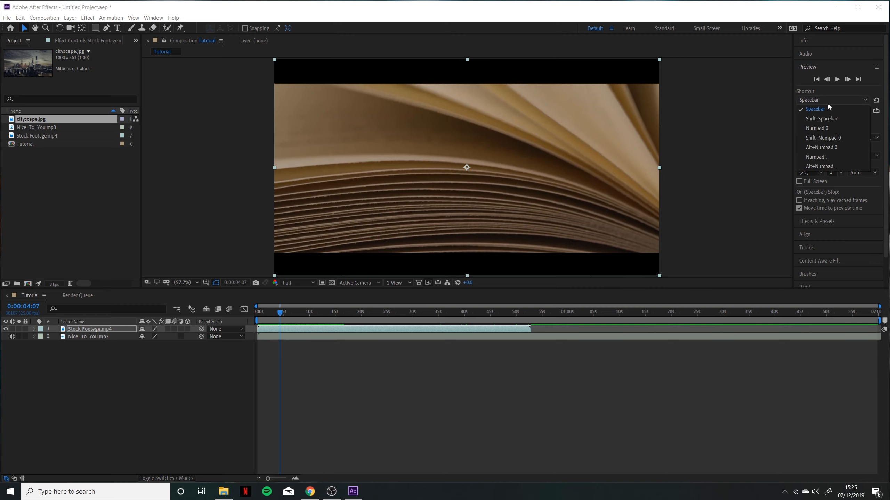
{"action": "left_click", "coordinate": [827, 105]}
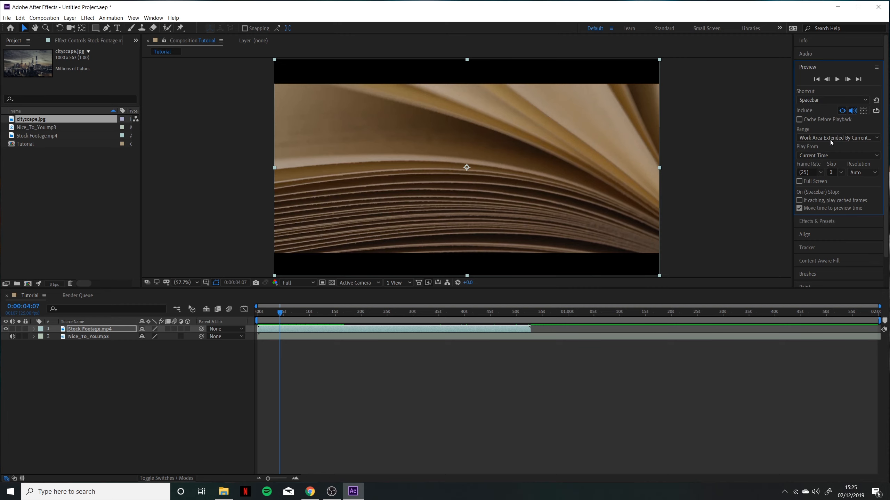
{"action": "left_click", "coordinate": [805, 172]}
{"action": "left_click", "coordinate": [810, 210]}
Try out the playback controls: play and stop, advance one frame, jump to the last and first frames, and play again
{"action": "left_click", "coordinate": [837, 80]}
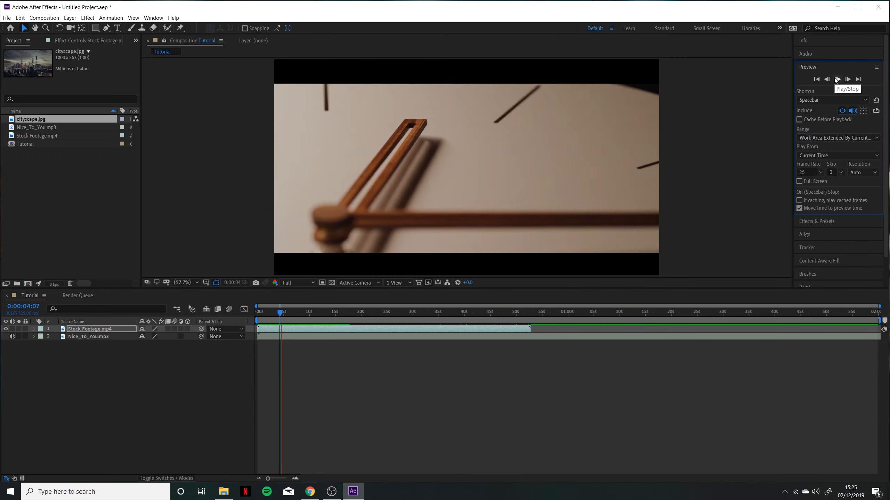
{"action": "left_click", "coordinate": [836, 80]}
{"action": "left_click", "coordinate": [848, 79]}
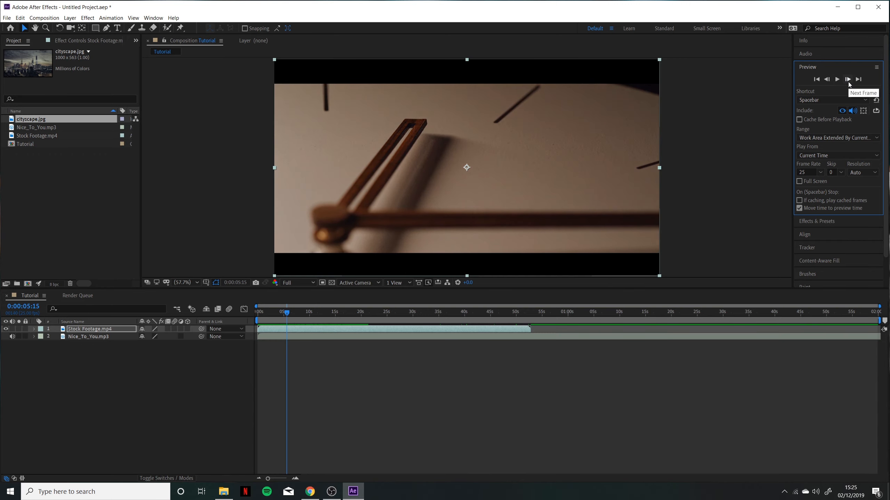
{"action": "left_click", "coordinate": [857, 80]}
{"action": "left_click", "coordinate": [816, 80]}
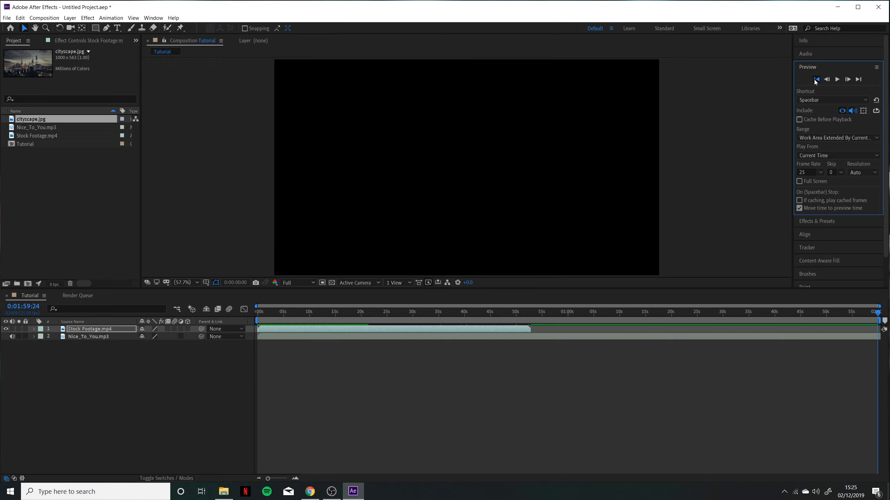
{"action": "left_click", "coordinate": [837, 80]}
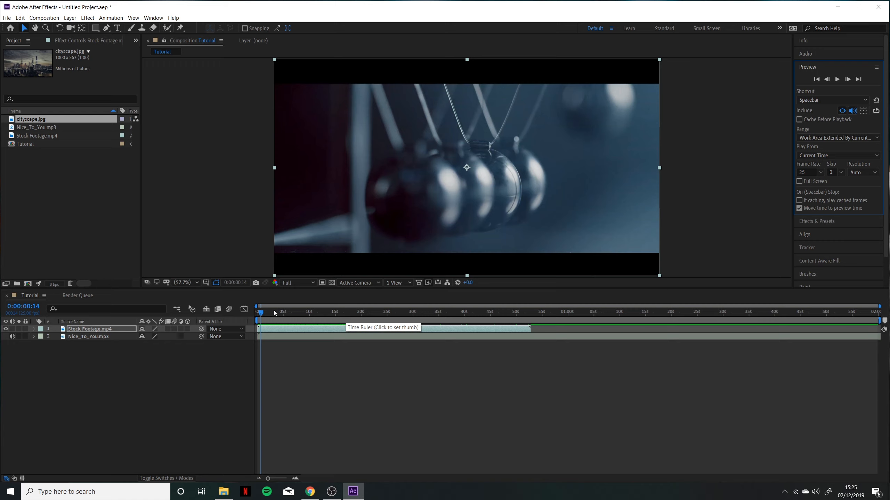
Advance the current time frame by frame to the shot change at 0:00:01:07
{"action": "mouse_move", "coordinate": [264, 316]}
{"action": "left_mouse_down"}
{"action": "mouse_move", "coordinate": [274, 317]}
{"action": "mouse_move", "coordinate": [264, 318]}
{"action": "left_mouse_up"}
{"action": "left_click", "coordinate": [847, 79]}
{"action": "left_click", "coordinate": [848, 79]}
{"action": "left_click", "coordinate": [848, 79]}
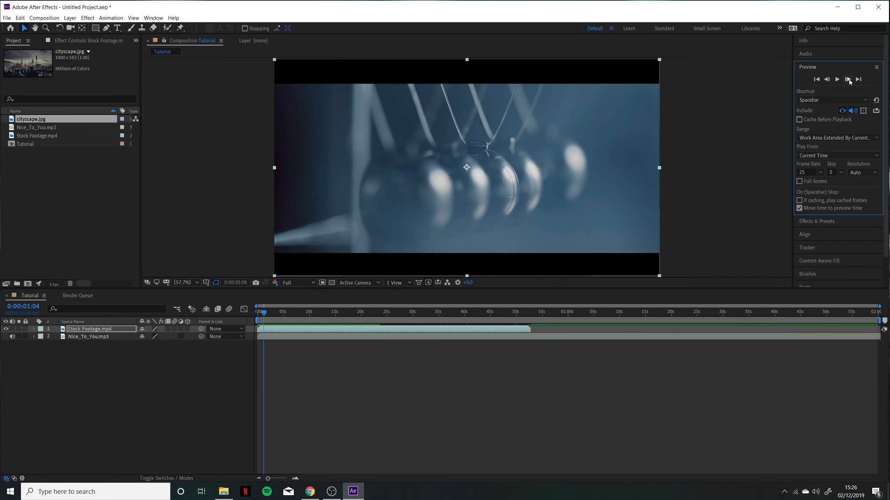
{"action": "left_click", "coordinate": [848, 79]}
{"action": "left_click", "coordinate": [848, 80]}
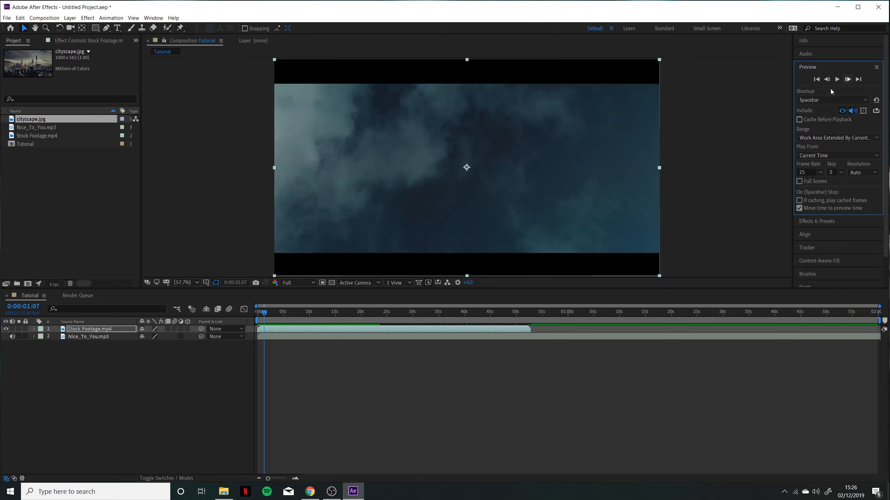
Split the Stock Footage.mp4 layer at 0:00:01:07, check both parts with the timeline zoomed in, and undo the split
{"action": "key", "text": "ctrl+d"}
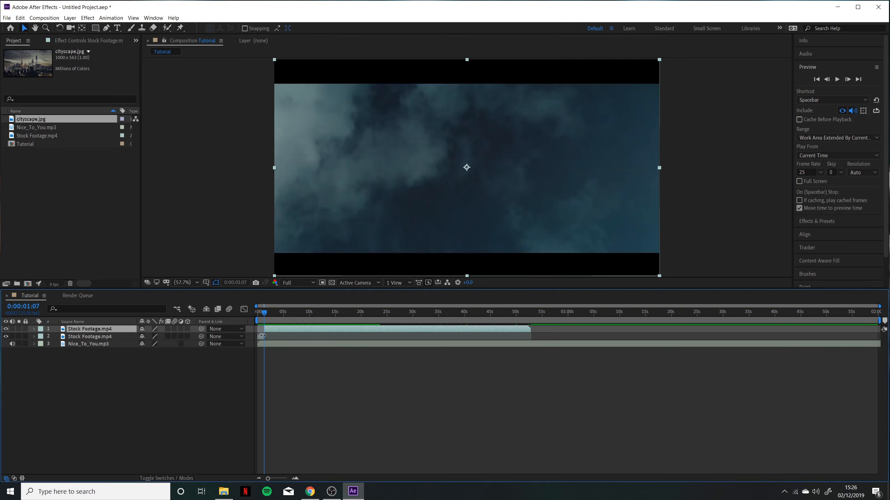
{"action": "left_click", "coordinate": [262, 335]}
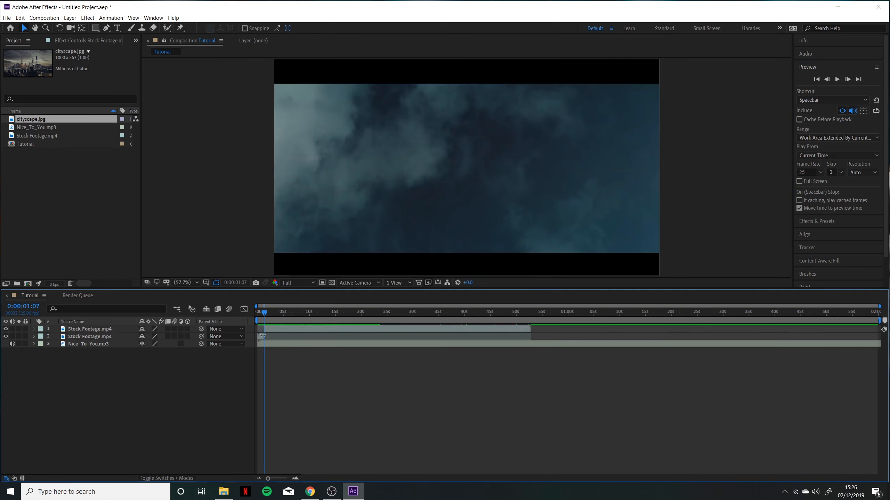
{"action": "left_click", "coordinate": [268, 329]}
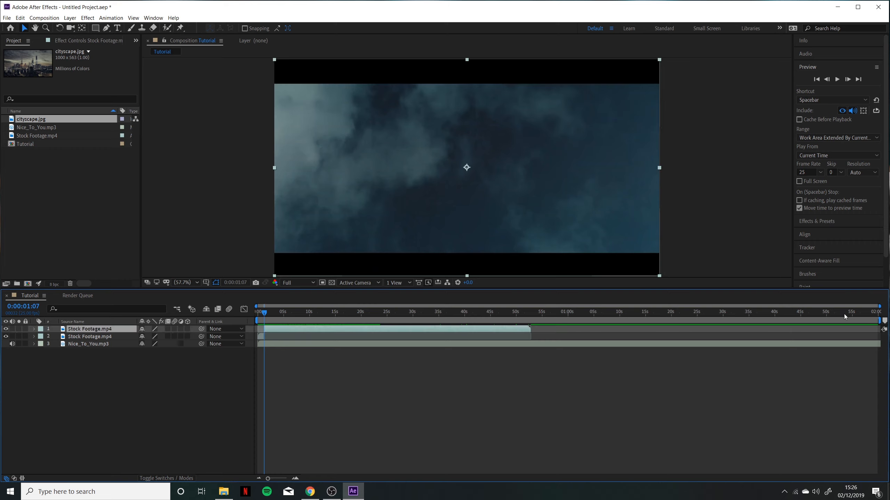
{"action": "left_click_drag", "start_coordinate": [879, 306], "coordinate": [387, 350]}
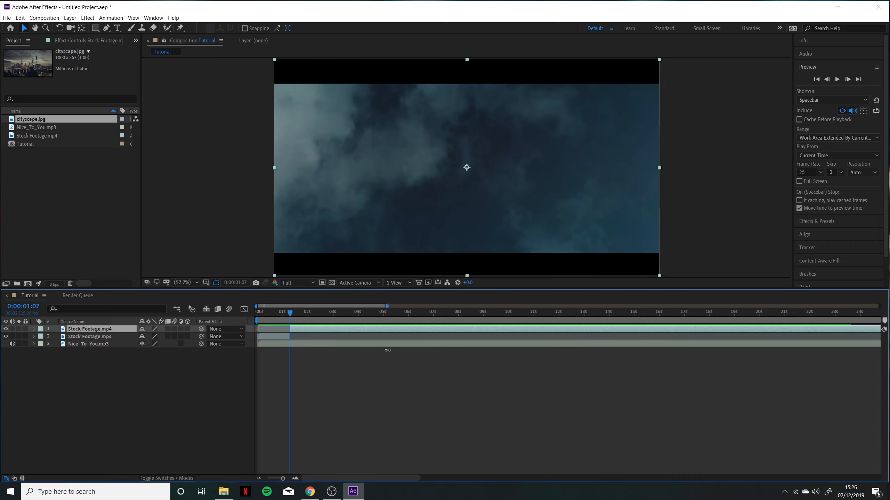
{"action": "key", "text": "ctrl+z"}
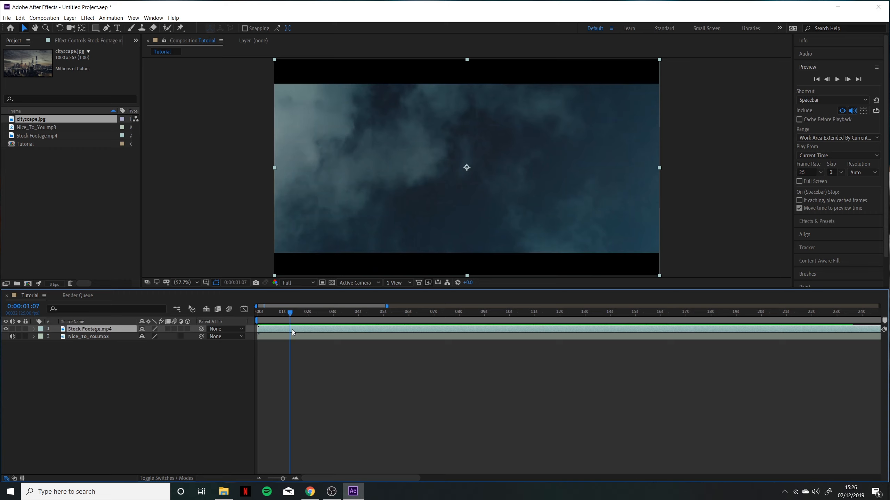
Split the Stock Footage.mp4 layer again at 0:00:01:07, try sliding its second part along the timeline and undo the slide
{"action": "key", "text": "ctrl+shift+d"}
{"action": "left_click_drag", "start_coordinate": [292, 329], "coordinate": [357, 331]}
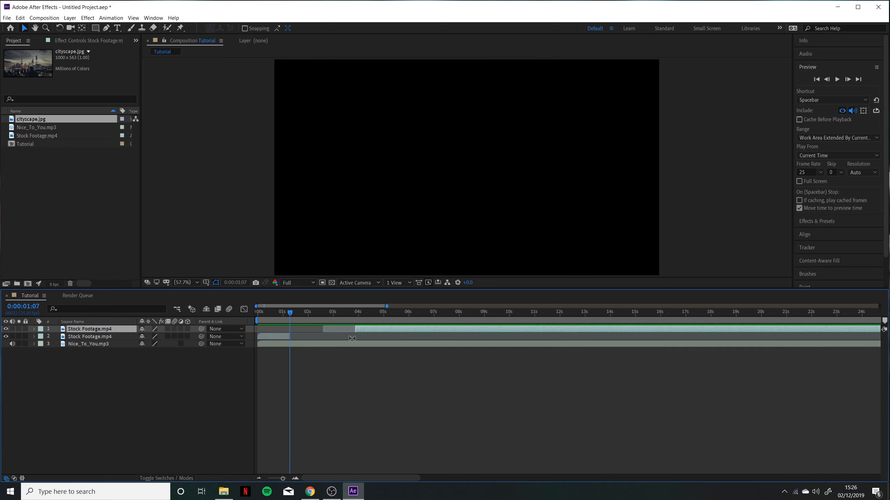
{"action": "key", "text": "ctrl+z"}
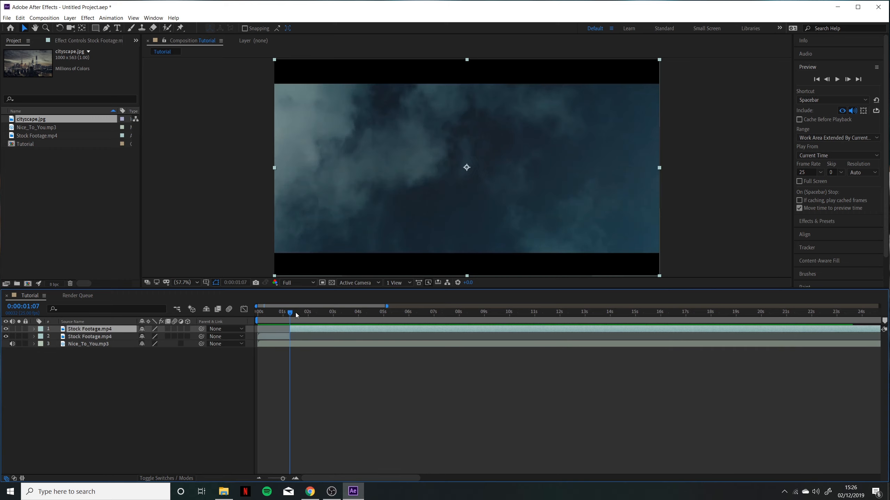
Try splitting the second Stock Footage.mp4 part at 0:00:02:16 and deleting the section before that point
{"action": "left_click_drag", "start_coordinate": [296, 315], "coordinate": [332, 335]}
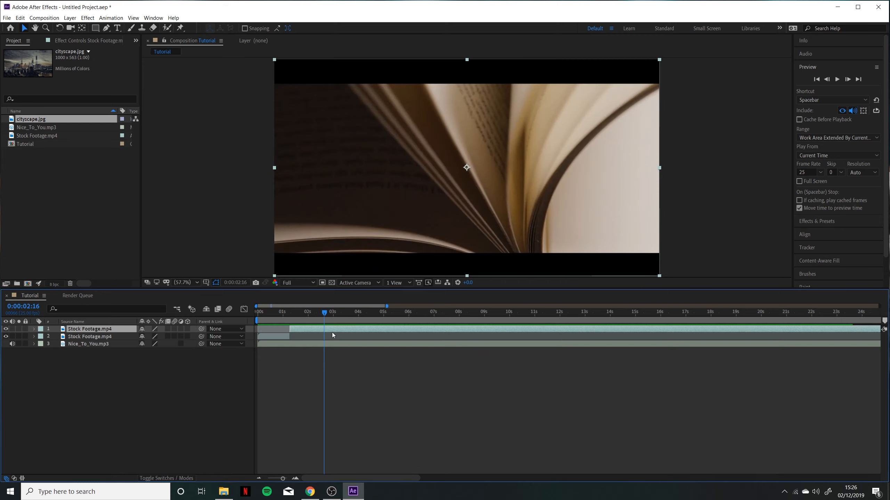
{"action": "key", "text": "ctrl+shift+d"}
{"action": "left_click", "coordinate": [317, 335]}
{"action": "key", "text": "Delete"}
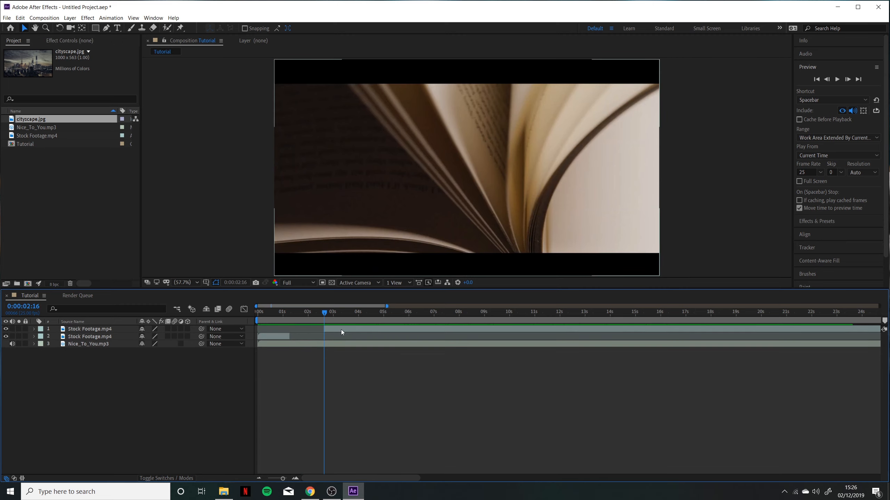
Move the current time to 0:00:00:22 and preview the playback across the cut between the two Stock Footage.mp4 parts
{"action": "left_click_drag", "start_coordinate": [341, 330], "coordinate": [280, 310]}
{"action": "key", "text": "space"}
{"action": "key", "text": "space"}
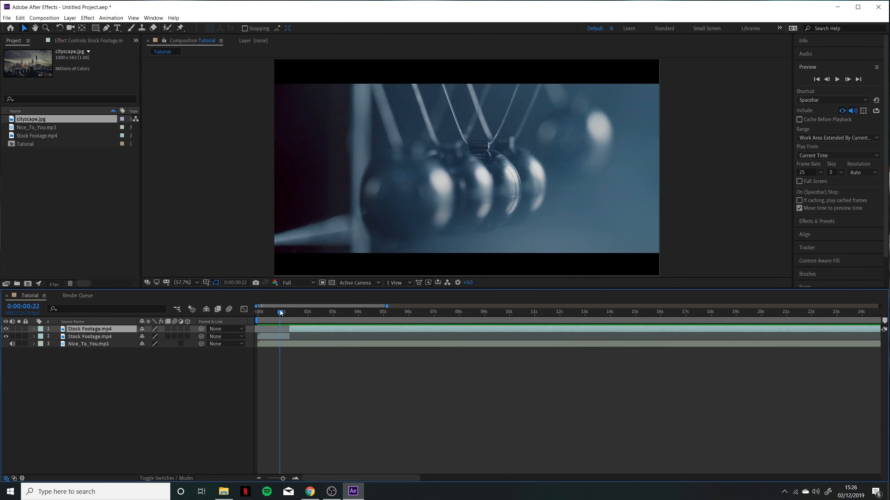
{"action": "key", "text": "space"}
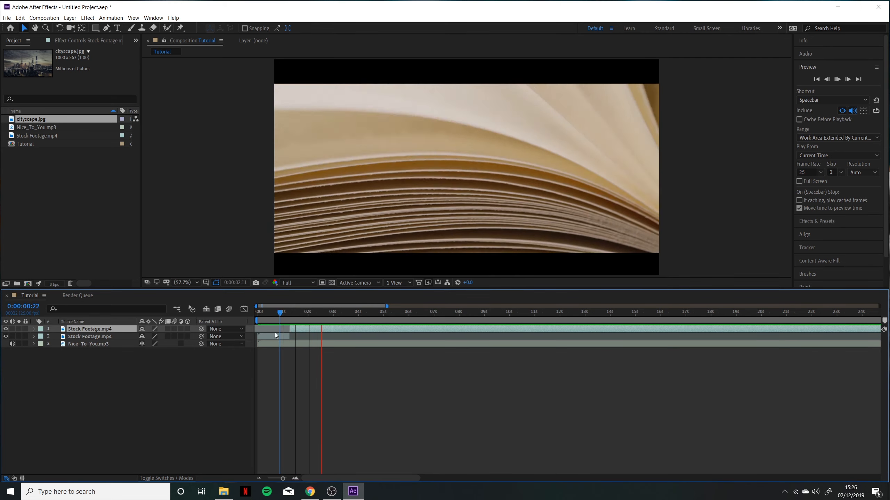
Stop the preview, duplicate the second Stock Footage.mp4 part and delete the copy
{"action": "key", "text": "space"}
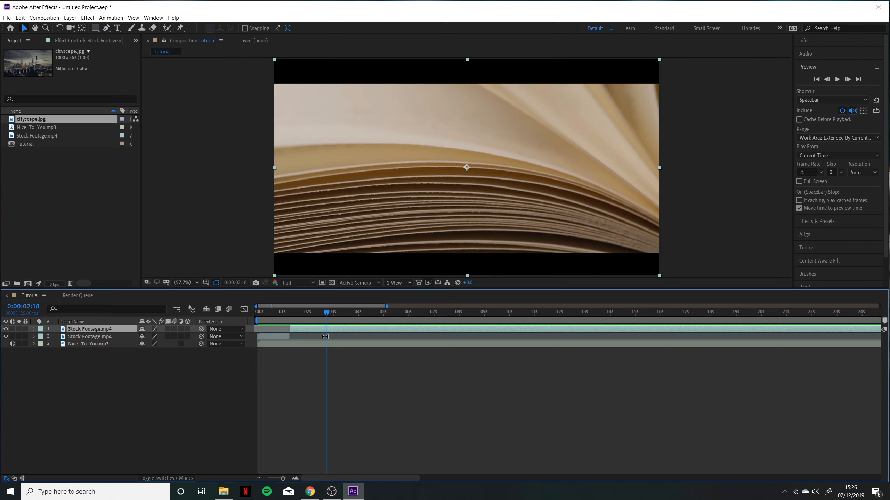
{"action": "key", "text": "ctrl+d"}
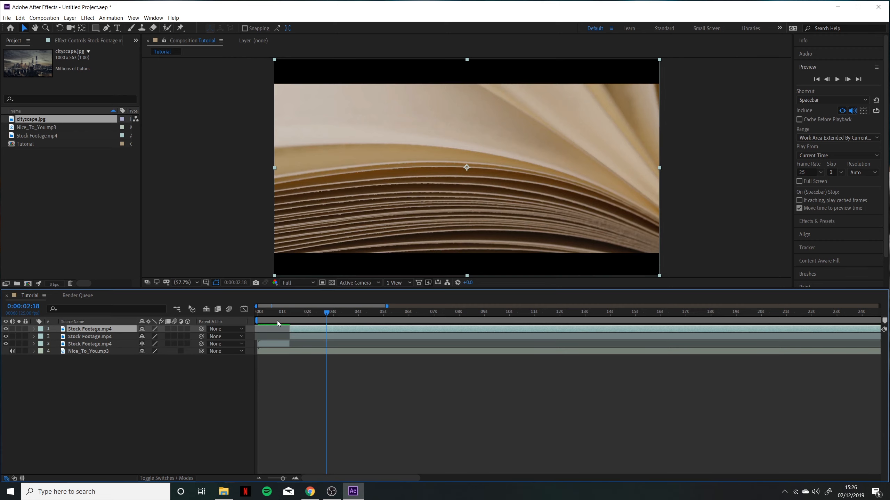
{"action": "mouse_move", "coordinate": [298, 331]}
{"action": "left_mouse_down"}
{"action": "mouse_move", "coordinate": [341, 334]}
{"action": "mouse_move", "coordinate": [299, 334]}
{"action": "left_mouse_up"}
{"action": "key", "text": "Delete"}
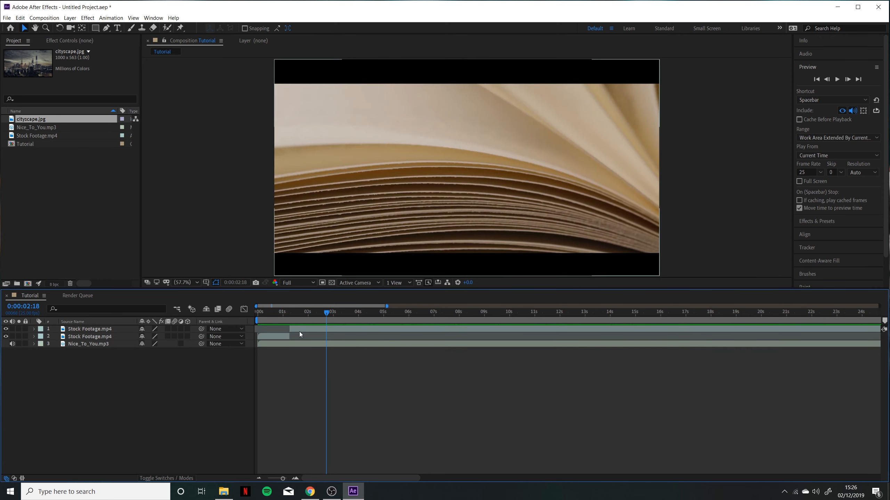
Undo the recent edits until Stock Footage.mp4 is a single unsplit layer again
{"action": "key", "text": "ctrl+z"}
{"action": "key", "text": "ctrl+z"}
{"action": "key", "text": "ctrl+z"}
{"action": "key", "text": "ctrl+z"}
{"action": "key", "text": "ctrl+z"}
{"action": "key", "text": "ctrl+z"}
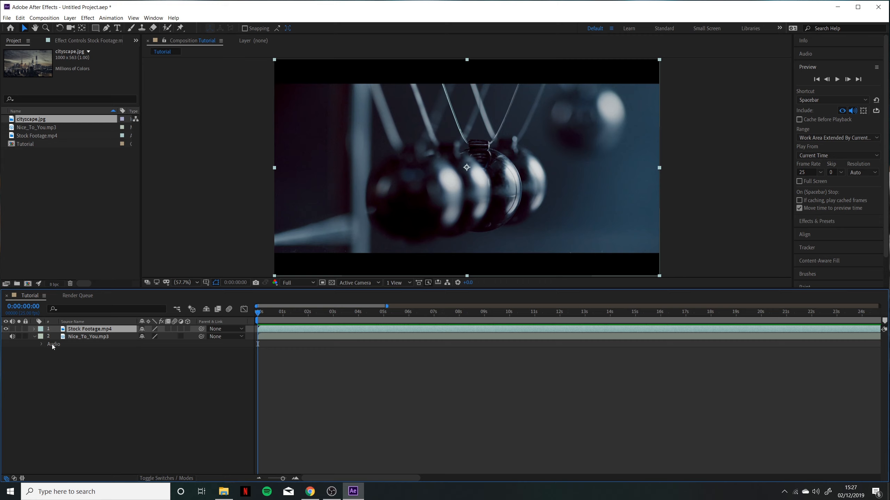
Expand the Nice_To_You.mp3 layer's Audio properties and display its waveform
{"action": "left_click", "coordinate": [42, 344]}
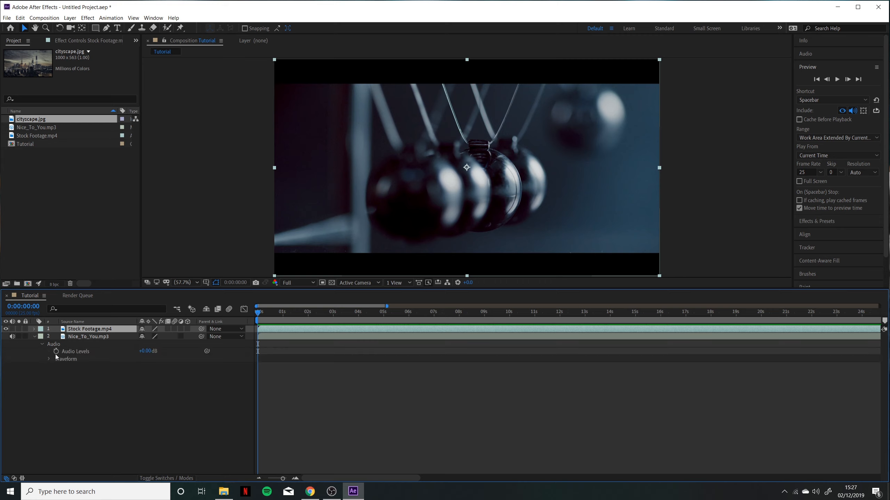
{"action": "left_click", "coordinate": [44, 363]}
{"action": "left_click", "coordinate": [49, 360]}
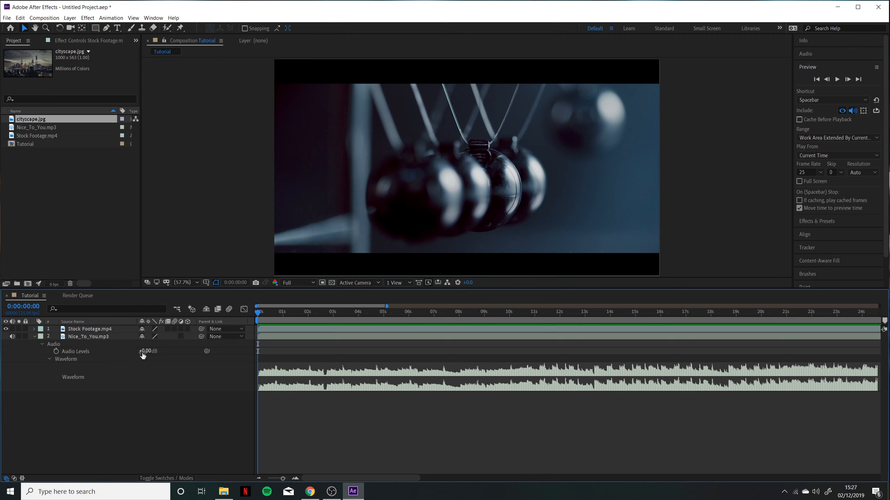
Try raising the Nice_To_You.mp3 Audio Levels to +12 dB, set them back to 0 dB and collapse the layer
{"action": "left_click_drag", "start_coordinate": [144, 351], "coordinate": [256, 346]}
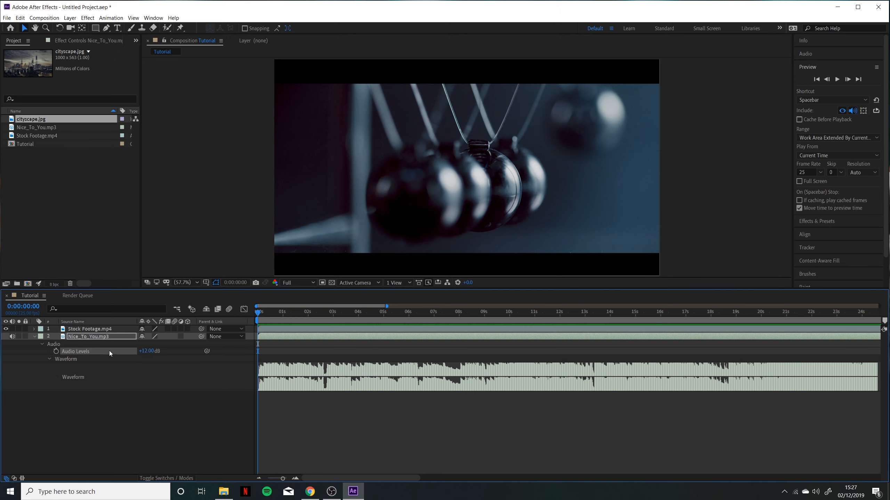
{"action": "left_click", "coordinate": [142, 350]}
{"action": "type", "text": "0"}
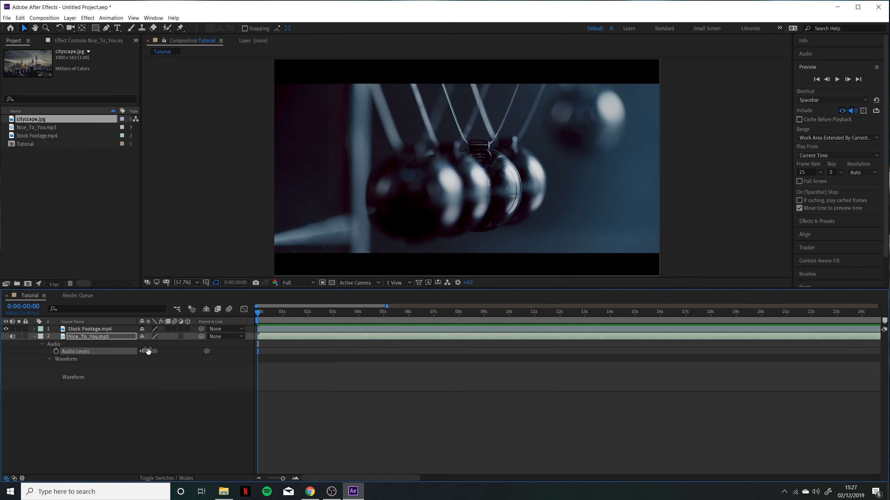
{"action": "key", "text": "Return"}
{"action": "left_click", "coordinate": [38, 337]}
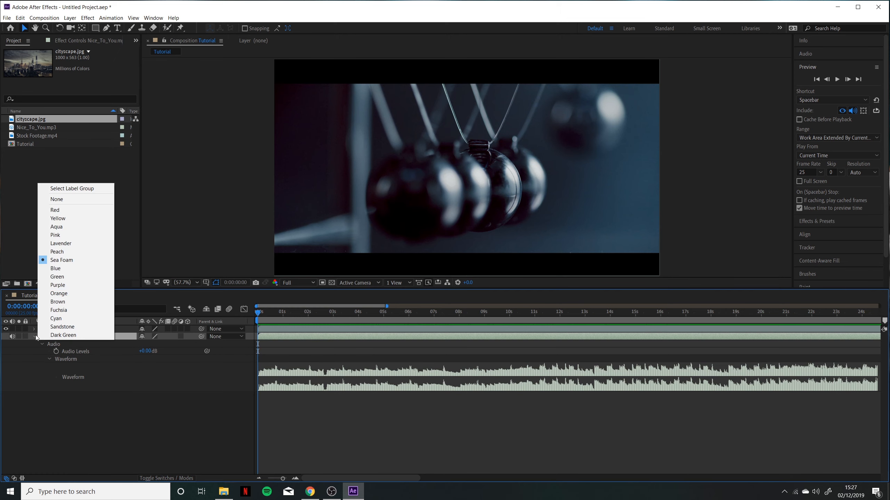
{"action": "left_click", "coordinate": [34, 337]}
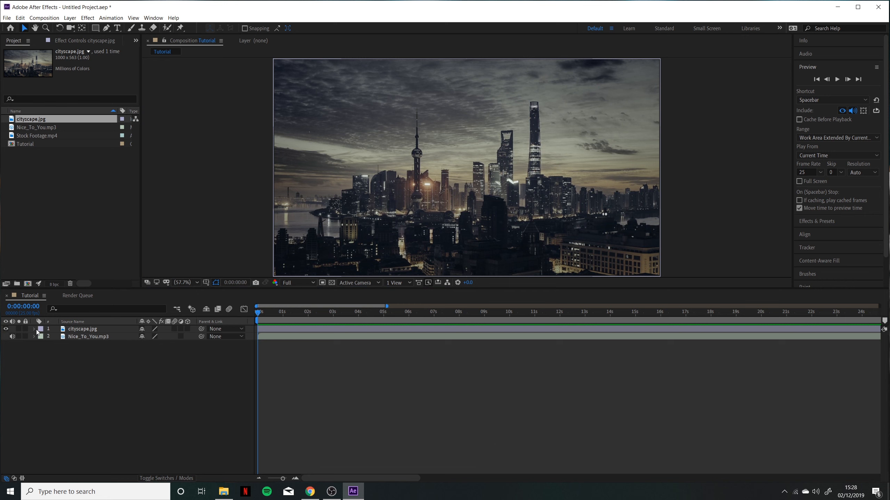
Expand cityscape.jpg's Transform properties, keyframe its Scale at 0:00:00:00 and set Scale to 256% at 0:00:05:00
{"action": "left_click", "coordinate": [34, 329], "text": "ctrl"}
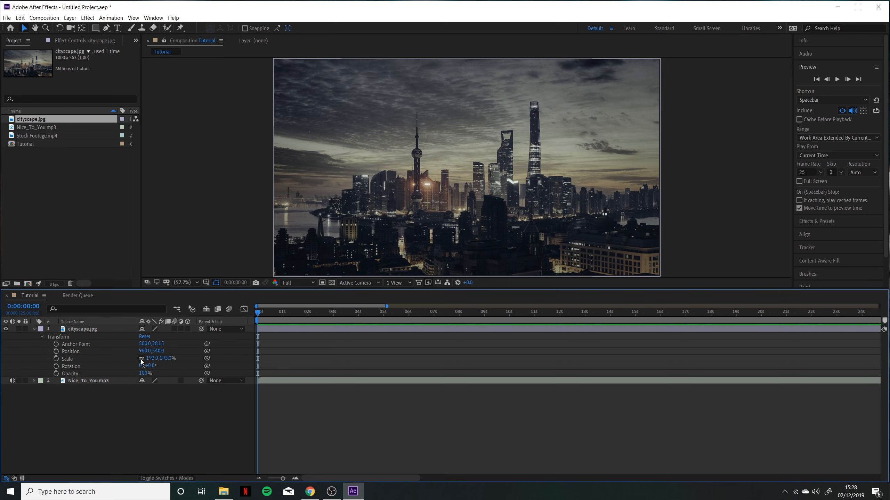
{"action": "left_click", "coordinate": [56, 359]}
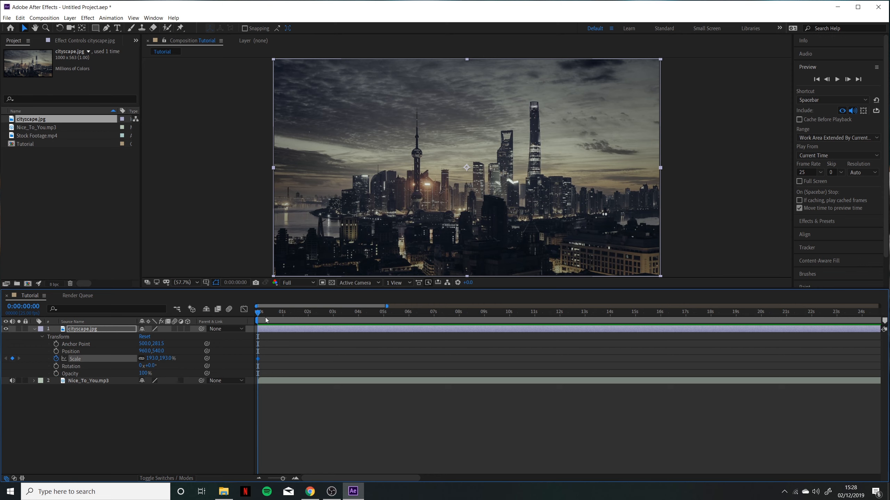
{"action": "left_click", "coordinate": [383, 311]}
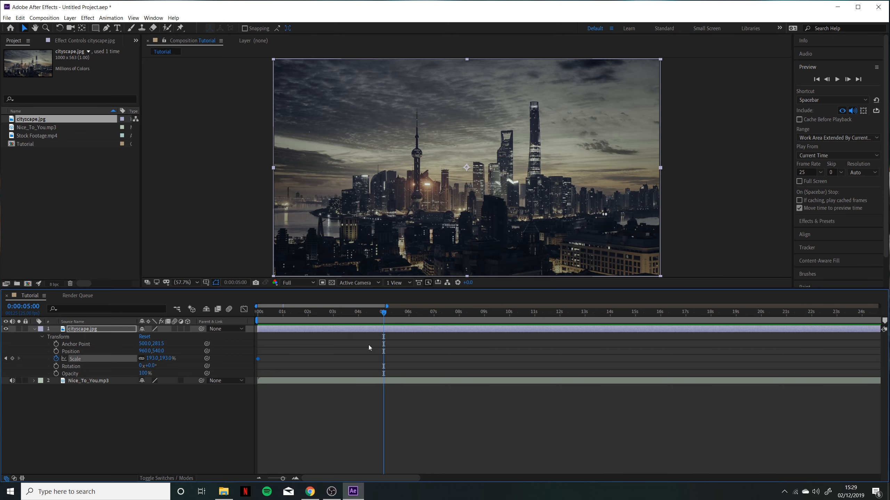
{"action": "left_click_drag", "start_coordinate": [154, 360], "coordinate": [182, 358]}
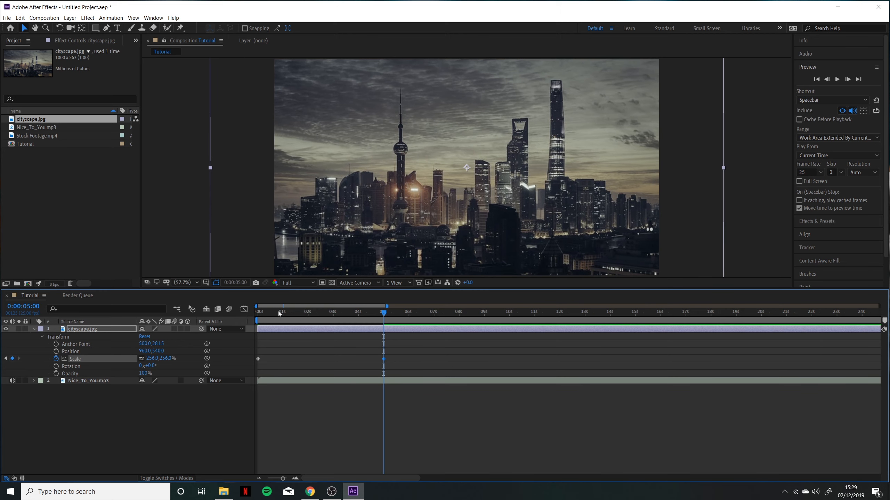
Scrub through the cityscape.jpg Scale animation and jump between its two keyframes, returning to the start
{"action": "left_click_drag", "start_coordinate": [271, 312], "coordinate": [248, 320]}
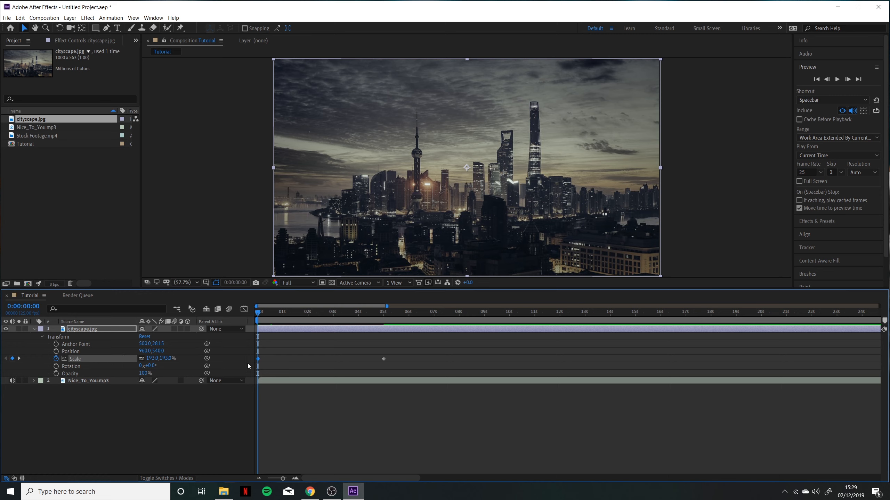
{"action": "left_click", "coordinate": [33, 358]}
{"action": "left_click", "coordinate": [81, 359]}
{"action": "left_click", "coordinate": [367, 364]}
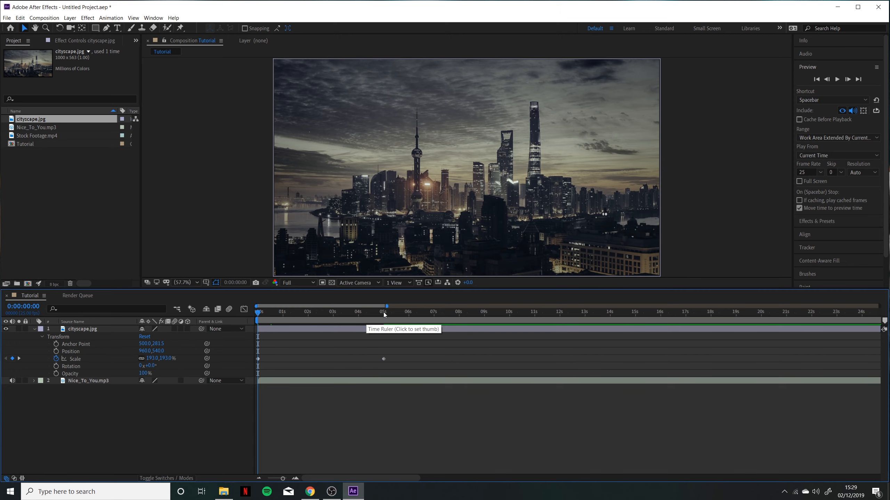
{"action": "left_click_drag", "start_coordinate": [383, 312], "coordinate": [73, 358]}
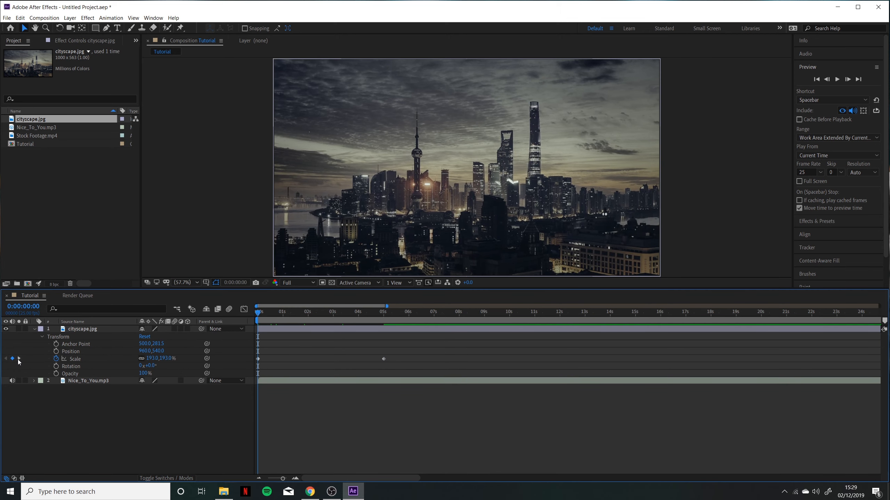
{"action": "left_click", "coordinate": [19, 358]}
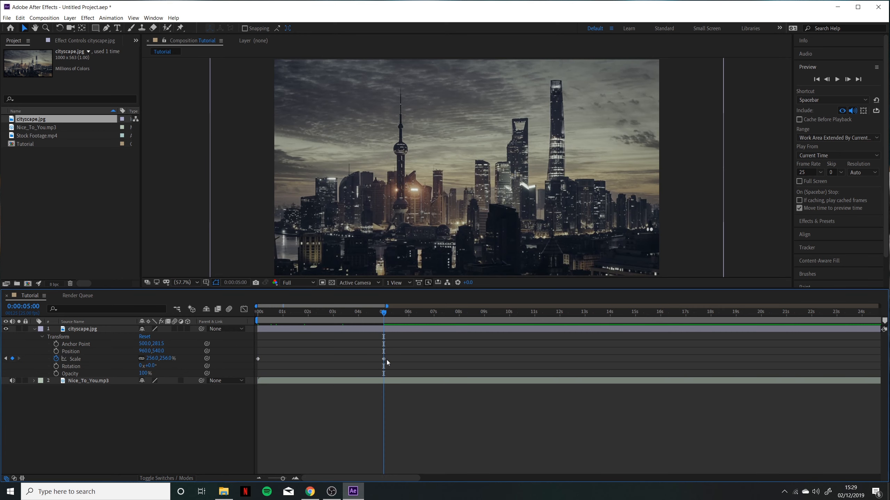
{"action": "left_click_drag", "start_coordinate": [290, 313], "coordinate": [258, 340]}
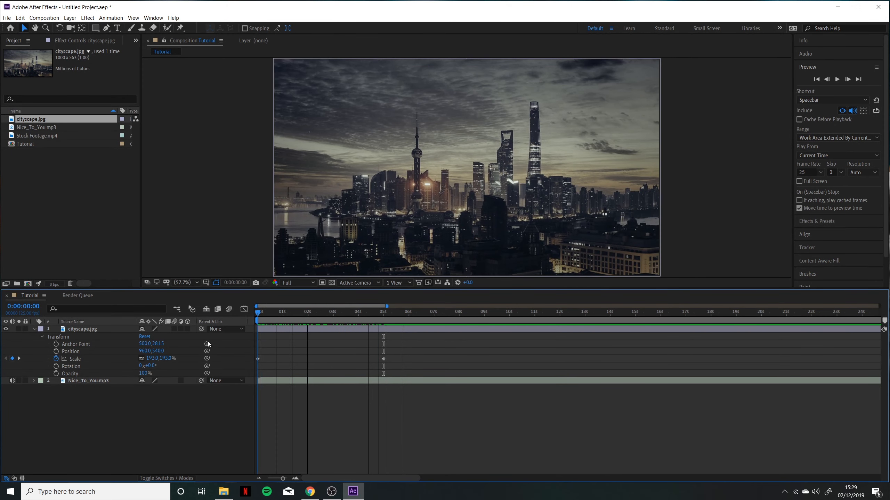
Keyframe the cityscape.jpg Position at 0:00:00:00, set it to 770, 540 at 0:00:05:00 and scrub through the movement
{"action": "left_click", "coordinate": [56, 351]}
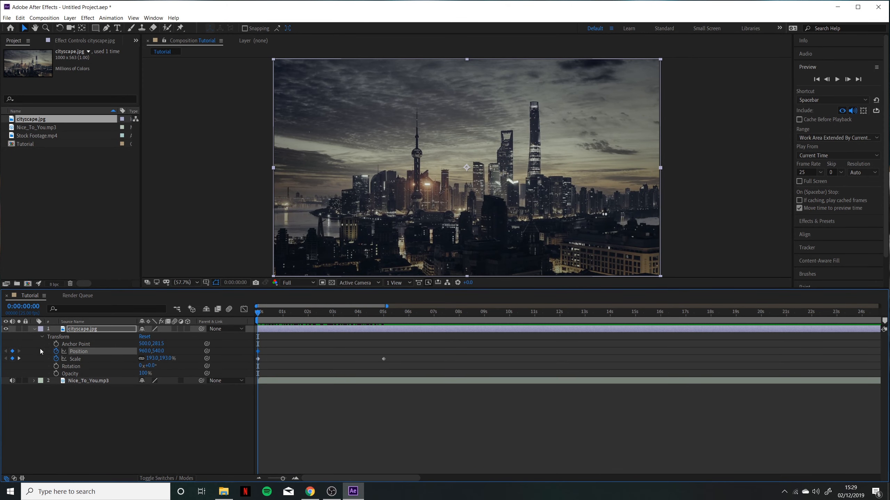
{"action": "left_click", "coordinate": [19, 359]}
{"action": "left_click_drag", "start_coordinate": [154, 351], "coordinate": [88, 350]}
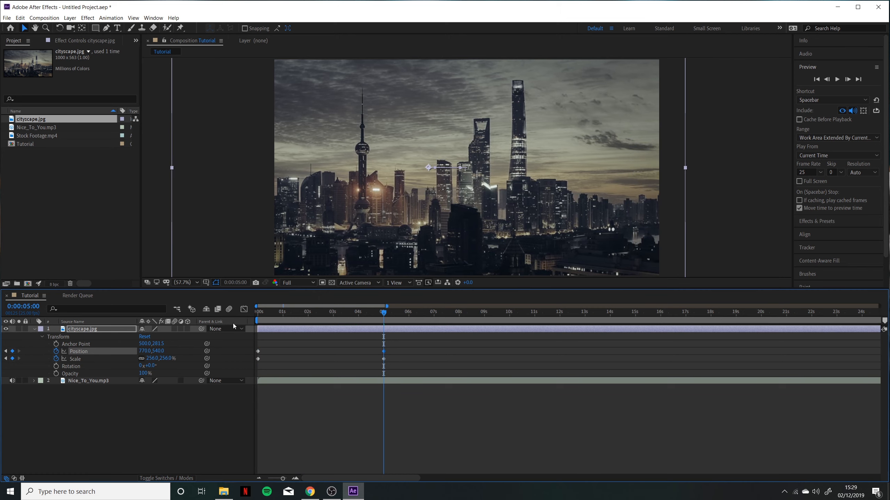
{"action": "left_click_drag", "start_coordinate": [262, 314], "coordinate": [318, 314]}
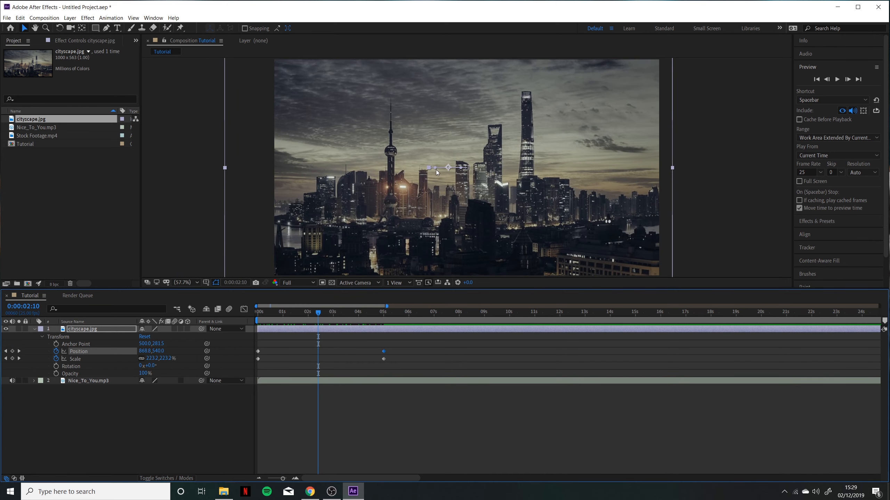
{"action": "left_click_drag", "start_coordinate": [306, 320], "coordinate": [283, 313]}
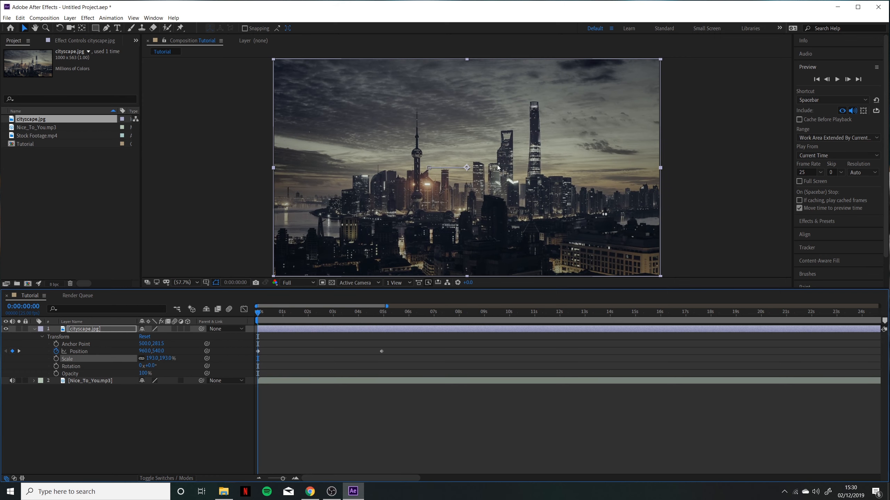
Try bending the cityscape.jpg motion path into a curve between its two Position keyframes and preview the movement
{"action": "left_click", "coordinate": [380, 353]}
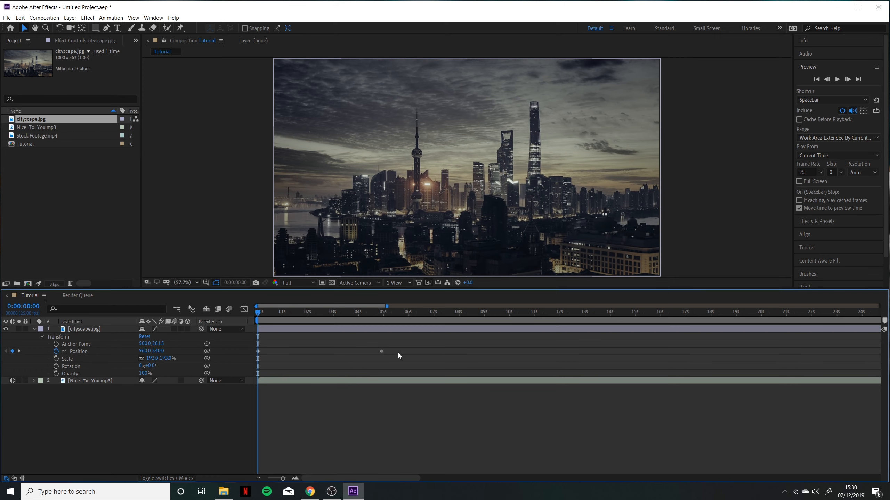
{"action": "left_click_drag", "start_coordinate": [396, 350], "coordinate": [242, 368]}
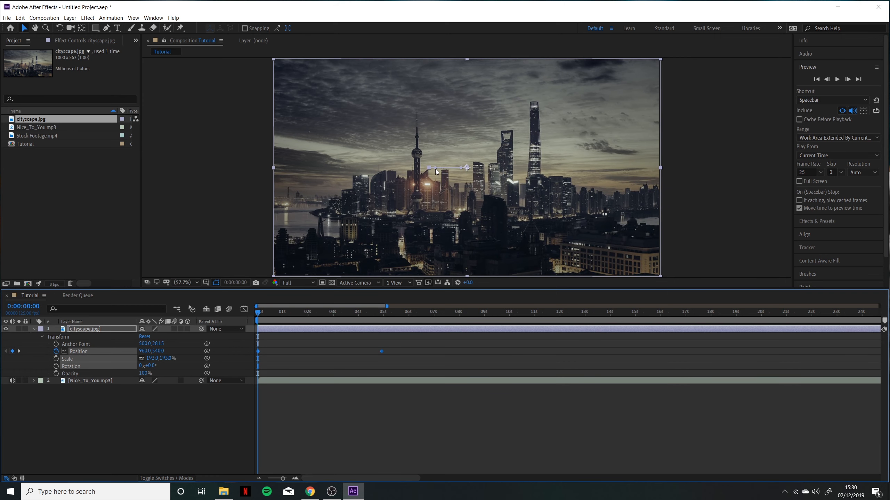
{"action": "mouse_move", "coordinate": [435, 170]}
{"action": "left_mouse_down"}
{"action": "mouse_move", "coordinate": [441, 155]}
{"action": "mouse_move", "coordinate": [434, 196]}
{"action": "mouse_move", "coordinate": [445, 162]}
{"action": "left_mouse_up"}
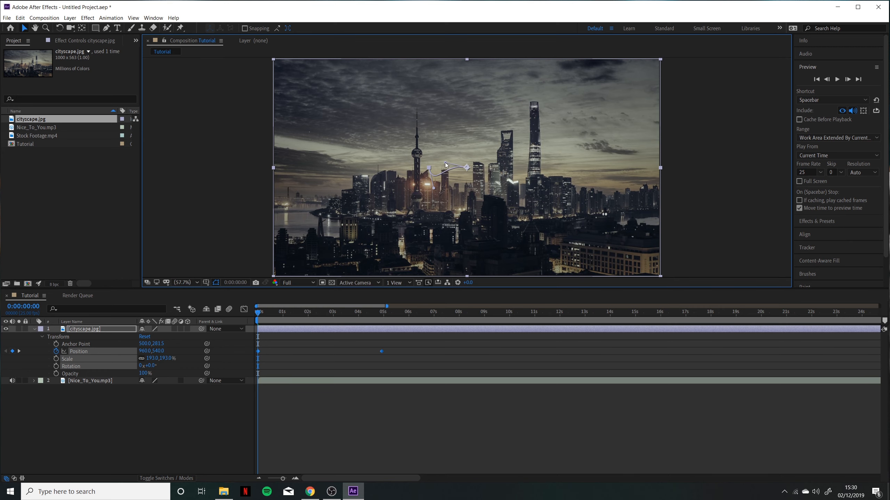
{"action": "key", "text": "space"}
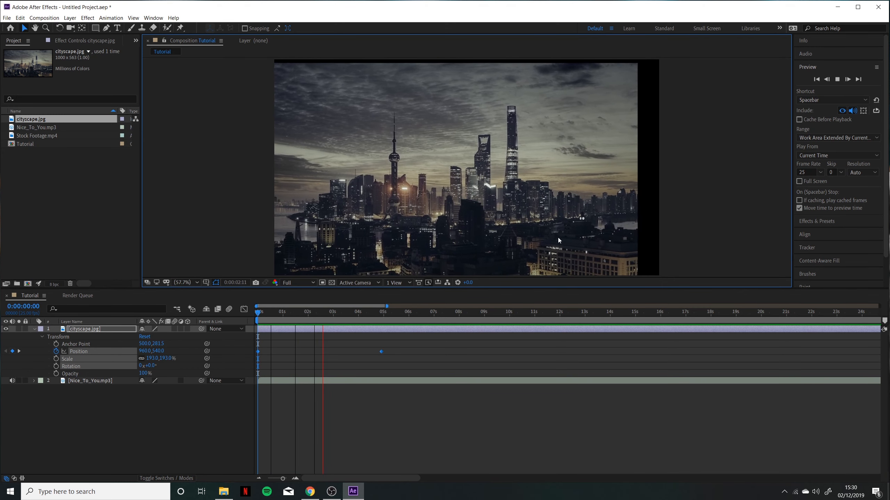
{"action": "key", "text": "space"}
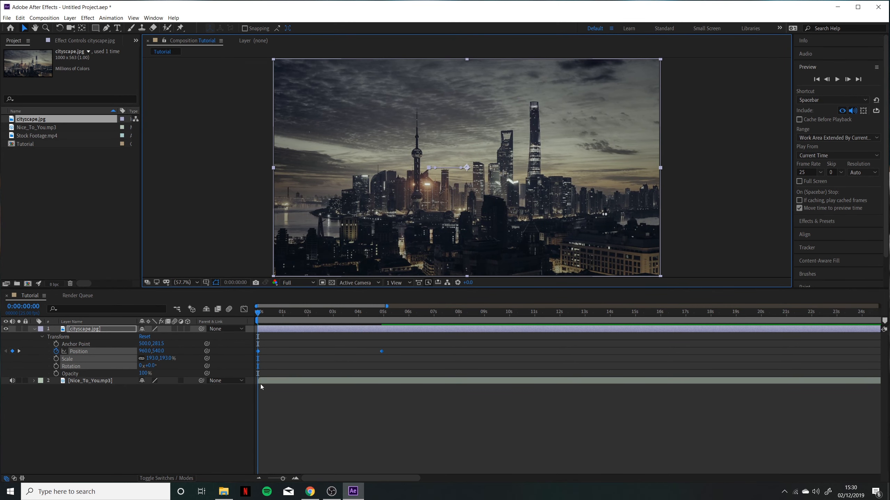
{"action": "left_click", "coordinate": [385, 419]}
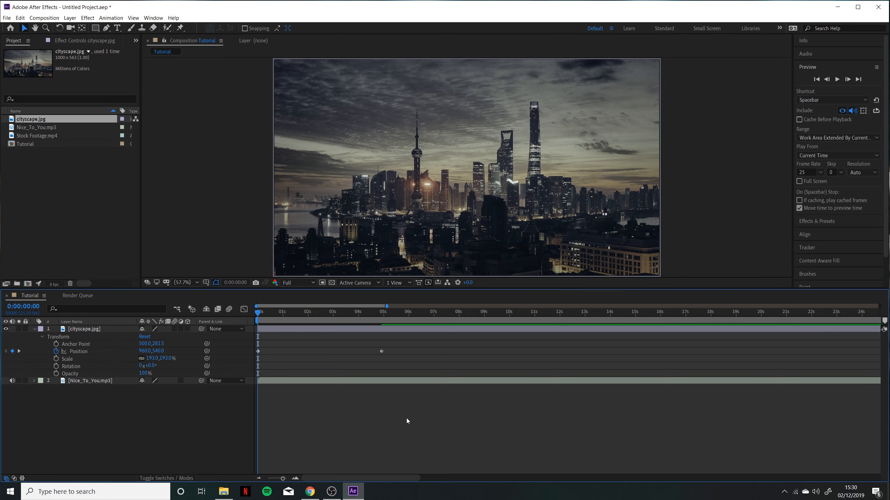
View the cityscape.jpg Position curve in the Graph Editor, preview the motion up to its last keyframe and return to the layer view
{"action": "left_click", "coordinate": [244, 309]}
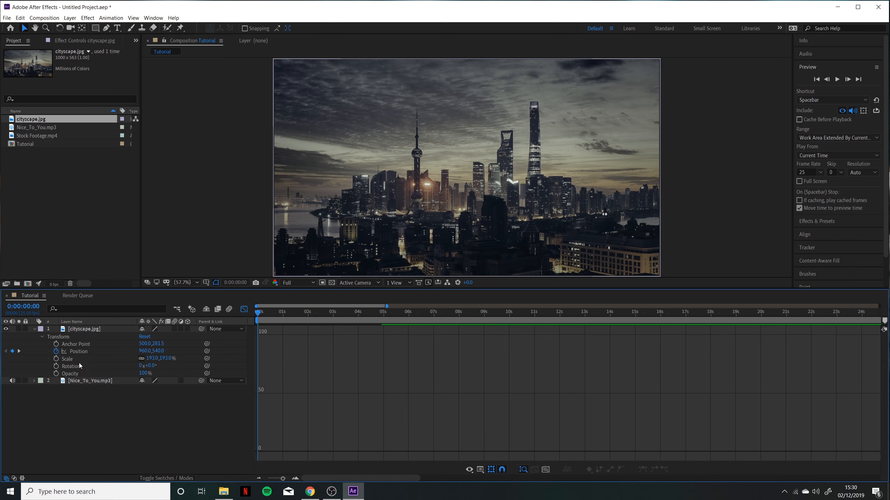
{"action": "left_click", "coordinate": [81, 352]}
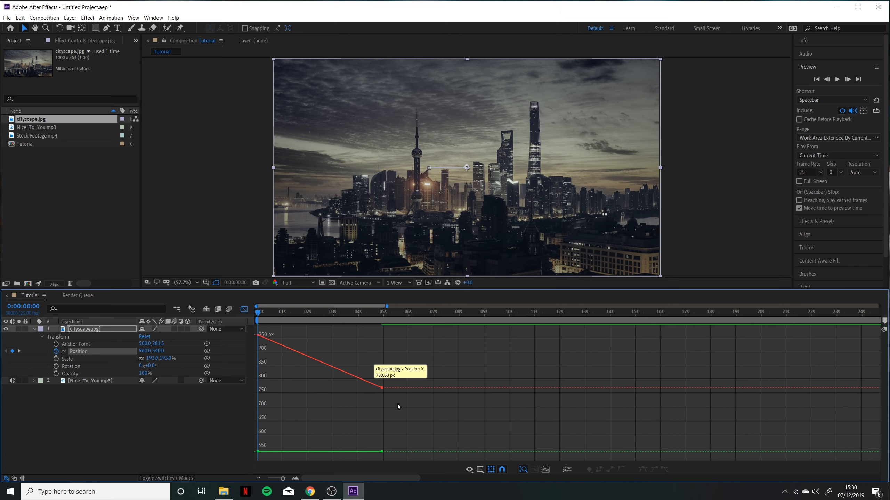
{"action": "key", "text": "space"}
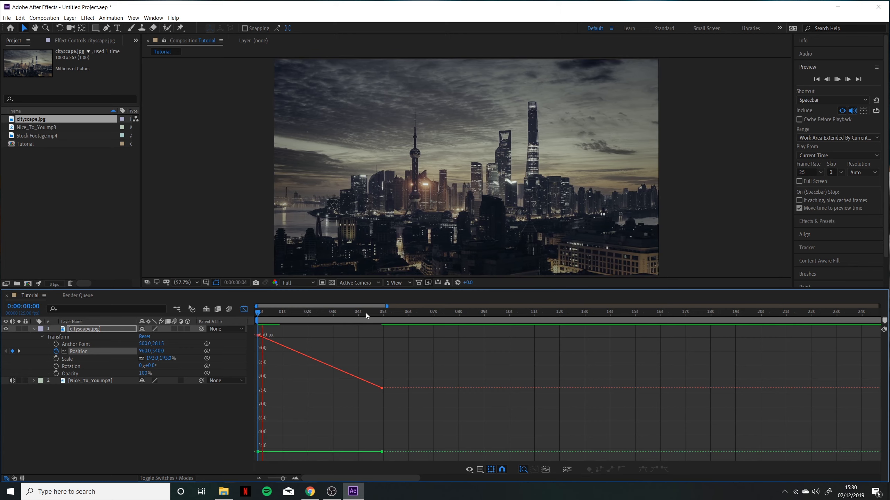
{"action": "left_click", "coordinate": [359, 314]}
{"action": "key", "text": "space"}
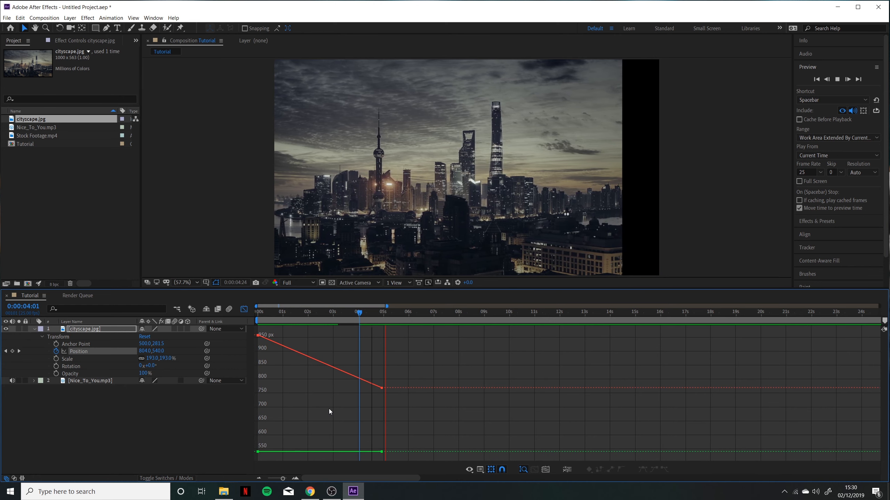
{"action": "key", "text": "space"}
{"action": "left_click_drag", "start_coordinate": [374, 313], "coordinate": [225, 310]}
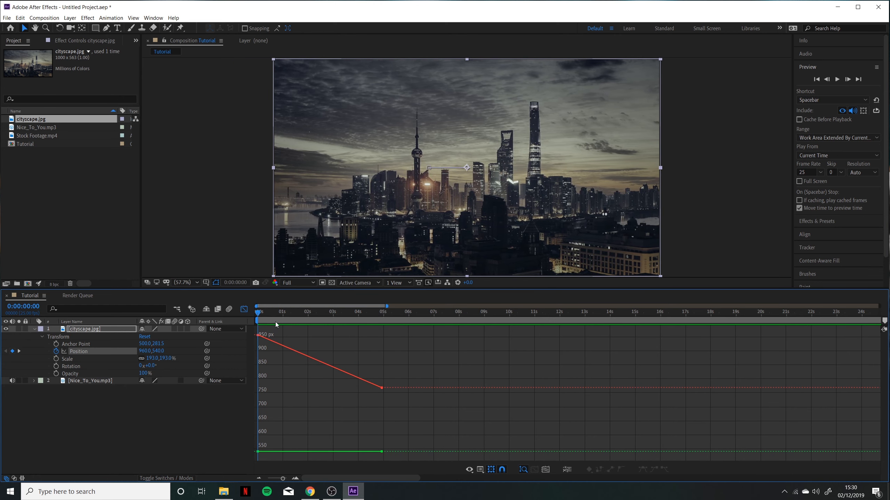
{"action": "left_click", "coordinate": [242, 308]}
{"action": "left_click", "coordinate": [244, 310]}
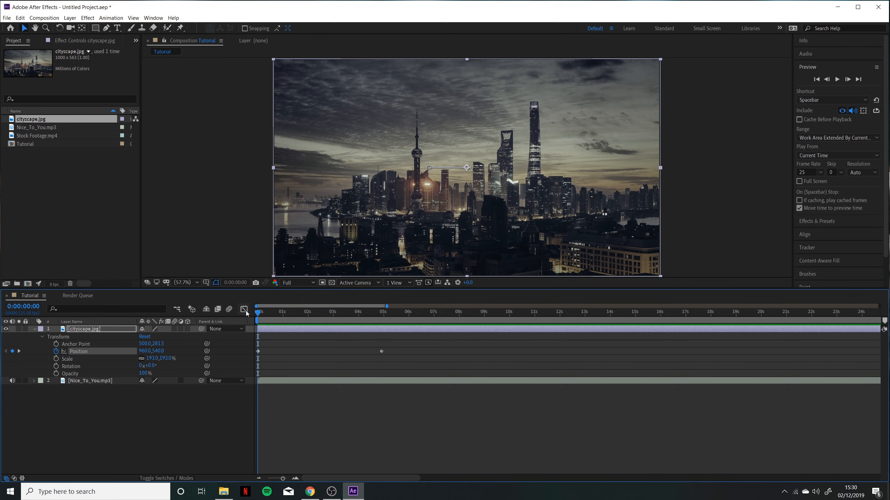
Apply Easy Ease to both Position keyframes of cityscape.jpg
{"action": "left_click", "coordinate": [244, 309]}
{"action": "left_click", "coordinate": [243, 309]}
{"action": "left_click_drag", "start_coordinate": [401, 339], "coordinate": [244, 367]}
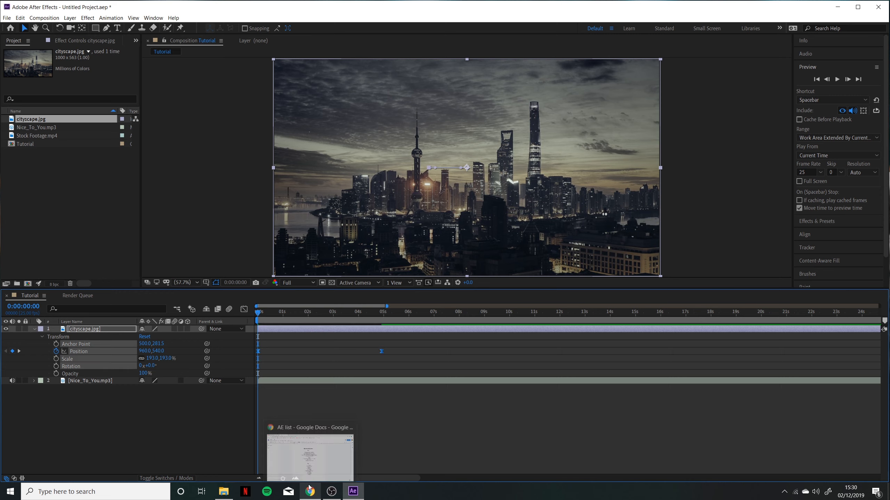
{"action": "key", "text": "F9"}
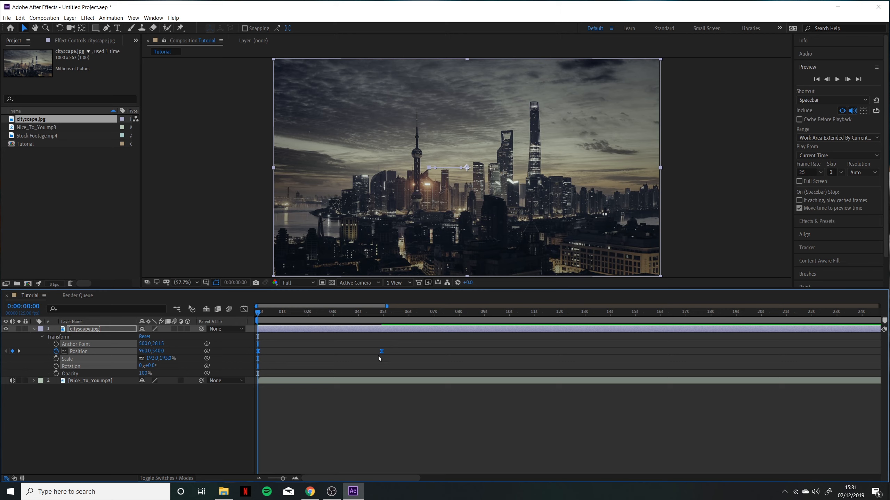
{"action": "left_click", "coordinate": [389, 340]}
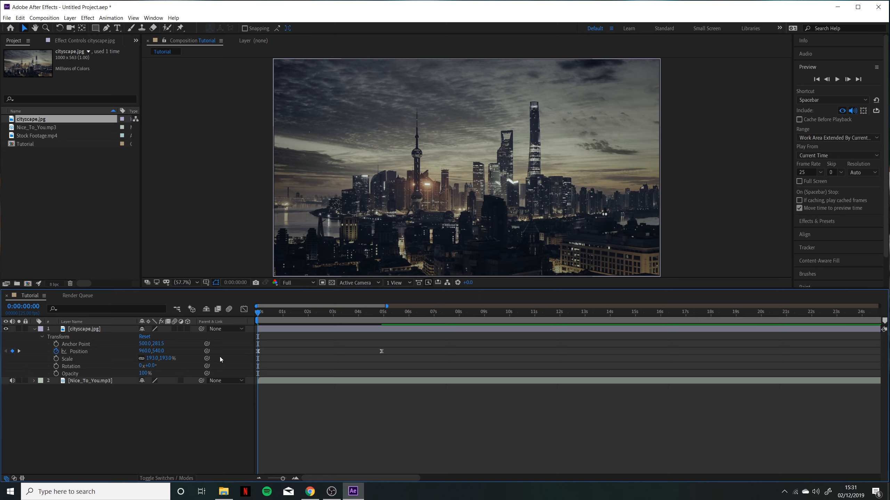
Show the eased Position curve in the Graph Editor, preview the movement and place the playhead at 0:00:03:12
{"action": "left_click", "coordinate": [243, 308]}
{"action": "left_click", "coordinate": [63, 352]}
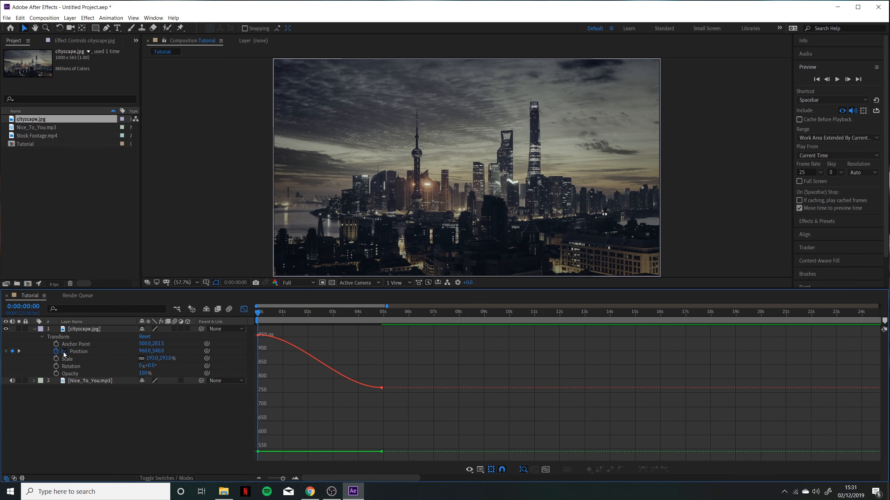
{"action": "left_click", "coordinate": [84, 350]}
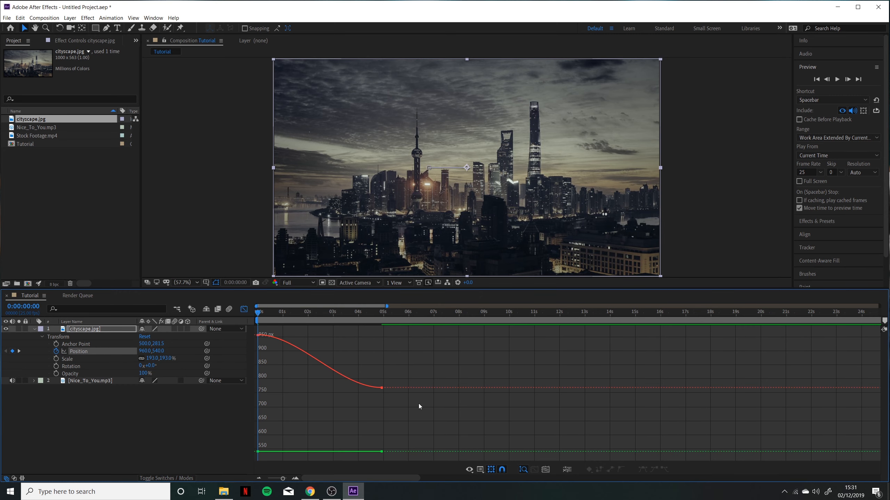
{"action": "left_click", "coordinate": [257, 335]}
{"action": "key", "text": "space"}
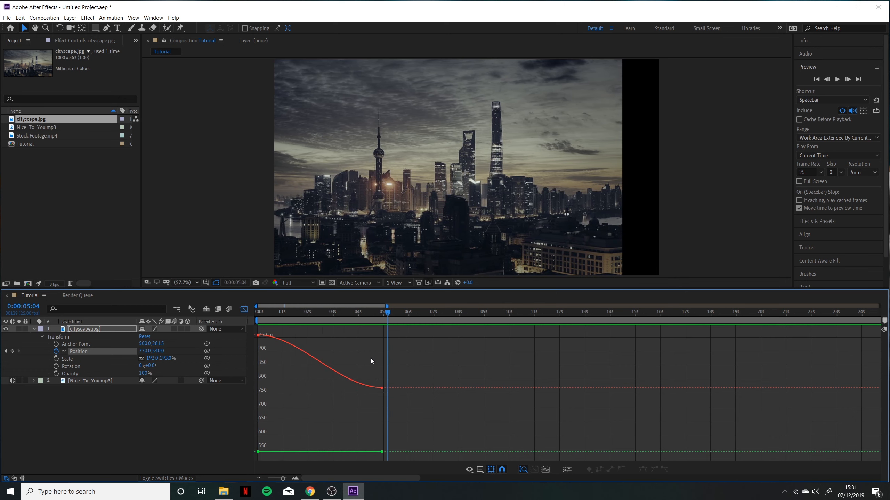
{"action": "left_click", "coordinate": [345, 310]}
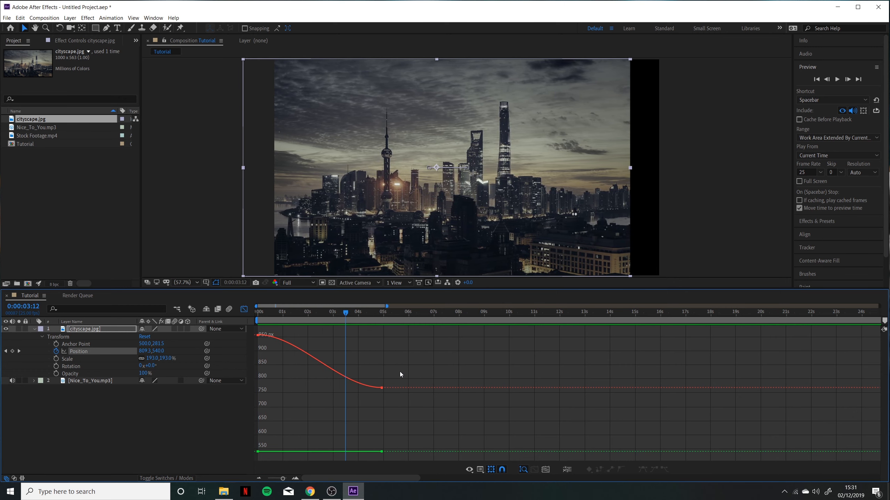
Separate the Position dimensions, steepen the X Position curve at both keyframes with its handles and preview the motion
{"action": "left_click_drag", "start_coordinate": [404, 365], "coordinate": [374, 411]}
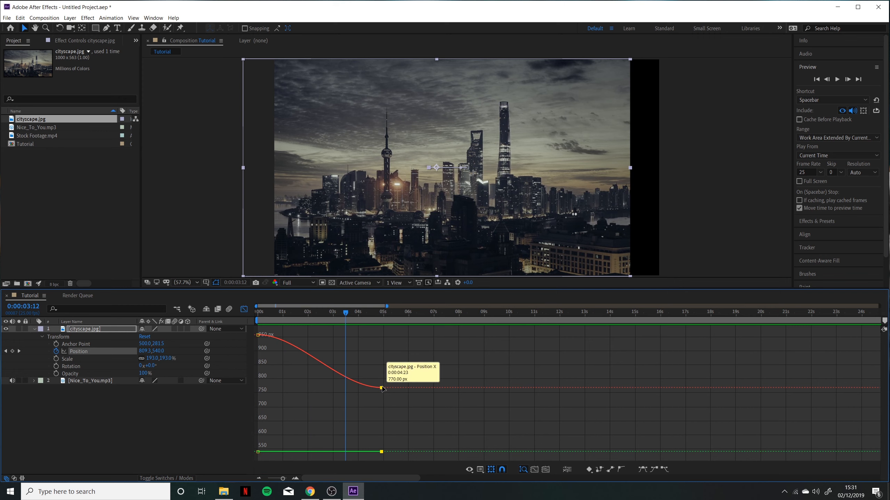
{"action": "left_click", "coordinate": [567, 470]}
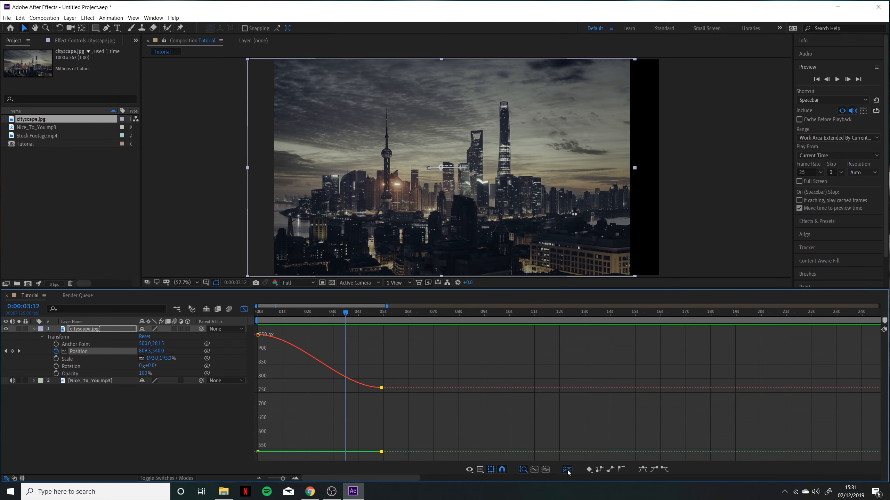
{"action": "left_click", "coordinate": [380, 383]}
{"action": "left_click_drag", "start_coordinate": [381, 379], "coordinate": [380, 366]}
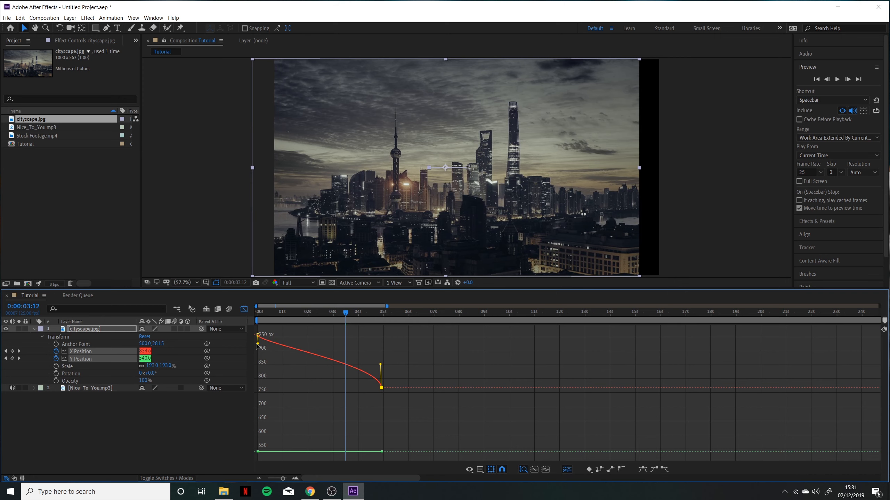
{"action": "key", "text": "Home"}
{"action": "key", "text": "space"}
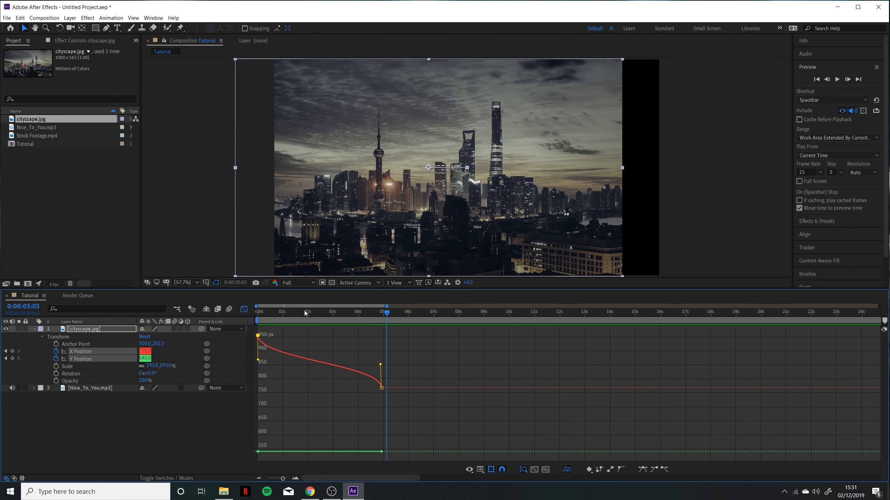
Reshape the X Position curve into a smooth S with long horizontal handles at both keyframes and preview it
{"action": "left_click_drag", "start_coordinate": [258, 360], "coordinate": [298, 336]}
{"action": "left_click_drag", "start_coordinate": [381, 364], "coordinate": [293, 387]}
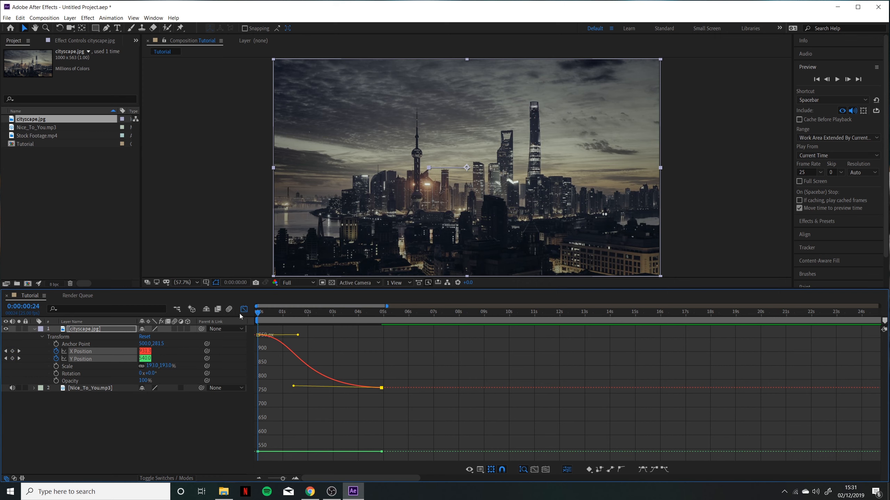
{"action": "key", "text": "space"}
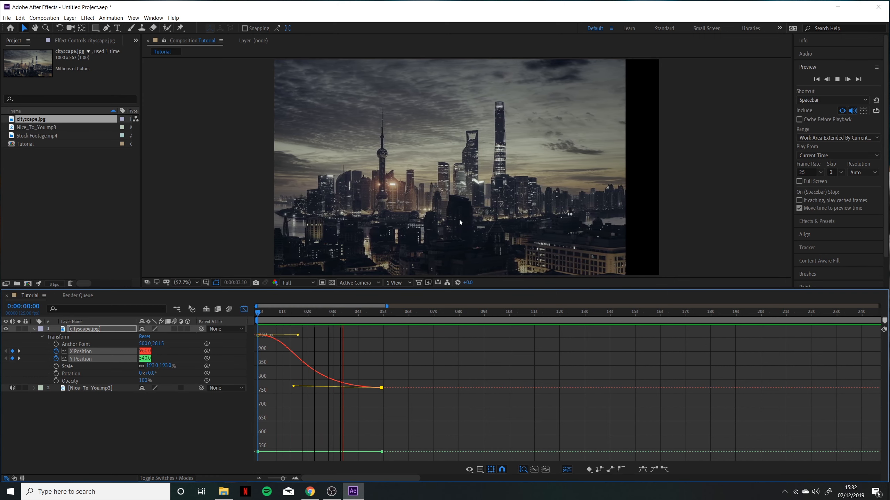
{"action": "key", "text": "space"}
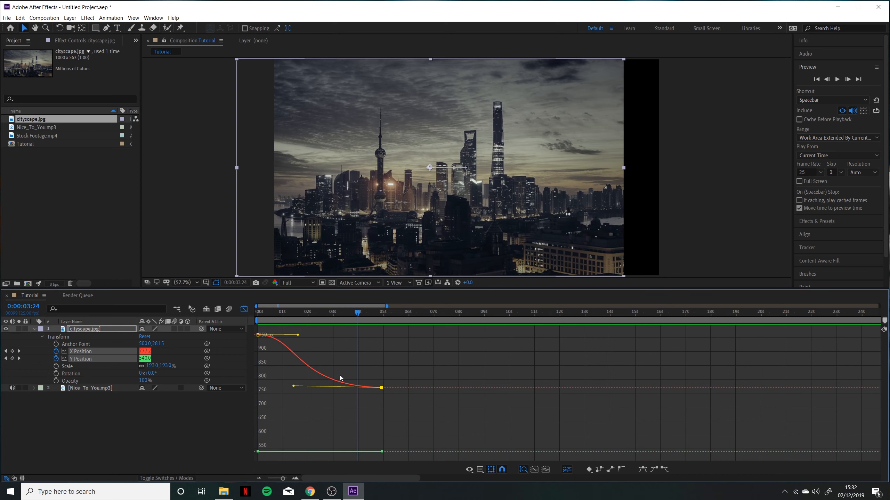
Try switching the Graph Editor from the value graph to the speed graph
{"action": "right_click", "coordinate": [338, 353]}
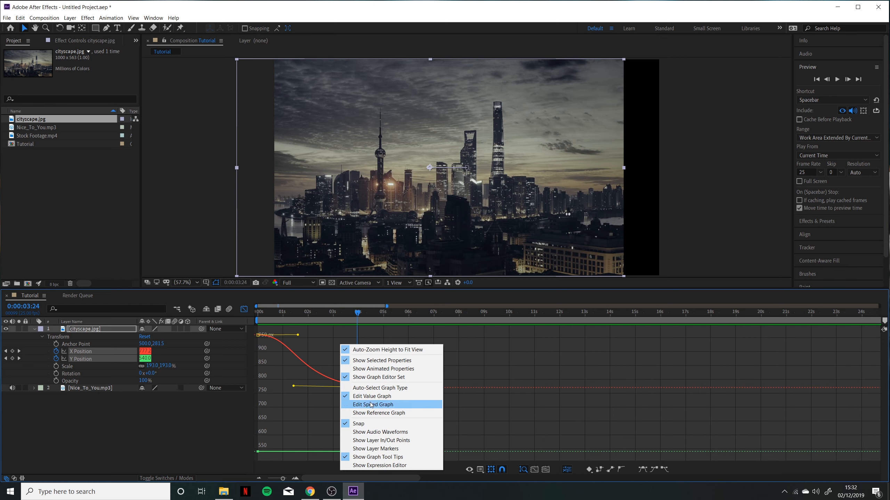
{"action": "left_click", "coordinate": [271, 365]}
{"action": "left_click", "coordinate": [271, 364]}
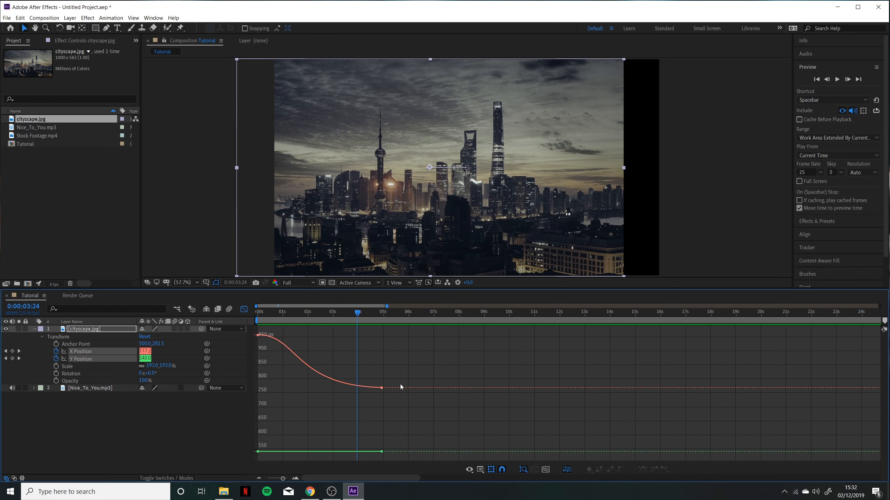
{"action": "right_click", "coordinate": [340, 361]}
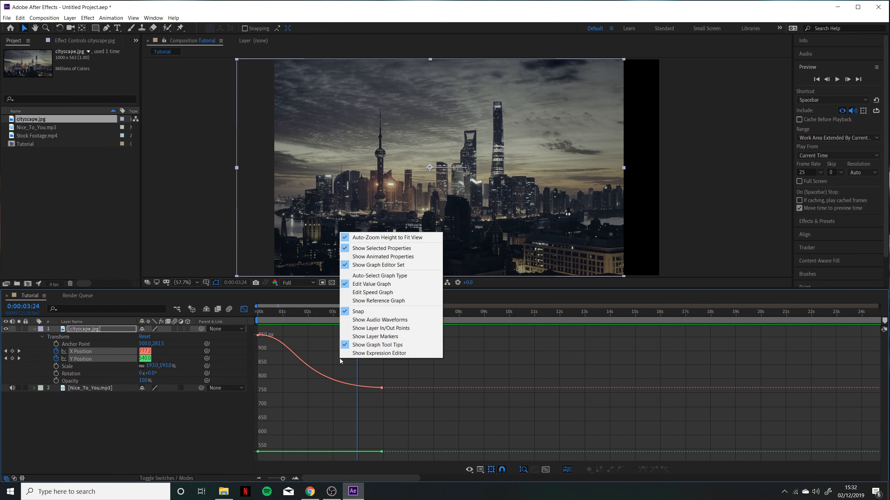
{"action": "left_click", "coordinate": [367, 291]}
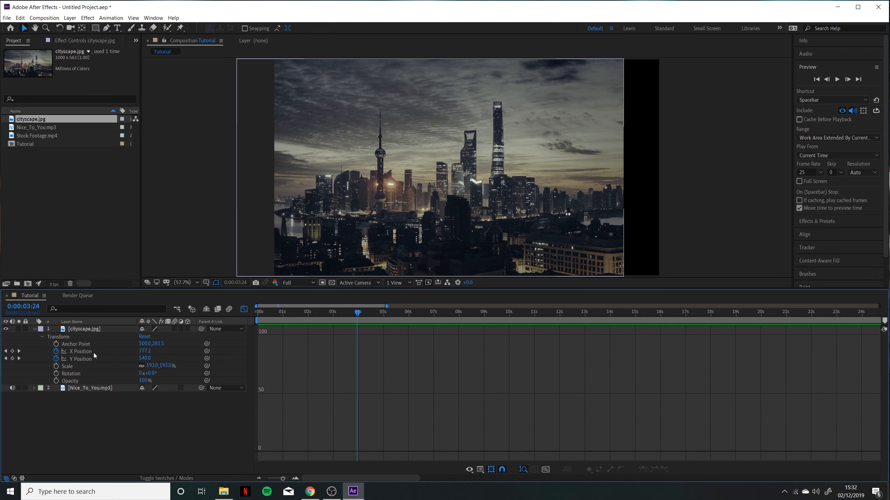
Inspect the X Position curve on its own and remove the keyframing from Y Position
{"action": "left_click", "coordinate": [81, 351]}
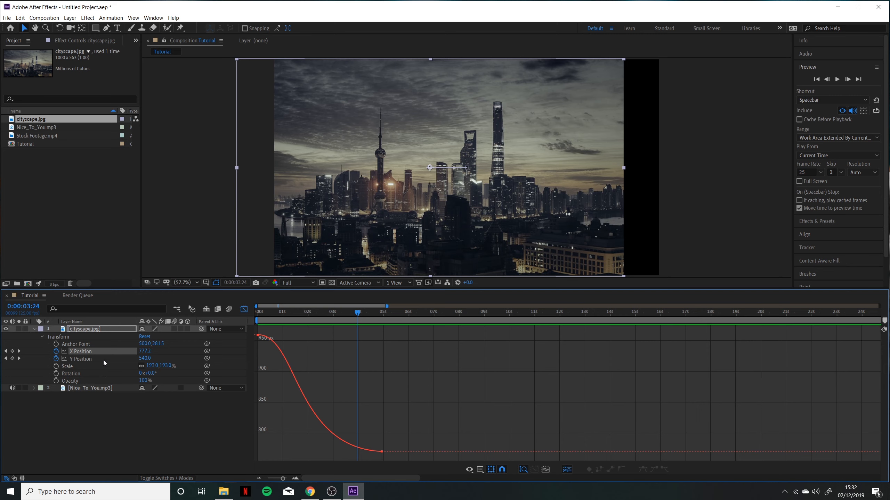
{"action": "left_click", "coordinate": [103, 360]}
{"action": "left_click", "coordinate": [56, 358]}
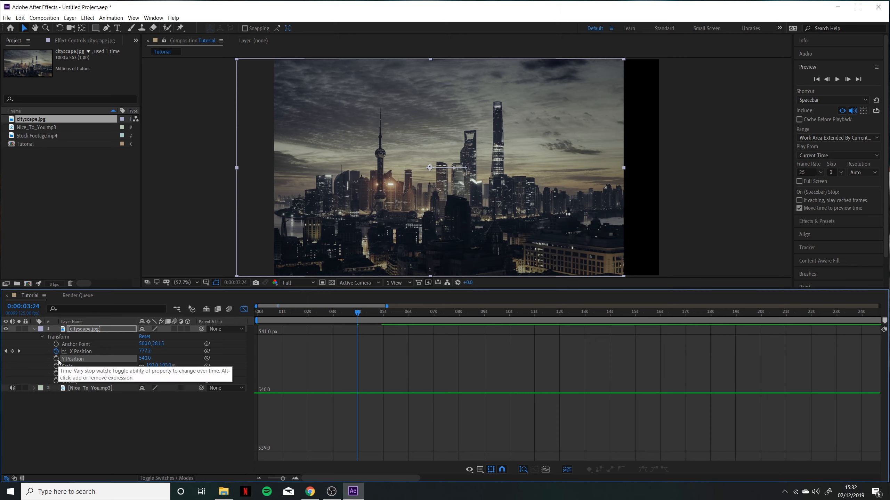
Display the speed graph of the cityscape.jpg X Position
{"action": "left_click", "coordinate": [89, 352]}
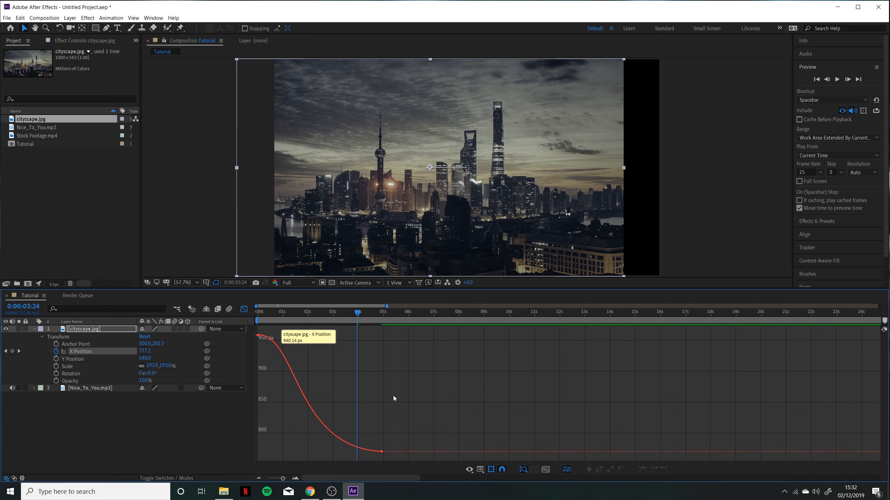
{"action": "right_click", "coordinate": [349, 374]}
{"action": "left_click", "coordinate": [380, 376]}
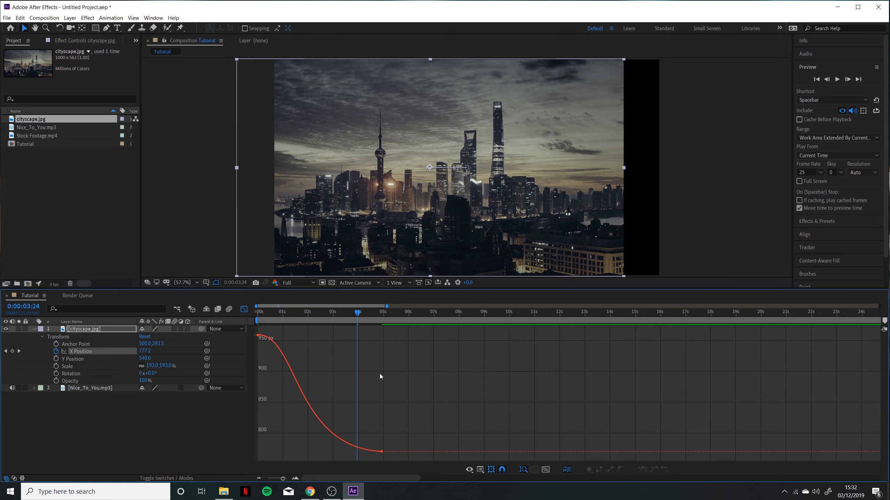
{"action": "right_click", "coordinate": [322, 385]}
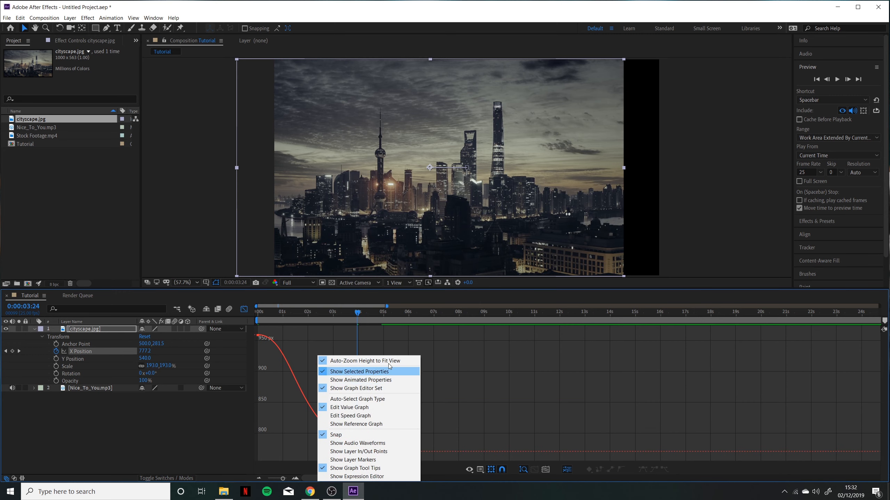
{"action": "left_click", "coordinate": [343, 415]}
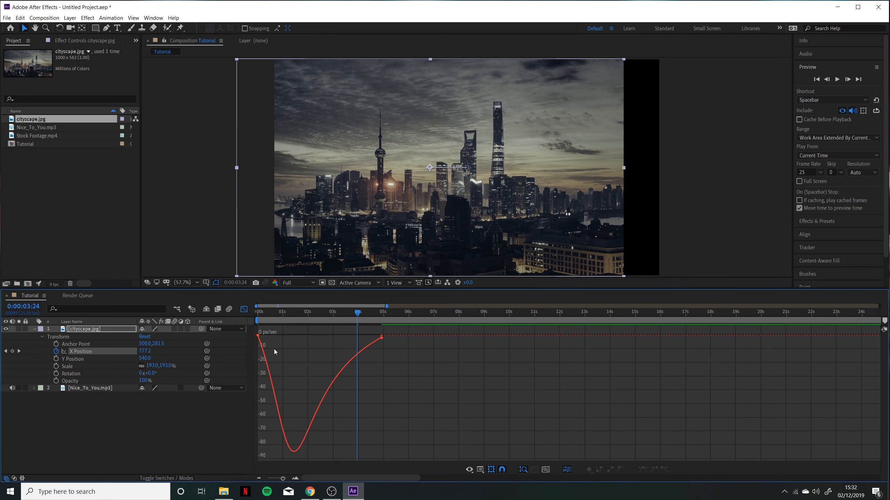
Lengthen both X Position speed handles toward the two-second mark to form a sharp speed peak and preview the motion
{"action": "left_click", "coordinate": [382, 337]}
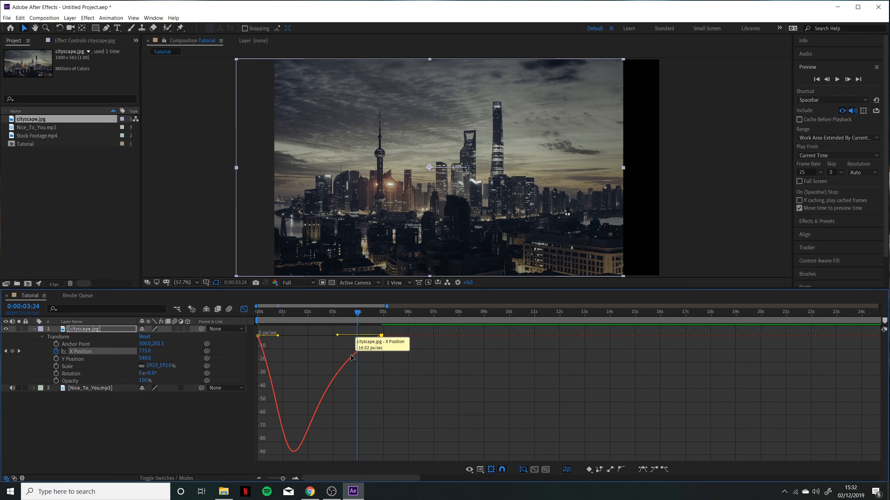
{"action": "left_click", "coordinate": [386, 320]}
{"action": "left_click_drag", "start_coordinate": [369, 352], "coordinate": [304, 336]}
{"action": "left_click", "coordinate": [295, 314]}
{"action": "key", "text": "Home"}
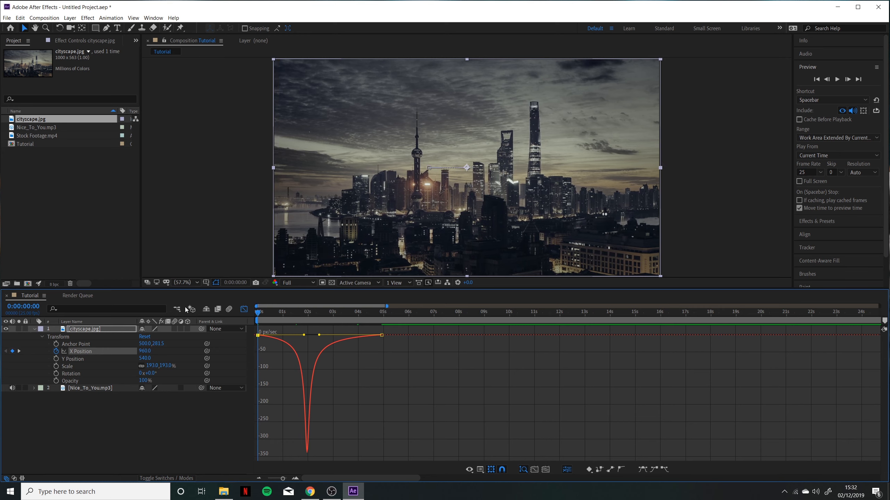
{"action": "key", "text": "space"}
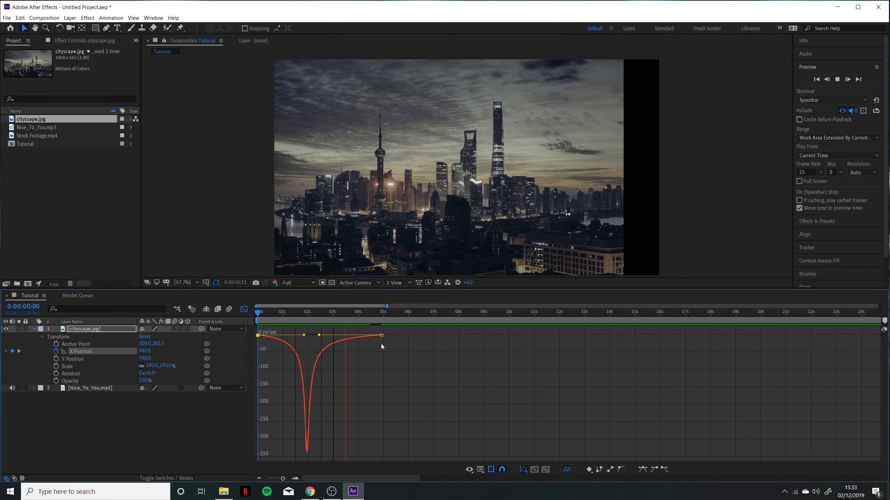
{"action": "key", "text": "space"}
Shorten both X Position speed handles toward their keyframes for a broad, rounded speed curve and preview the motion
{"action": "left_click_drag", "start_coordinate": [319, 335], "coordinate": [366, 337]}
{"action": "left_click_drag", "start_coordinate": [303, 335], "coordinate": [270, 335]}
{"action": "left_click", "coordinate": [272, 315]}
{"action": "key", "text": "space"}
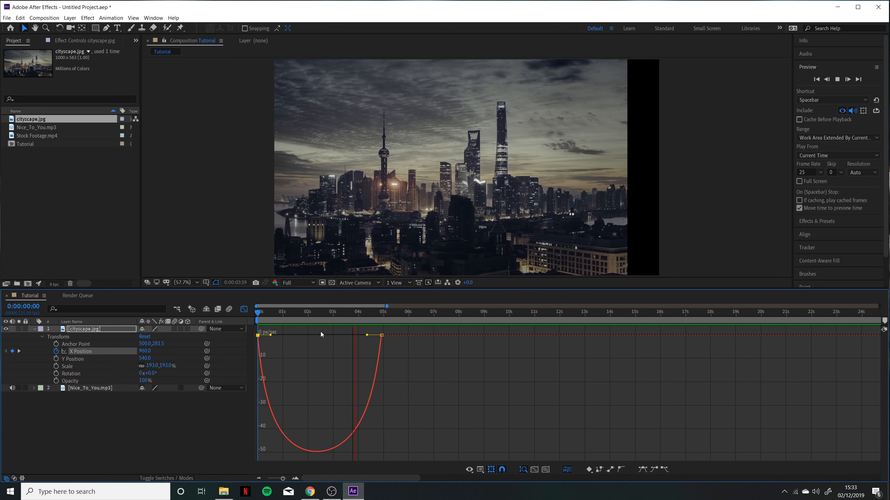
{"action": "key", "text": "space"}
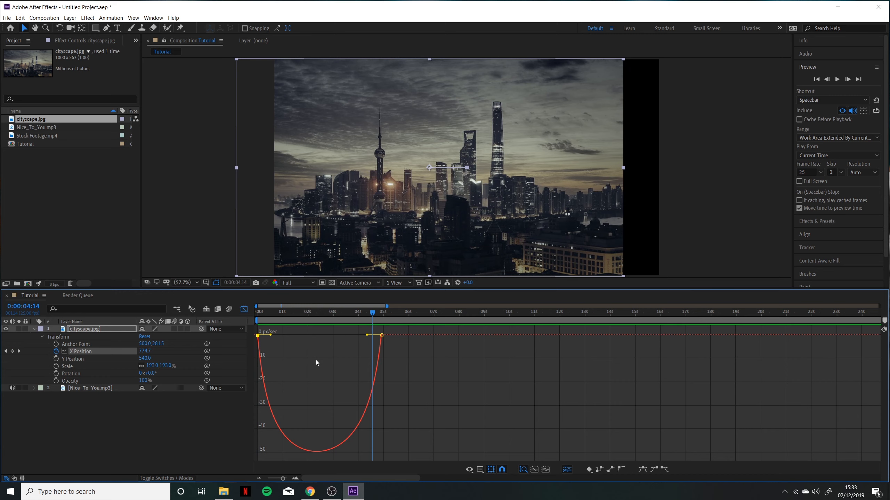
Switch the X Position graph back to the value graph and return the playhead to 0:00:00:00
{"action": "right_click", "coordinate": [316, 364]}
{"action": "left_click", "coordinate": [345, 285]}
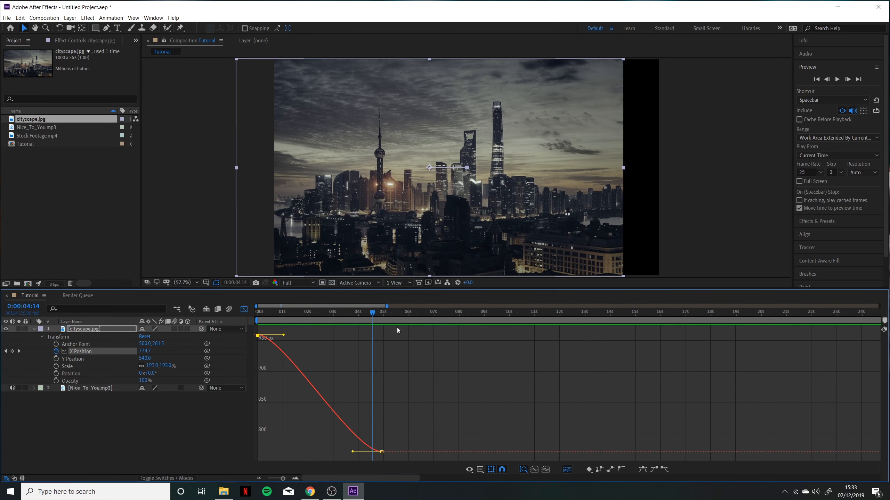
{"action": "key", "text": "Home"}
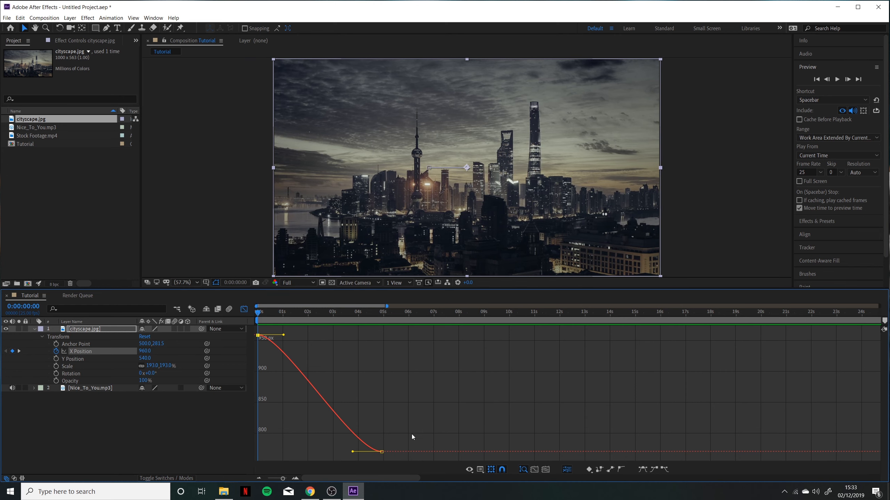
Delete the last X Position keyframe, collapse the cityscape.jpg properties and return to the layer view
{"action": "left_click_drag", "start_coordinate": [420, 428], "coordinate": [371, 456]}
{"action": "key", "text": "Delete"}
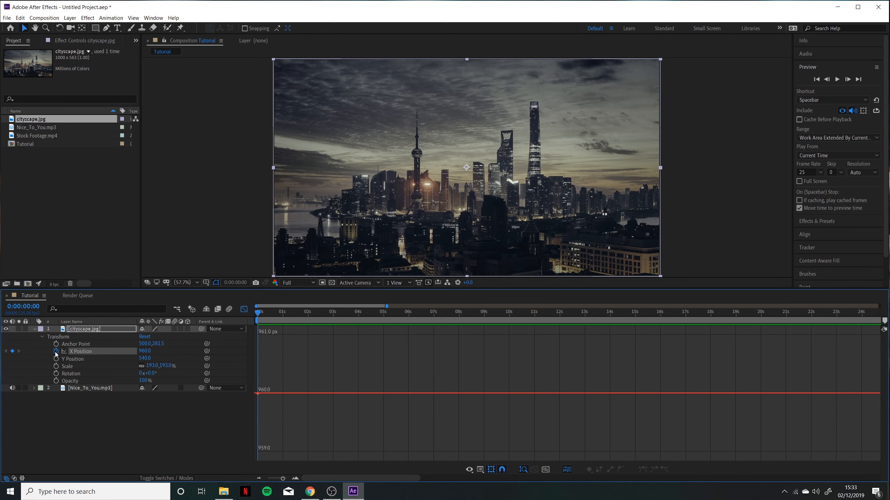
{"action": "left_click", "coordinate": [34, 330]}
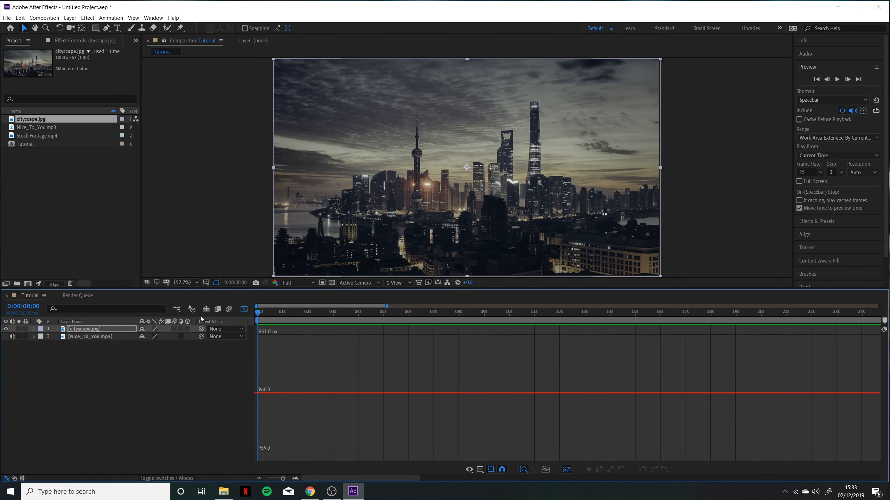
{"action": "left_click", "coordinate": [244, 309]}
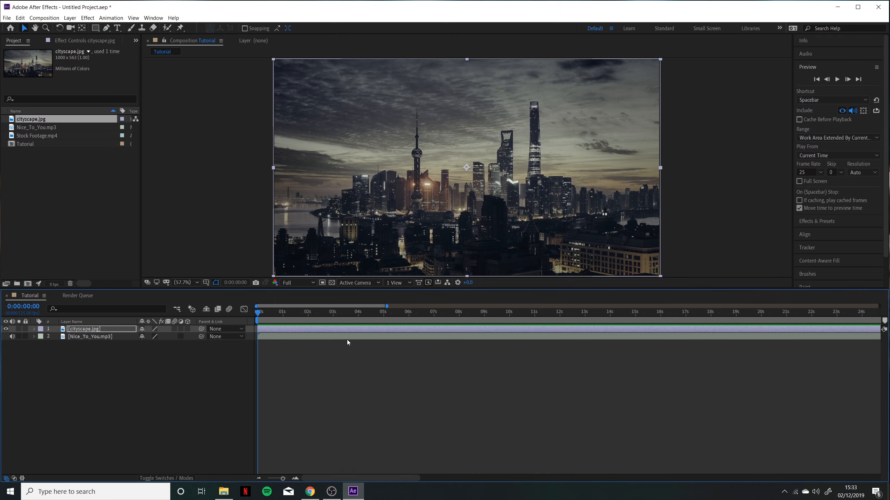
Save the project as Tutorial 1 in the Beginner Tutorial folder inside FILMING-EDITING\After Effects Projects
{"action": "left_click", "coordinate": [4, 18]}
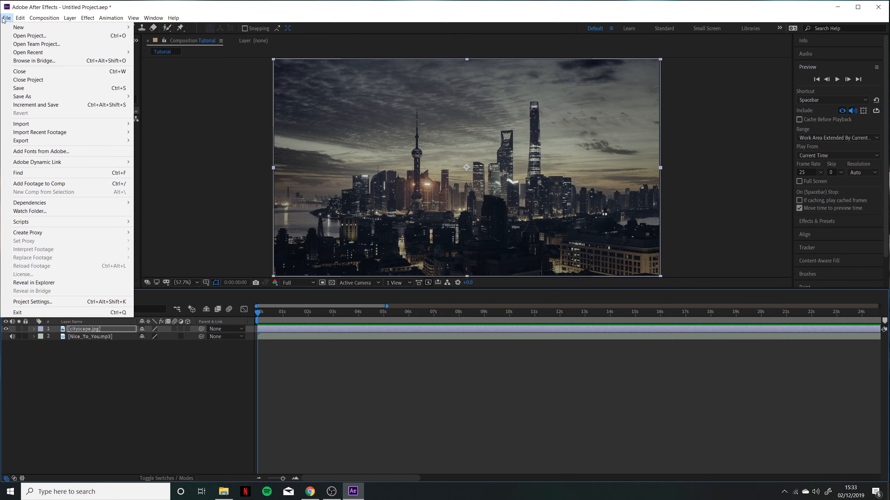
{"action": "mouse_move", "coordinate": [41, 97]}
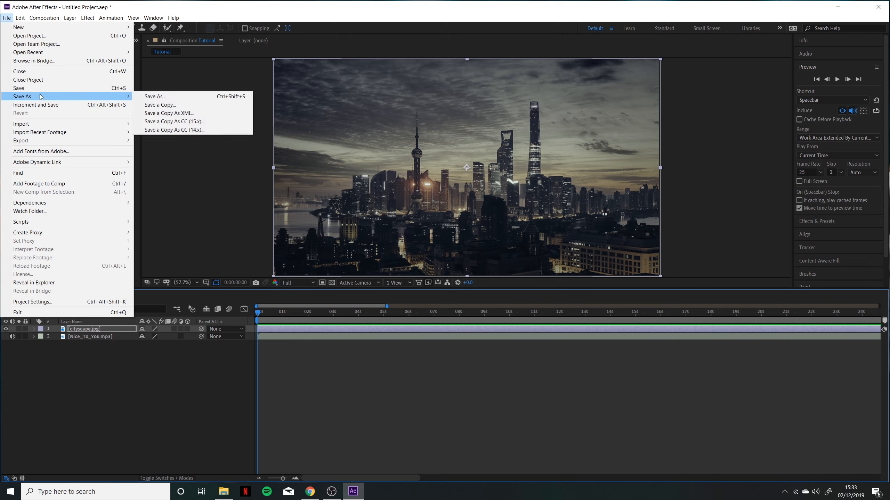
{"action": "left_click", "coordinate": [152, 96]}
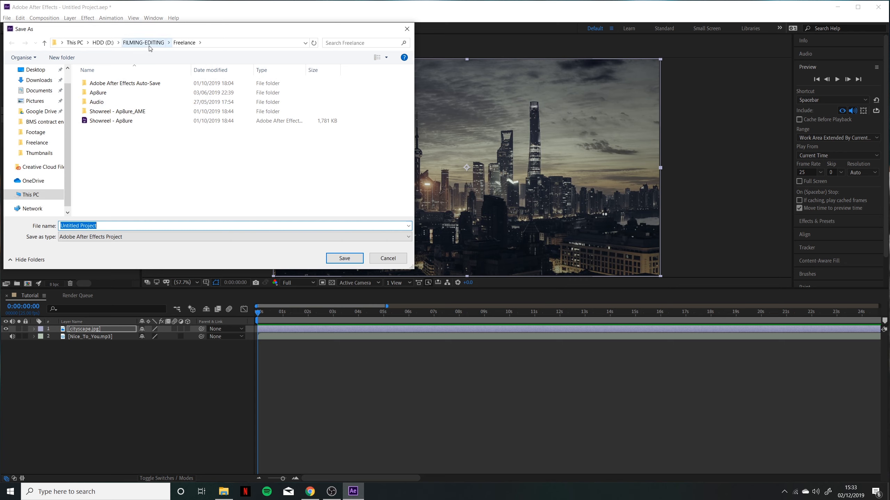
{"action": "left_click", "coordinate": [147, 44]}
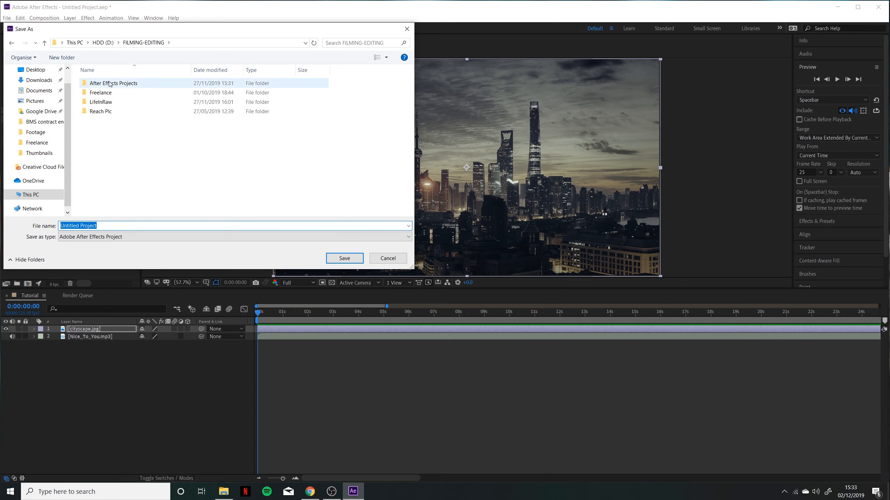
{"action": "double_click", "coordinate": [102, 83]}
{"action": "double_click", "coordinate": [101, 83]}
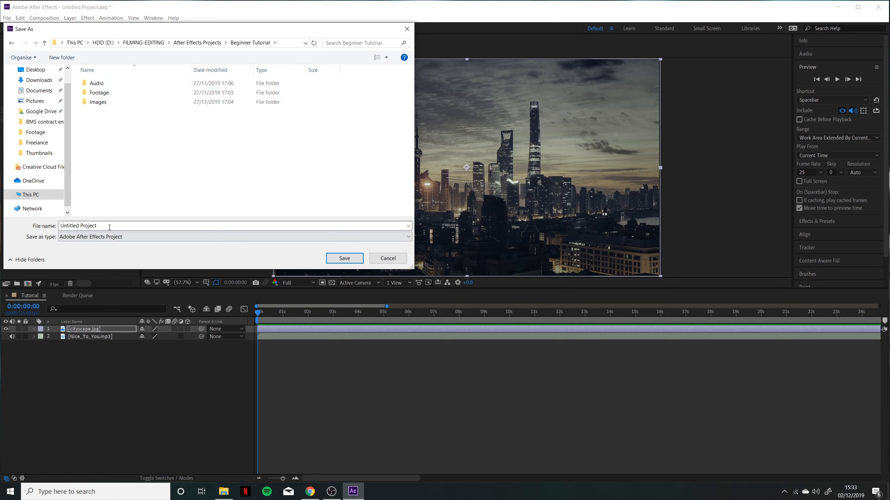
{"action": "left_click", "coordinate": [109, 226]}
{"action": "type", "text": "Tutorial 1"}
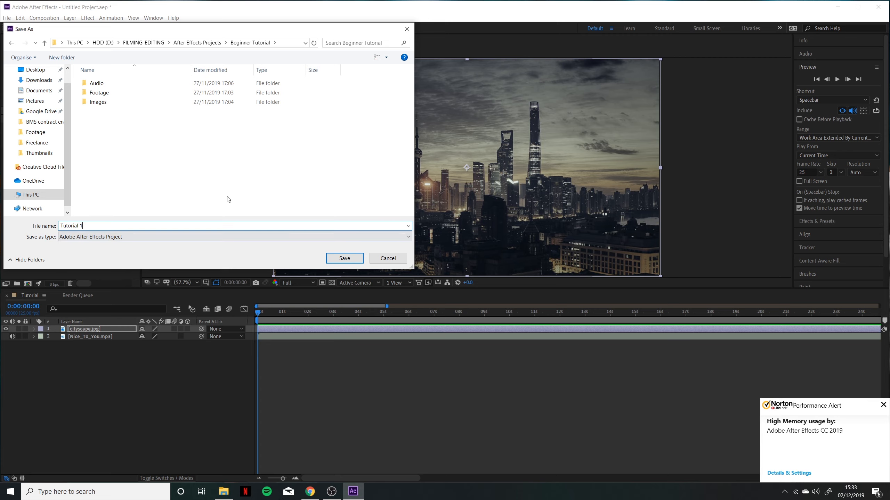
{"action": "left_click", "coordinate": [345, 258]}
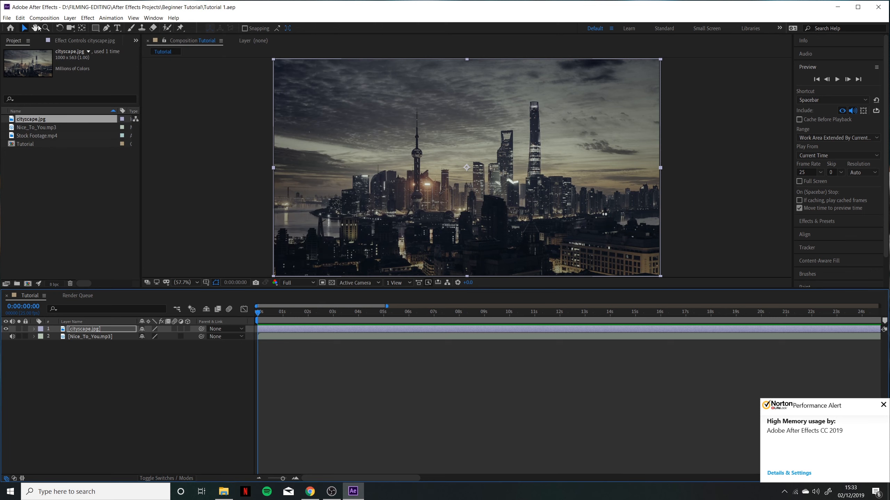
Examine the Auto-Save preferences for the save interval, maximum project versions and save location, and close them without changes
{"action": "left_click", "coordinate": [7, 18]}
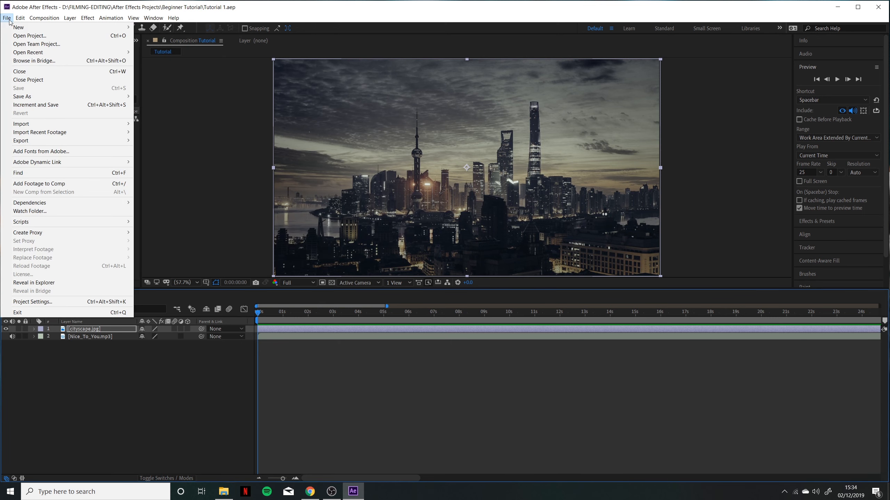
{"action": "mouse_move", "coordinate": [18, 20]}
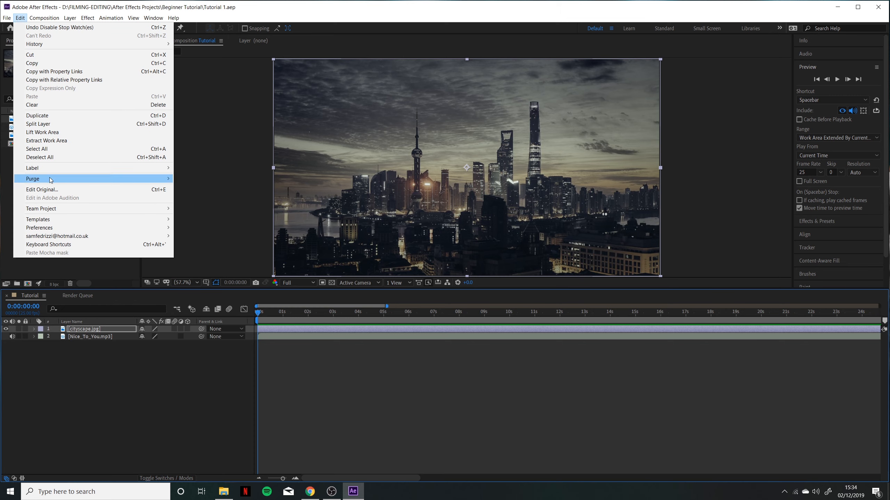
{"action": "mouse_move", "coordinate": [50, 228]}
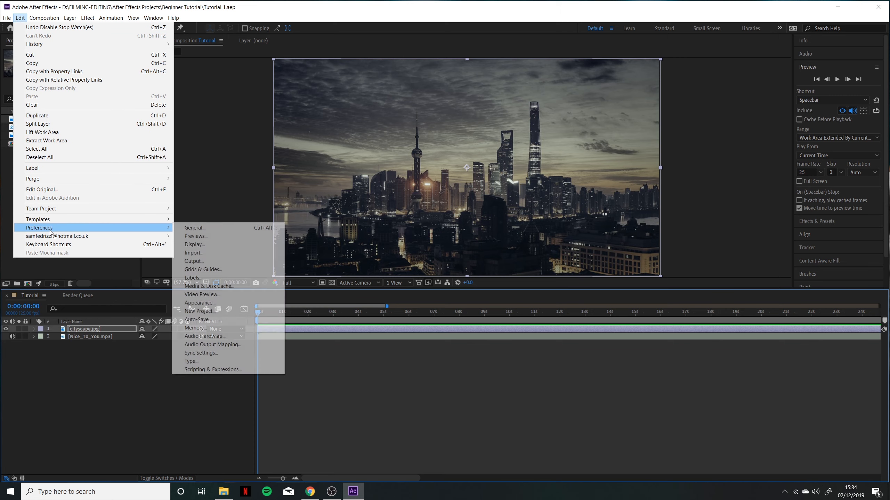
{"action": "left_click", "coordinate": [196, 230]}
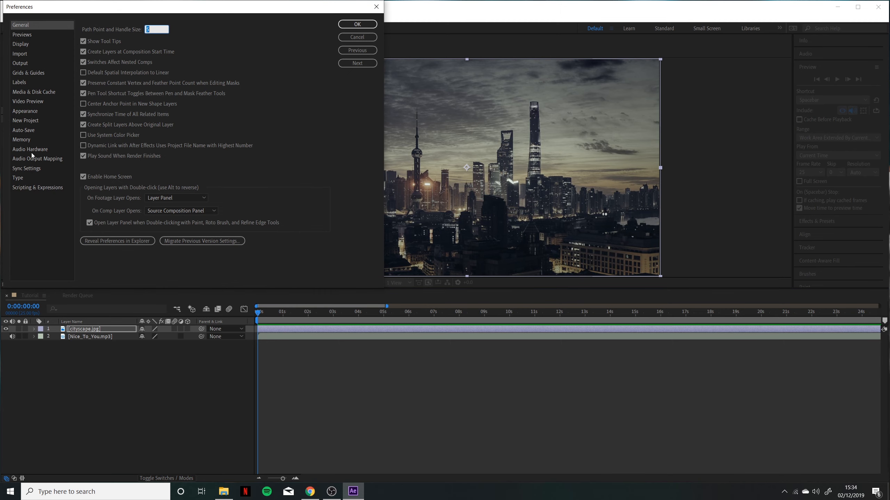
{"action": "left_click", "coordinate": [28, 131]}
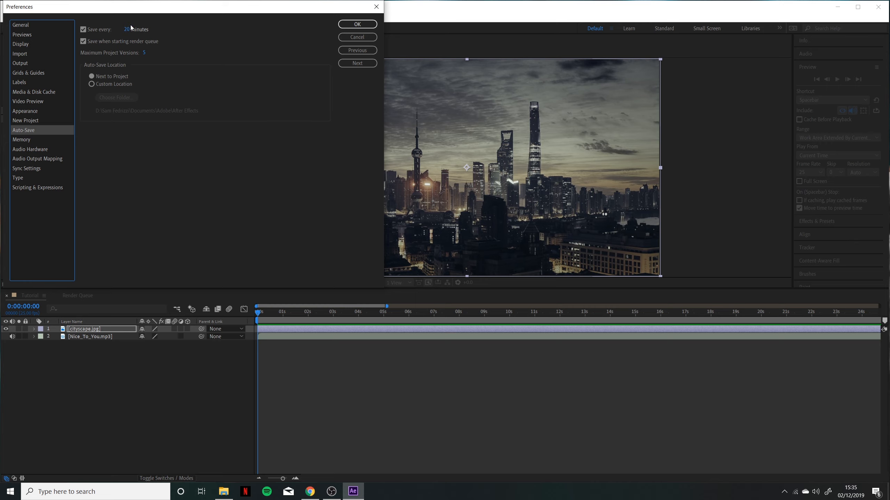
{"action": "left_click", "coordinate": [91, 84]}
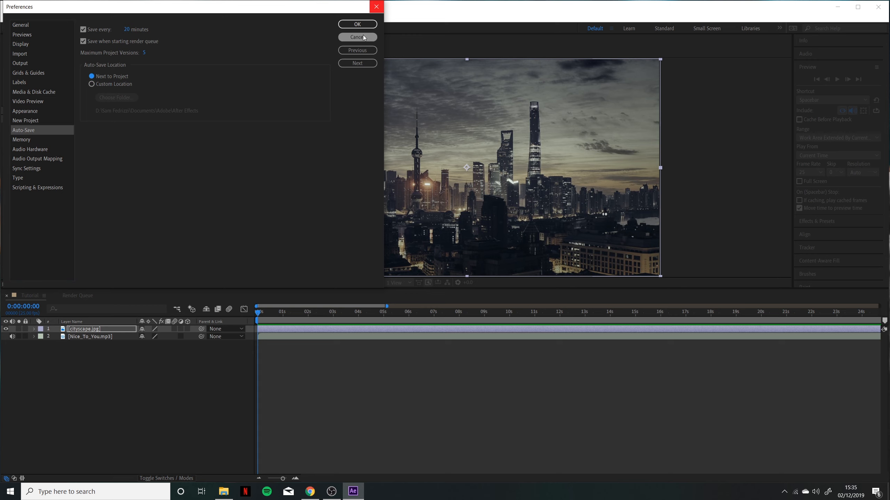
{"action": "left_click", "coordinate": [376, 7]}
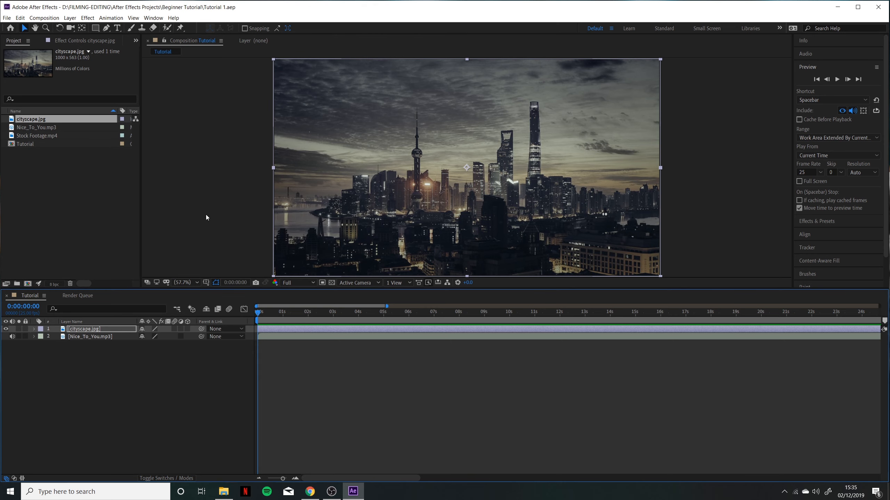
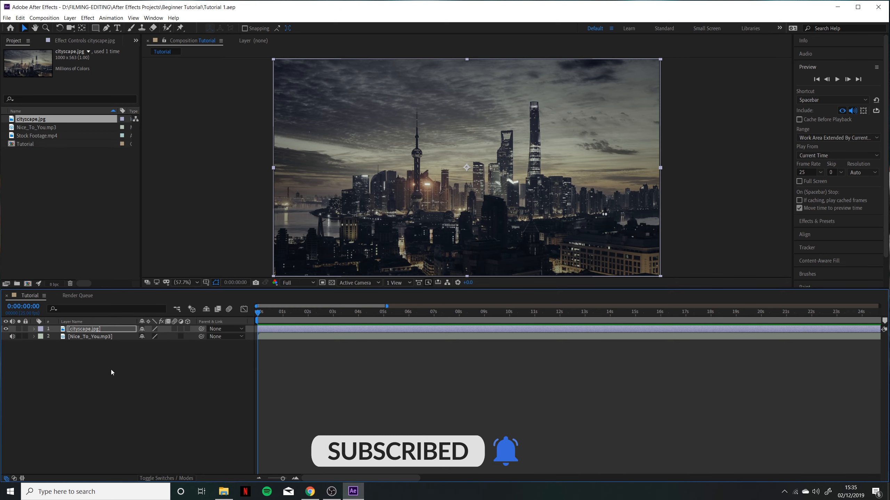
Replace the cityscape.jpg layer with Stock Footage.mp4, placed above the Nice_To_You.mp3 layer
{"action": "left_click", "coordinate": [105, 372]}
{"action": "left_click", "coordinate": [92, 329]}
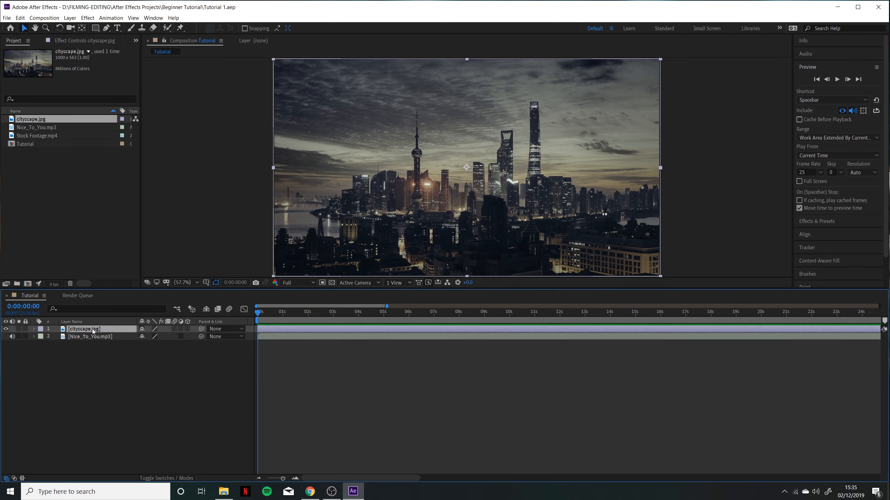
{"action": "key", "text": "Delete"}
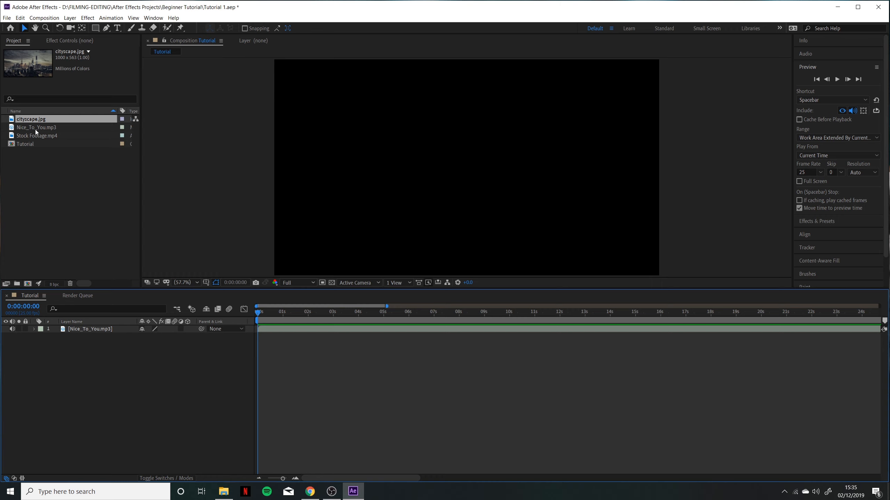
{"action": "left_click_drag", "start_coordinate": [45, 136], "coordinate": [60, 328]}
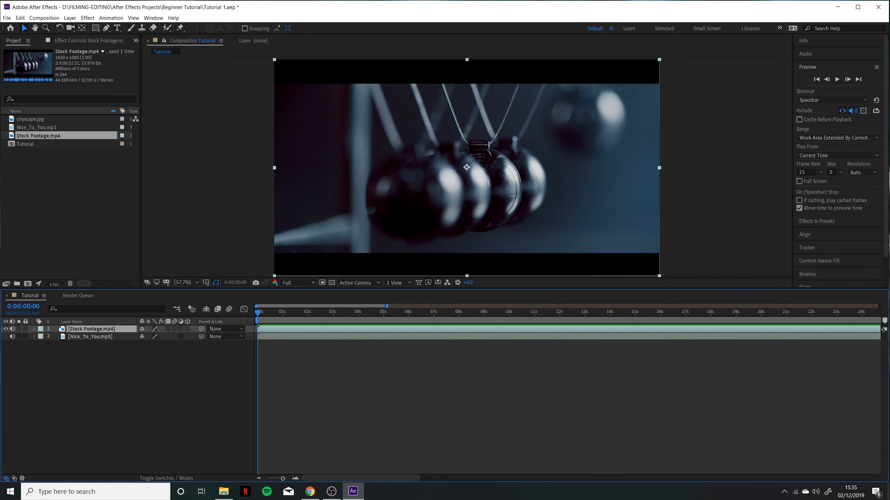
Create a text layer reading TUTORIAL over the stock footage and return to the Selection tool
{"action": "left_click", "coordinate": [117, 28]}
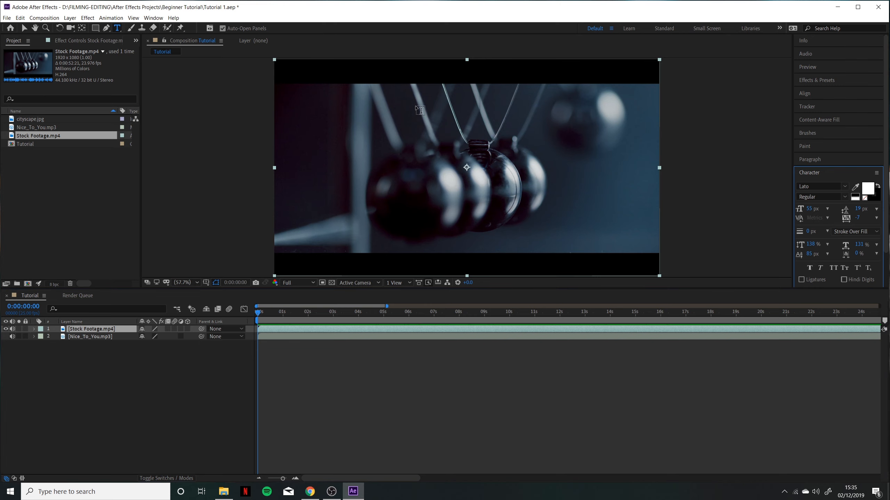
{"action": "left_click", "coordinate": [383, 181]}
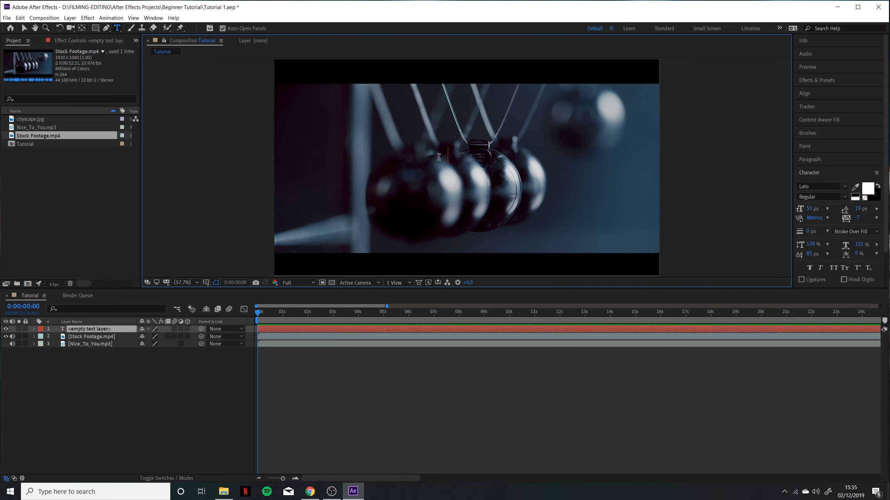
{"action": "type", "text": "TEX"}
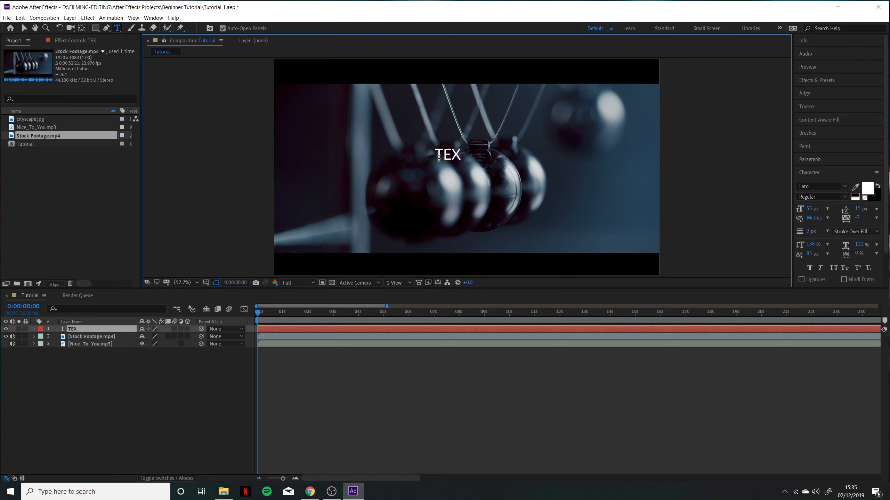
{"action": "key", "text": "BackSpace"}
{"action": "key", "text": "BackSpace"}
{"action": "type", "text": "UTORIAL"}
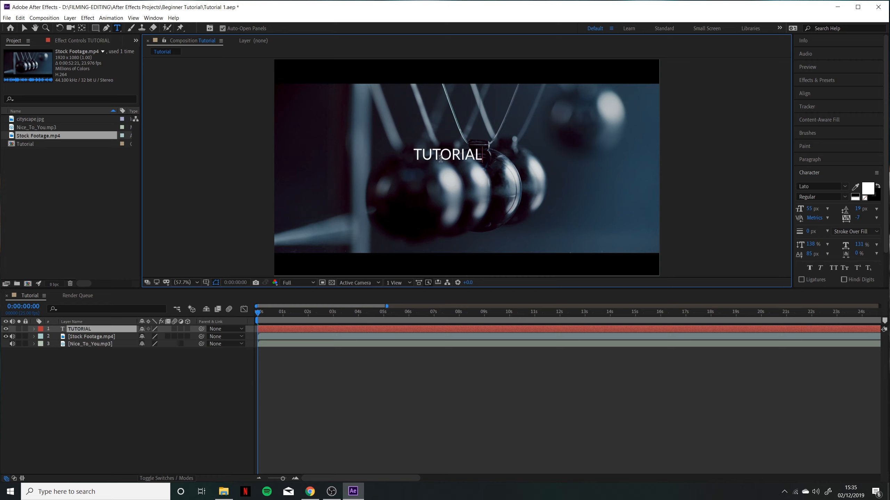
{"action": "left_click", "coordinate": [24, 28]}
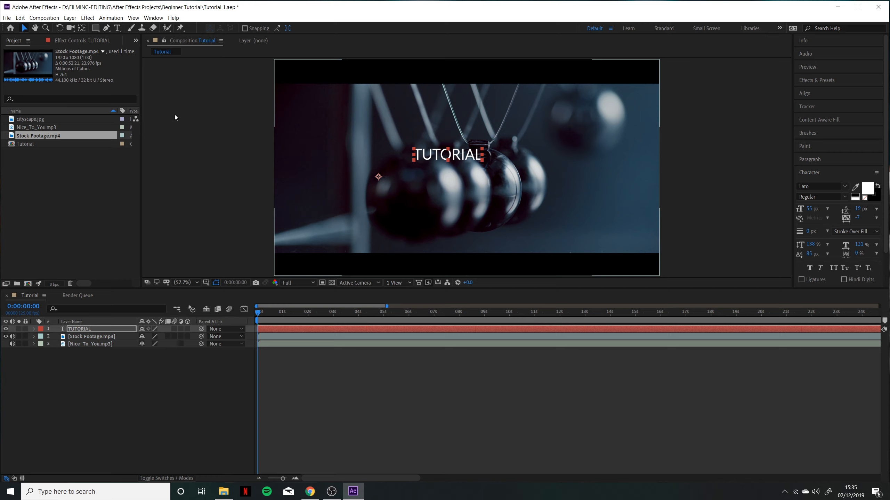
Centre the TUTORIAL layer's anchor point on its text and align the layer to the composition's horizontal and vertical centre
{"action": "left_click", "coordinate": [82, 29]}
{"action": "key", "text": "ctrl+alt+Home"}
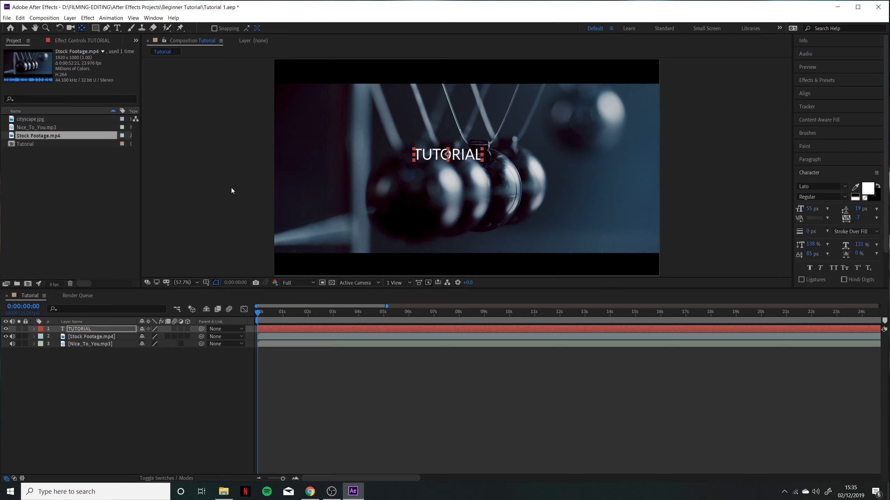
{"action": "left_click", "coordinate": [25, 28]}
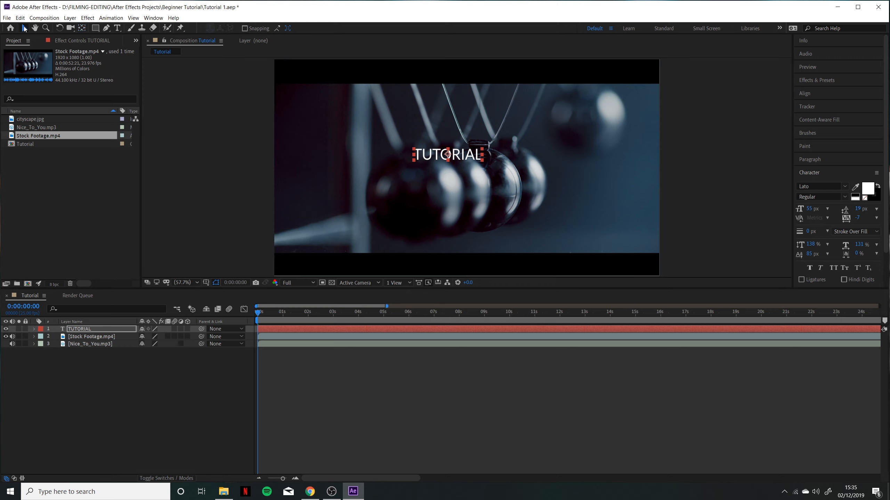
{"action": "left_click", "coordinate": [804, 94]}
{"action": "left_click", "coordinate": [816, 115]}
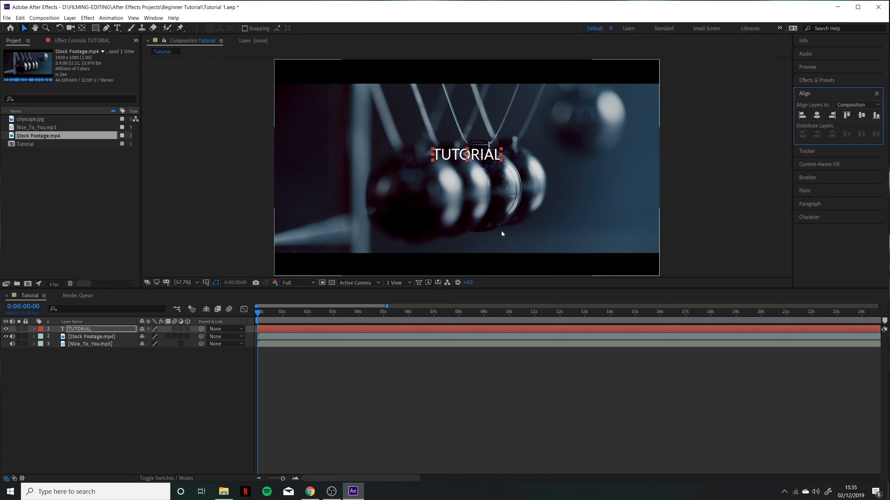
{"action": "left_click", "coordinate": [861, 115]}
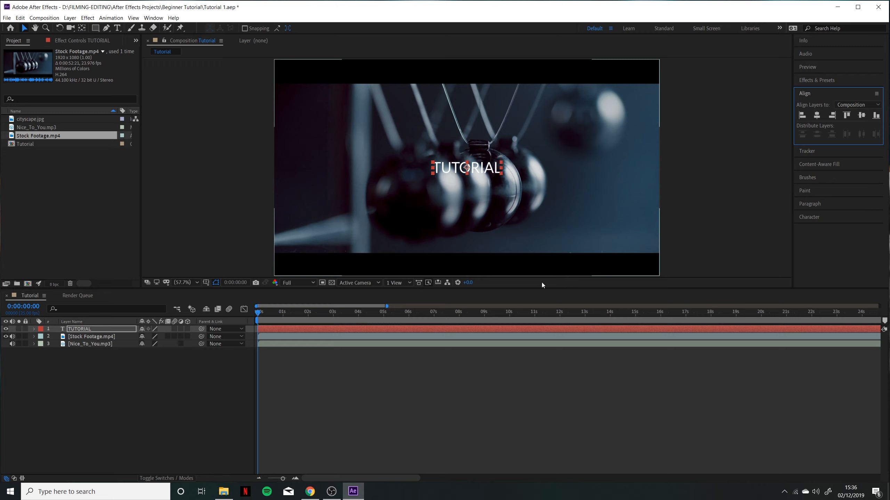
Enlarge the TUTORIAL text's font size to 117 px
{"action": "left_click", "coordinate": [809, 217]}
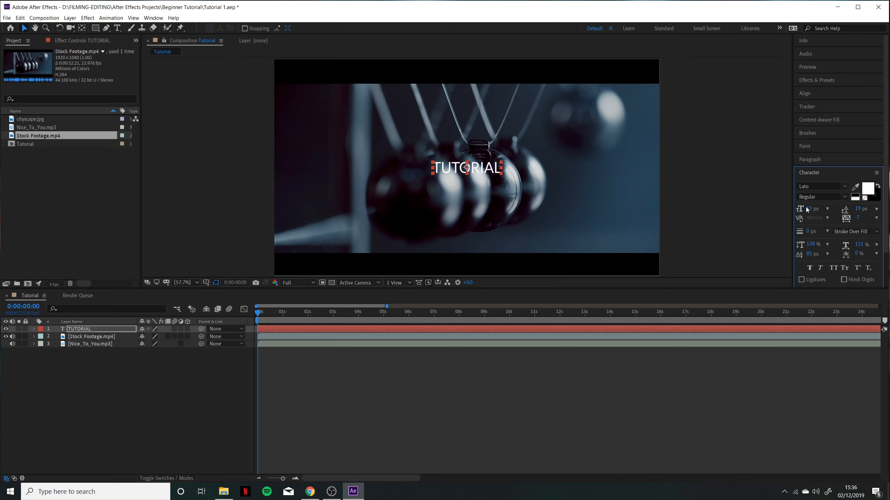
{"action": "left_click_drag", "start_coordinate": [807, 211], "coordinate": [834, 213]}
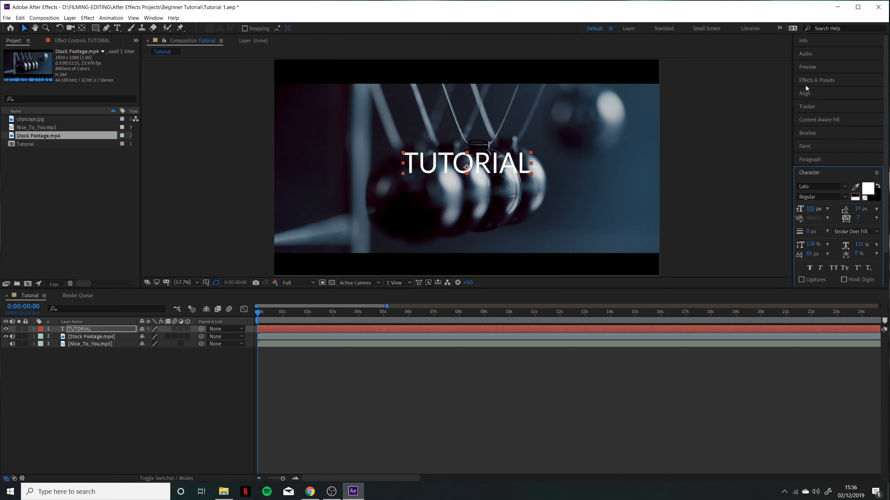
{"action": "mouse_move", "coordinate": [811, 211]}
{"action": "left_mouse_down"}
{"action": "mouse_move", "coordinate": [829, 212]}
{"action": "mouse_move", "coordinate": [817, 210]}
{"action": "left_mouse_up"}
Try enlarging the TUTORIAL layer with its Scale property at 237% and undo the scaling
{"action": "left_click", "coordinate": [34, 329]}
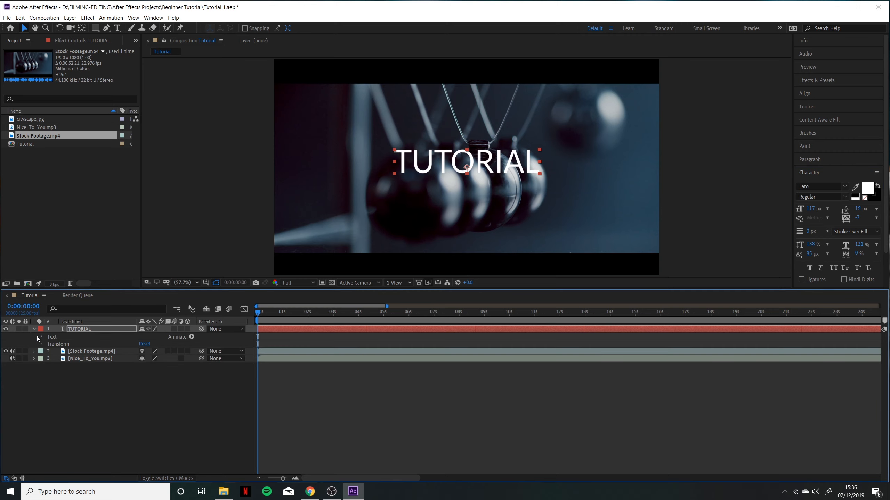
{"action": "left_click_drag", "start_coordinate": [154, 365], "coordinate": [228, 376]}
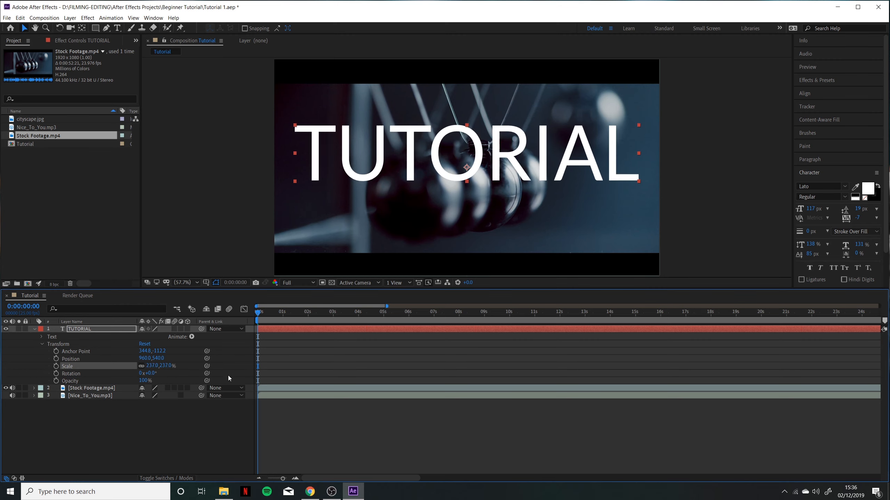
{"action": "key", "text": "ctrl+z"}
Try a font size of 100 px with no layer selected, then collapse the TUTORIAL layer's properties and reselect the text
{"action": "left_click", "coordinate": [770, 200]}
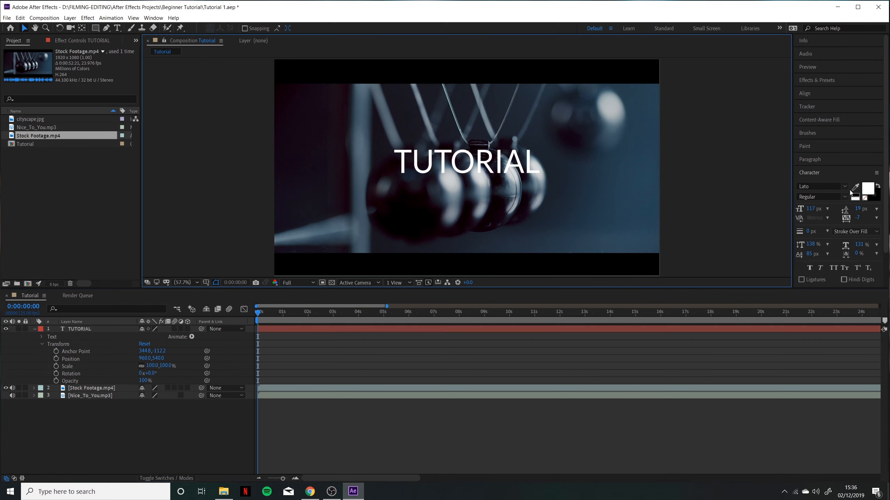
{"action": "left_click", "coordinate": [812, 211]}
{"action": "type", "text": "100"}
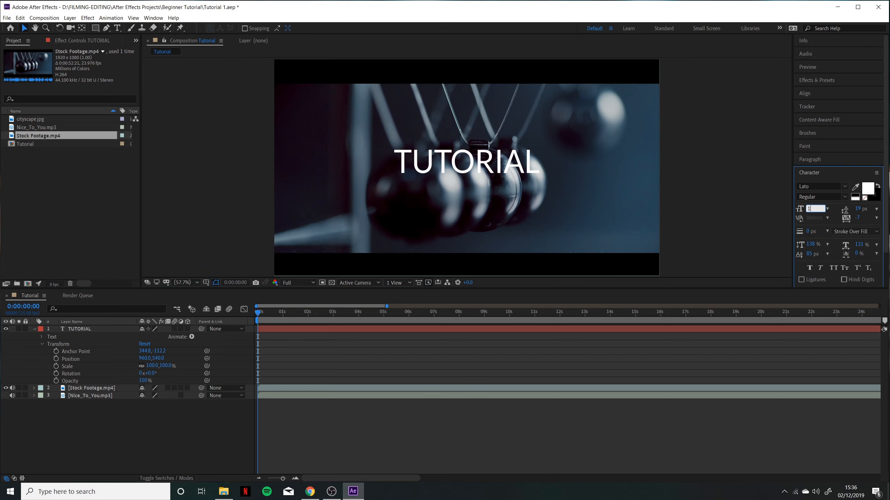
{"action": "key", "text": "Return"}
{"action": "left_click", "coordinate": [35, 329]}
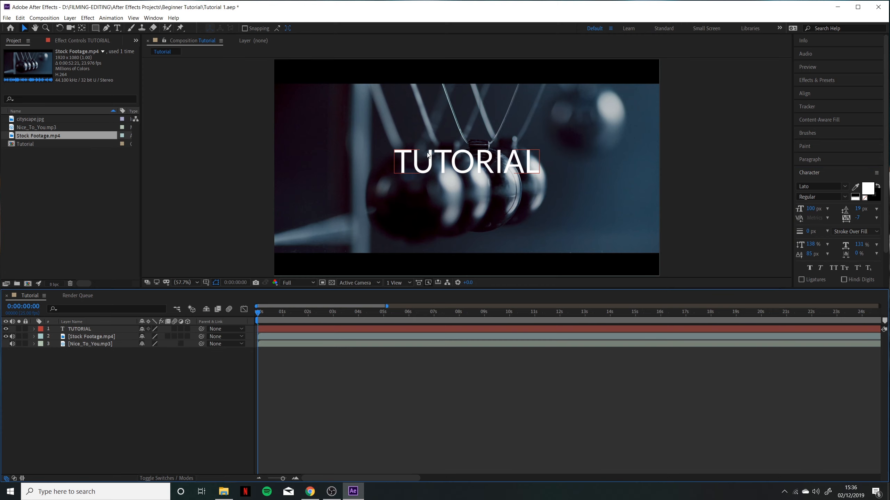
{"action": "left_click", "coordinate": [446, 166]}
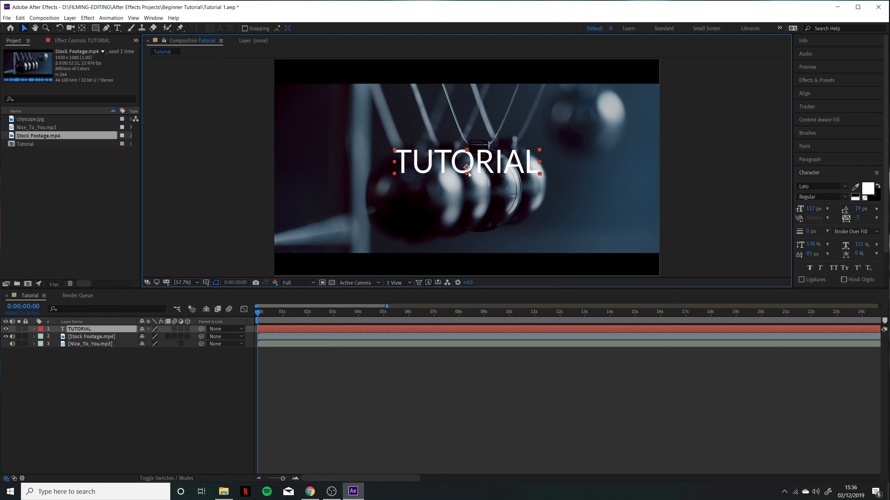
Centre the TUTORIAL layer's anchor point on its text and align the layer to the composition's vertical centre
{"action": "left_click", "coordinate": [82, 29]}
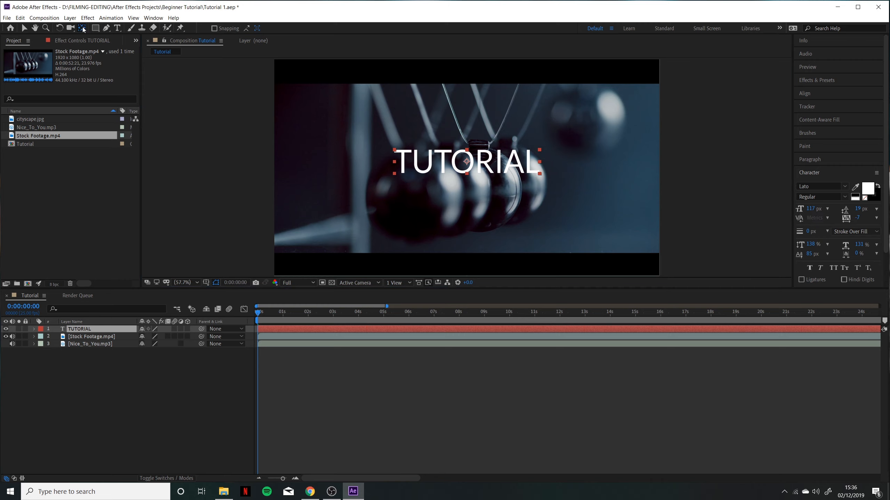
{"action": "left_click", "coordinate": [25, 28]}
{"action": "left_click", "coordinate": [830, 95]}
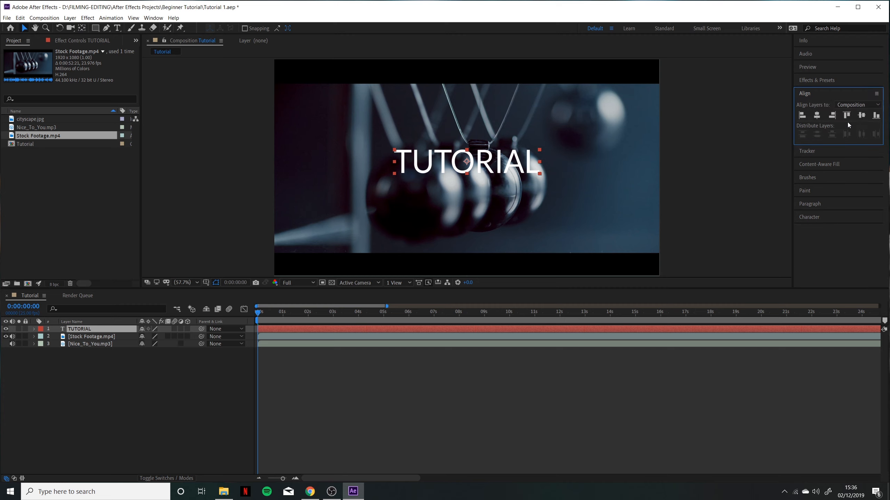
{"action": "left_click", "coordinate": [861, 115]}
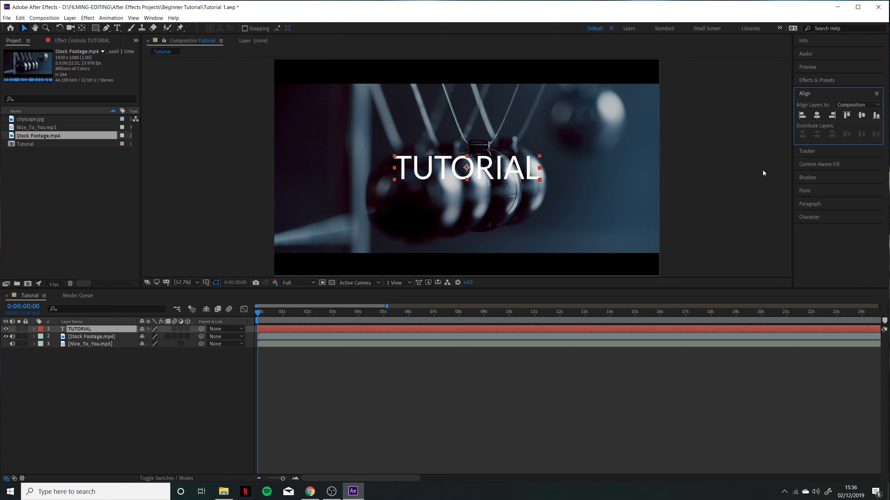
Try the Black and Hairline font styles on the TUTORIAL text, return it to Regular, and toggle faux italic on and off
{"action": "left_click", "coordinate": [809, 203]}
{"action": "left_click", "coordinate": [824, 160]}
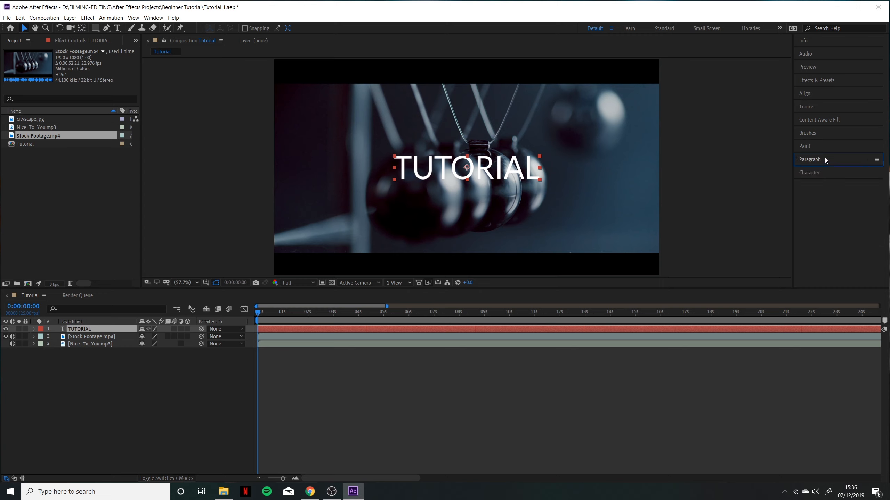
{"action": "left_click", "coordinate": [816, 173]}
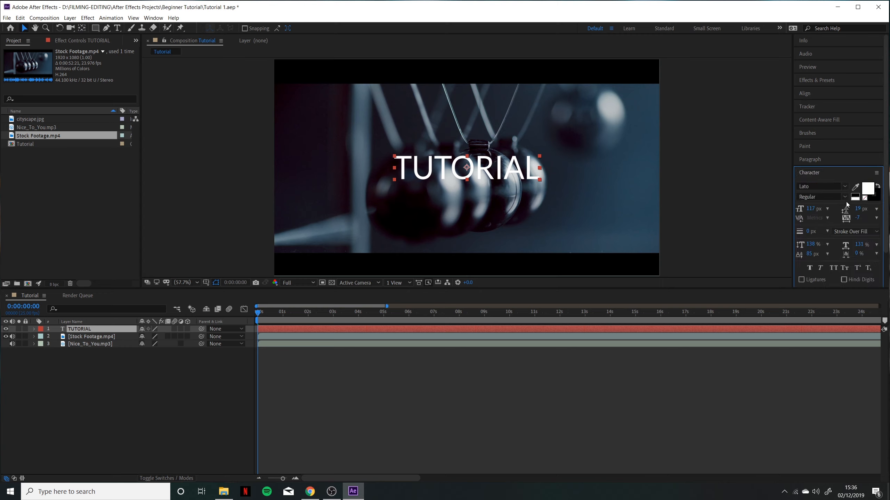
{"action": "left_click", "coordinate": [845, 198]}
{"action": "left_click", "coordinate": [823, 283]}
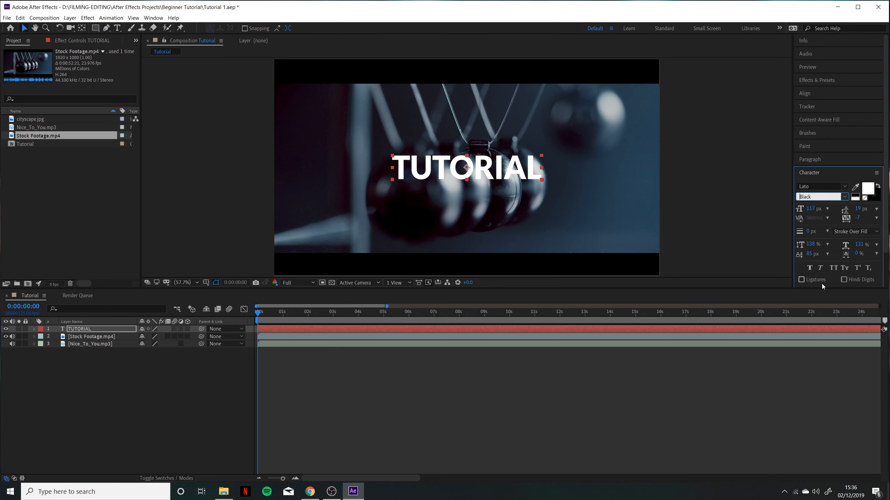
{"action": "left_click", "coordinate": [845, 197]}
{"action": "left_click", "coordinate": [820, 207]}
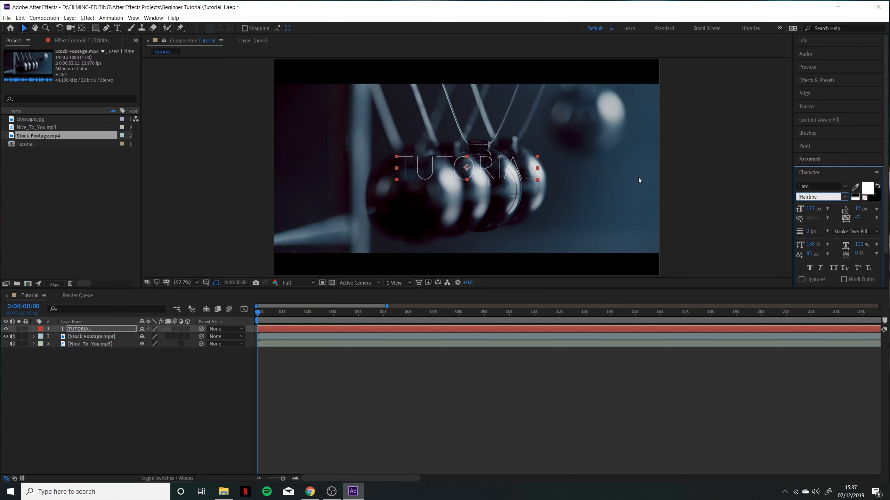
{"action": "left_click", "coordinate": [845, 198]}
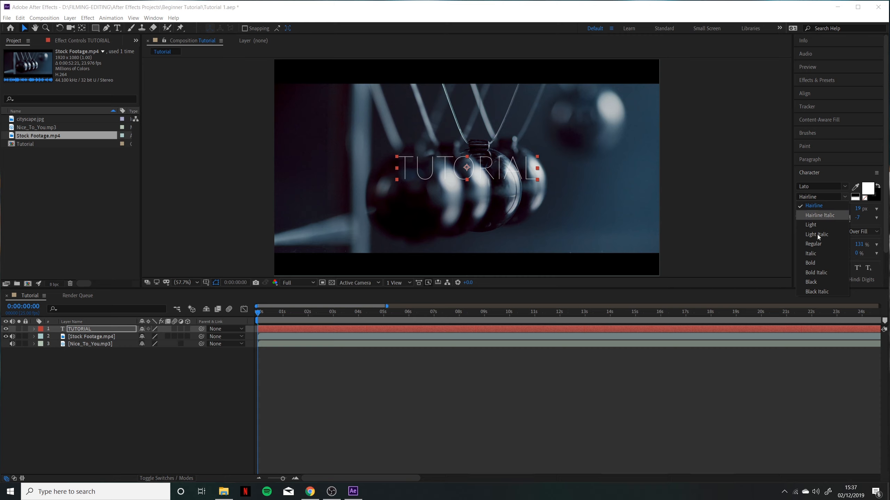
{"action": "left_click", "coordinate": [818, 244]}
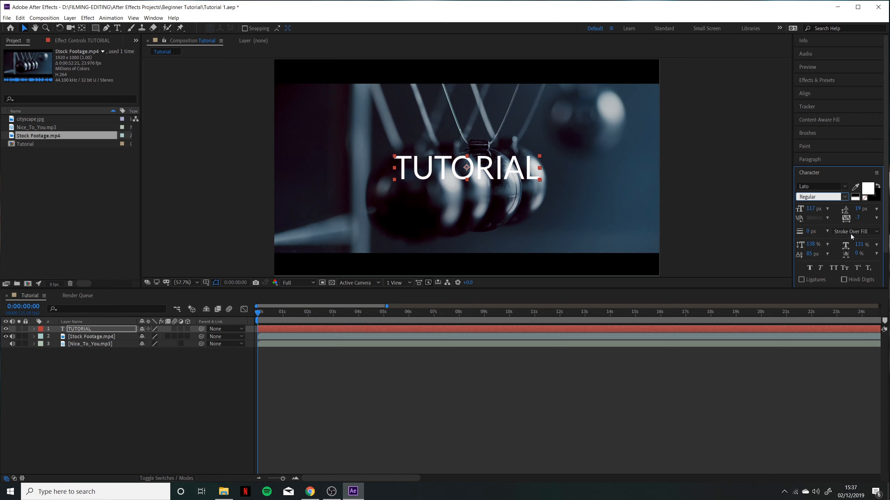
{"action": "left_click", "coordinate": [820, 269]}
{"action": "left_click", "coordinate": [821, 269]}
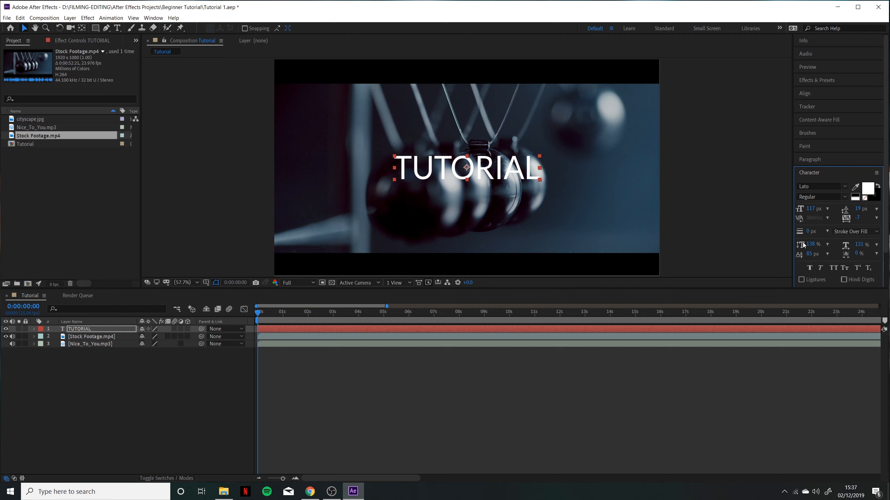
Try tighter tracking of -87 on the TUTORIAL text and set the tracking to 0
{"action": "left_click_drag", "start_coordinate": [858, 224], "coordinate": [836, 231]}
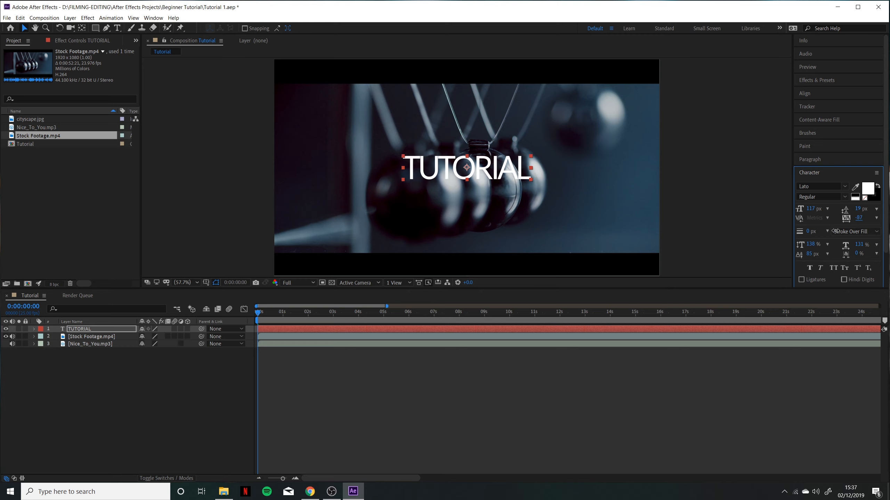
{"action": "left_click", "coordinate": [858, 217]}
{"action": "type", "text": "0"}
{"action": "key", "text": "Return"}
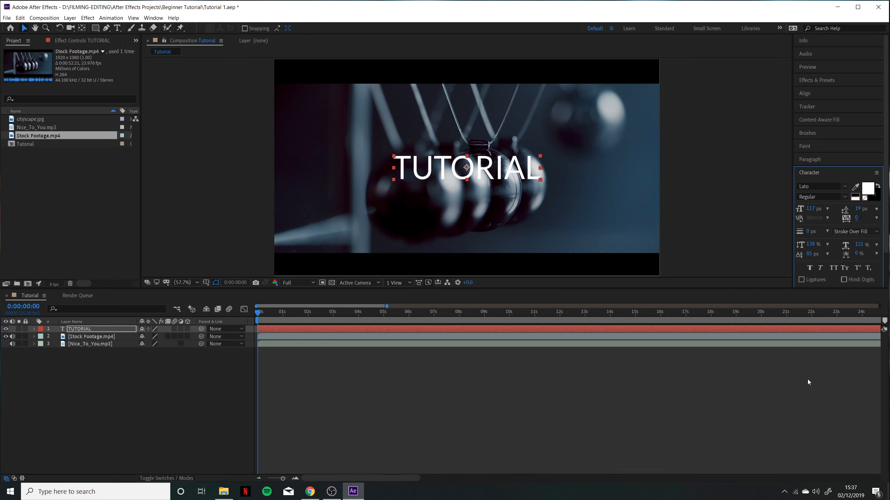
Try changing the TUTORIAL text's vertical and horizontal scale, undoing each change
{"action": "mouse_move", "coordinate": [810, 245]}
{"action": "left_mouse_down"}
{"action": "mouse_move", "coordinate": [827, 254]}
{"action": "mouse_move", "coordinate": [757, 255]}
{"action": "mouse_move", "coordinate": [810, 260]}
{"action": "left_mouse_up"}
{"action": "key", "text": "ctrl+z"}
{"action": "left_click_drag", "start_coordinate": [858, 246], "coordinate": [814, 247]}
{"action": "key", "text": "ctrl+z"}
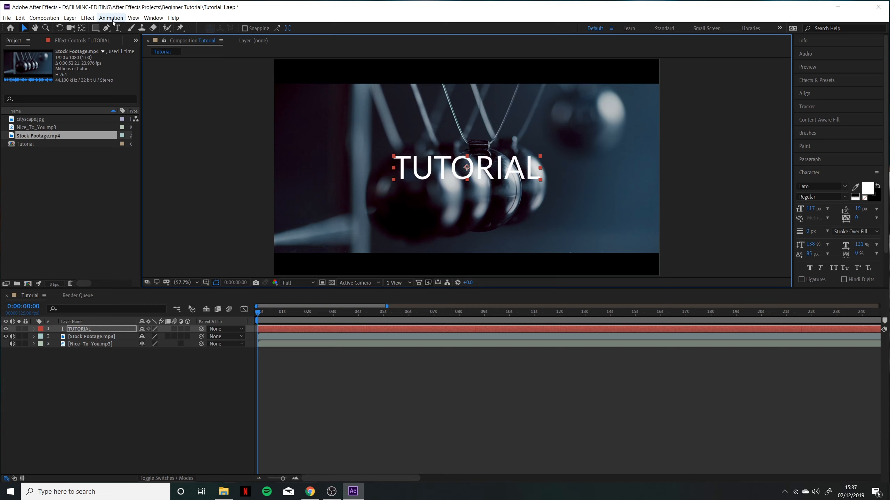
Add a second line reading NUMBER 1 below TUTORIAL in the same text layer
{"action": "left_click", "coordinate": [117, 27]}
{"action": "left_click", "coordinate": [528, 168]}
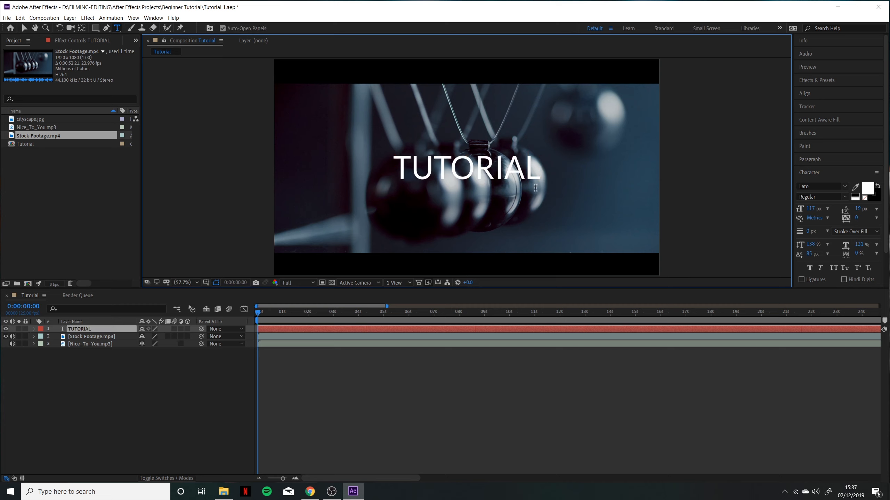
{"action": "key", "text": "End"}
{"action": "key", "text": "Return"}
{"action": "type", "text": "TU"}
{"action": "key", "text": "BackSpace"}
{"action": "key", "text": "BackSpace"}
{"action": "type", "text": "NUMBER 1"}
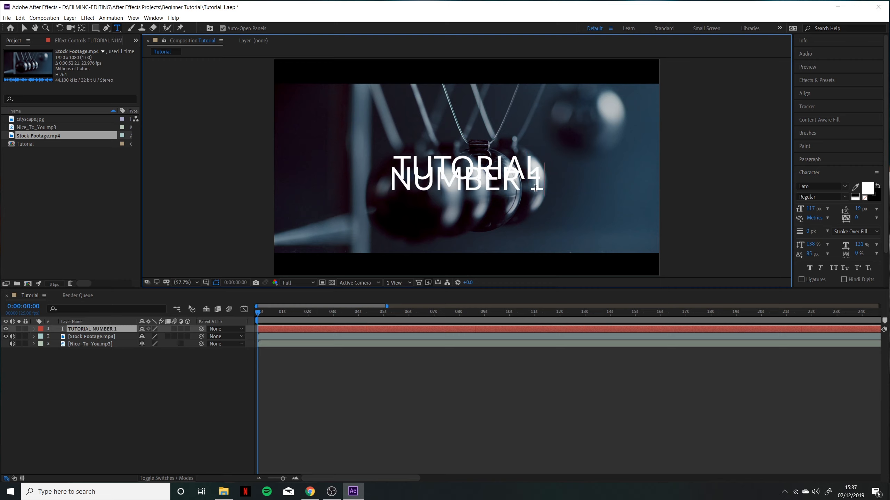
Set the space before paragraph of the NUMBER 1 line to 121 px
{"action": "left_click_drag", "start_coordinate": [539, 186], "coordinate": [599, 206]}
{"action": "left_click", "coordinate": [395, 178]}
{"action": "left_click", "coordinate": [822, 159]}
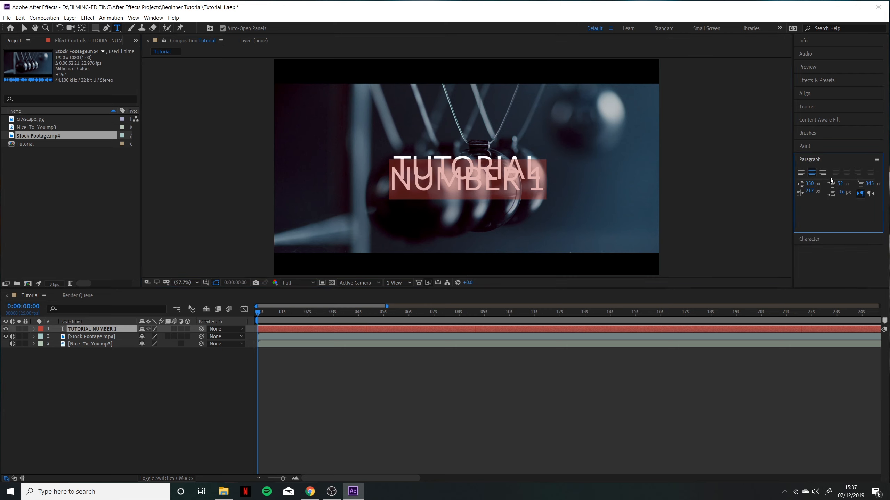
{"action": "left_click_drag", "start_coordinate": [838, 184], "coordinate": [839, 187]}
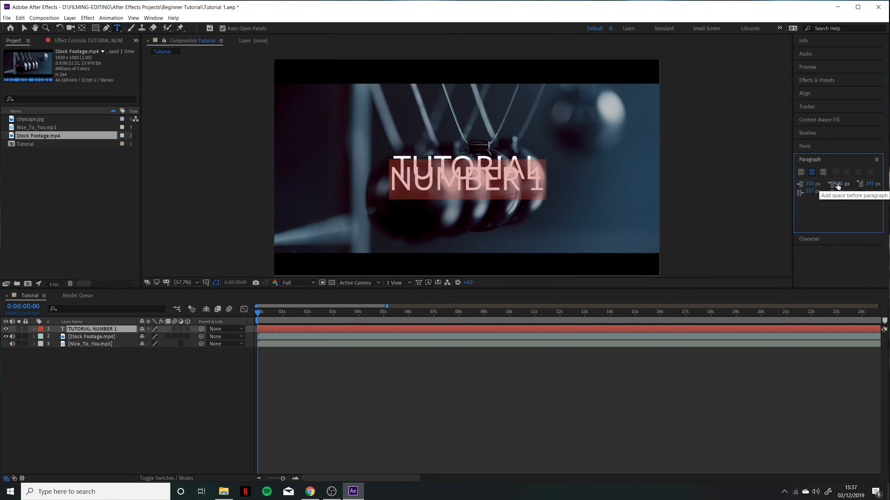
{"action": "left_click_drag", "start_coordinate": [839, 186], "coordinate": [882, 196]}
Try left, centre and right alignment on the NUMBER 1 line, ending with left alignment
{"action": "left_click", "coordinate": [801, 172]}
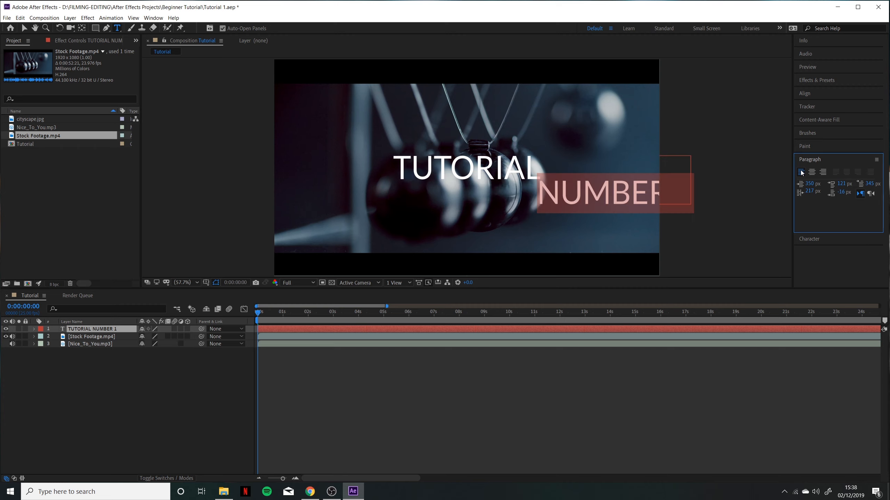
{"action": "left_click", "coordinate": [812, 172]}
{"action": "left_click", "coordinate": [823, 172]}
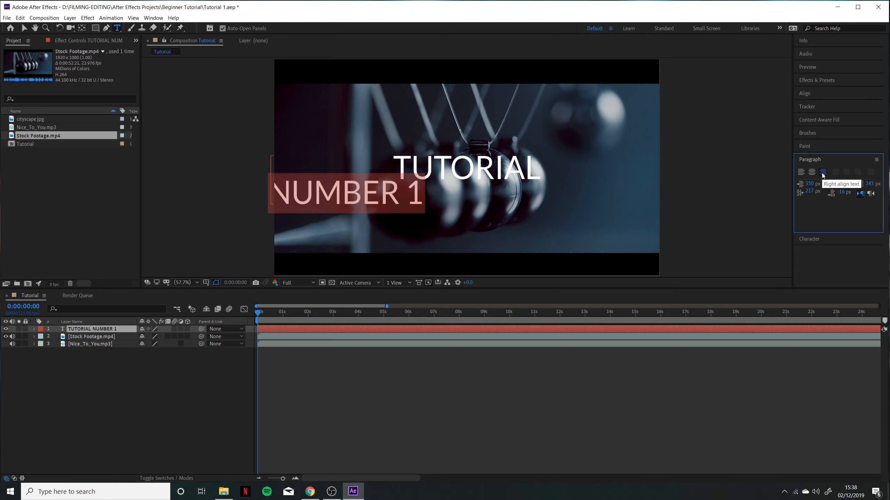
{"action": "left_click", "coordinate": [812, 172]}
{"action": "left_click", "coordinate": [423, 167]}
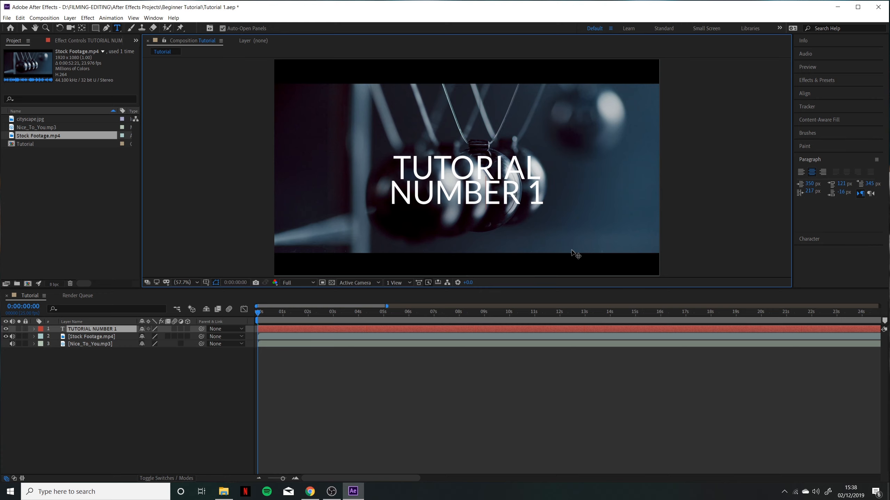
{"action": "left_click", "coordinate": [800, 172]}
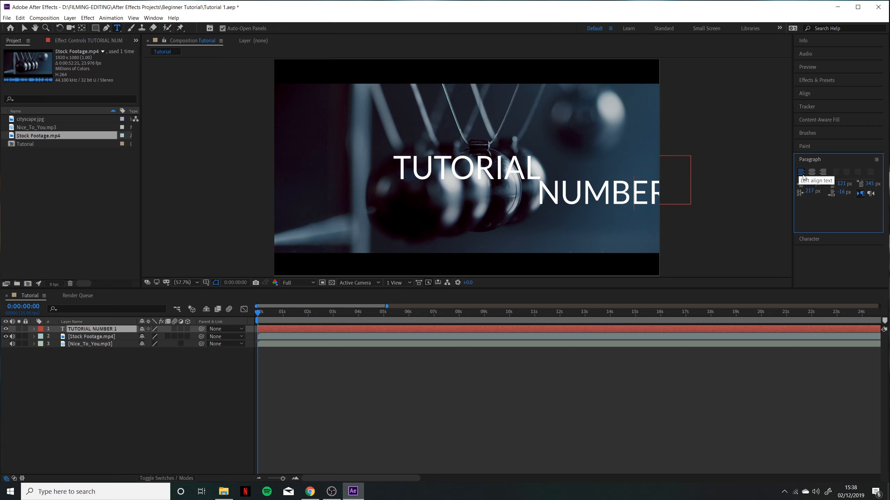
Select both text lines and try left, centre and right alignment, ending with centre alignment
{"action": "left_click", "coordinate": [505, 177]}
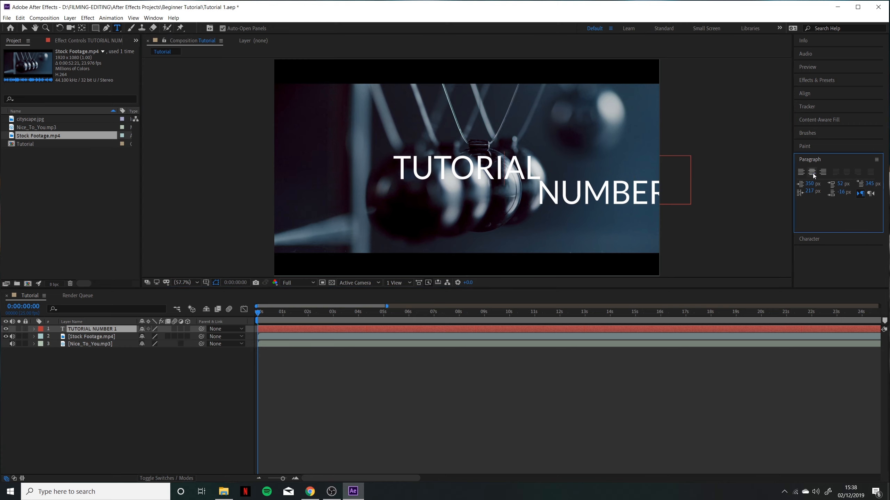
{"action": "key", "text": "Home"}
{"action": "key", "text": "ctrl+a"}
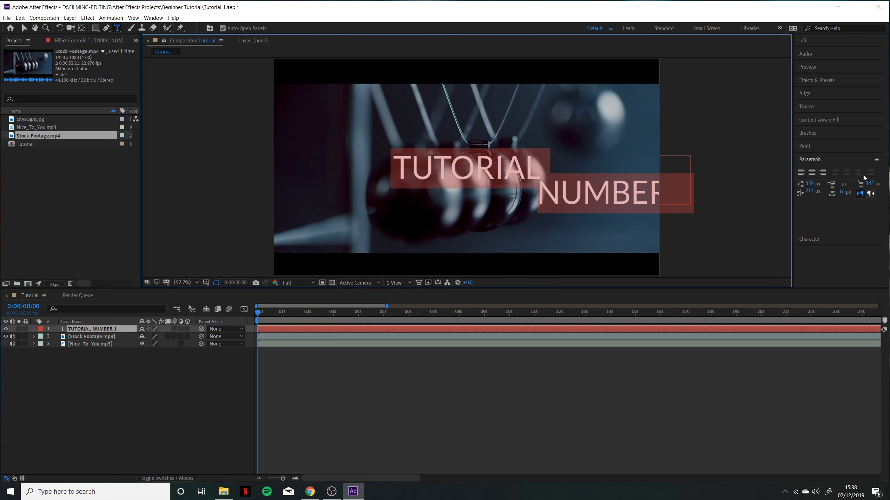
{"action": "left_click", "coordinate": [800, 172]}
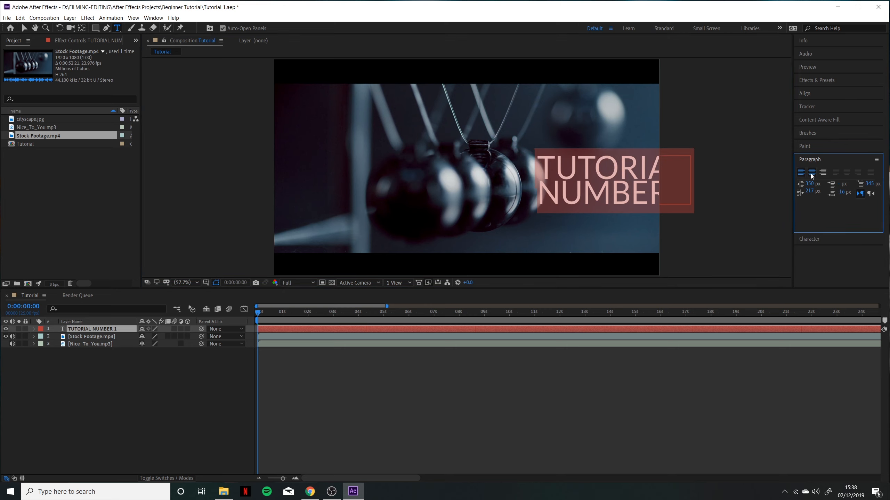
{"action": "left_click", "coordinate": [811, 173]}
{"action": "left_click", "coordinate": [822, 172]}
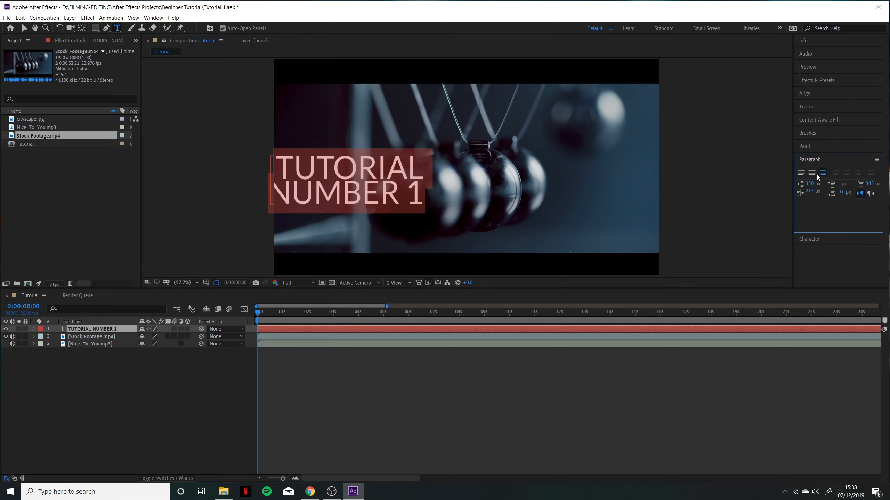
{"action": "left_click", "coordinate": [811, 172]}
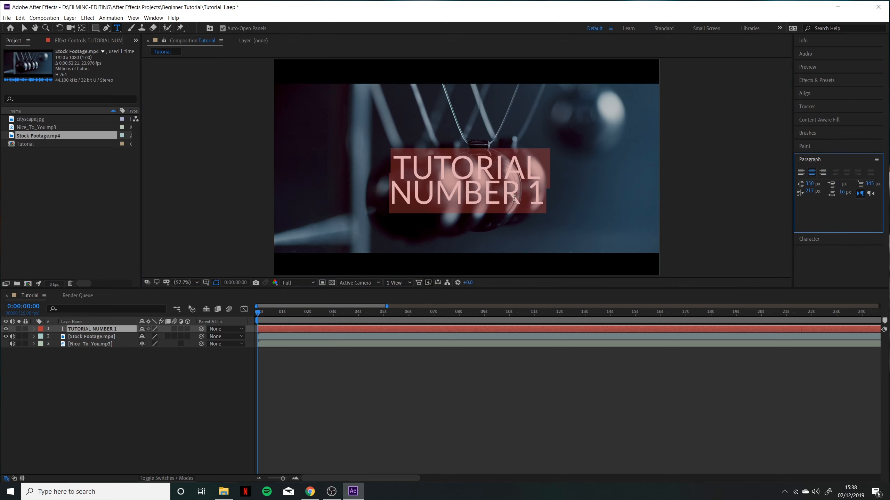
Try the Italic, Black Italic and Hairline Italic font styles on the NUMBER 1 line only
{"action": "left_click", "coordinate": [544, 197]}
{"action": "left_click_drag", "start_coordinate": [545, 196], "coordinate": [387, 189]}
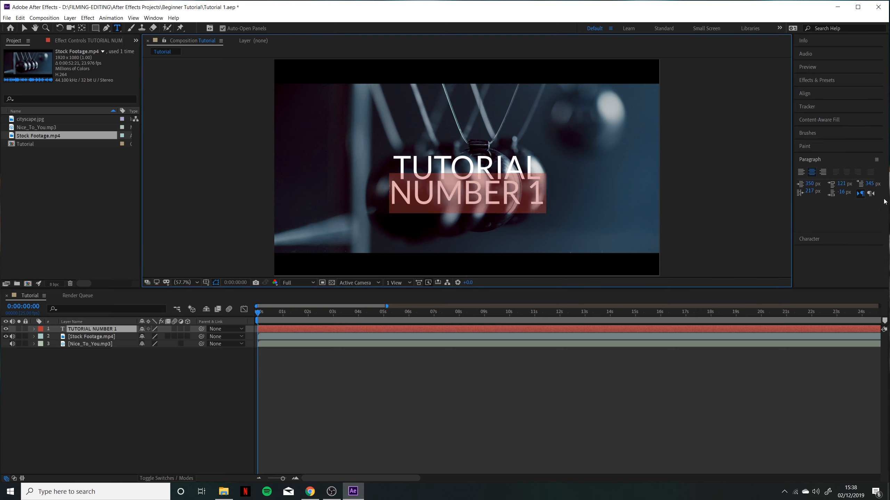
{"action": "left_click", "coordinate": [819, 161]}
{"action": "left_click", "coordinate": [817, 173]}
{"action": "left_click", "coordinate": [844, 197]}
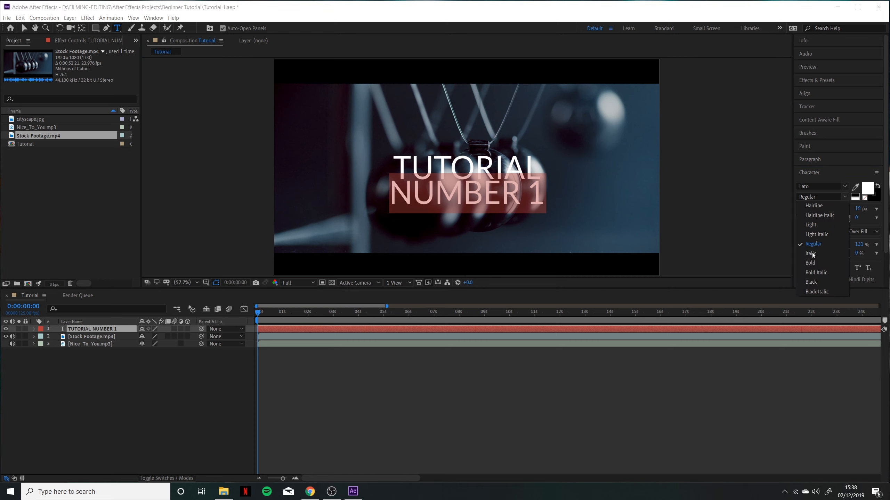
{"action": "left_click", "coordinate": [811, 253]}
{"action": "left_click", "coordinate": [849, 197]}
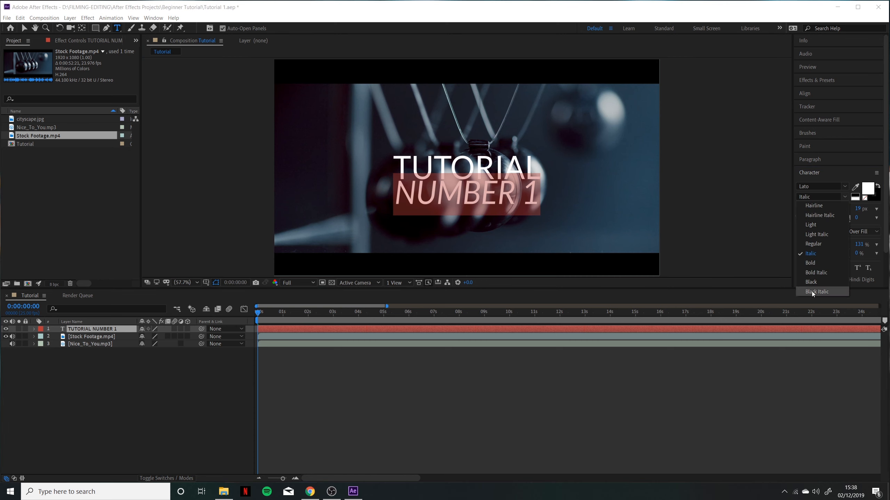
{"action": "left_click", "coordinate": [825, 292]}
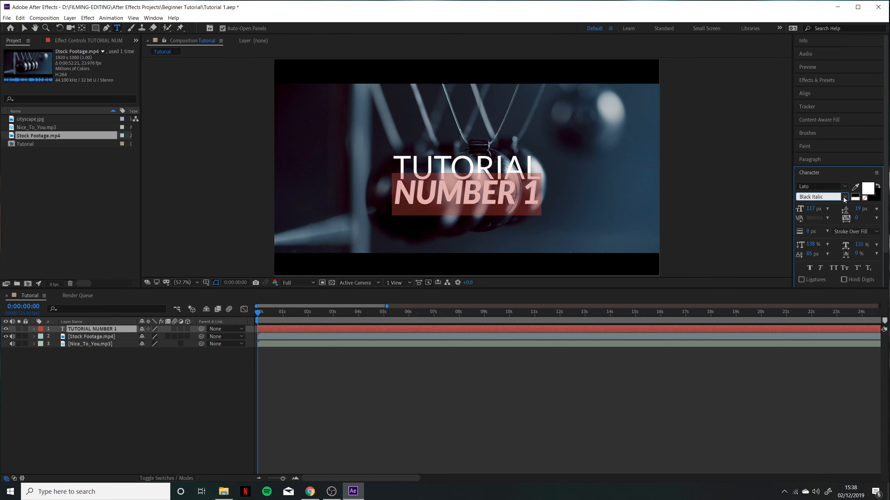
{"action": "left_click", "coordinate": [844, 197]}
{"action": "left_click", "coordinate": [828, 215]}
Delete the NUMBER 1 line so the text layer reads only TUTORIAL
{"action": "left_click", "coordinate": [500, 195]}
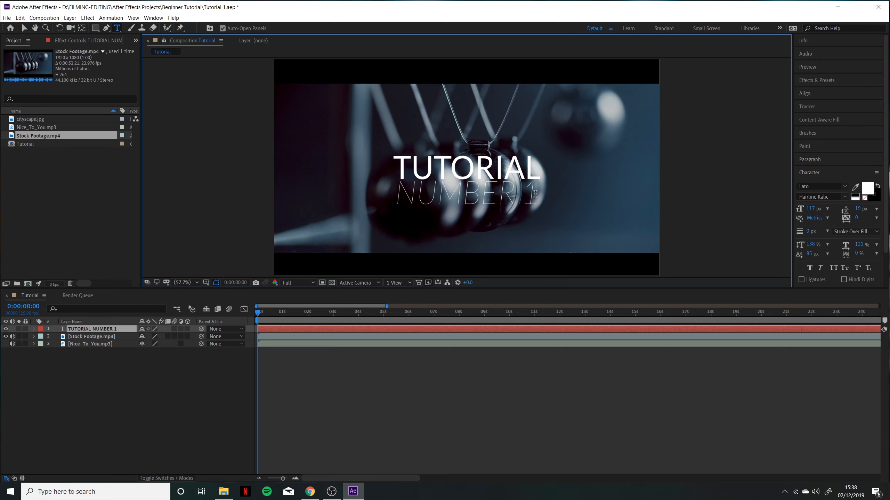
{"action": "key", "text": "ctrl+a"}
{"action": "key", "text": "BackSpace"}
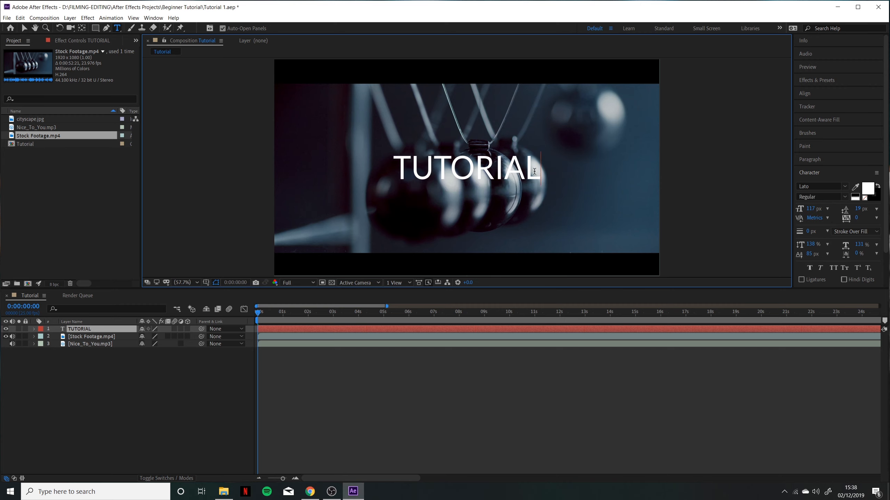
Try a red fill and a colour sampled from the footage on the whole TUTORIAL text, ending with white (FFFFFF)
{"action": "key", "text": "ctrl+a"}
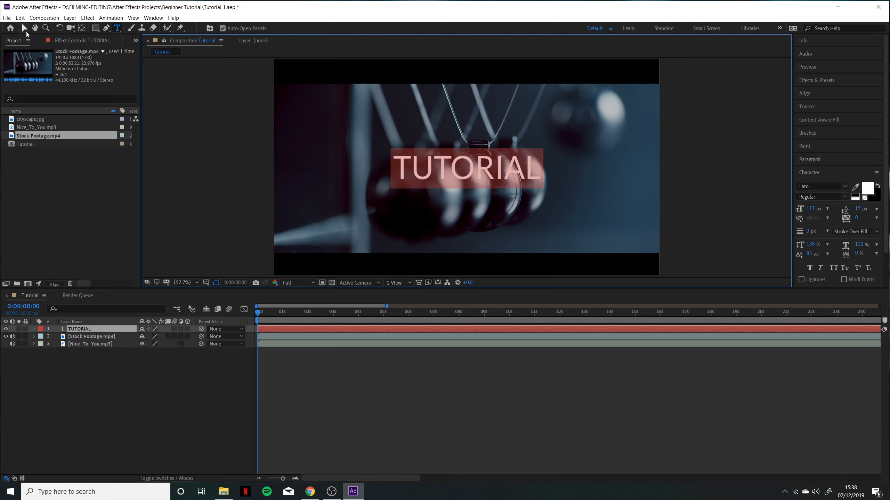
{"action": "left_click", "coordinate": [865, 188]}
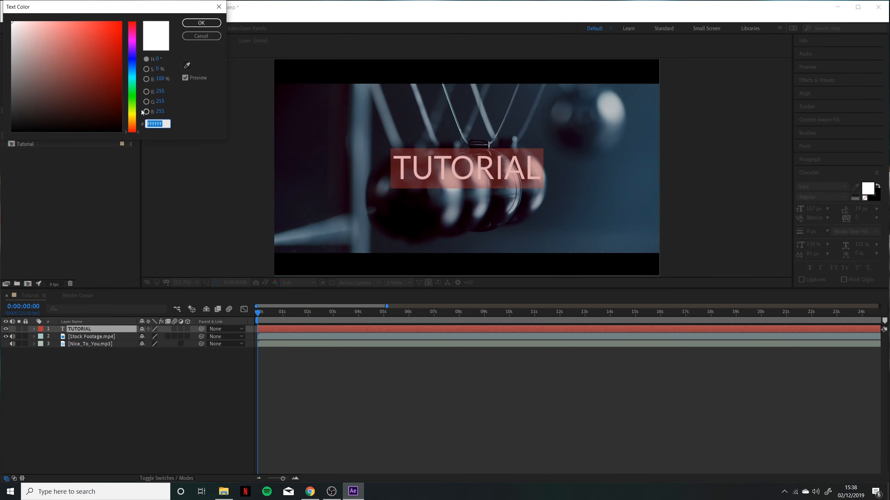
{"action": "left_click", "coordinate": [122, 41]}
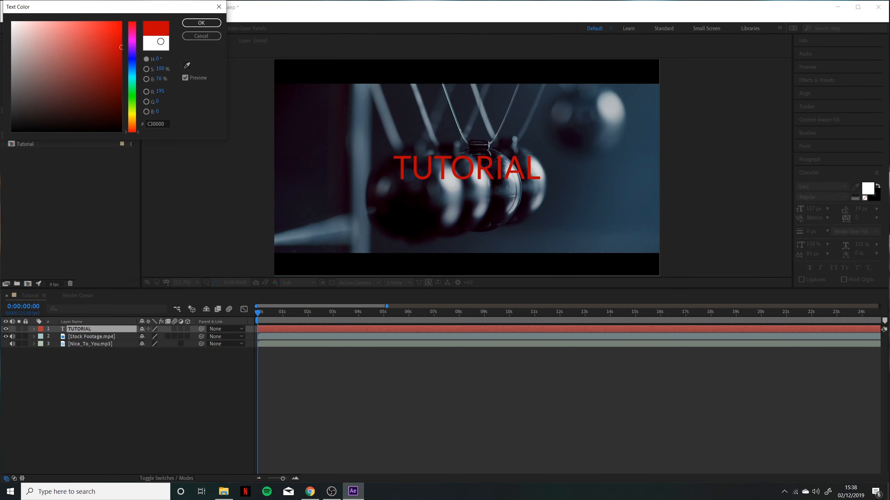
{"action": "left_click", "coordinate": [187, 66]}
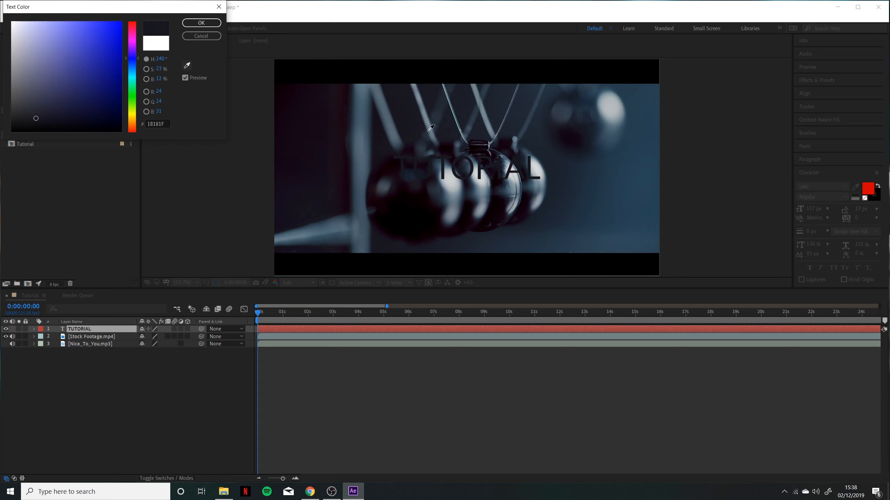
{"action": "left_click", "coordinate": [608, 92]}
{"action": "key", "text": "Return"}
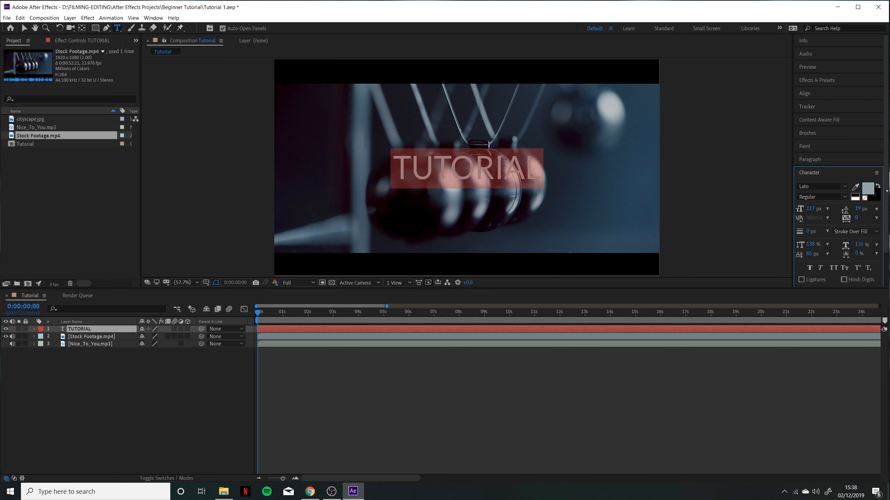
{"action": "left_click", "coordinate": [867, 189]}
{"action": "left_click_drag", "start_coordinate": [99, 115], "coordinate": [12, 22]}
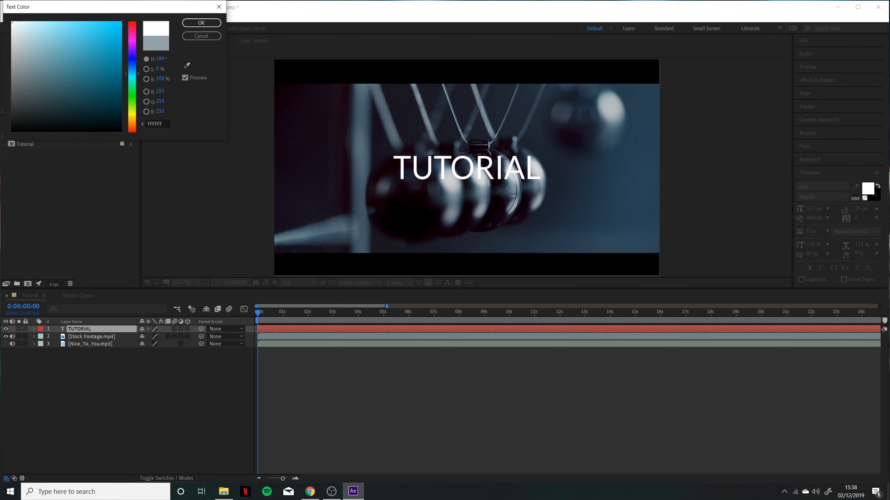
{"action": "left_click", "coordinate": [191, 22]}
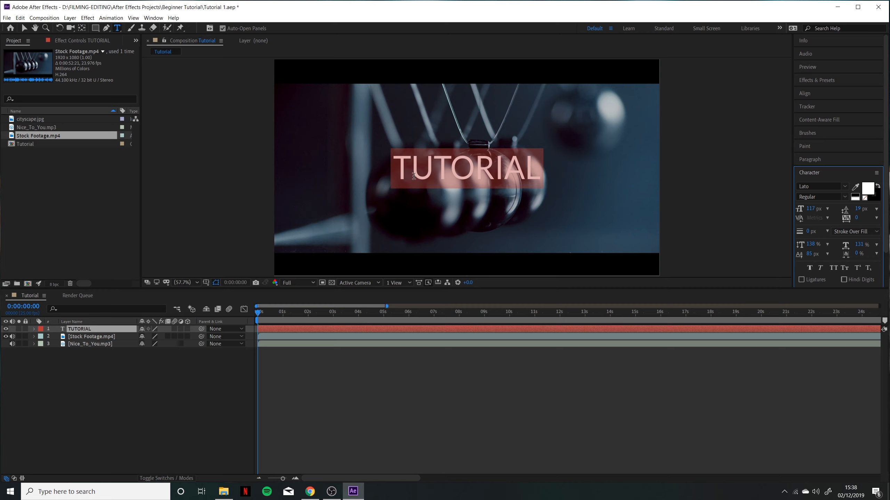
Scale the TUTORIAL text layer to 241%, switch to the Selection tool and collapse the layer's properties
{"action": "left_click", "coordinate": [34, 328]}
{"action": "left_click_drag", "start_coordinate": [152, 365], "coordinate": [214, 365]}
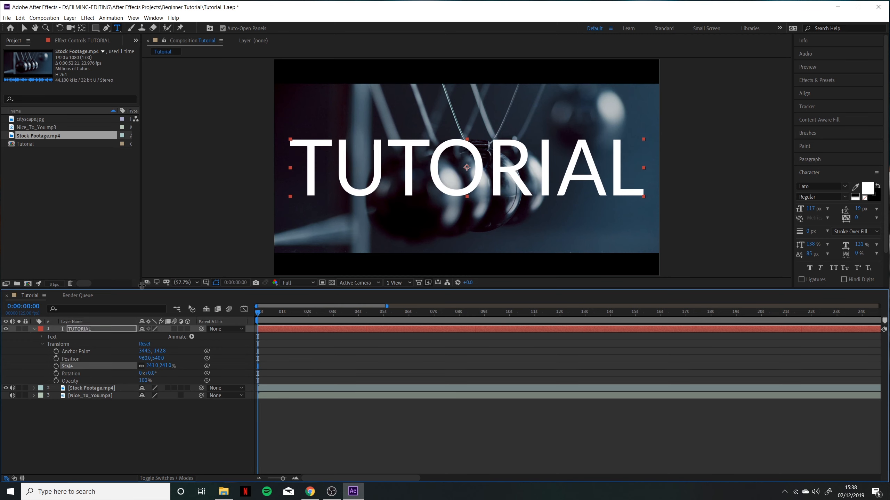
{"action": "key", "text": "v"}
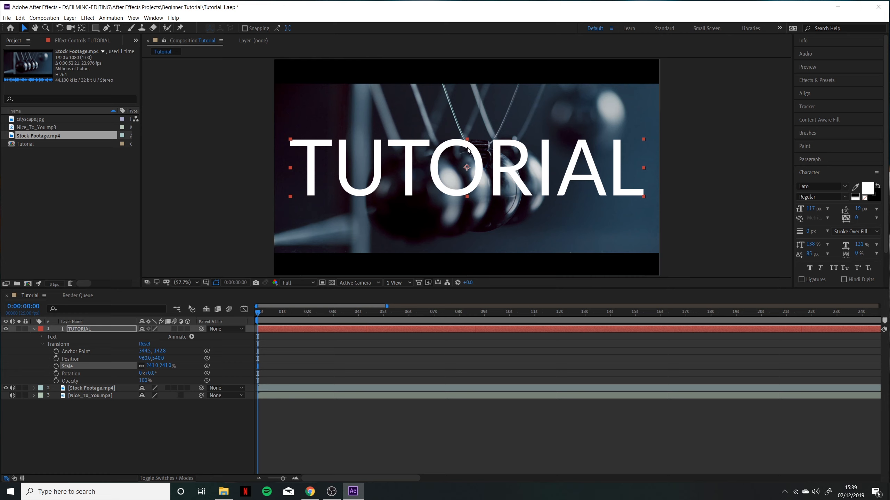
{"action": "left_click", "coordinate": [35, 331]}
{"action": "left_click", "coordinate": [35, 329]}
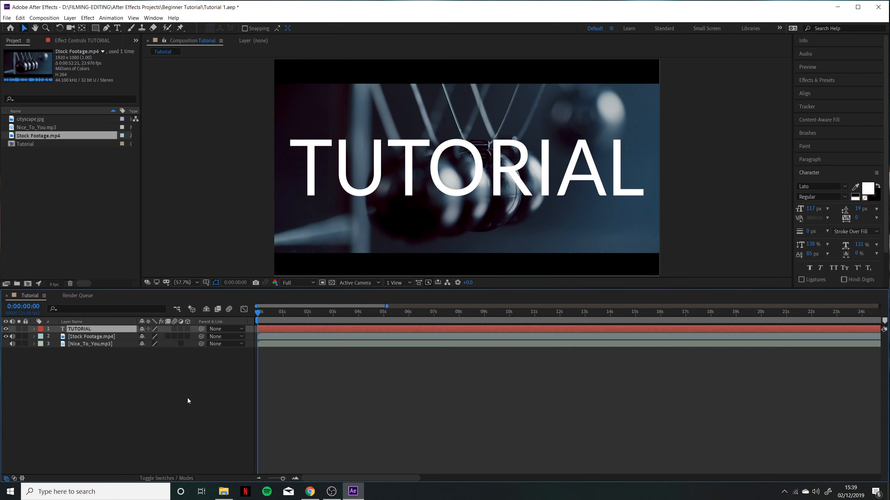
Reveal the track matte options and set the Stock Footage.mp4 layer to Alpha Matte "TUTORIAL"
{"action": "left_click", "coordinate": [187, 398]}
{"action": "left_click", "coordinate": [84, 321]}
{"action": "left_click", "coordinate": [89, 328]}
{"action": "key", "text": "F4"}
{"action": "left_click", "coordinate": [88, 337]}
{"action": "left_click", "coordinate": [202, 337]}
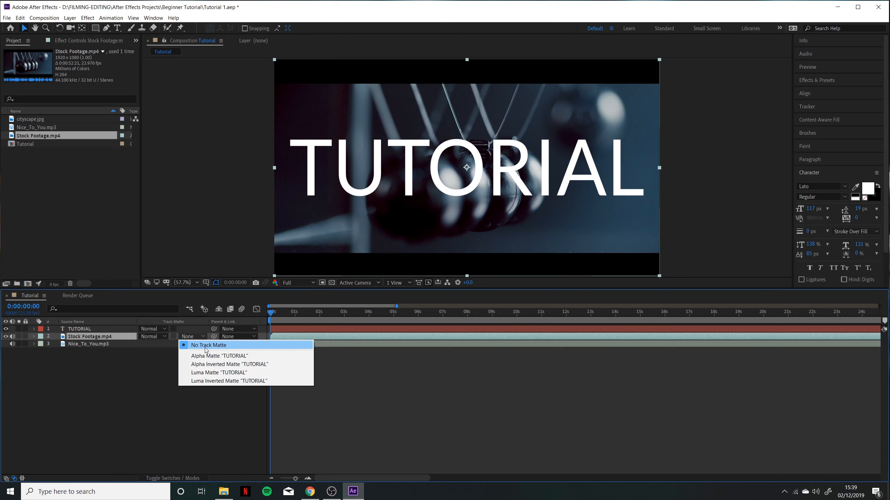
{"action": "left_click", "coordinate": [206, 356]}
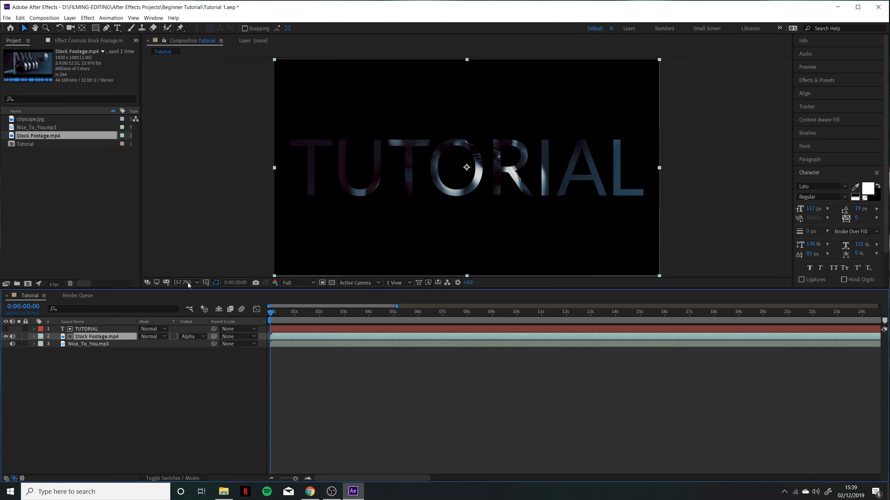
Preview the footage playing inside the TUTORIAL lettering, stop playback and deselect the layer
{"action": "key", "text": "space"}
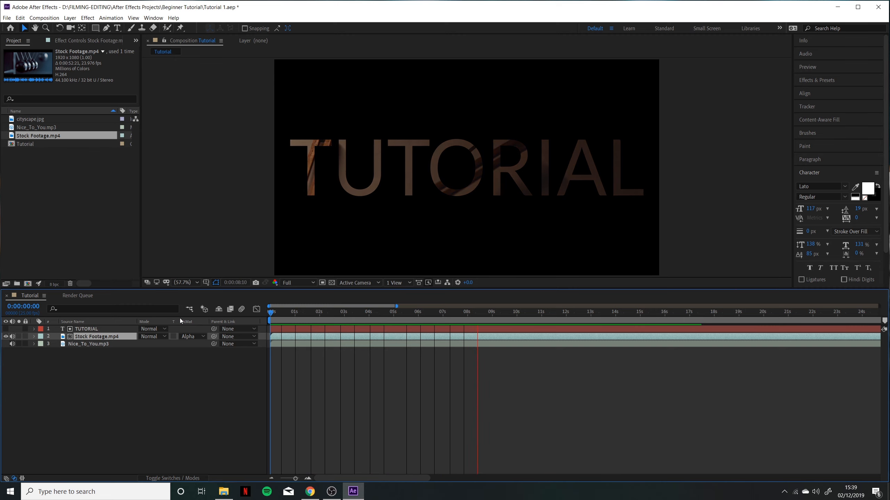
{"action": "key", "text": "space"}
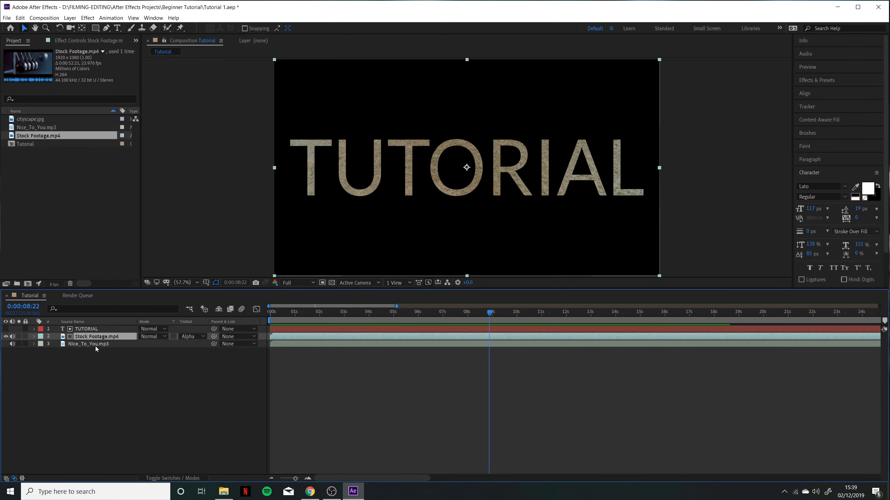
{"action": "left_click", "coordinate": [93, 365]}
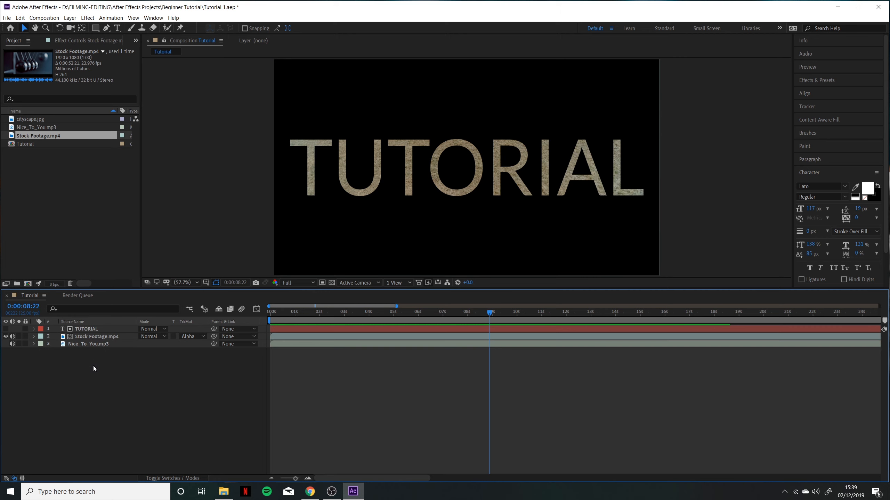
Duplicate the Stock Footage.mp4 layer and place the copy directly above the Nice_To_You.mp3 layer
{"action": "left_click", "coordinate": [93, 339]}
{"action": "key", "text": "ctrl+d"}
{"action": "left_click_drag", "start_coordinate": [93, 330], "coordinate": [97, 350]}
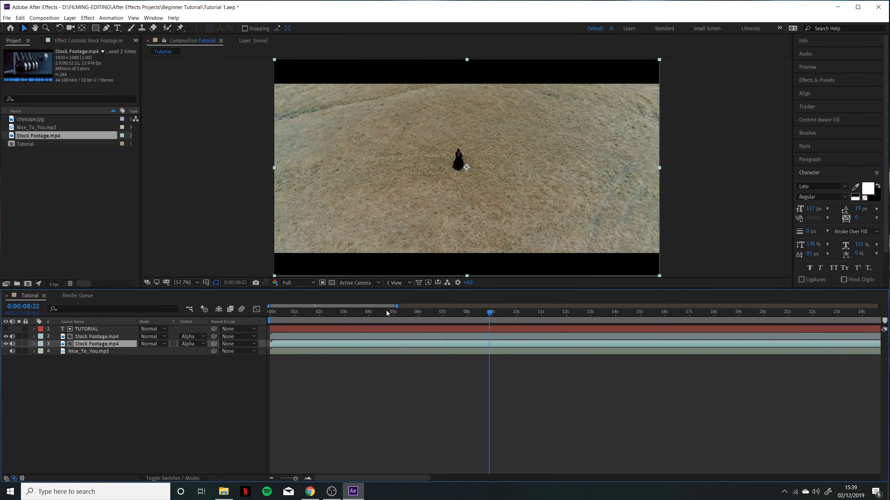
Set the upper Stock Footage.mp4 layer to No Track Matte and return to the start of the composition
{"action": "left_click", "coordinate": [192, 343]}
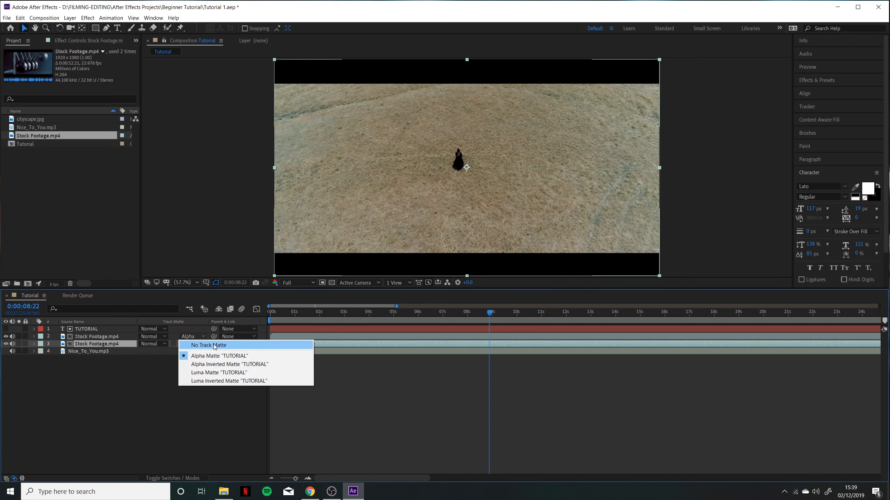
{"action": "left_click", "coordinate": [215, 345]}
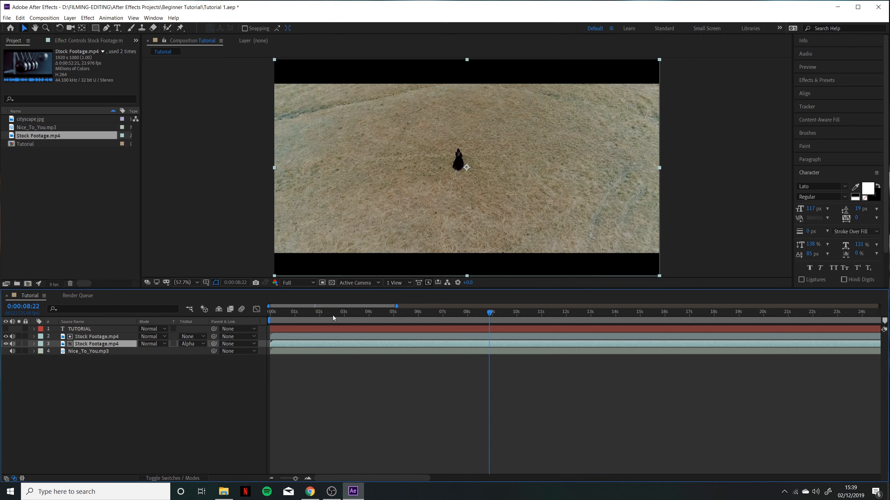
{"action": "key", "text": "Home"}
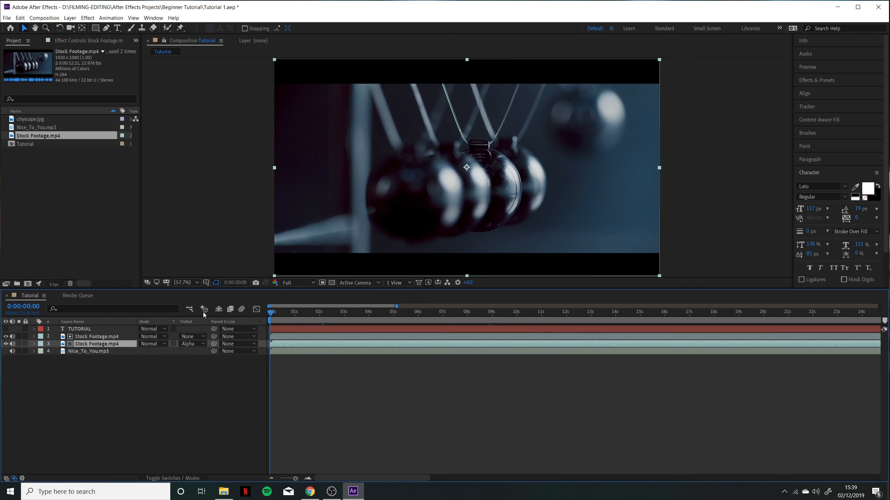
Show the TUTORIAL text layer and set the upper Stock Footage.mp4 layer's track matte to Alpha Matte "TUTORIAL"
{"action": "left_click", "coordinate": [6, 329]}
{"action": "left_click", "coordinate": [192, 344]}
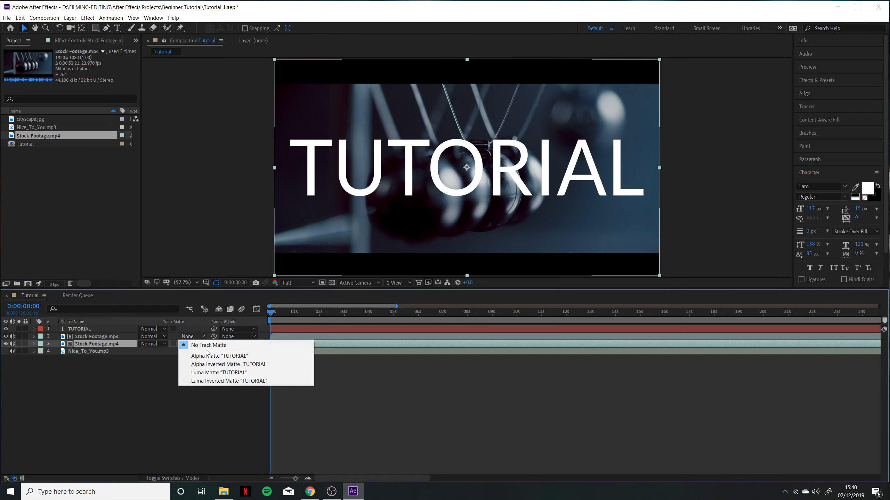
{"action": "left_click", "coordinate": [210, 355]}
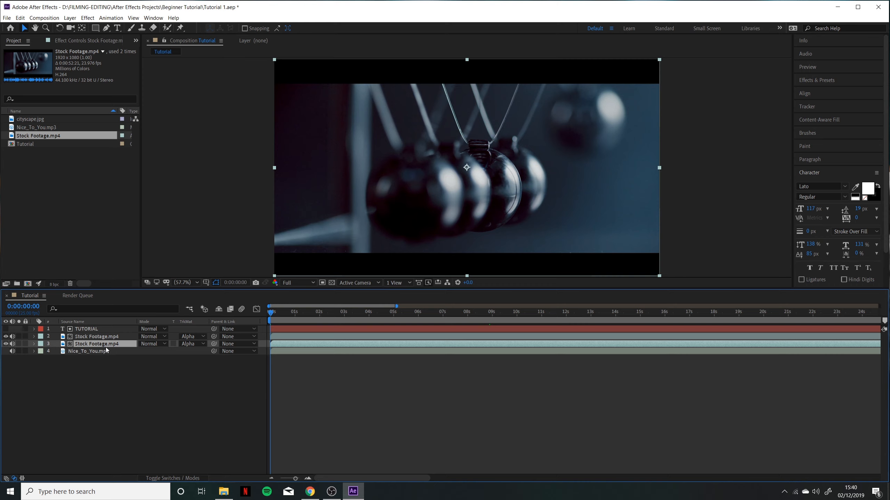
Apply the Brightness & Contrast effect to the upper Stock Footage.mp4 layer and set its brightness to 111
{"action": "left_click", "coordinate": [94, 336]}
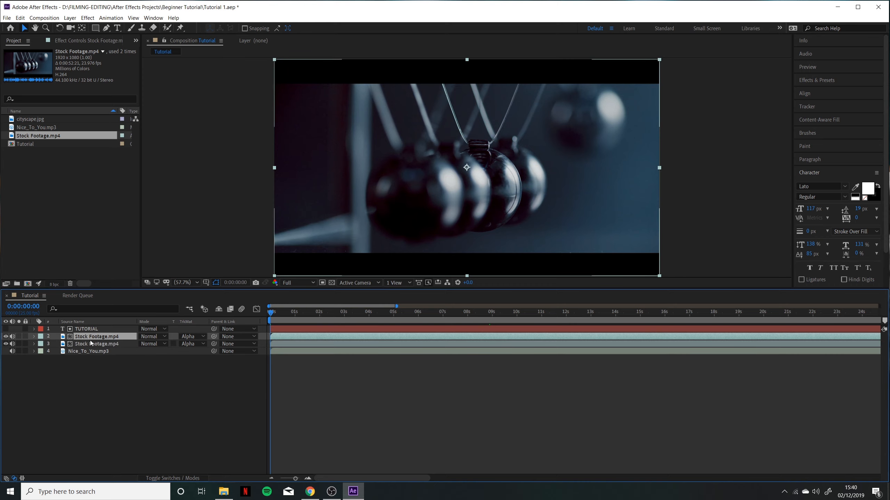
{"action": "left_click", "coordinate": [94, 330]}
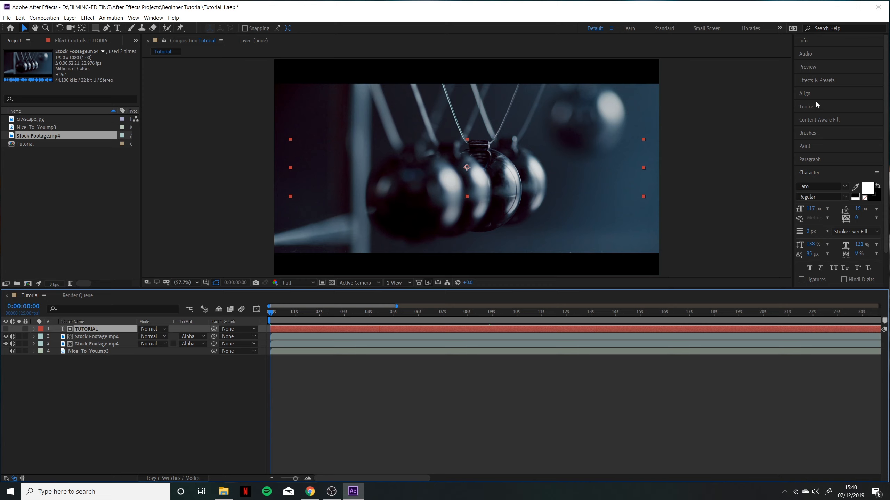
{"action": "left_click", "coordinate": [829, 80]}
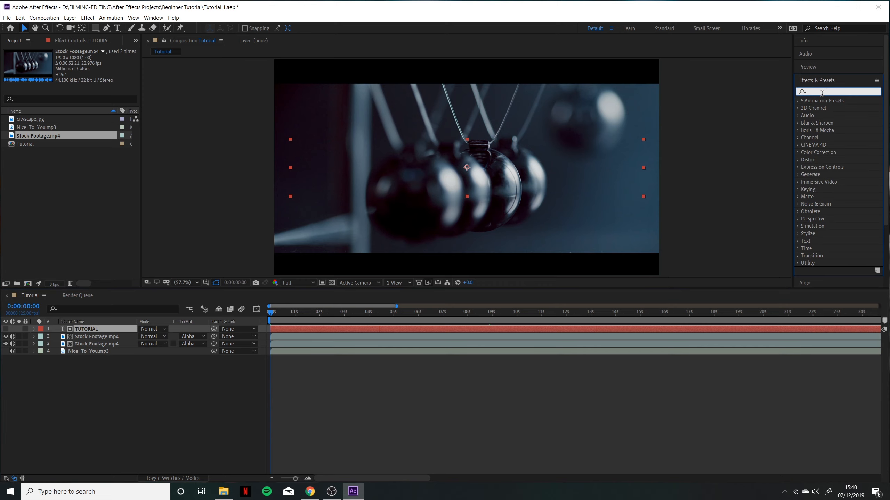
{"action": "left_click", "coordinate": [821, 92]}
{"action": "type", "text": "brightness"}
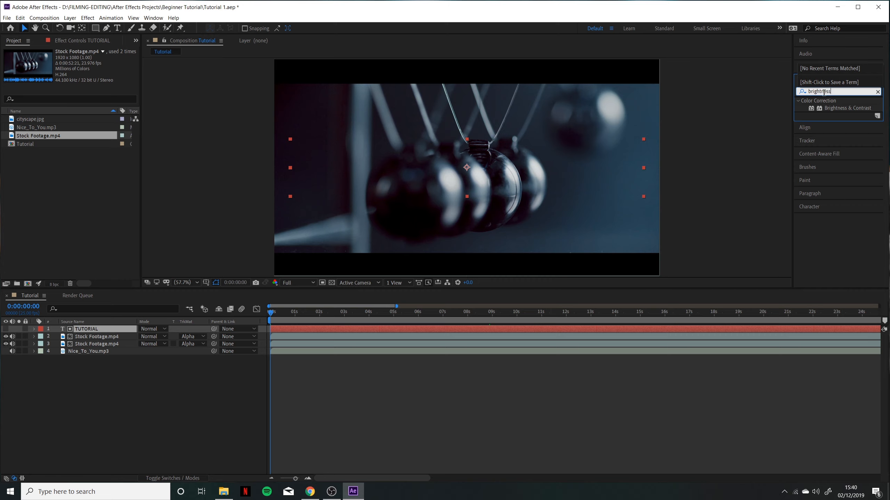
{"action": "double_click", "coordinate": [847, 108]}
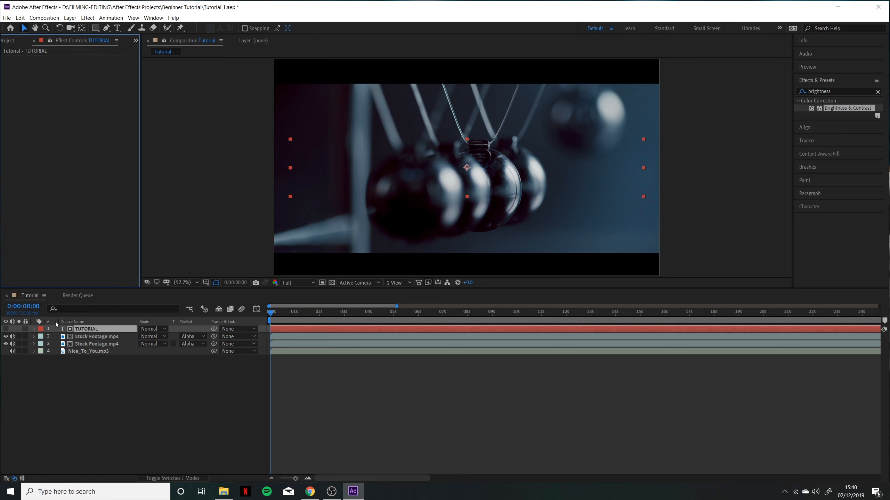
{"action": "left_click", "coordinate": [86, 336]}
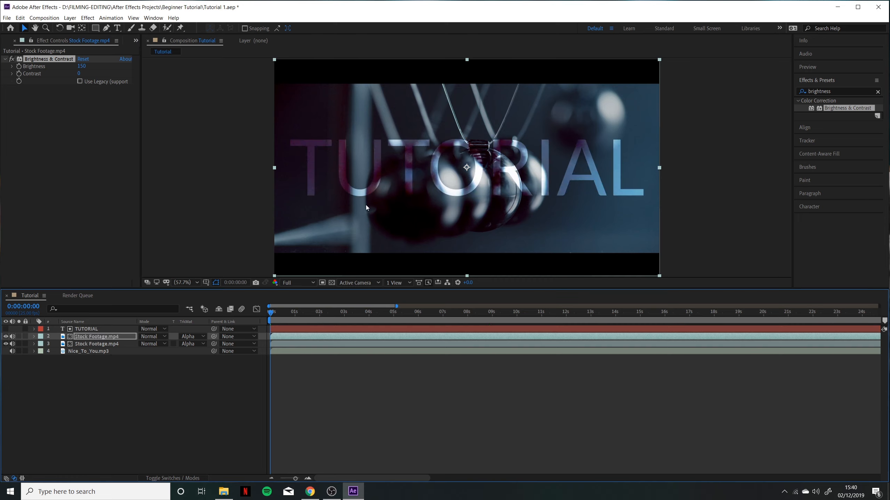
{"action": "left_click_drag", "start_coordinate": [85, 67], "coordinate": [70, 66]}
Apply the Invert effect to the upper Stock Footage.mp4 layer and set Blend With Original to 24%
{"action": "left_click", "coordinate": [841, 90]}
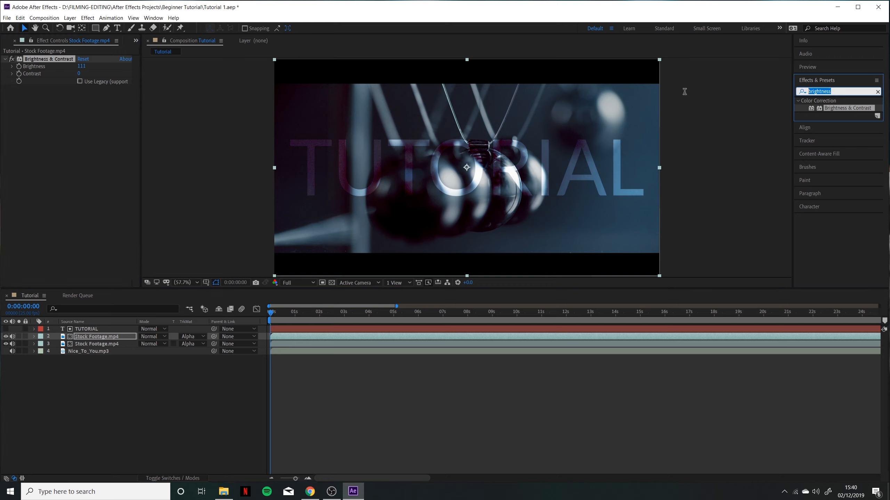
{"action": "type", "text": "ivert"}
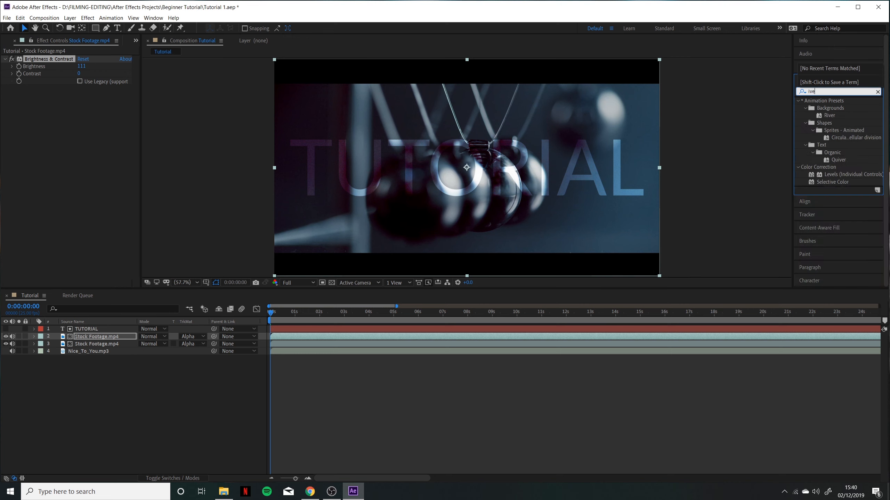
{"action": "double_click", "coordinate": [833, 129]}
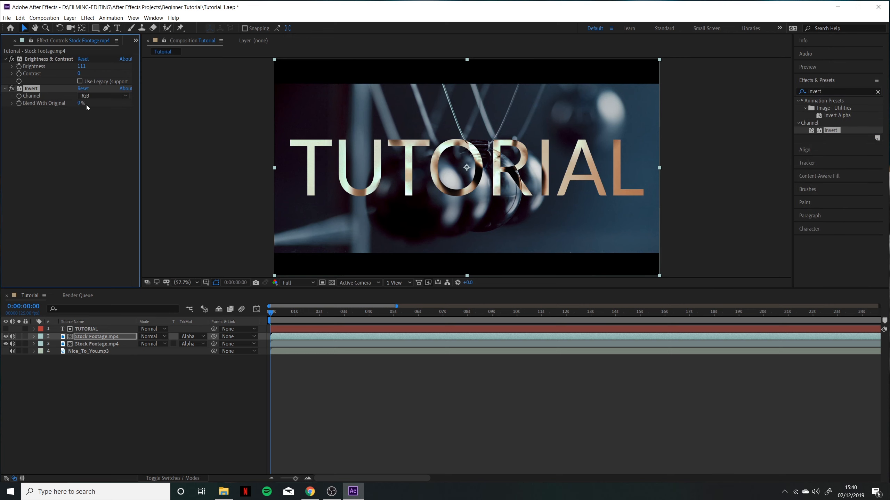
{"action": "mouse_move", "coordinate": [79, 105]}
{"action": "left_mouse_down"}
{"action": "mouse_move", "coordinate": [100, 103]}
{"action": "mouse_move", "coordinate": [88, 103]}
{"action": "left_mouse_up"}
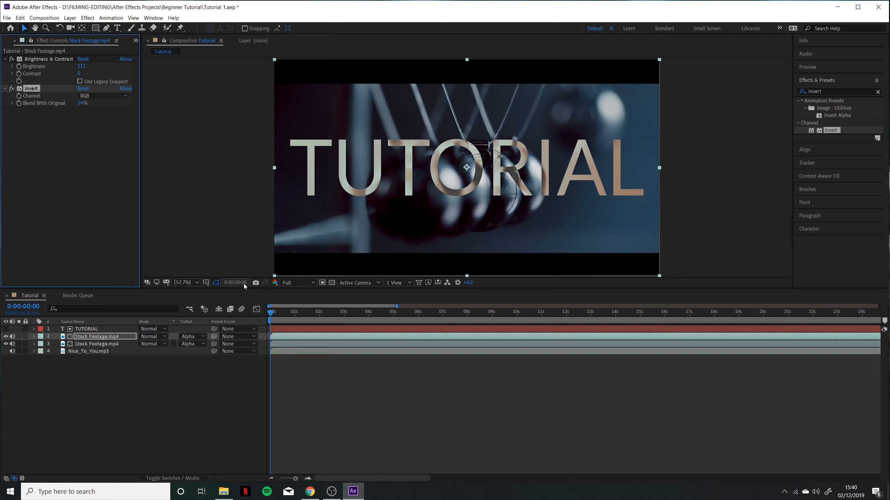
Preview the inverted text effect in the composition and inspect the TUTORIAL layer's Transform properties
{"action": "key", "text": "space"}
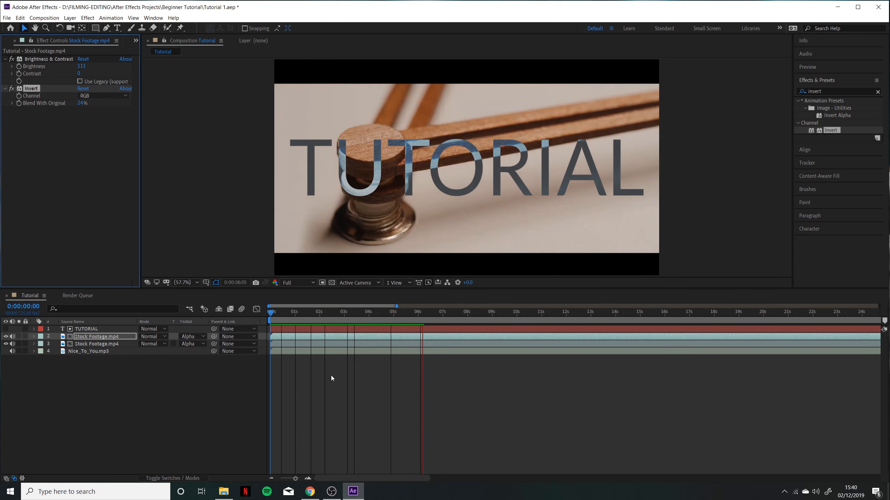
{"action": "key", "text": "space"}
{"action": "left_click", "coordinate": [109, 385]}
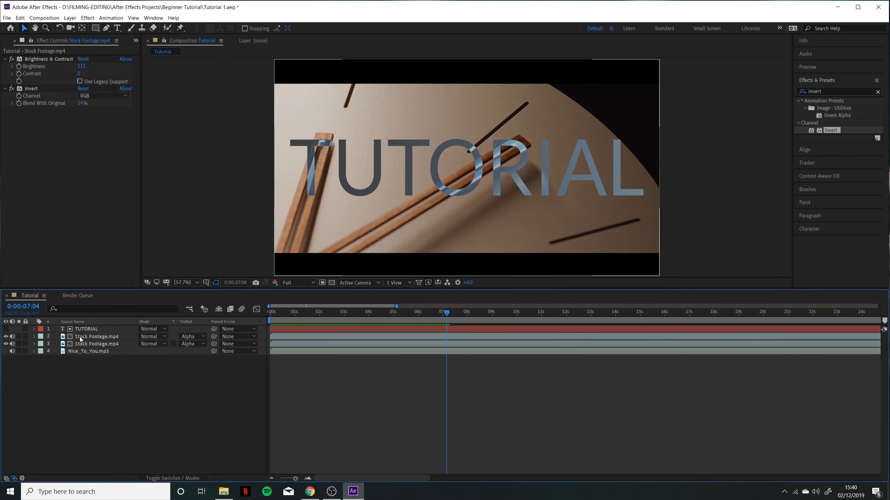
{"action": "left_click", "coordinate": [88, 329]}
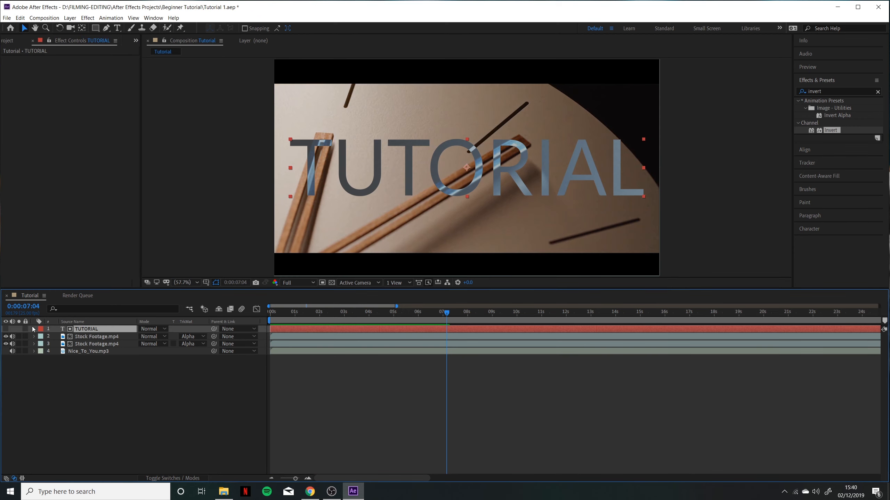
{"action": "left_click", "coordinate": [34, 329]}
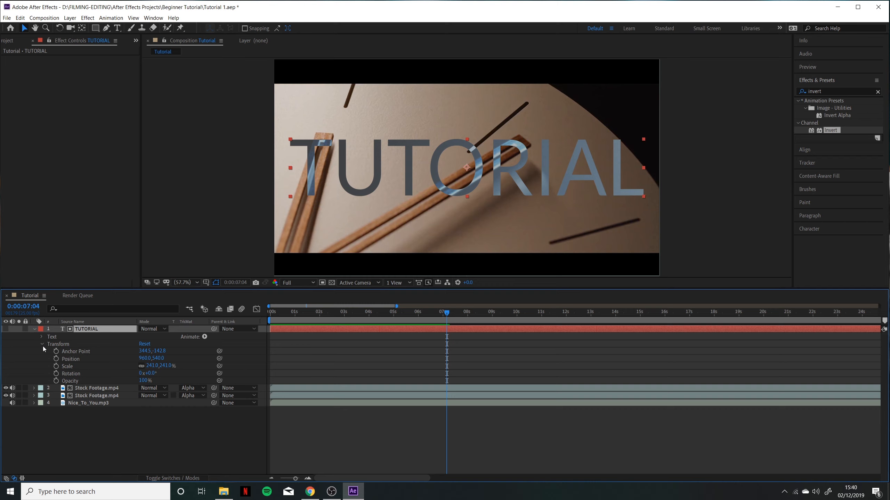
{"action": "left_click", "coordinate": [33, 329]}
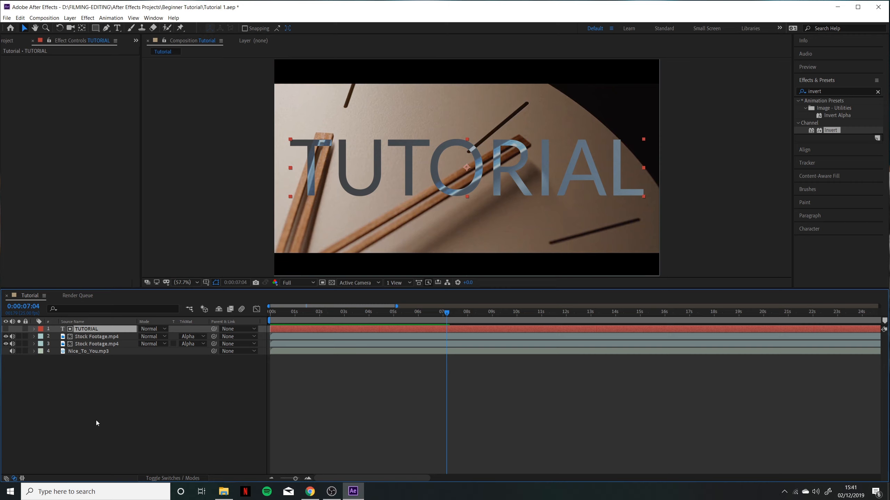
{"action": "left_click", "coordinate": [170, 392]}
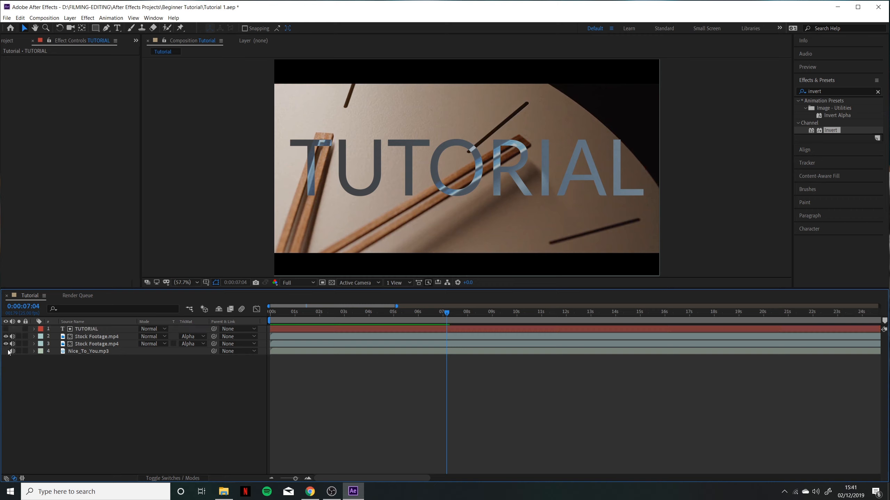
Delete the TUTORIAL text layer and both Stock Footage.mp4 layers, and add a fresh Stock Footage.mp4 layer above Nice_To_You.mp3
{"action": "left_click", "coordinate": [78, 330]}
{"action": "key", "text": "Delete"}
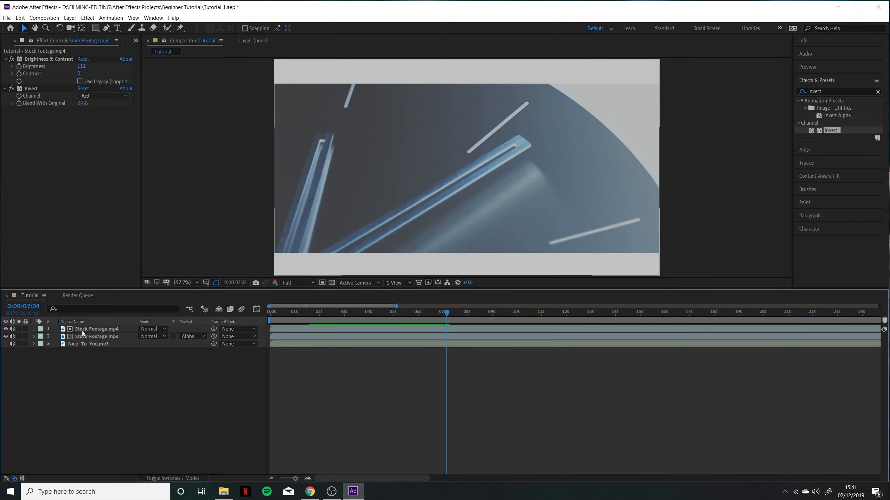
{"action": "left_click", "coordinate": [77, 330]}
{"action": "key", "text": "Delete"}
{"action": "left_click", "coordinate": [82, 331]}
{"action": "key", "text": "Delete"}
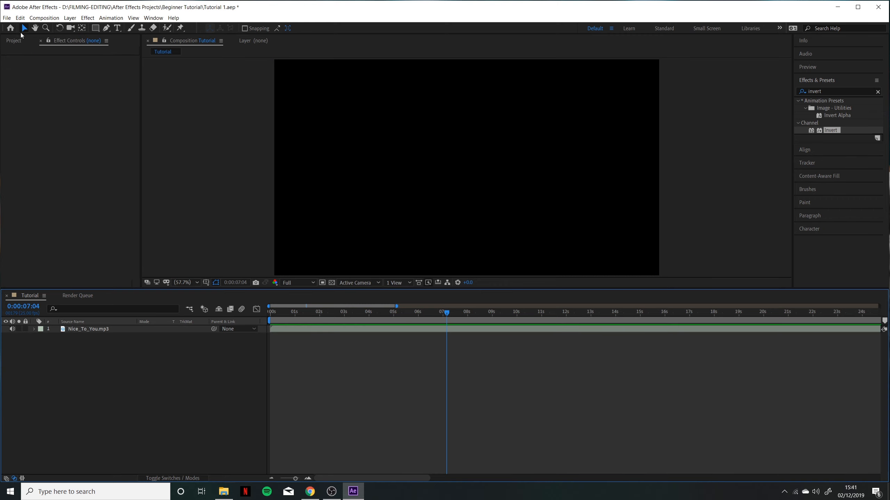
{"action": "left_click", "coordinate": [15, 40]}
{"action": "left_click_drag", "start_coordinate": [41, 137], "coordinate": [63, 328]}
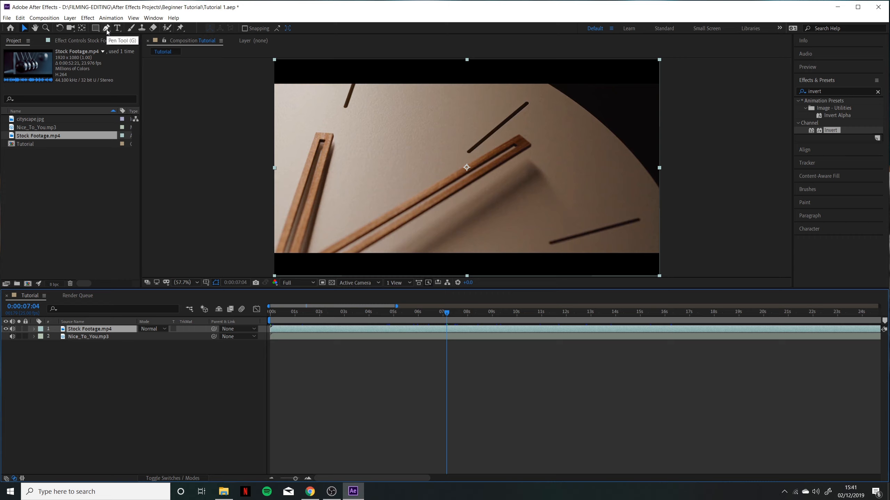
Draw a closed four-point Pen tool mask over the left half of the Stock Footage.mp4 layer and preview it from the start
{"action": "left_click", "coordinate": [106, 28]}
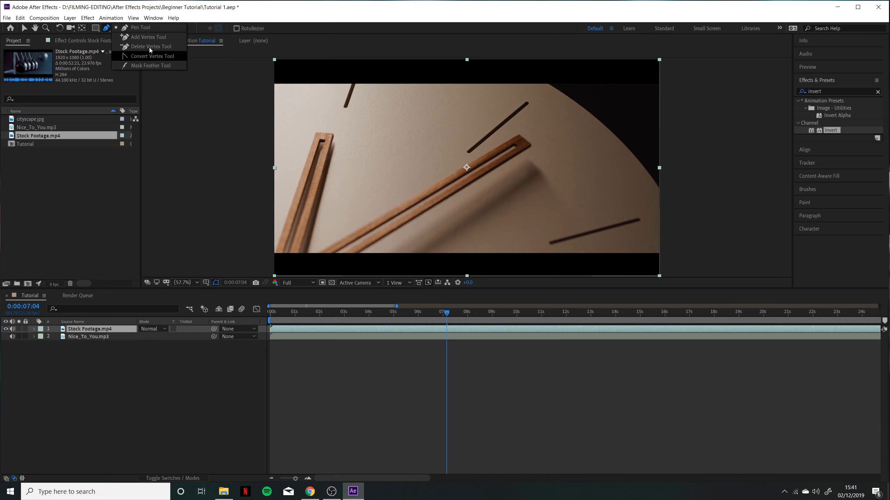
{"action": "left_click", "coordinate": [106, 29]}
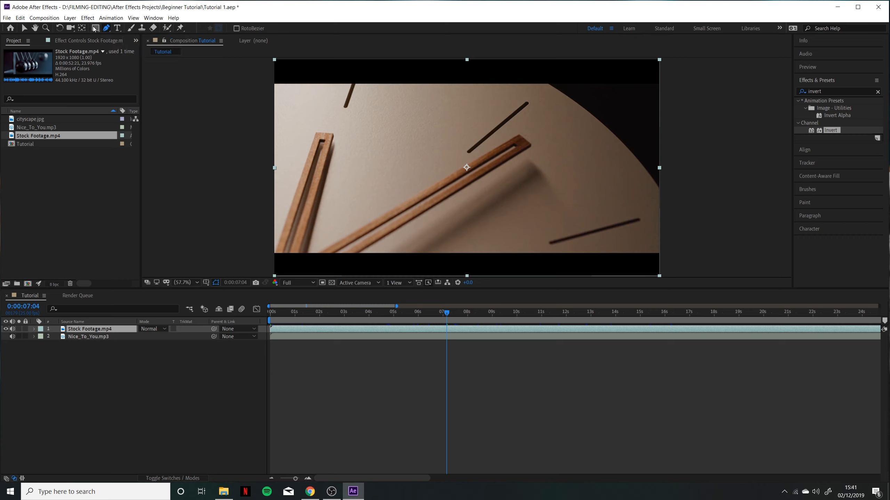
{"action": "left_click", "coordinate": [93, 28]}
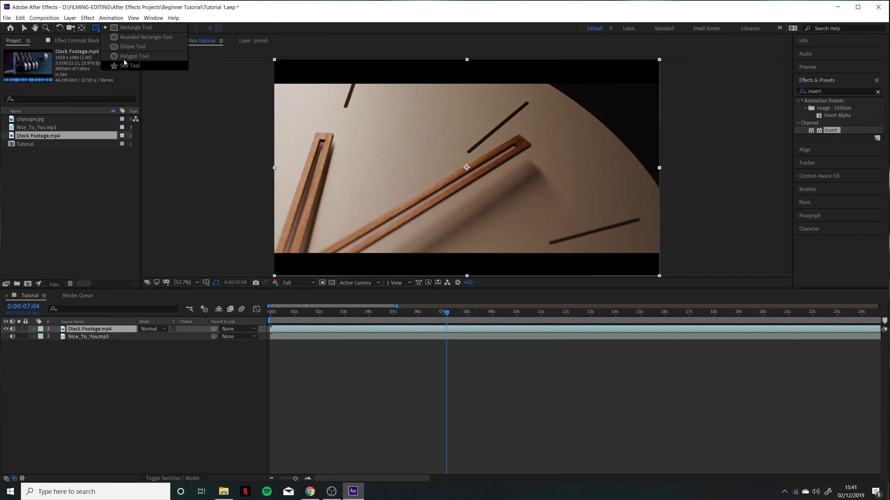
{"action": "left_click", "coordinate": [106, 28]}
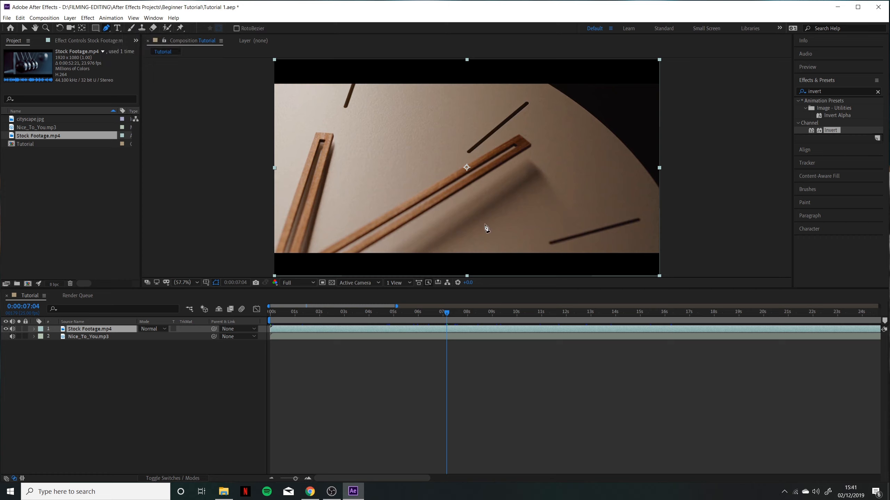
{"action": "left_click", "coordinate": [313, 109]}
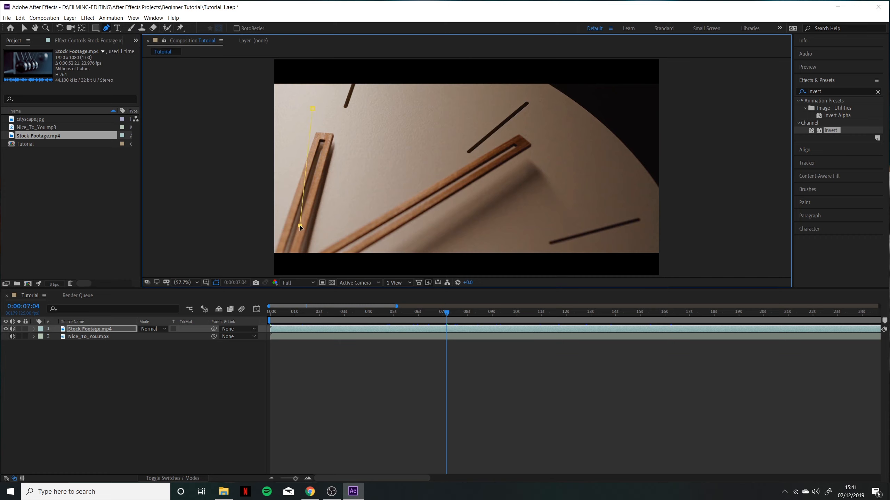
{"action": "left_click", "coordinate": [475, 225]}
{"action": "left_click", "coordinate": [455, 104]}
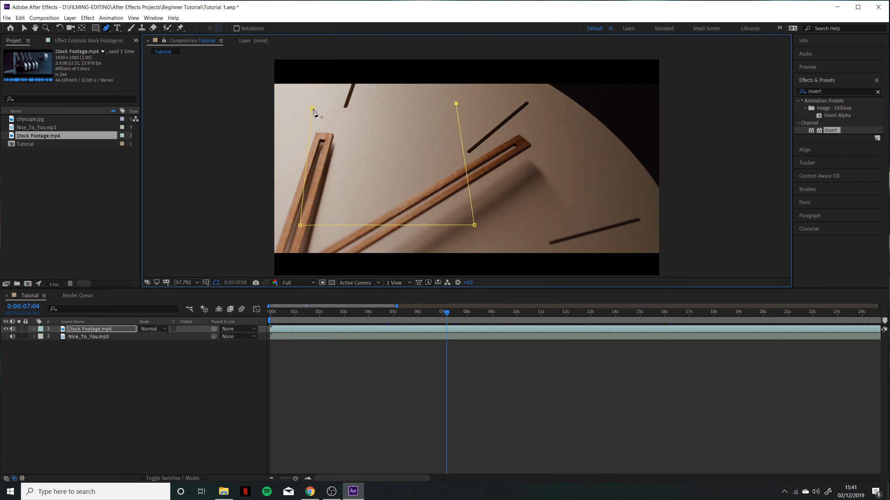
{"action": "left_click", "coordinate": [312, 109]}
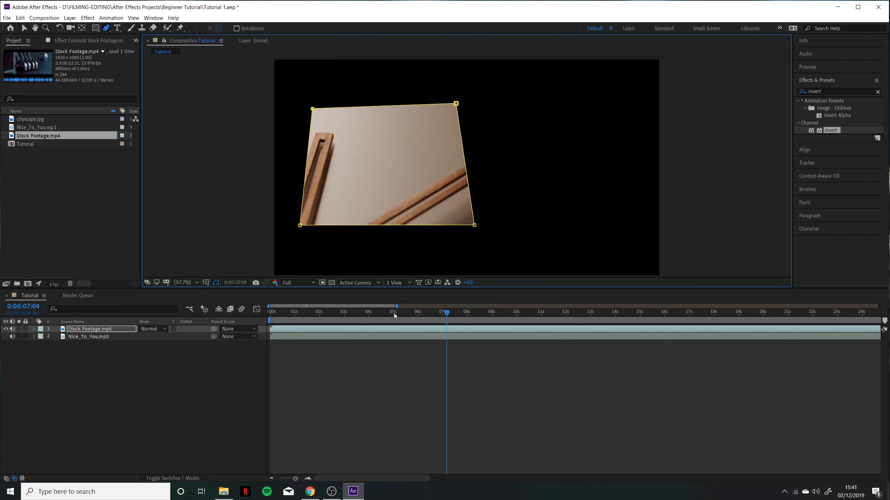
{"action": "key", "text": "Home"}
{"action": "key", "text": "space"}
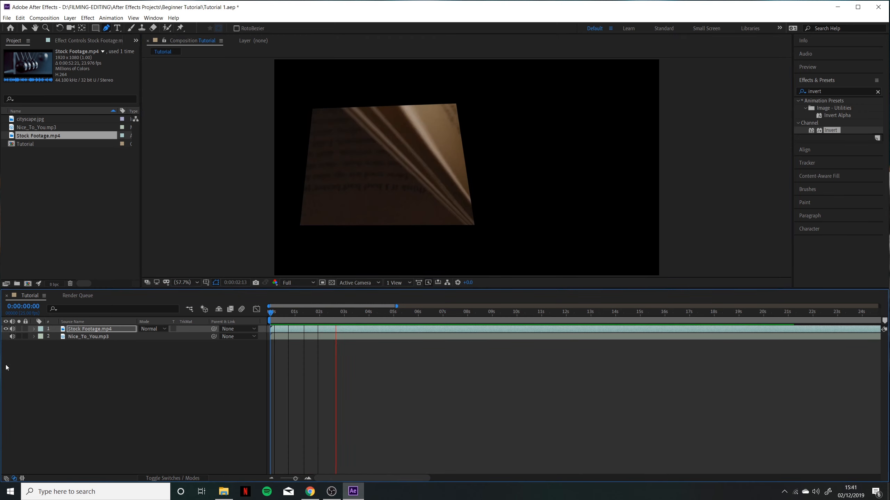
{"action": "key", "text": "space"}
Set the feather of the Stock Footage.mp4 layer's mask to 305 pixels in both directions
{"action": "left_click", "coordinate": [34, 329]}
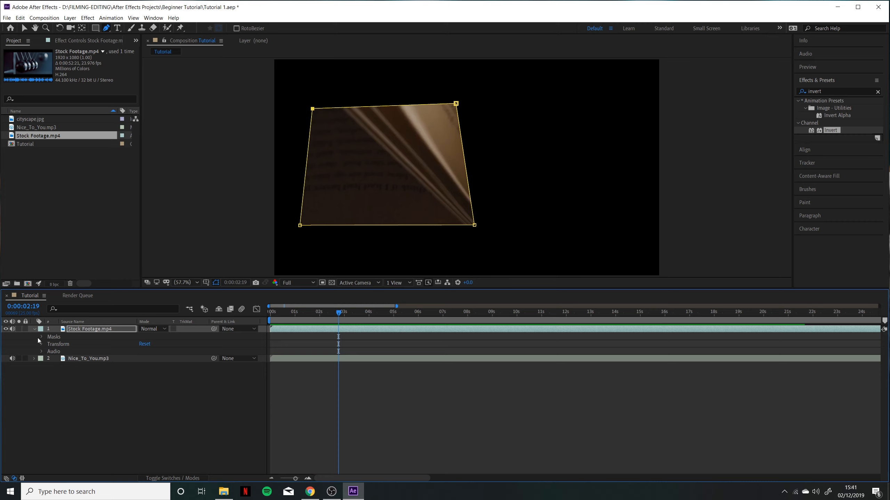
{"action": "left_click", "coordinate": [41, 337]}
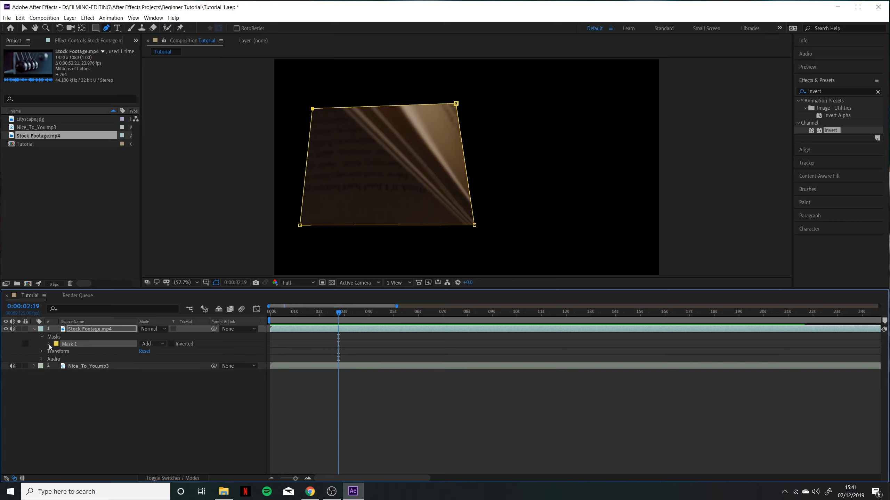
{"action": "left_click", "coordinate": [48, 344]}
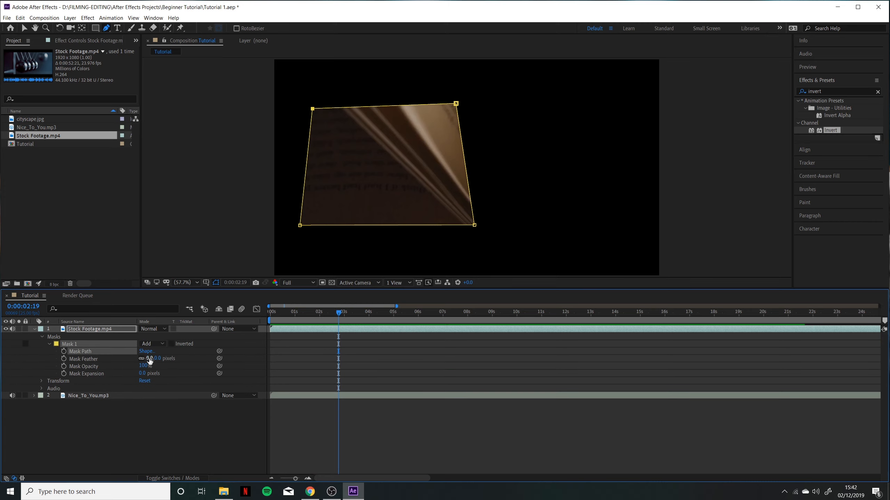
{"action": "left_click_drag", "start_coordinate": [153, 359], "coordinate": [300, 377]}
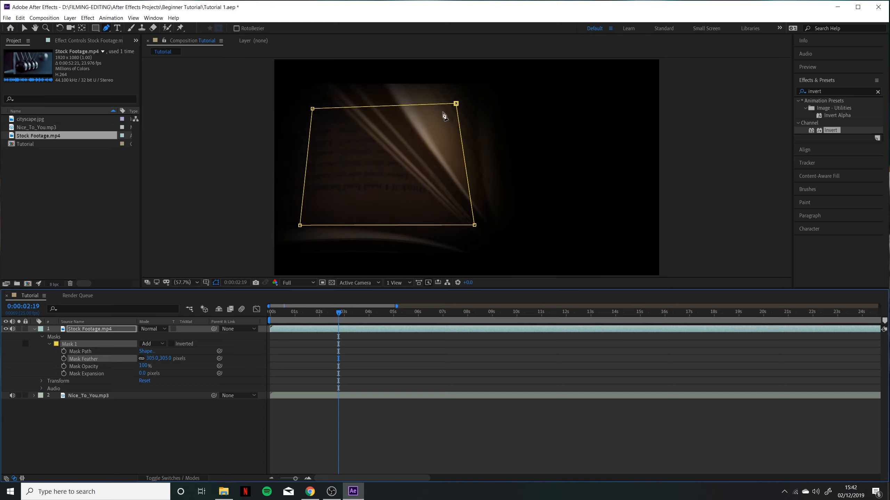
Stretch the Stock Footage.mp4 mask's four corner points out to near the footage's corners and set the mask expansion to -76 pixels
{"action": "left_click", "coordinate": [25, 27]}
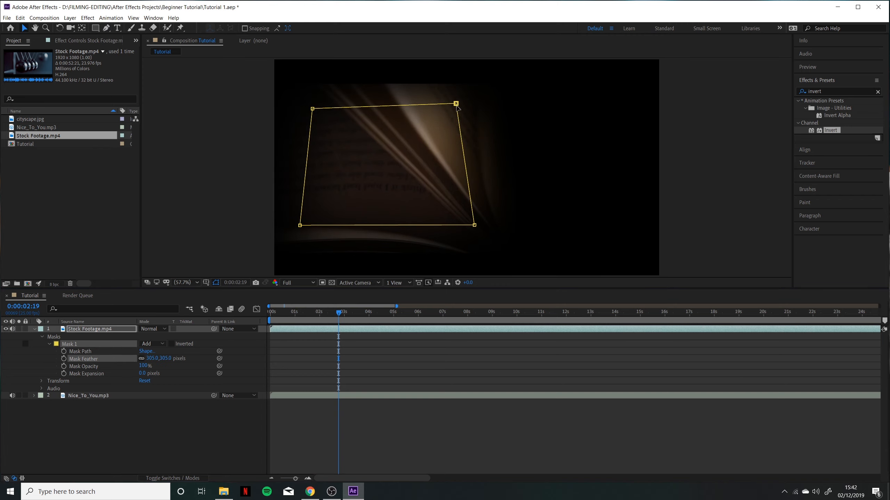
{"action": "left_click_drag", "start_coordinate": [455, 104], "coordinate": [639, 79]}
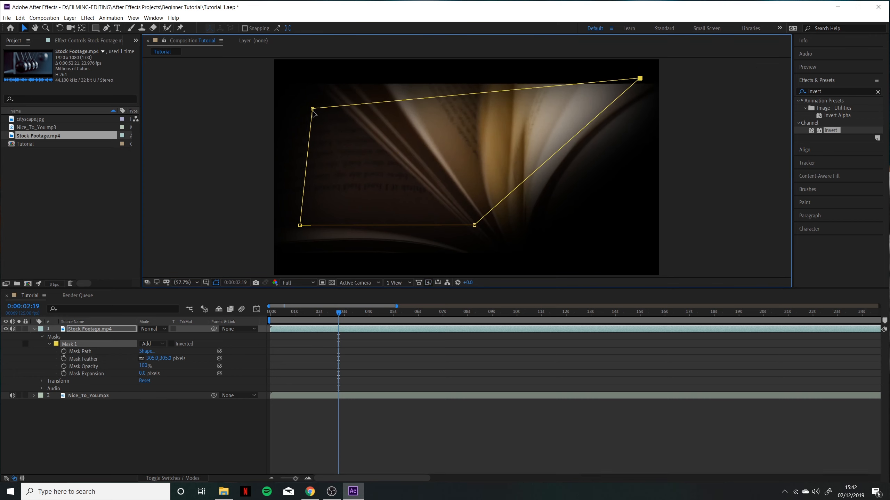
{"action": "left_click_drag", "start_coordinate": [312, 113], "coordinate": [299, 90]}
{"action": "left_click", "coordinate": [300, 226]}
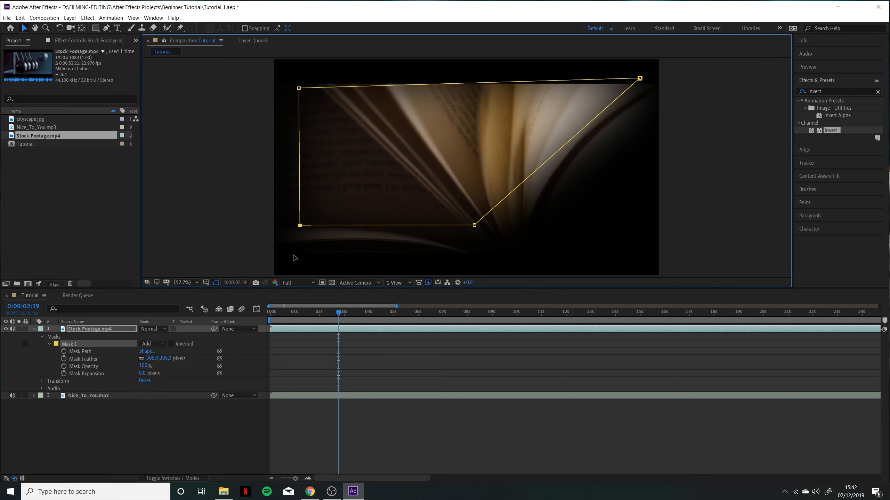
{"action": "left_click_drag", "start_coordinate": [295, 258], "coordinate": [292, 264]}
{"action": "left_click_drag", "start_coordinate": [475, 226], "coordinate": [641, 264]}
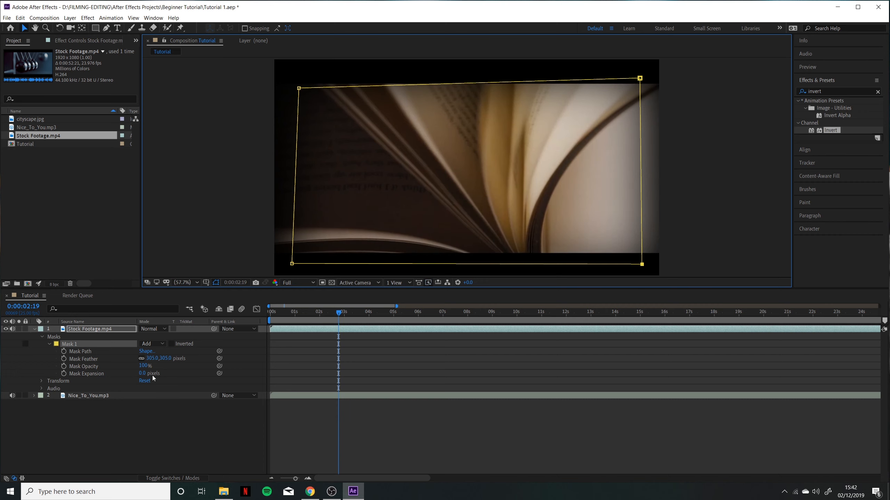
{"action": "left_click_drag", "start_coordinate": [142, 373], "coordinate": [129, 391]}
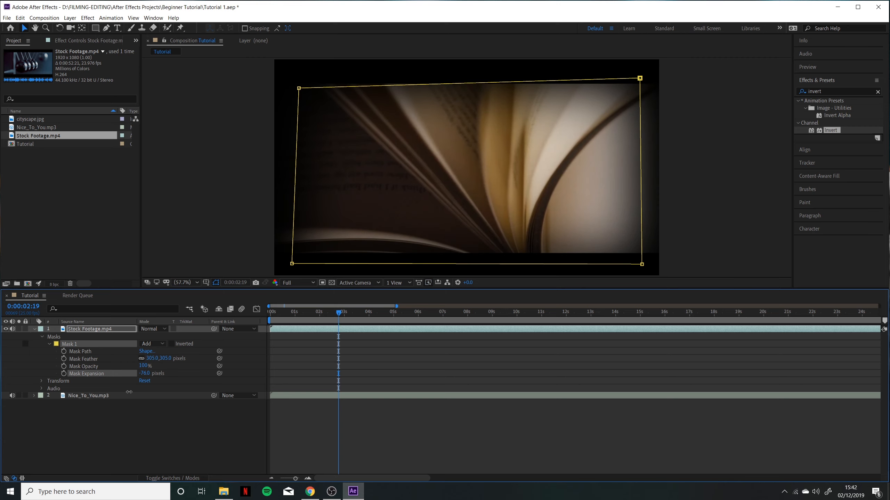
{"action": "left_click_drag", "start_coordinate": [297, 92], "coordinate": [293, 79]}
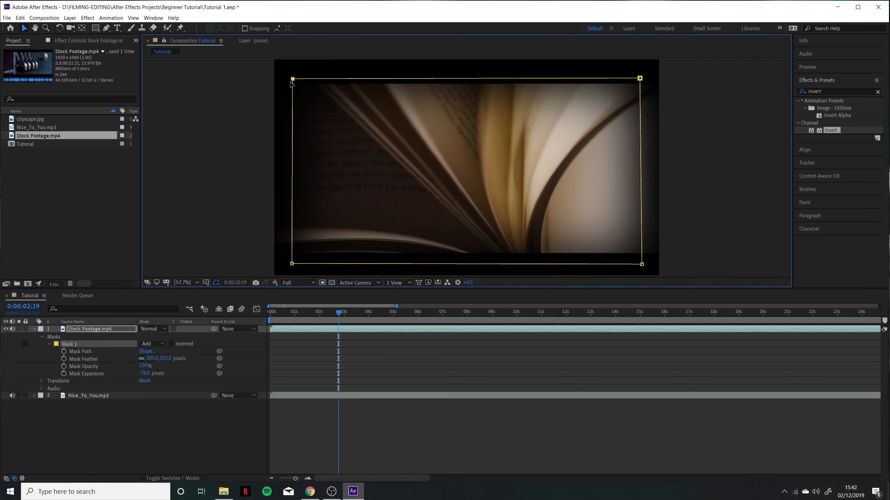
Delete the four-point mask from the Stock Footage.mp4 layer
{"action": "left_click", "coordinate": [99, 421]}
{"action": "left_click", "coordinate": [77, 344]}
{"action": "key", "text": "Delete"}
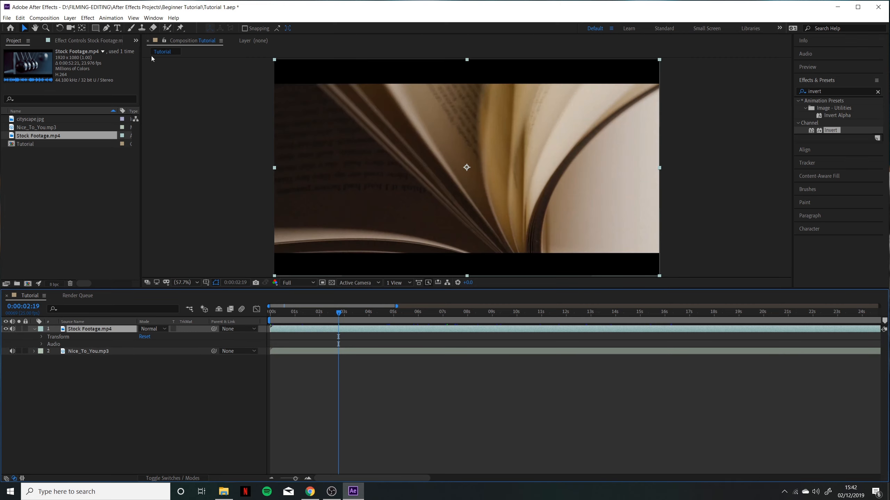
Draw a wide Ellipse tool mask across the middle of the Stock Footage.mp4 layer, spanning most of the picture
{"action": "left_click", "coordinate": [98, 29]}
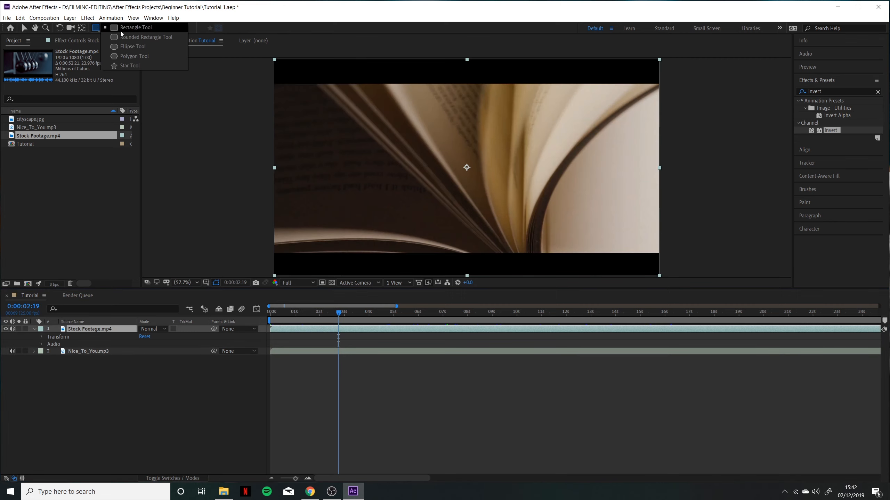
{"action": "left_click", "coordinate": [133, 46]}
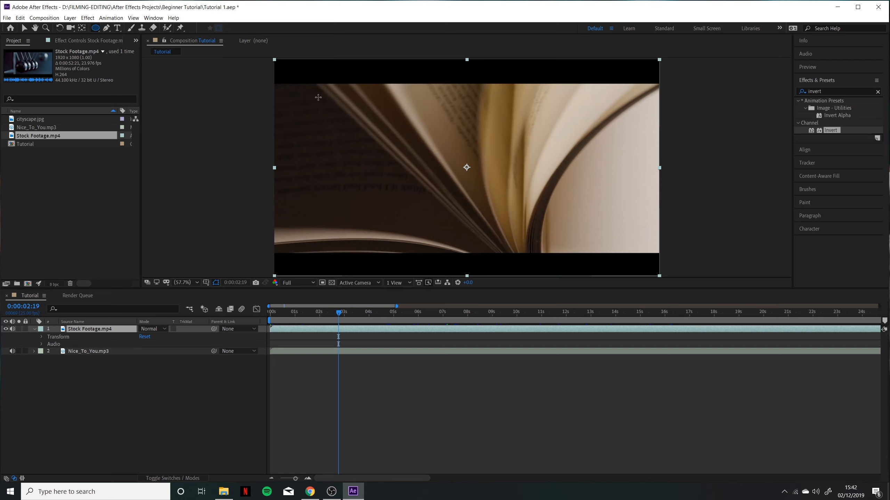
{"action": "left_click_drag", "start_coordinate": [318, 97], "coordinate": [615, 250]}
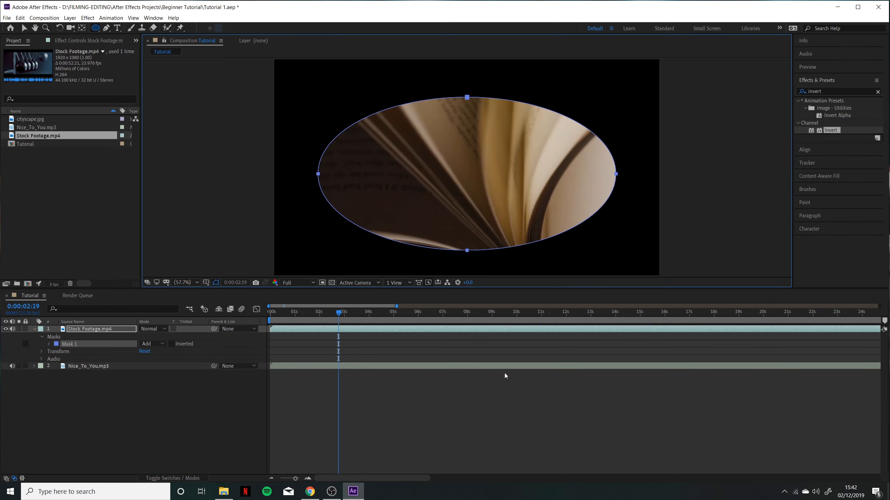
Set the ellipse mask's feather to 312 pixels in both directions and its expansion to -75 pixels, and preview the vignette
{"action": "left_click", "coordinate": [49, 344]}
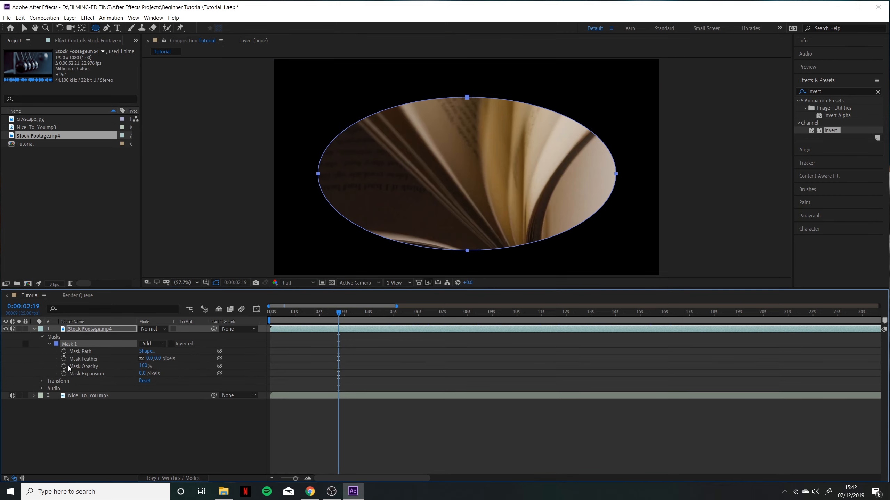
{"action": "left_click_drag", "start_coordinate": [153, 358], "coordinate": [295, 364]}
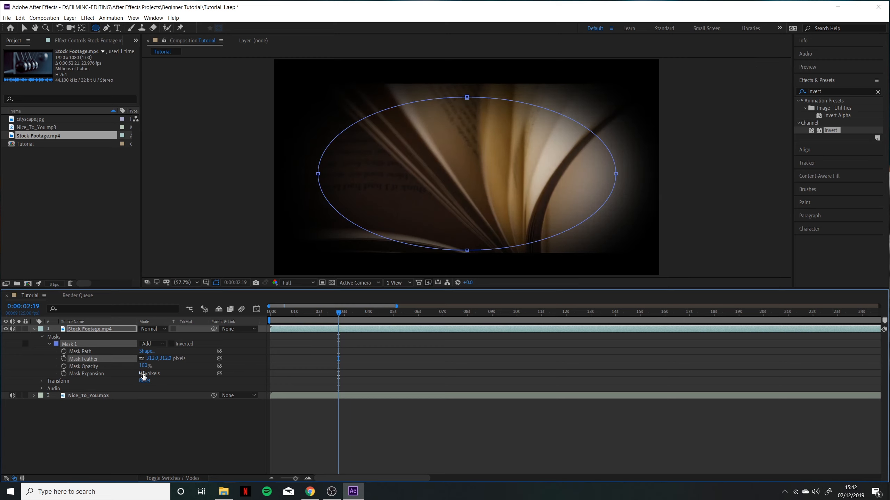
{"action": "left_click_drag", "start_coordinate": [144, 374], "coordinate": [121, 382]}
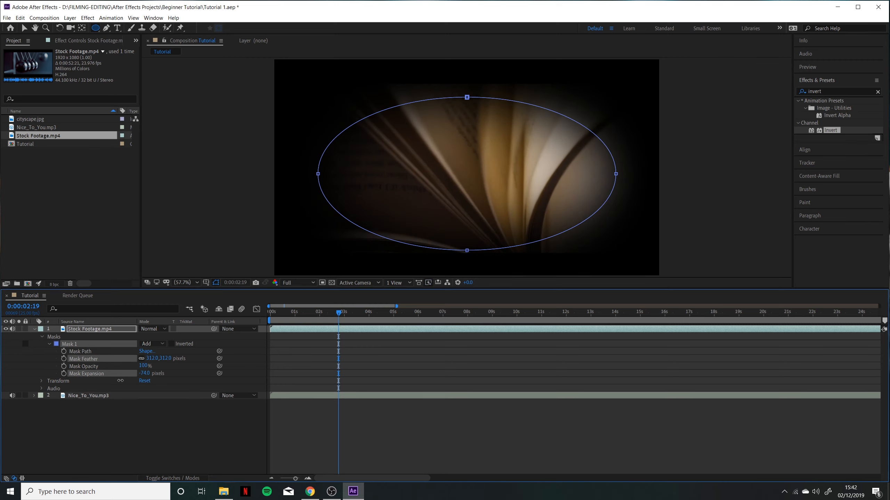
{"action": "key", "text": "space"}
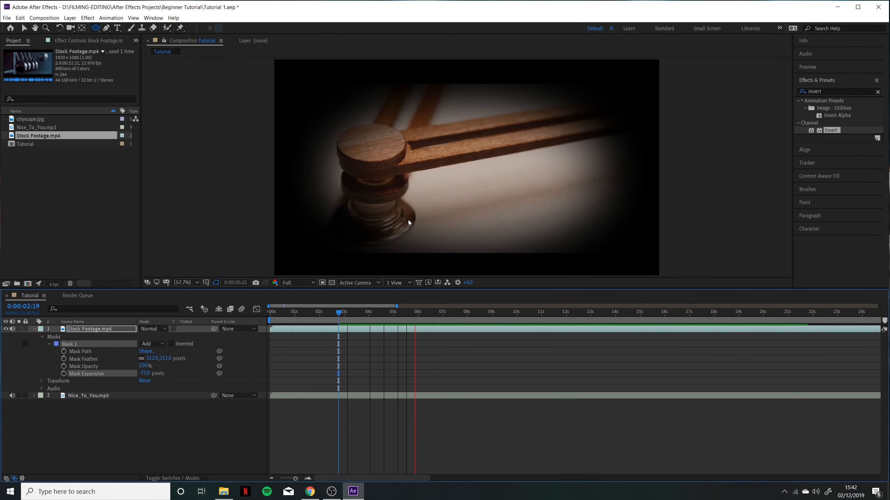
Delete the ellipse mask from the Stock Footage.mp4 layer
{"action": "left_click", "coordinate": [107, 329]}
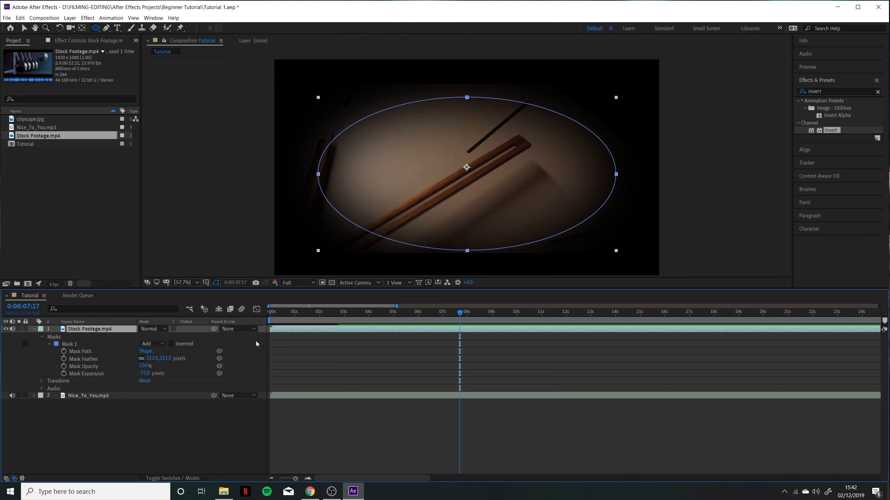
{"action": "left_click", "coordinate": [70, 344]}
{"action": "key", "text": "Delete"}
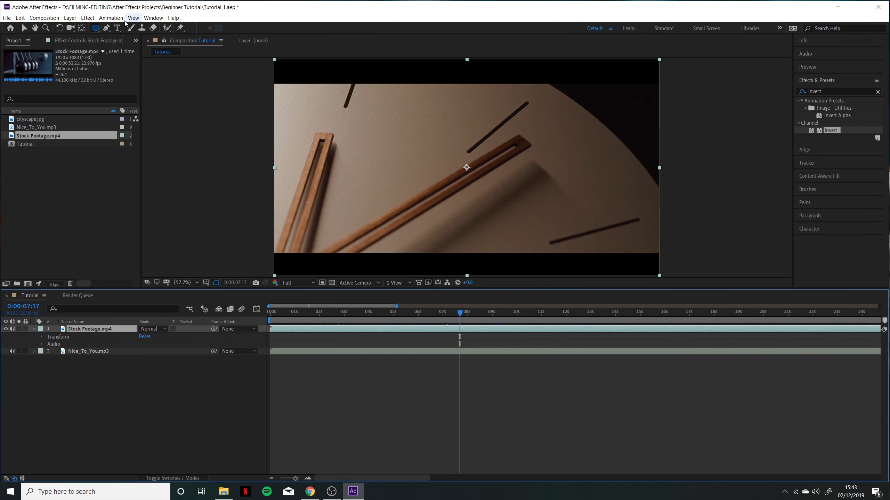
Draw a closed, straight-edged four-point Pen tool mask over the centre of the Stock Footage.mp4 layer
{"action": "left_click", "coordinate": [106, 28]}
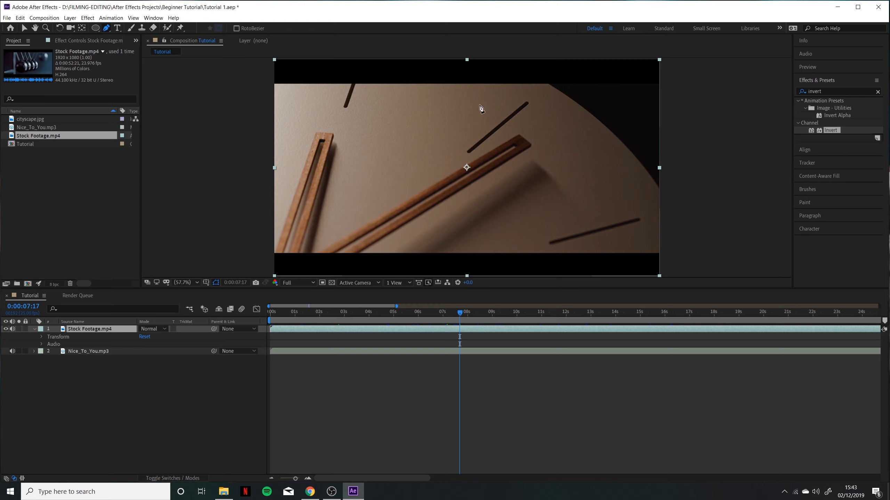
{"action": "left_click", "coordinate": [380, 111]}
{"action": "left_click", "coordinate": [562, 123]}
{"action": "left_click", "coordinate": [571, 208]}
{"action": "left_click", "coordinate": [413, 191]}
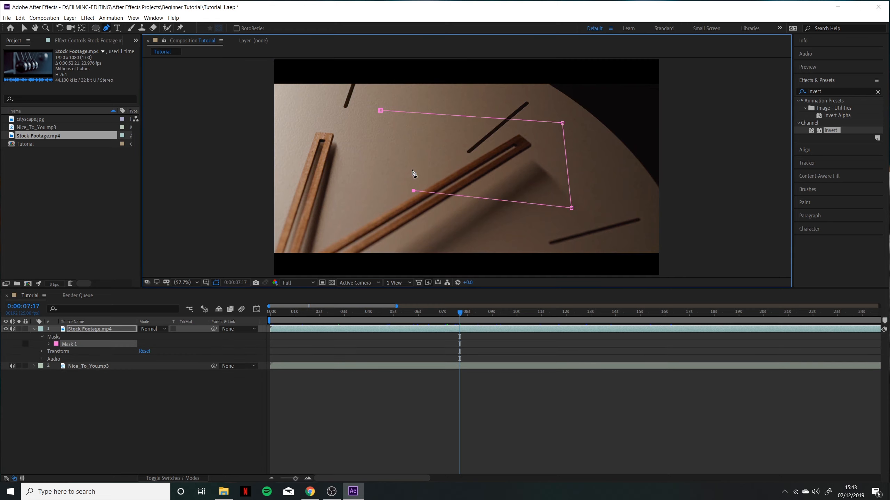
{"action": "left_click", "coordinate": [380, 111]}
Undo all points of the straight-edged mask until it is removed
{"action": "key", "text": "ctrl+z"}
{"action": "key", "text": "ctrl+z"}
{"action": "key", "text": "ctrl+z"}
{"action": "key", "text": "ctrl+z"}
{"action": "key", "text": "ctrl+z"}
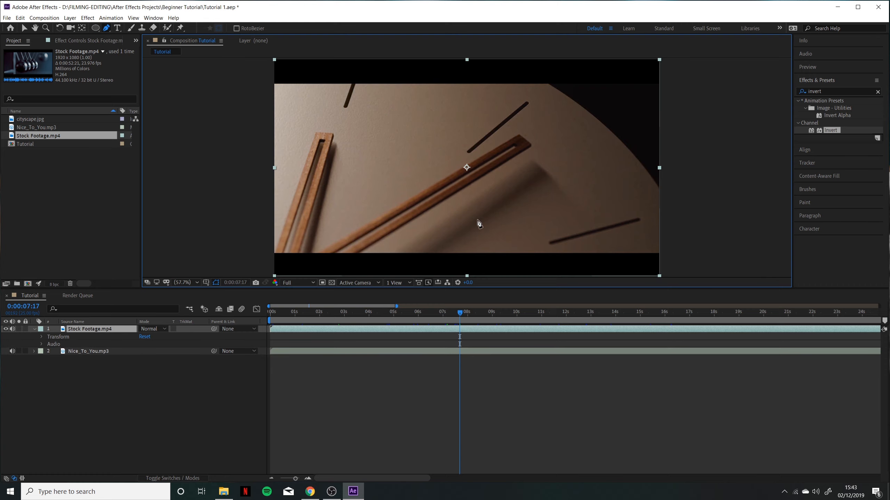
Draw a closed freeform Pen tool mask with smooth curved points over the left and central parts of the Stock Footage.mp4 picture
{"action": "mouse_move", "coordinate": [446, 91]}
{"action": "left_mouse_down"}
{"action": "mouse_move", "coordinate": [463, 94]}
{"action": "mouse_move", "coordinate": [445, 94]}
{"action": "left_mouse_up"}
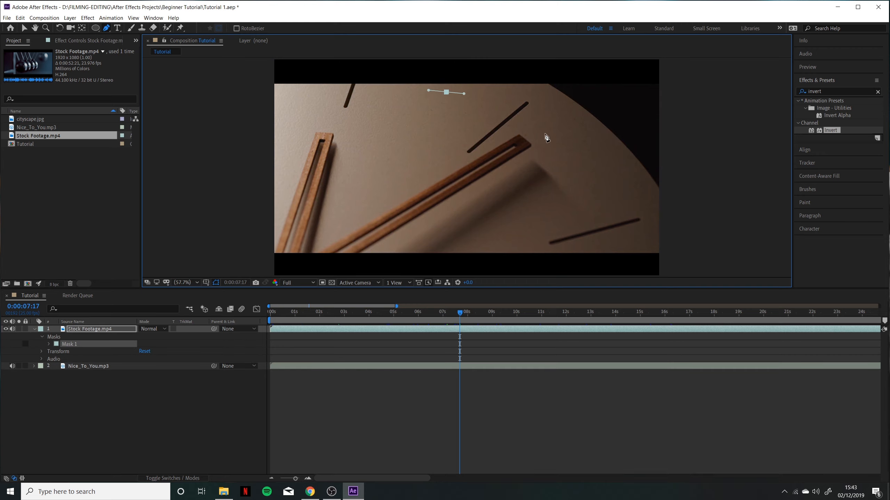
{"action": "left_click_drag", "start_coordinate": [544, 134], "coordinate": [545, 189]}
{"action": "left_click_drag", "start_coordinate": [499, 213], "coordinate": [464, 237]}
{"action": "left_click_drag", "start_coordinate": [392, 193], "coordinate": [335, 172]}
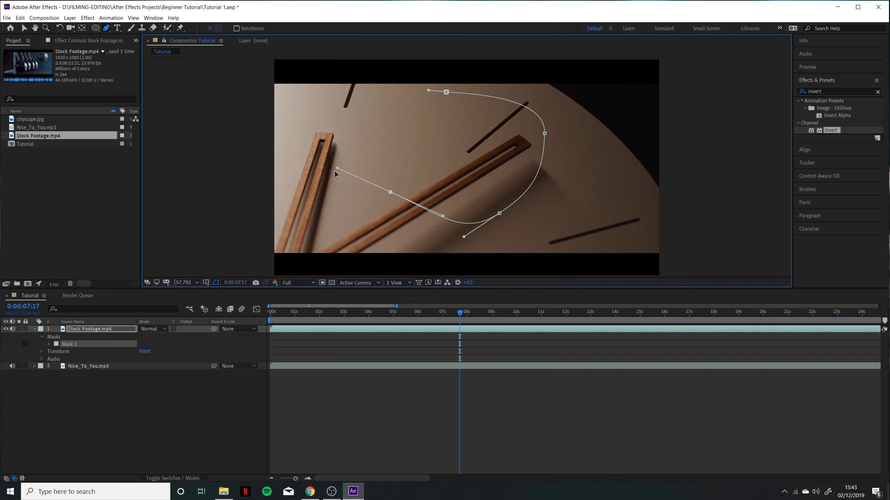
{"action": "left_click_drag", "start_coordinate": [313, 206], "coordinate": [296, 231]}
{"action": "left_click_drag", "start_coordinate": [288, 165], "coordinate": [309, 145]}
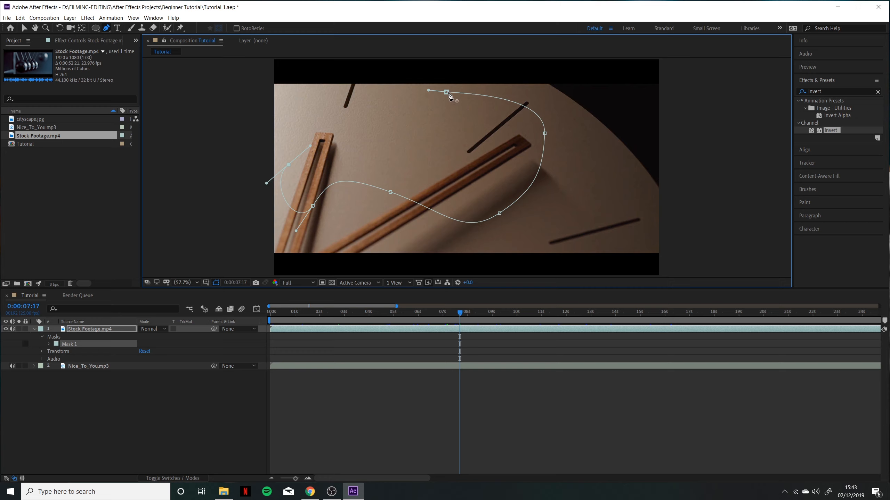
{"action": "left_click_drag", "start_coordinate": [311, 146], "coordinate": [339, 89]}
{"action": "left_click_drag", "start_coordinate": [391, 109], "coordinate": [514, 72]}
Keyframe the mask path at 0:00:07:17 and move the whole curved mask right and slightly down at 0:00:10:06
{"action": "left_click", "coordinate": [24, 28]}
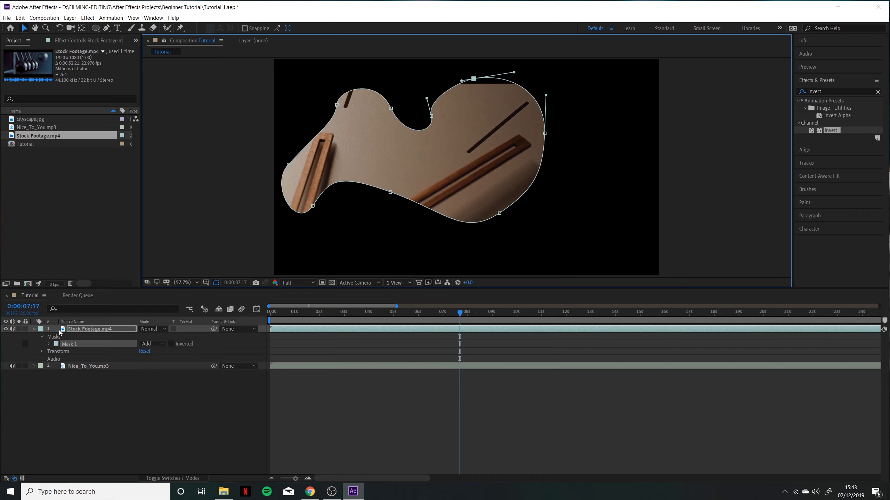
{"action": "left_click", "coordinate": [48, 344]}
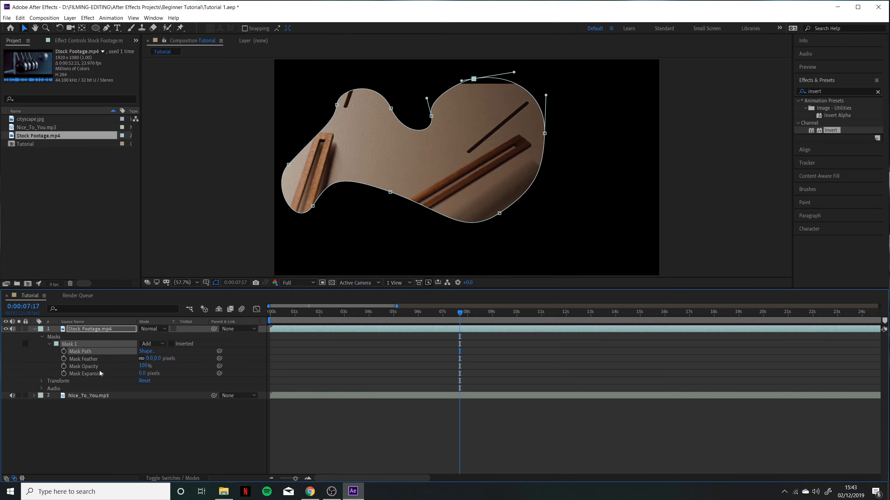
{"action": "left_click", "coordinate": [64, 351]}
{"action": "left_click_drag", "start_coordinate": [465, 313], "coordinate": [523, 316]}
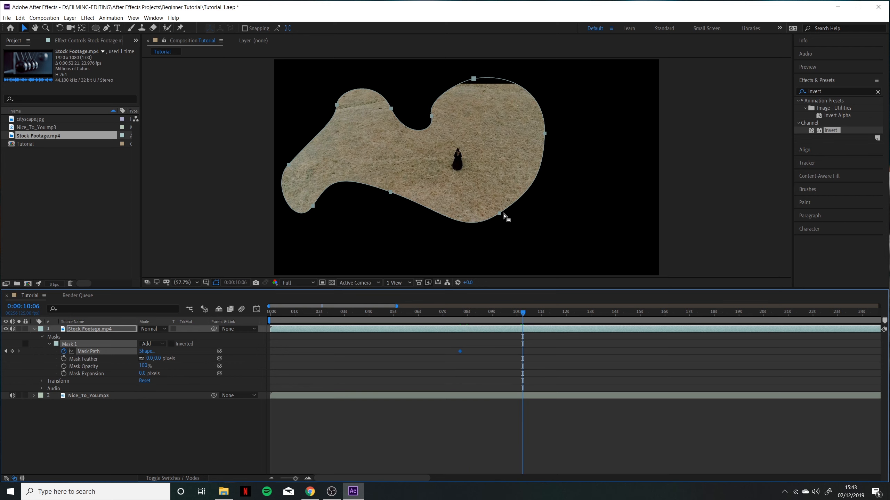
{"action": "left_click_drag", "start_coordinate": [499, 213], "coordinate": [567, 230]}
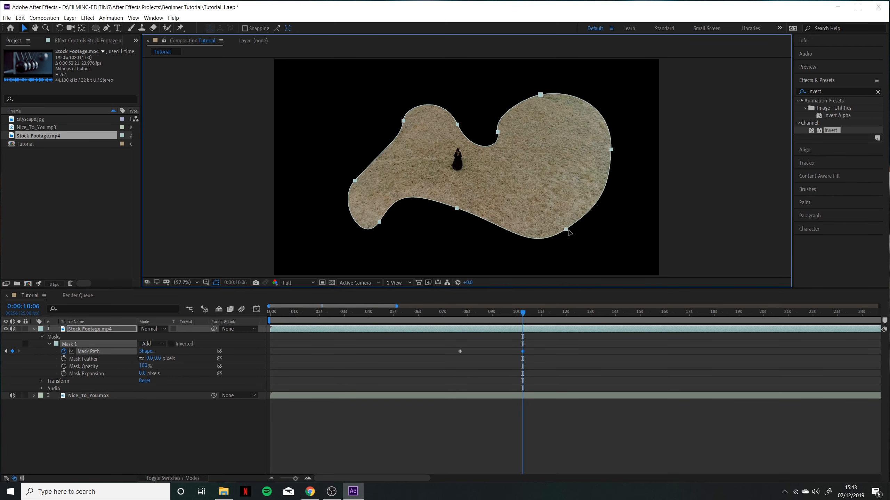
Reshape the curved mask at 0:00:10:06 by moving its lower and left-hand points outward and adjusting the upper-left curve handle
{"action": "left_click", "coordinate": [467, 241]}
{"action": "left_click_drag", "start_coordinate": [458, 209], "coordinate": [437, 249]}
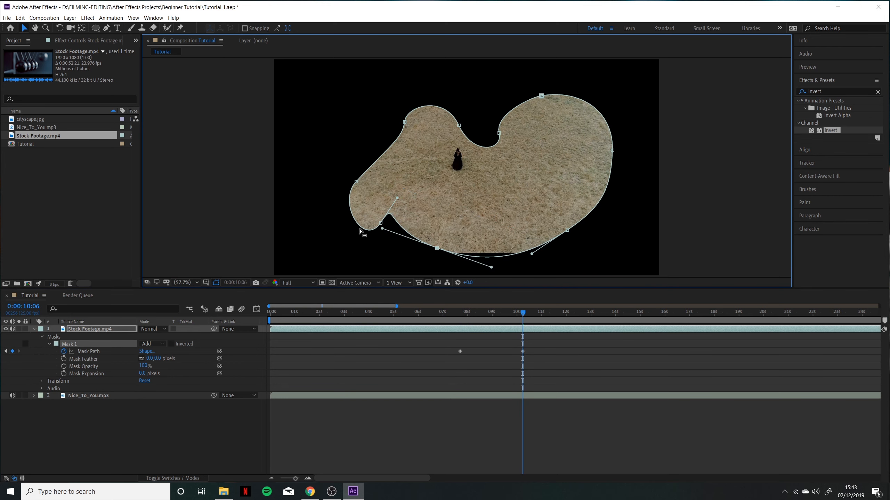
{"action": "left_click_drag", "start_coordinate": [381, 223], "coordinate": [323, 222]}
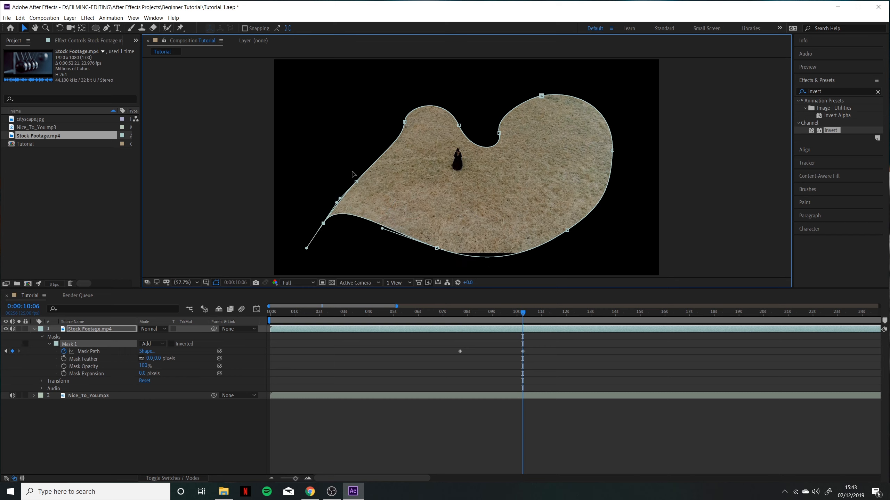
{"action": "left_click_drag", "start_coordinate": [356, 181], "coordinate": [334, 130]}
{"action": "left_click_drag", "start_coordinate": [403, 138], "coordinate": [382, 110]}
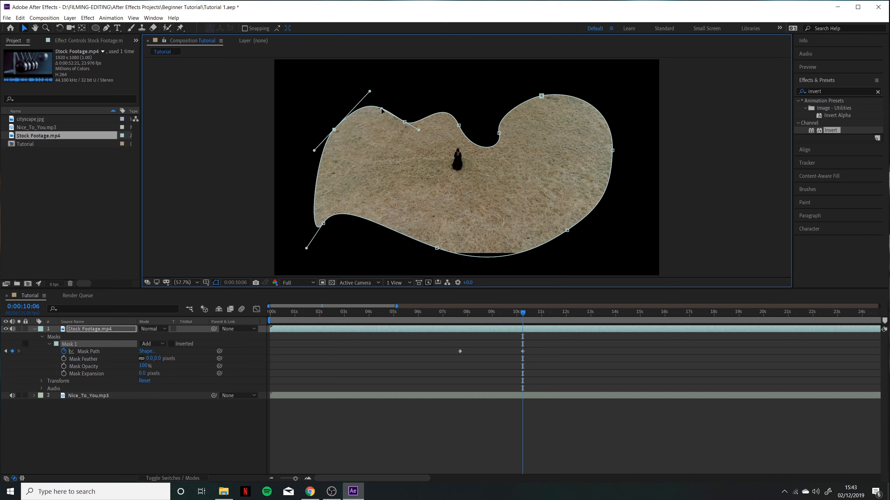
Preview the mask path animation from 0:00:07:09, just before its first keyframe
{"action": "left_click", "coordinate": [453, 313]}
{"action": "key", "text": "space"}
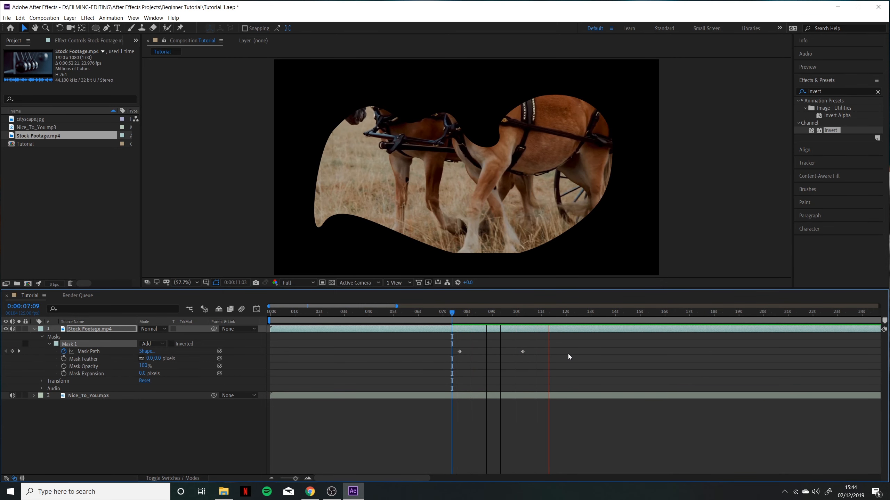
{"action": "key", "text": "space"}
Delete the animated curved mask from the Stock Footage.mp4 layer
{"action": "left_click", "coordinate": [116, 389]}
{"action": "left_click", "coordinate": [77, 345]}
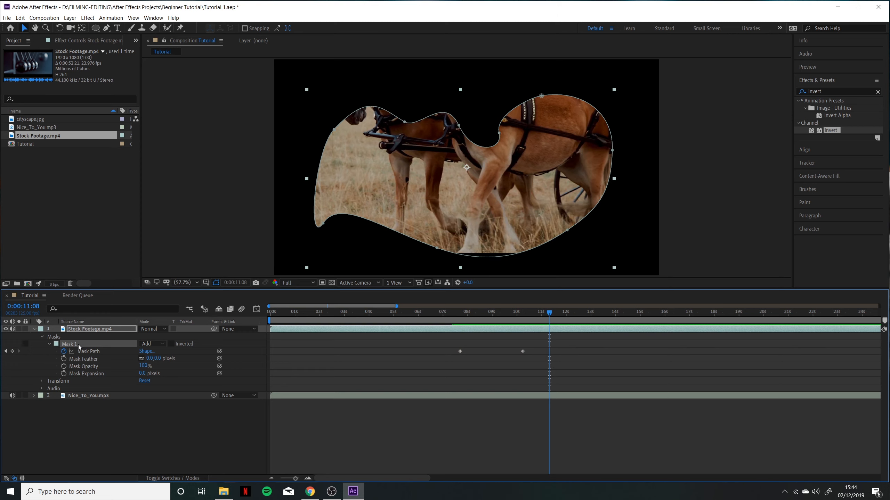
{"action": "key", "text": "Delete"}
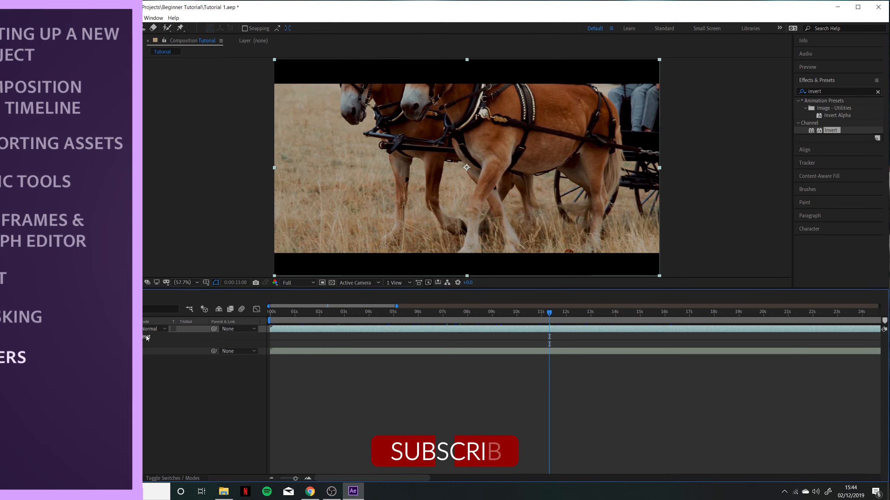
Add a new red solid layer of 1920 x 1080 px above the Stock Footage.mp4 layer
{"action": "key", "text": "u"}
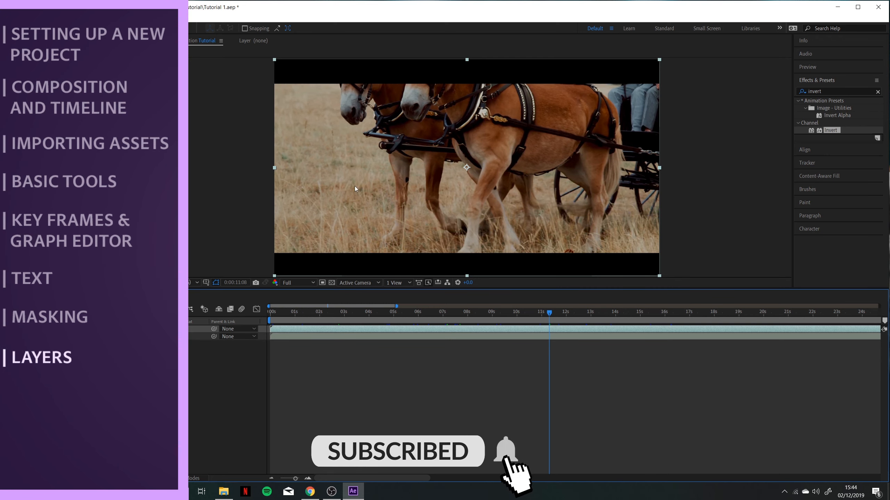
{"action": "left_click", "coordinate": [70, 18]}
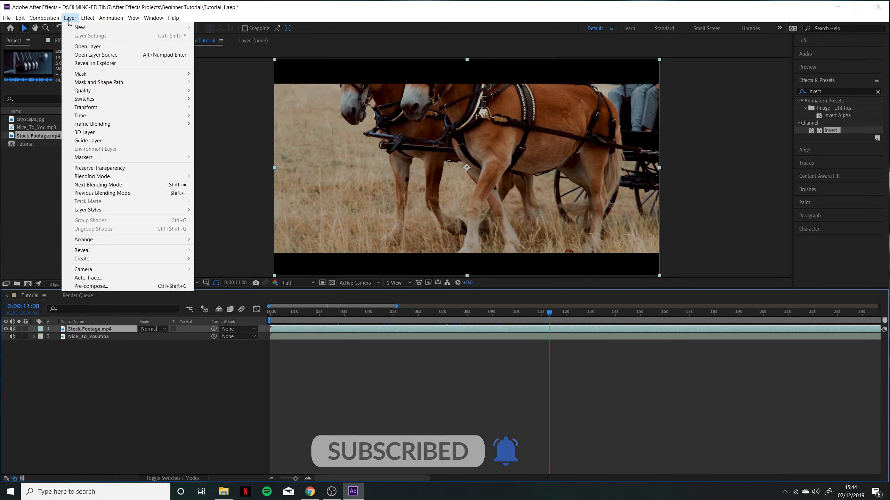
{"action": "mouse_move", "coordinate": [86, 28]}
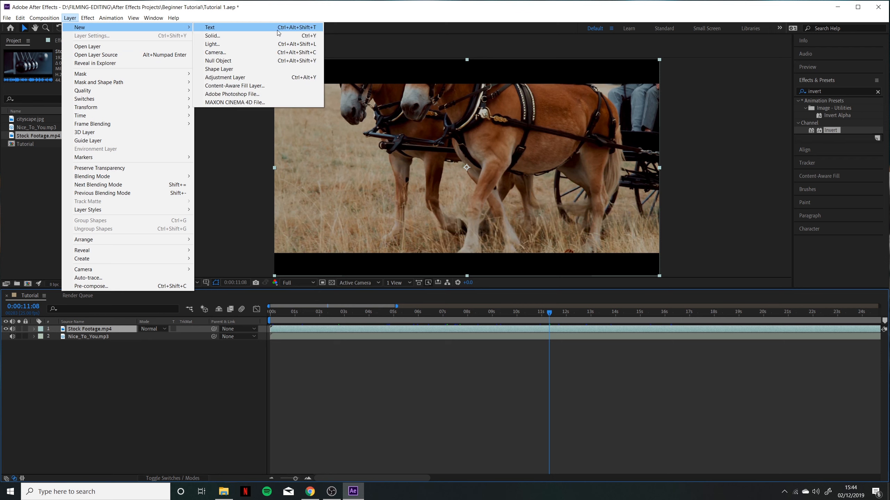
{"action": "mouse_move", "coordinate": [112, 18]}
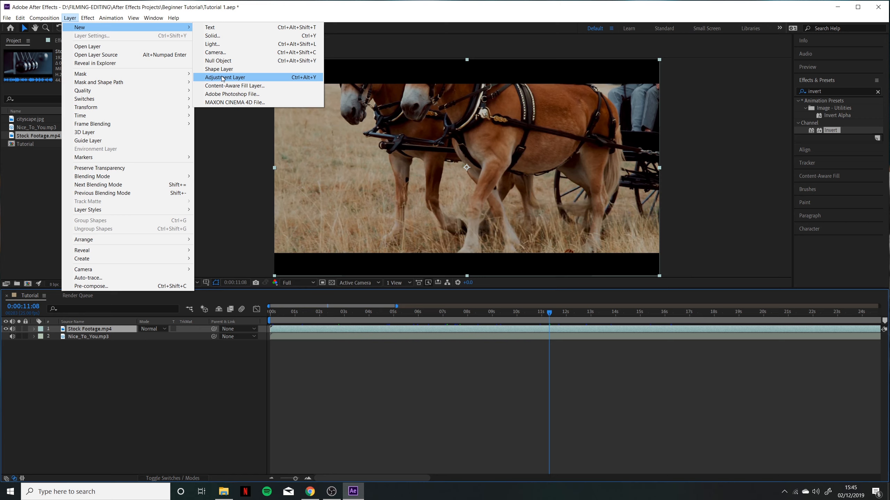
{"action": "left_click", "coordinate": [229, 36]}
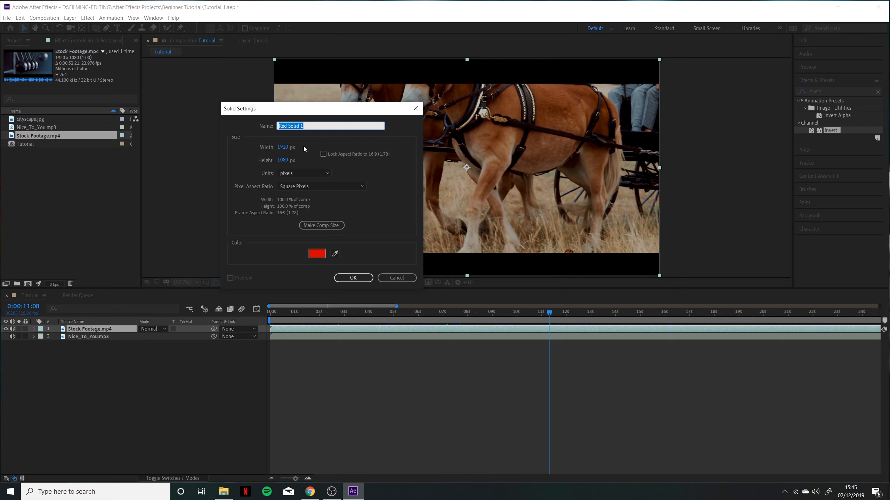
{"action": "left_click", "coordinate": [316, 254]}
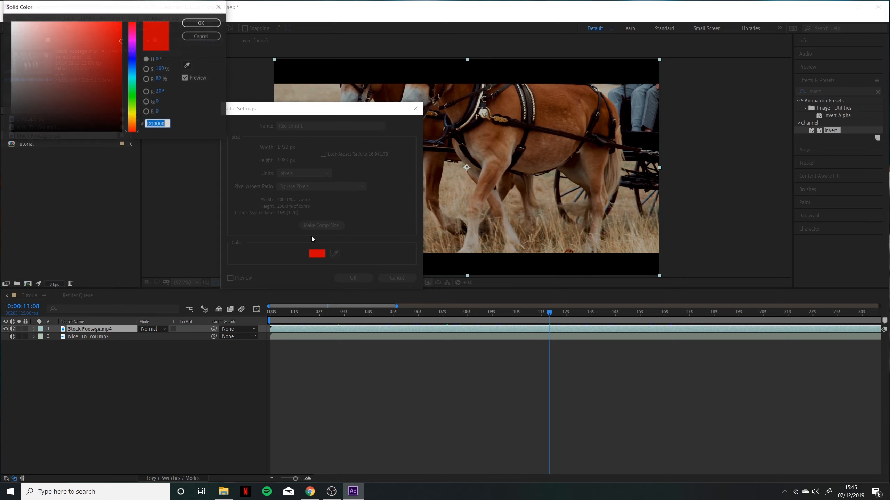
{"action": "left_click", "coordinate": [201, 22]}
{"action": "left_click", "coordinate": [353, 279]}
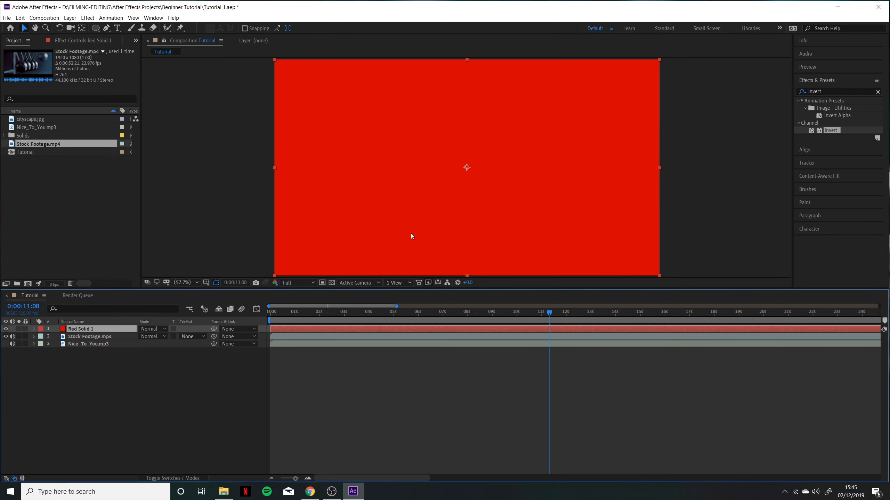
Open the red solid for viewing and change its colour to lime green 43FF00 in its solid settings
{"action": "double_click", "coordinate": [68, 330]}
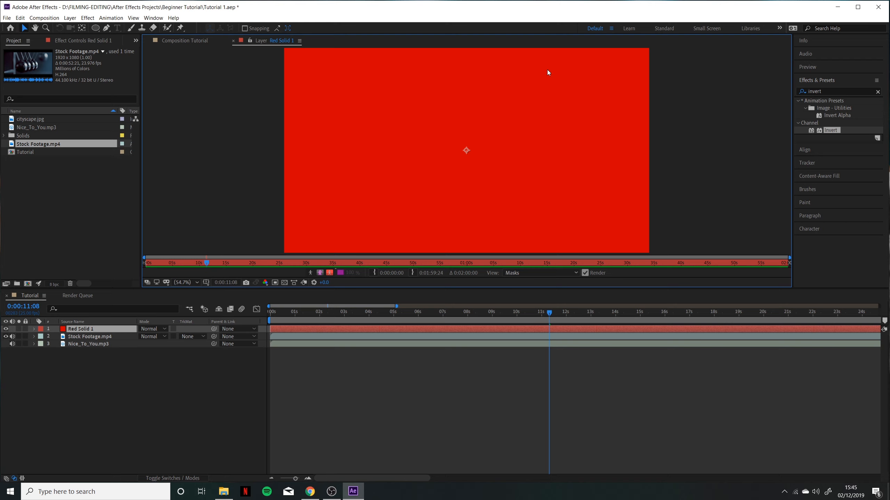
{"action": "left_click", "coordinate": [44, 18]}
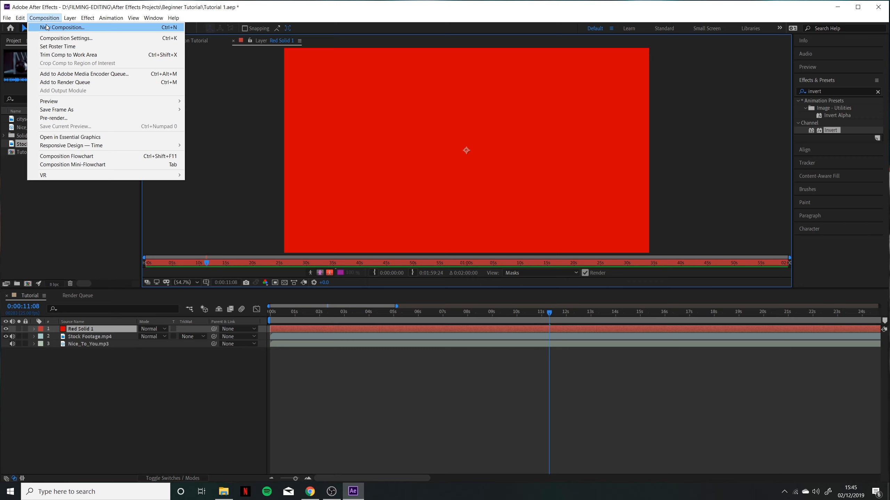
{"action": "mouse_move", "coordinate": [70, 17]}
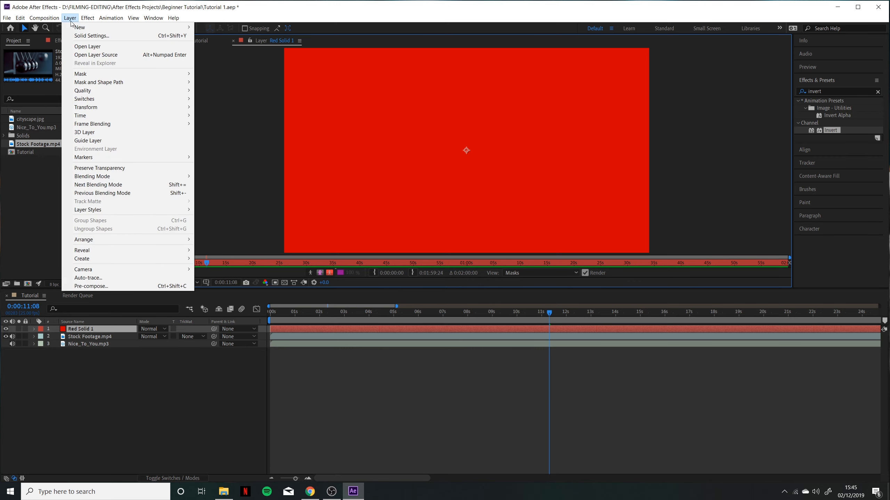
{"action": "left_click", "coordinate": [77, 38]}
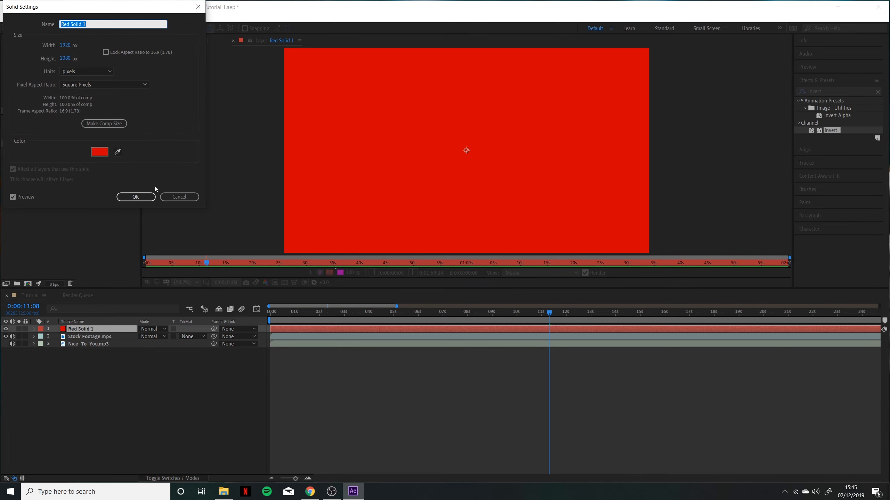
{"action": "left_click", "coordinate": [97, 153]}
{"action": "left_click", "coordinate": [16, 97]}
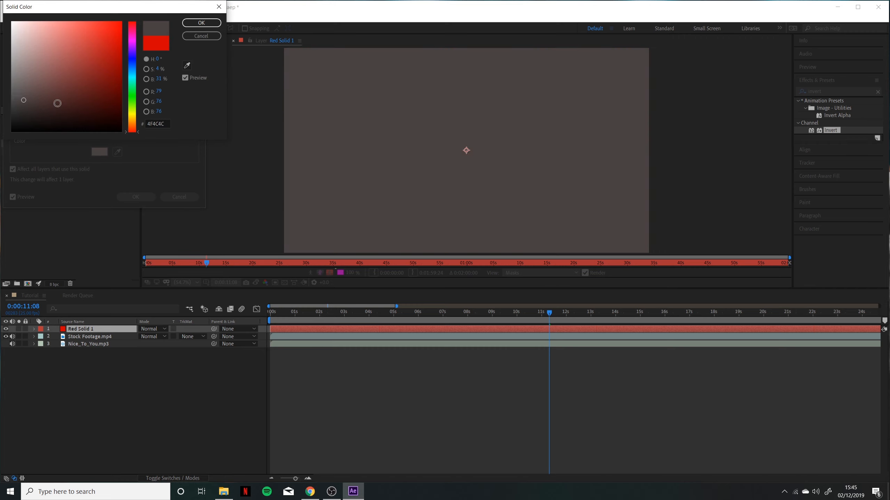
{"action": "left_click_drag", "start_coordinate": [131, 109], "coordinate": [128, 102]}
{"action": "left_click", "coordinate": [119, 24]}
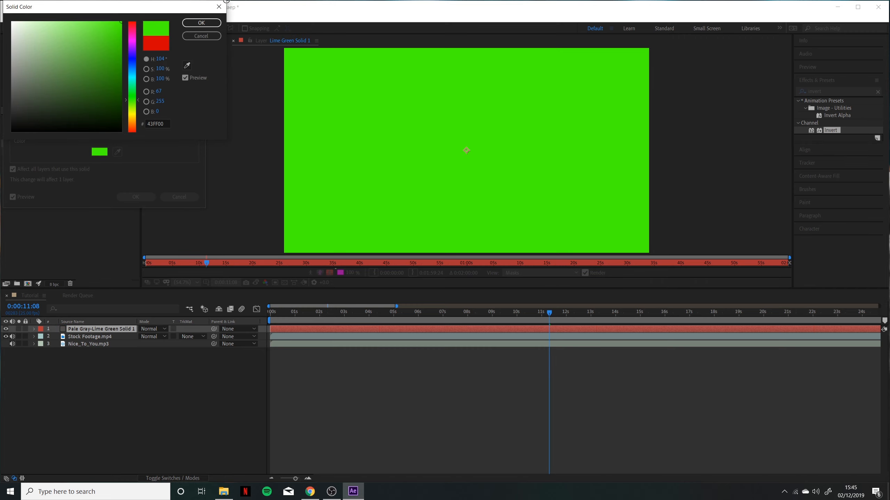
{"action": "left_click", "coordinate": [202, 22]}
{"action": "key", "text": "Return"}
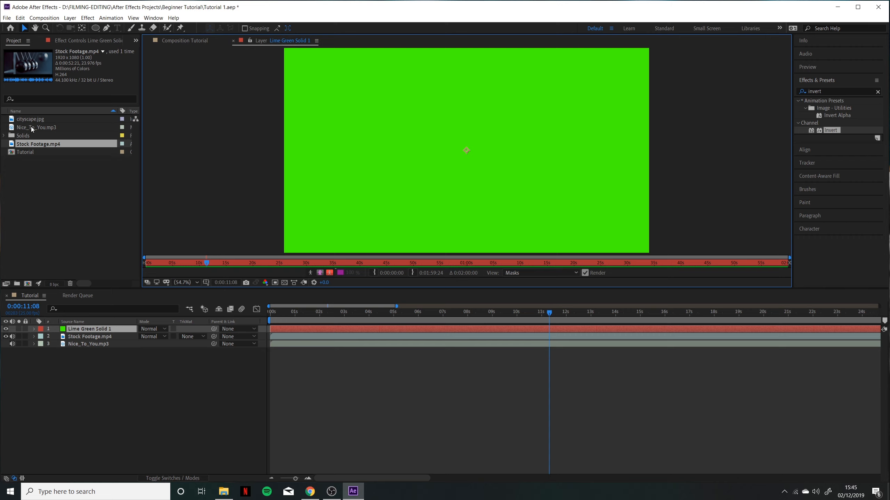
Add a second Stock Footage.mp4 above the green solid starting at about 5 seconds, and mask it with an ellipse over the leftmost ball at 0:00:06:07
{"action": "left_click_drag", "start_coordinate": [41, 144], "coordinate": [395, 330]}
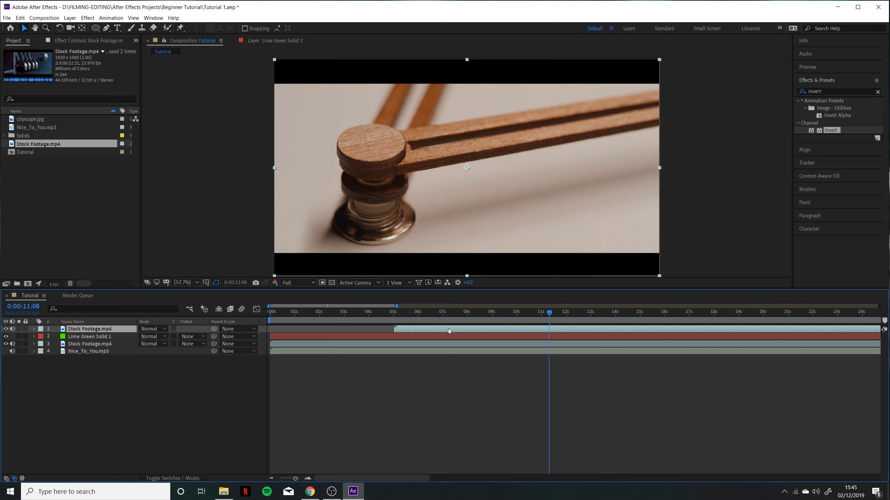
{"action": "mouse_move", "coordinate": [427, 317]}
{"action": "left_mouse_down"}
{"action": "mouse_move", "coordinate": [407, 315]}
{"action": "mouse_move", "coordinate": [425, 317]}
{"action": "left_mouse_up"}
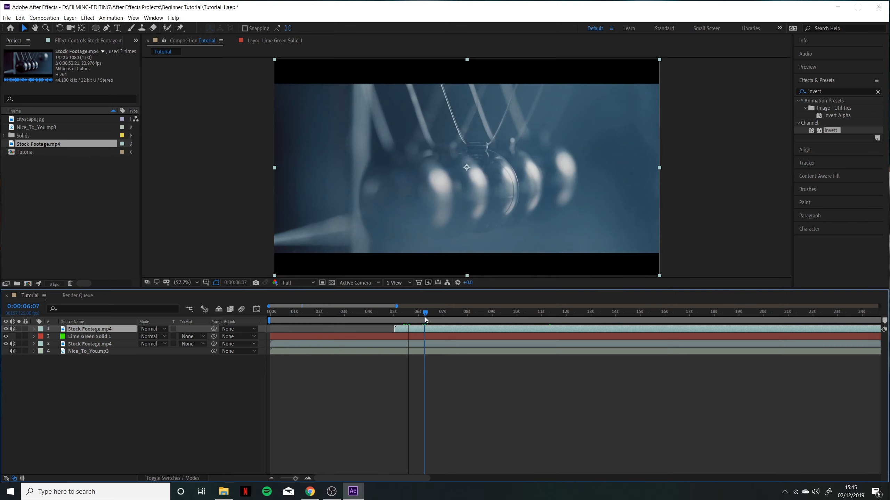
{"action": "left_click", "coordinate": [98, 29]}
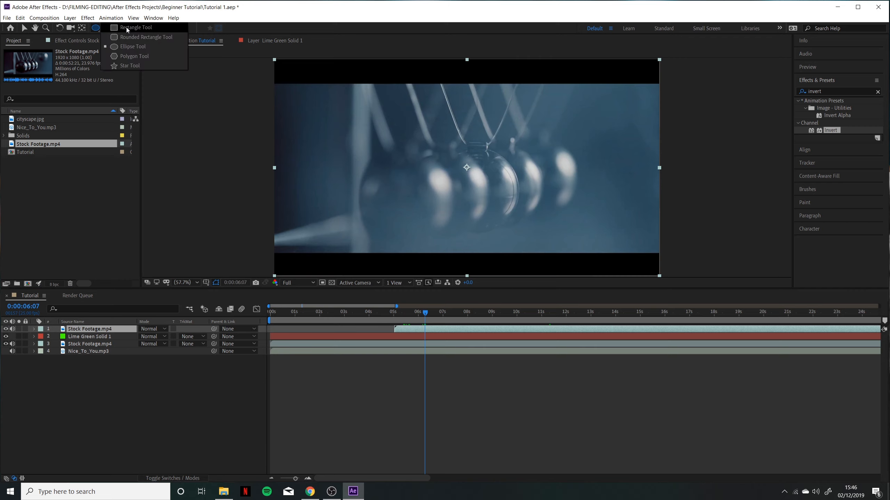
{"action": "left_click", "coordinate": [126, 28]}
{"action": "left_click_drag", "start_coordinate": [98, 33], "coordinate": [128, 45]}
{"action": "left_click_drag", "start_coordinate": [360, 150], "coordinate": [462, 260]}
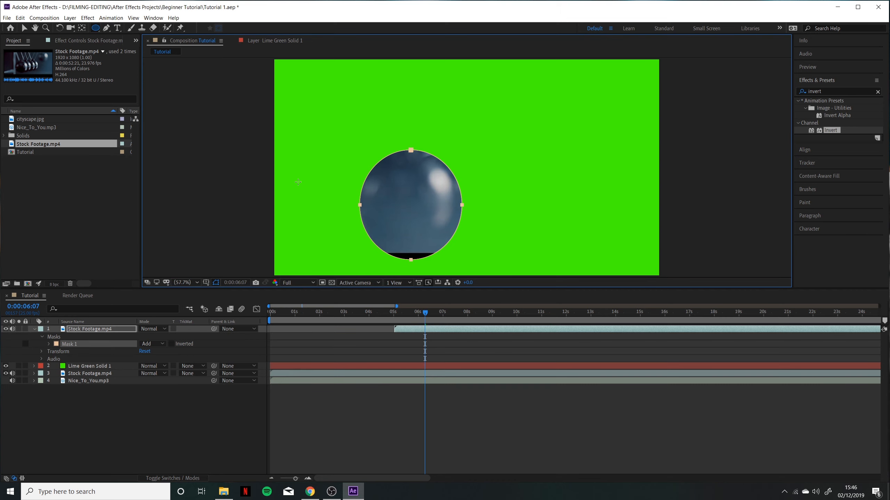
{"action": "left_click", "coordinate": [24, 28]}
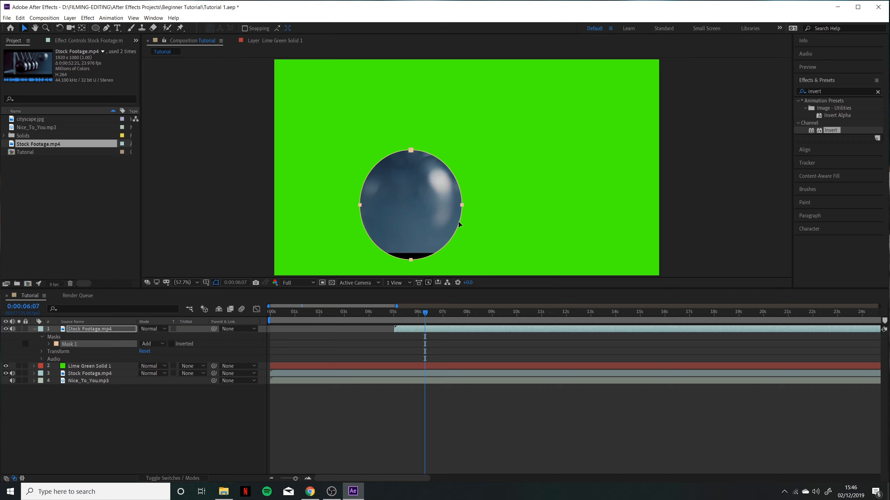
{"action": "left_click", "coordinate": [401, 366]}
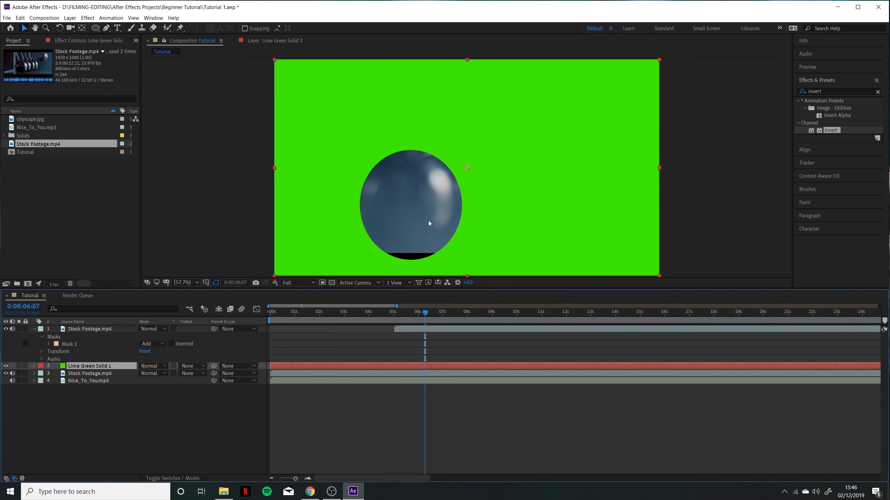
{"action": "left_click", "coordinate": [83, 330]}
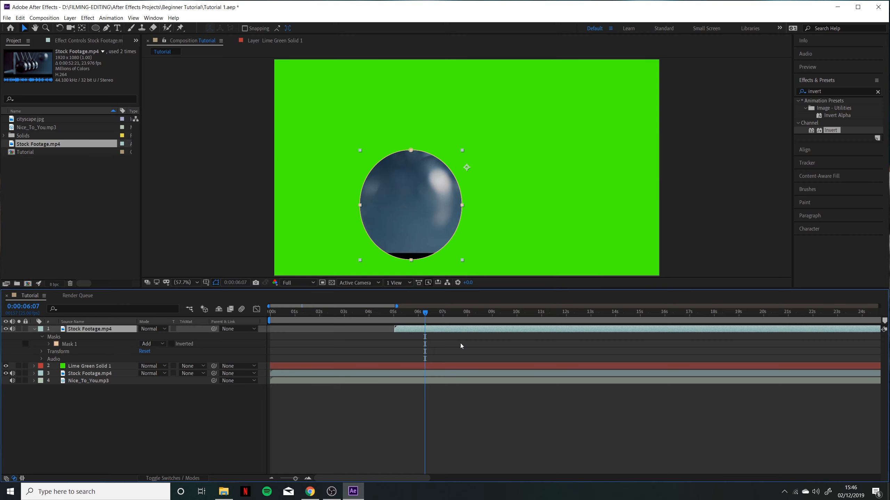
Delete the lime green solid layer and the ellipse mask on the upper Stock Footage.mp4 layer
{"action": "left_click", "coordinate": [87, 367]}
{"action": "key", "text": "Delete"}
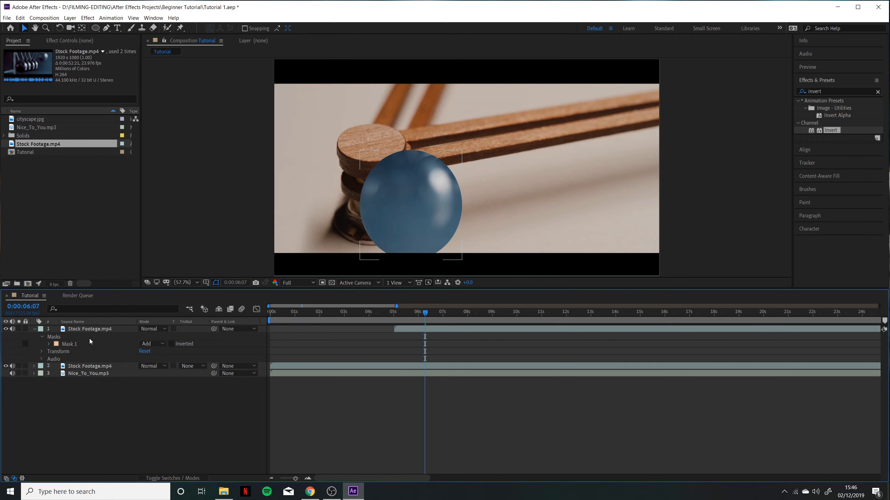
{"action": "left_click", "coordinate": [76, 345]}
{"action": "key", "text": "Delete"}
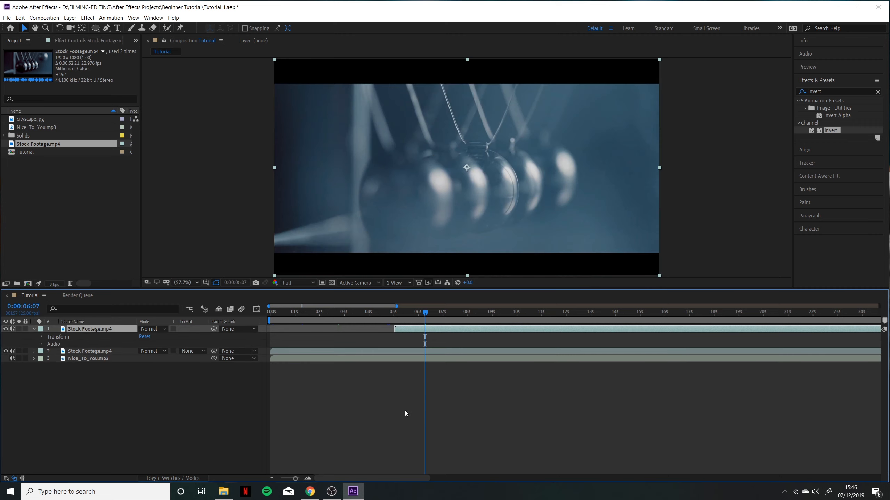
Delete the upper Stock Footage.mp4 layer that starts at about 5 seconds
{"action": "left_click", "coordinate": [406, 411]}
{"action": "left_click", "coordinate": [403, 330]}
{"action": "key", "text": "Delete"}
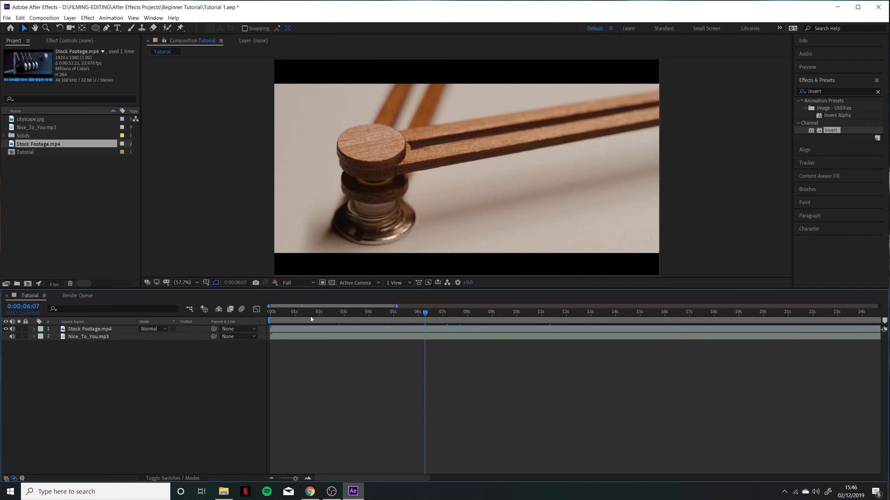
At 0:00:01:23, add a black solid layer above the Stock Footage.mp4 layer
{"action": "left_click_drag", "start_coordinate": [302, 314], "coordinate": [318, 303]}
{"action": "left_click", "coordinate": [70, 17]}
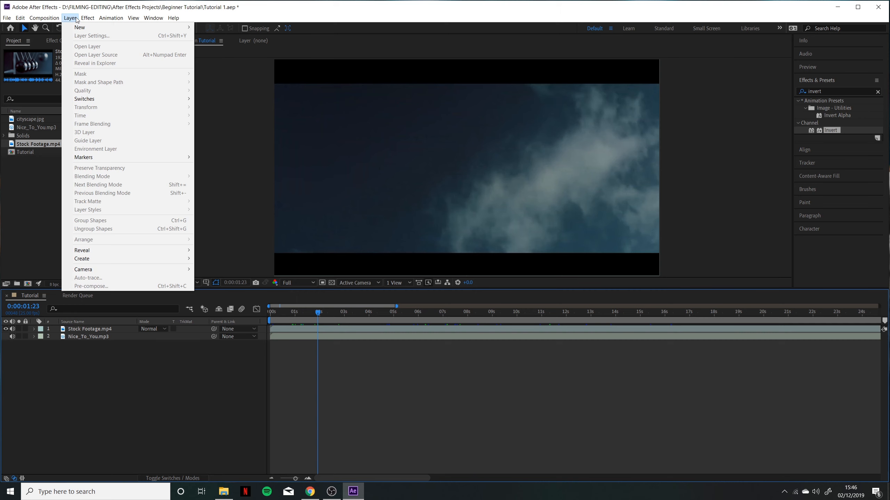
{"action": "mouse_move", "coordinate": [87, 18]}
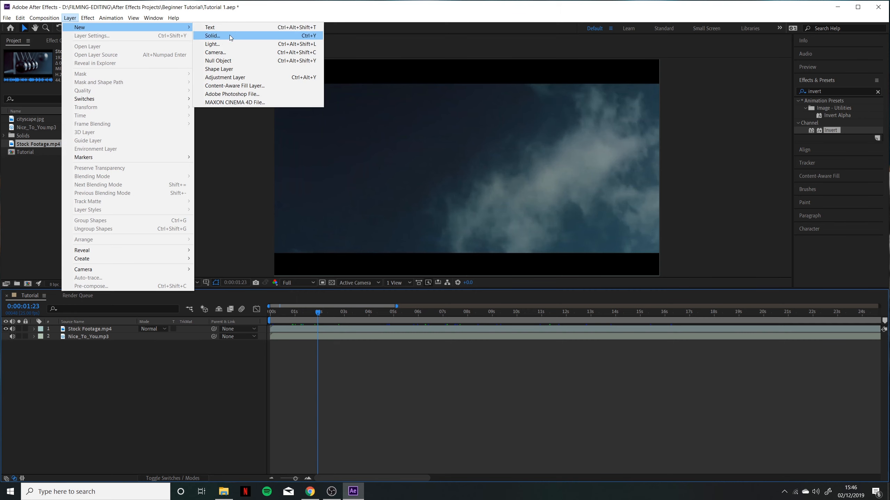
{"action": "left_click", "coordinate": [212, 36]}
{"action": "left_click", "coordinate": [316, 253]}
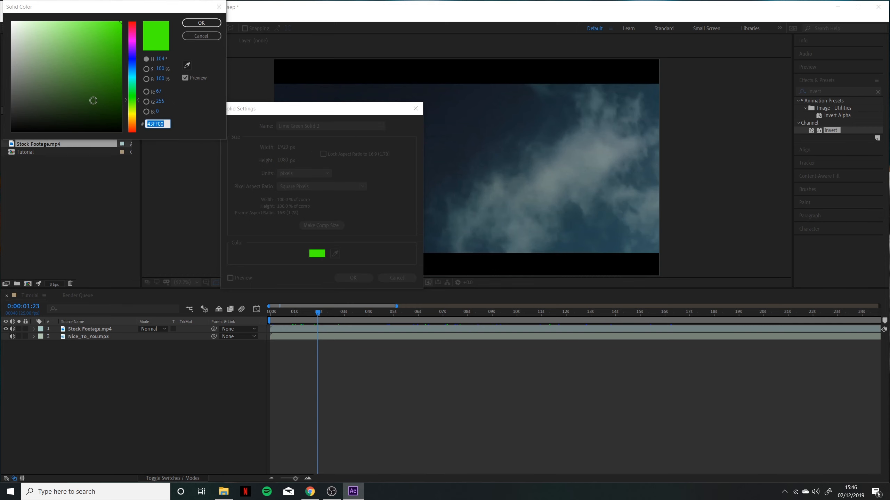
{"action": "left_click_drag", "start_coordinate": [94, 99], "coordinate": [12, 131]}
{"action": "left_click", "coordinate": [197, 26]}
{"action": "left_click", "coordinate": [367, 276]}
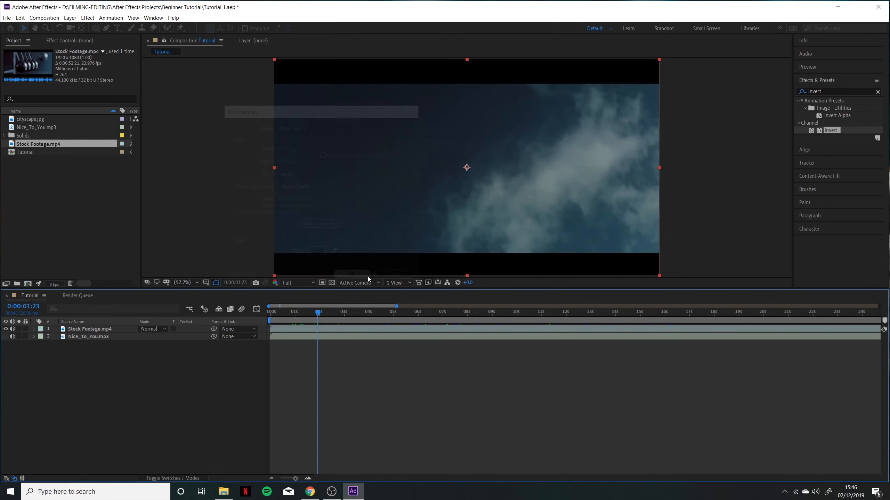
Draw a wide ellipse mask across most of the black solid and set the mask mode to Subtract
{"action": "left_click_drag", "start_coordinate": [95, 28], "coordinate": [130, 61]}
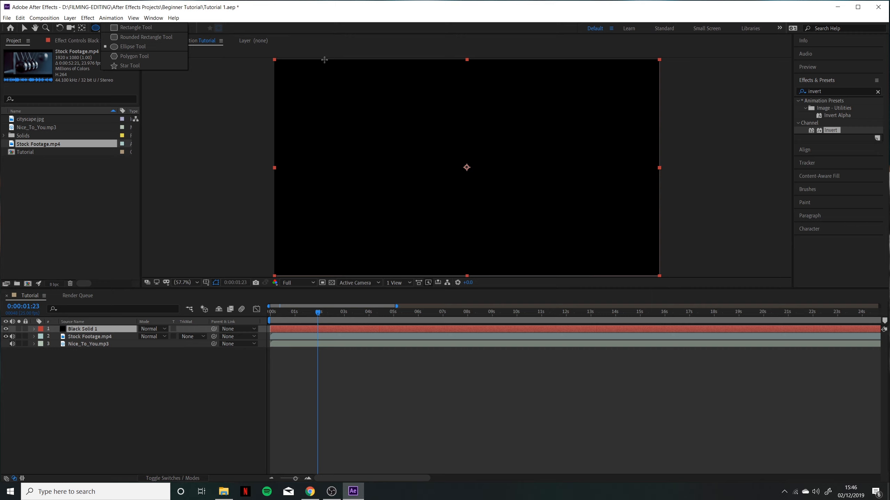
{"action": "left_click_drag", "start_coordinate": [297, 92], "coordinate": [639, 256]}
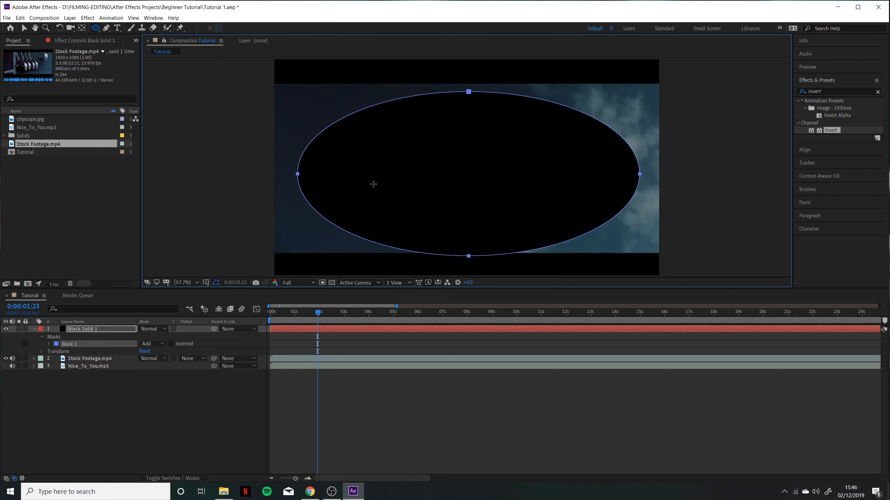
{"action": "left_click", "coordinate": [153, 345]}
{"action": "left_click", "coordinate": [159, 370]}
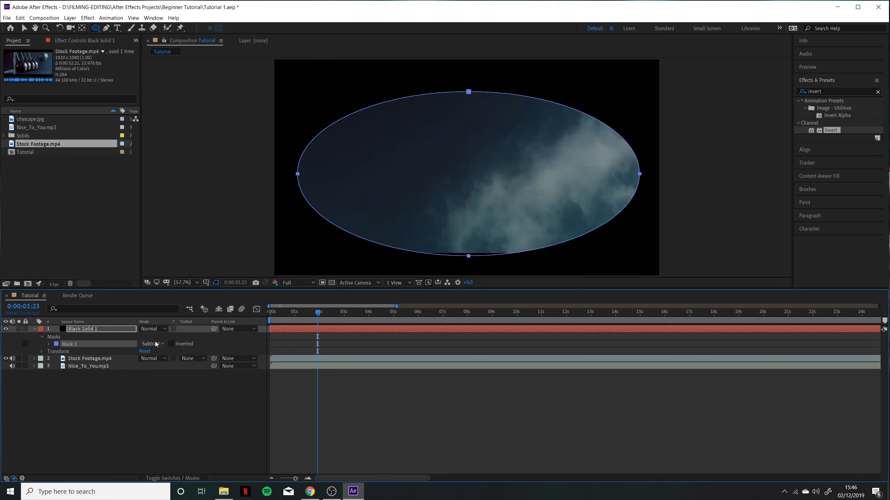
Try the Intersect, Lighten, Darken and Difference modes on the black solid's mask, restore Subtract, and toggle Inverted on and off
{"action": "left_click", "coordinate": [156, 344]}
{"action": "left_click", "coordinate": [161, 378]}
{"action": "left_click", "coordinate": [154, 345]}
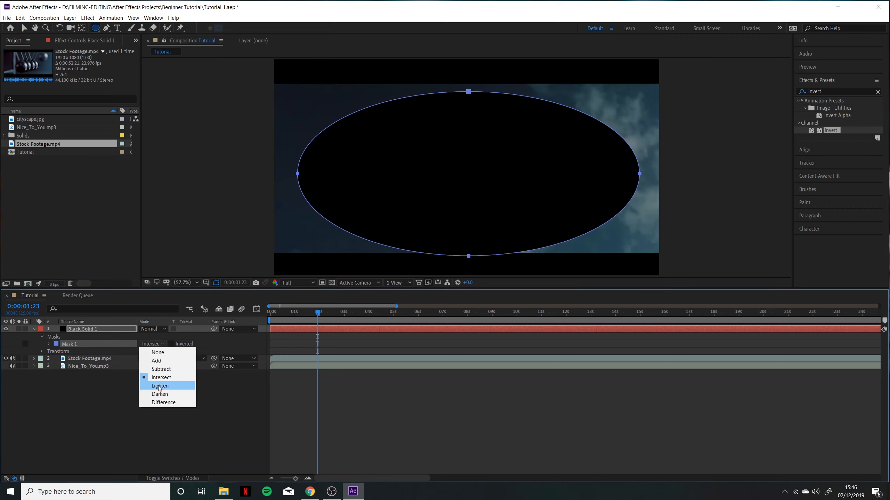
{"action": "left_click", "coordinate": [159, 386]}
{"action": "left_click", "coordinate": [153, 344]}
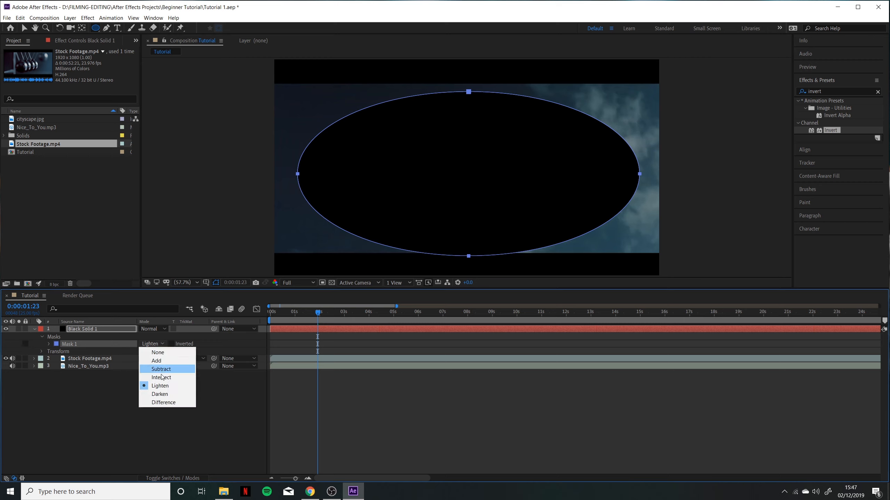
{"action": "left_click", "coordinate": [159, 394]}
{"action": "left_click", "coordinate": [153, 344]}
{"action": "left_click", "coordinate": [163, 402]}
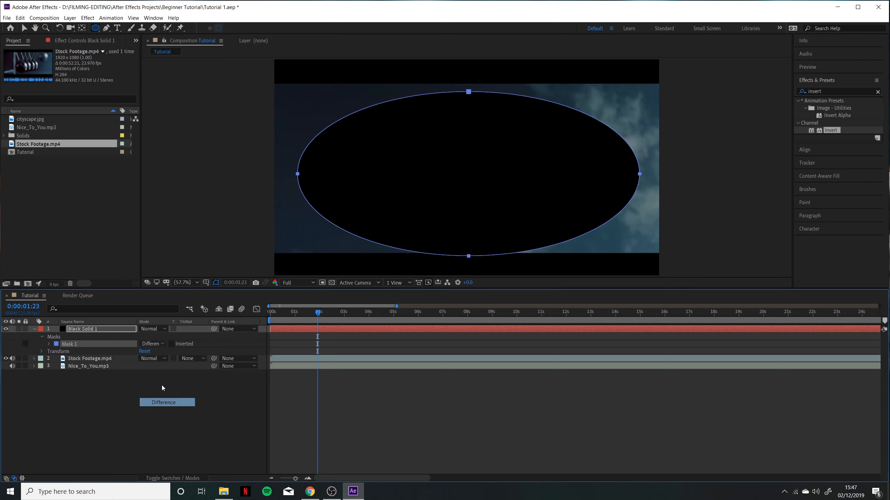
{"action": "left_click", "coordinate": [153, 344]}
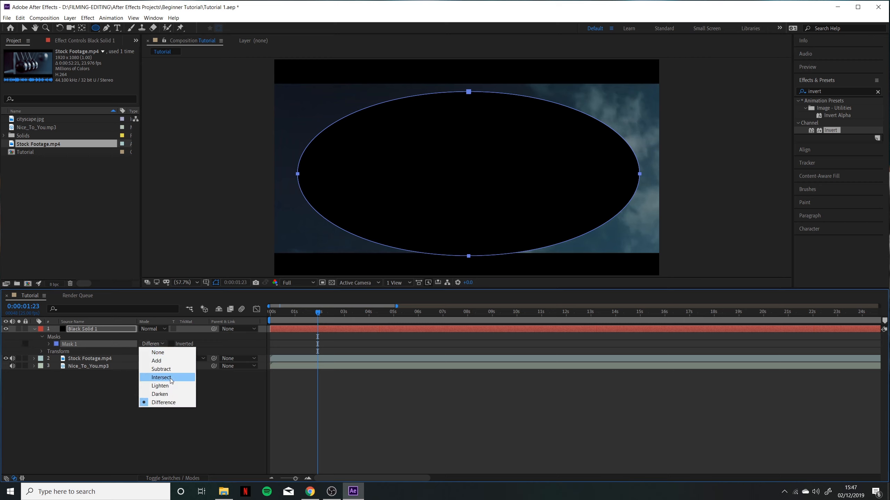
{"action": "left_click", "coordinate": [171, 370]}
{"action": "left_click", "coordinate": [171, 344]}
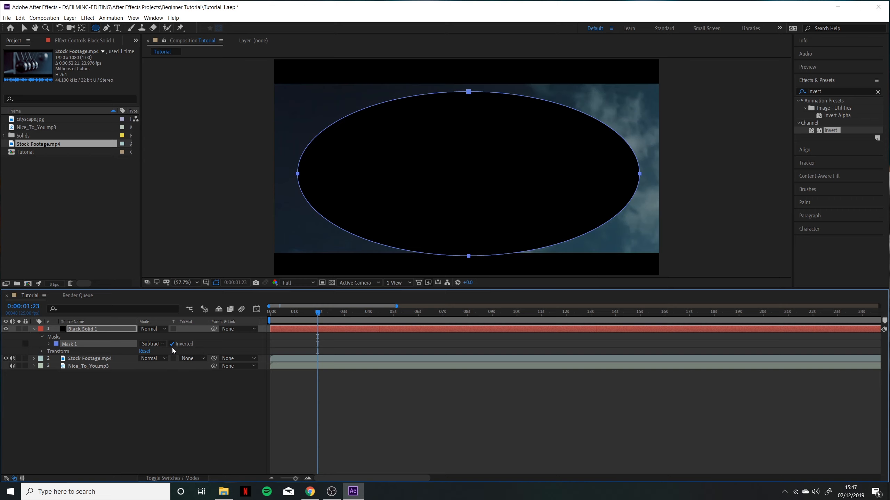
{"action": "left_click", "coordinate": [172, 345]}
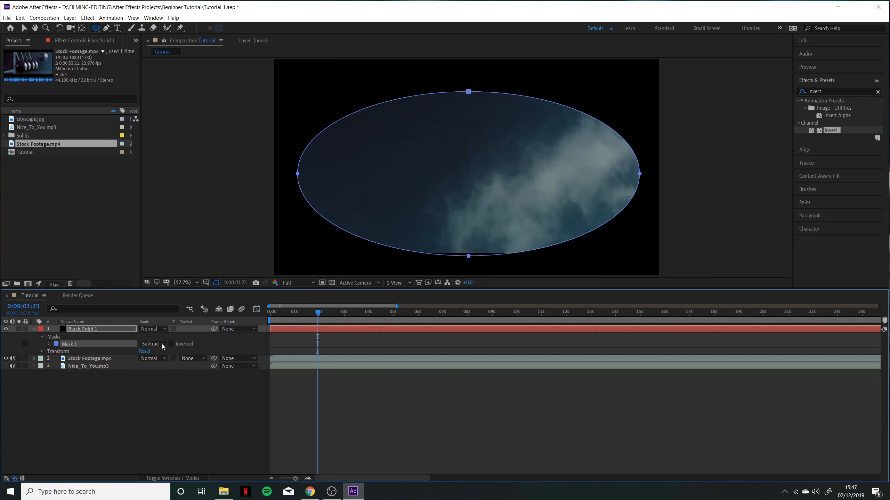
Set the Mask Feather of the black solid's ellipse mask to 528 pixels and deselect the layer
{"action": "left_click", "coordinate": [49, 344]}
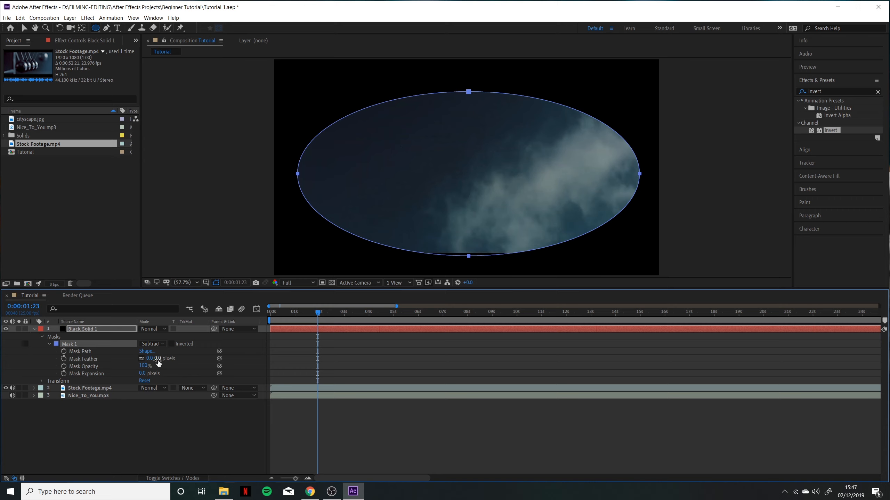
{"action": "left_click_drag", "start_coordinate": [150, 359], "coordinate": [230, 362]}
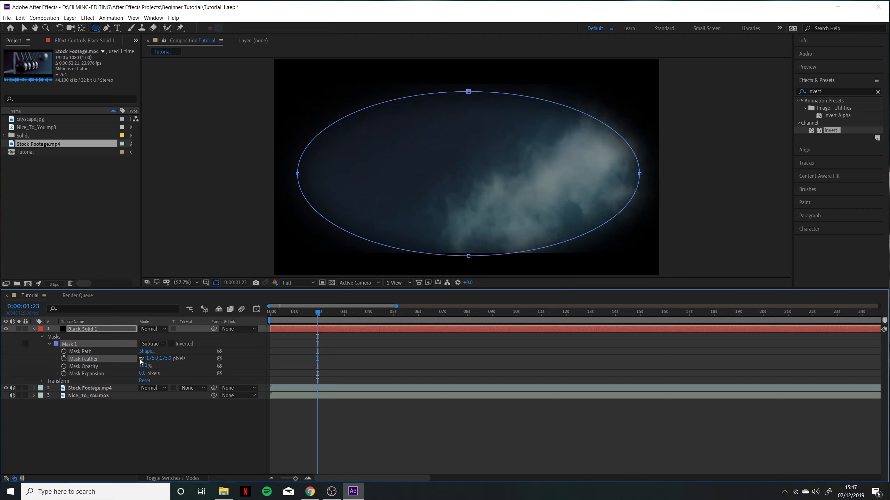
{"action": "left_click_drag", "start_coordinate": [151, 361], "coordinate": [203, 367]}
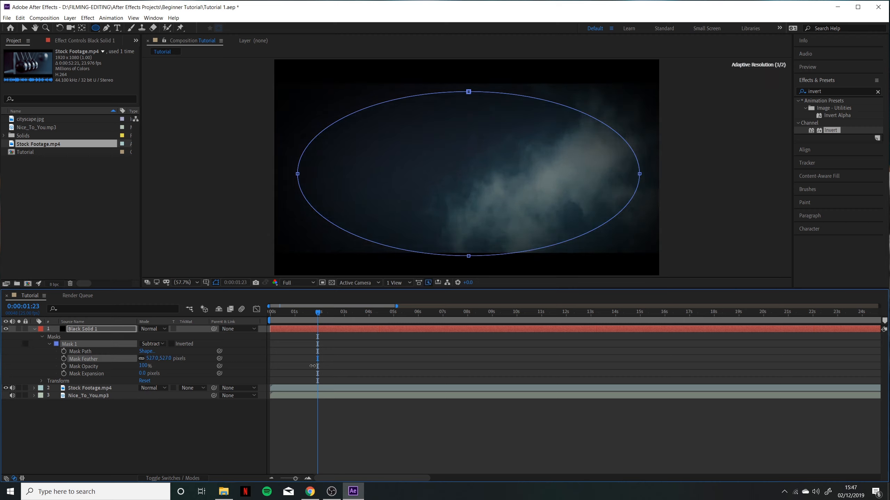
{"action": "key", "text": "ctrl+shift+a"}
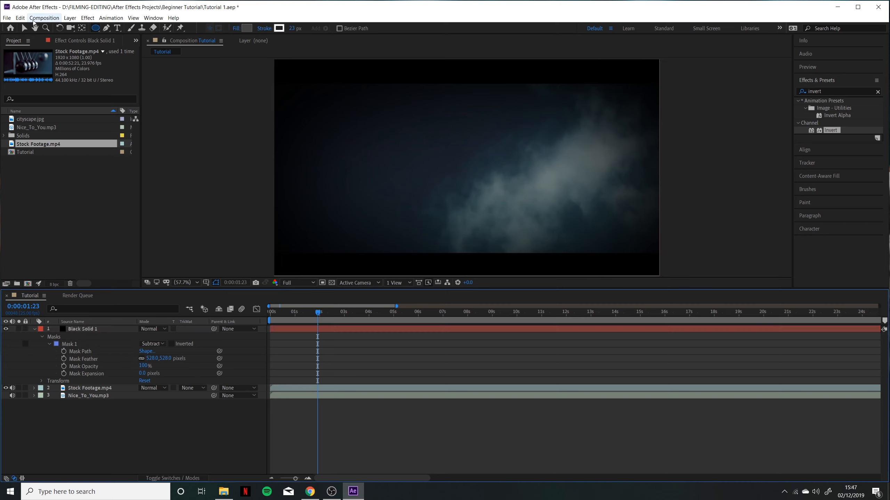
Move the black solid's ellipse mask slightly up and left toward the frame's centre and set its Mask Expansion to 237 pixels
{"action": "left_click", "coordinate": [25, 28]}
{"action": "left_click", "coordinate": [73, 343]}
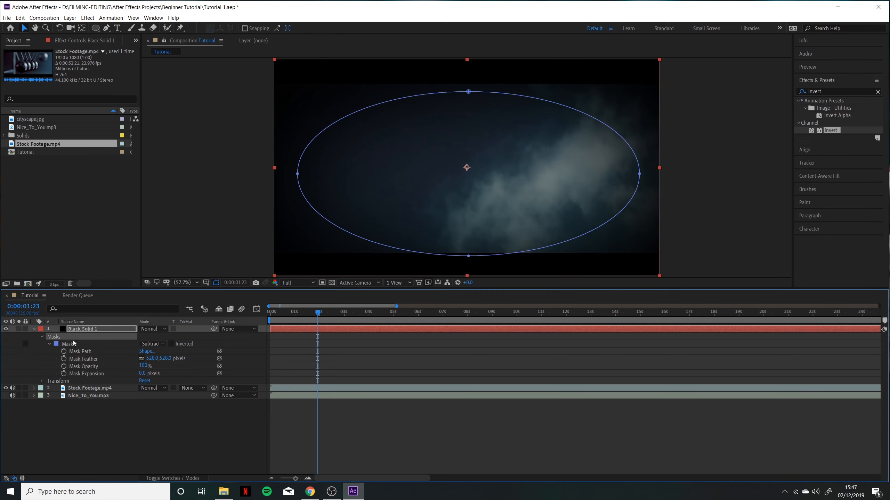
{"action": "left_click_drag", "start_coordinate": [470, 95], "coordinate": [466, 88]}
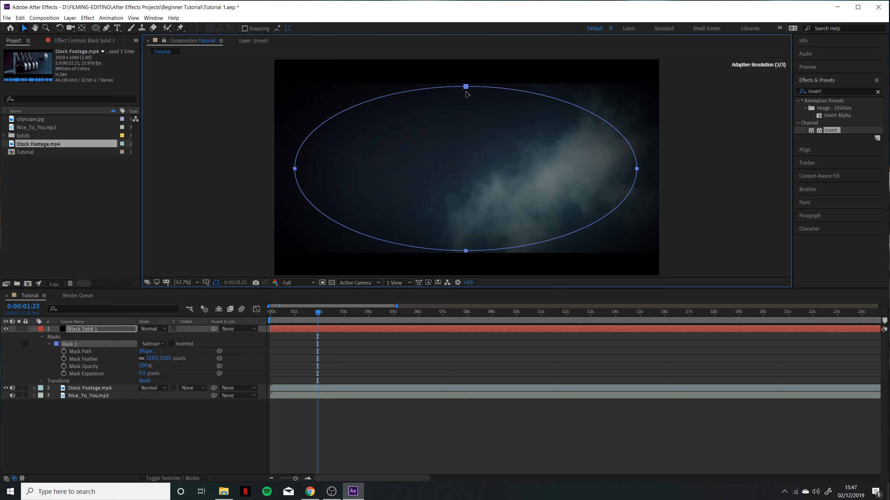
{"action": "left_click_drag", "start_coordinate": [143, 374], "coordinate": [275, 402]}
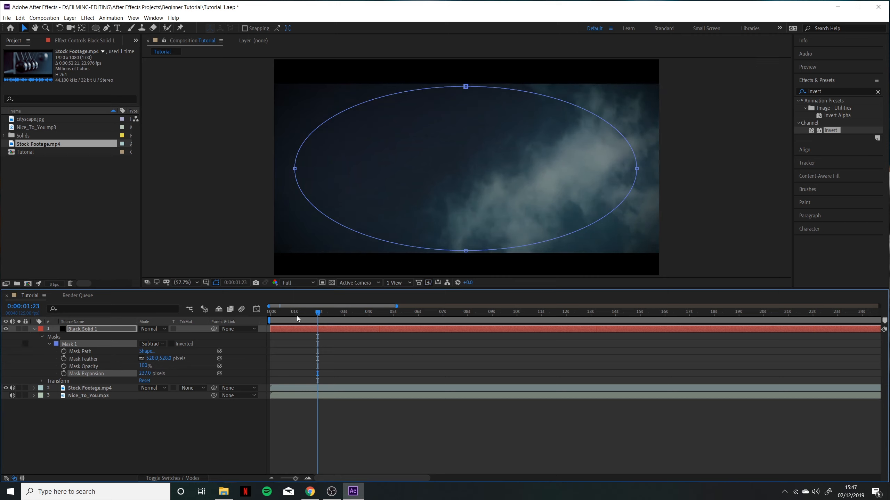
Preview the masked composition from the start and delete the black solid layer
{"action": "key", "text": "space"}
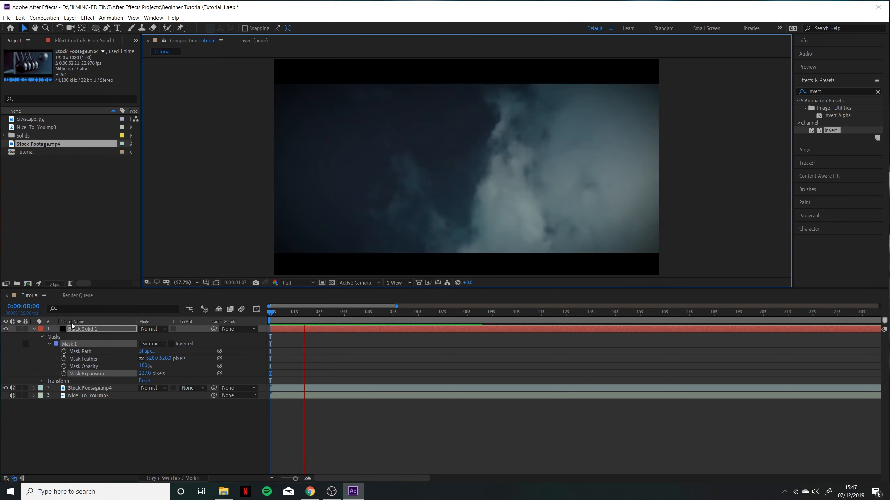
{"action": "left_click", "coordinate": [34, 329]}
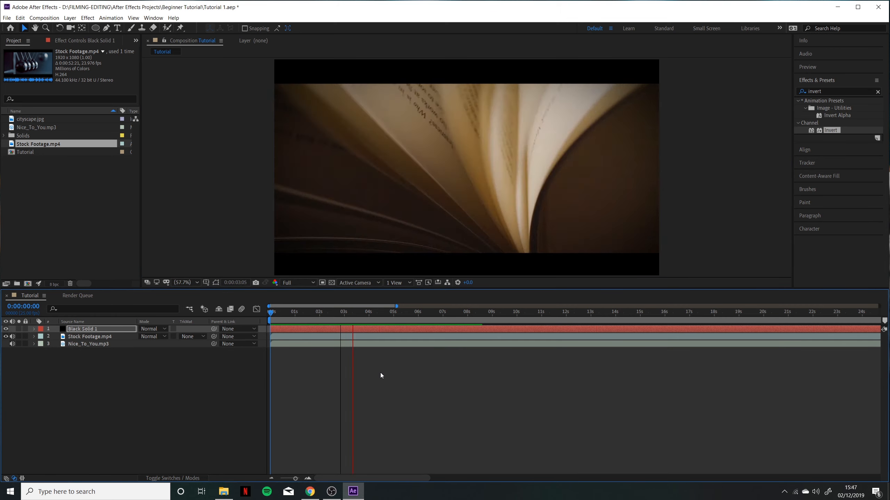
{"action": "key", "text": "space"}
{"action": "left_click", "coordinate": [364, 329]}
{"action": "key", "text": "Delete"}
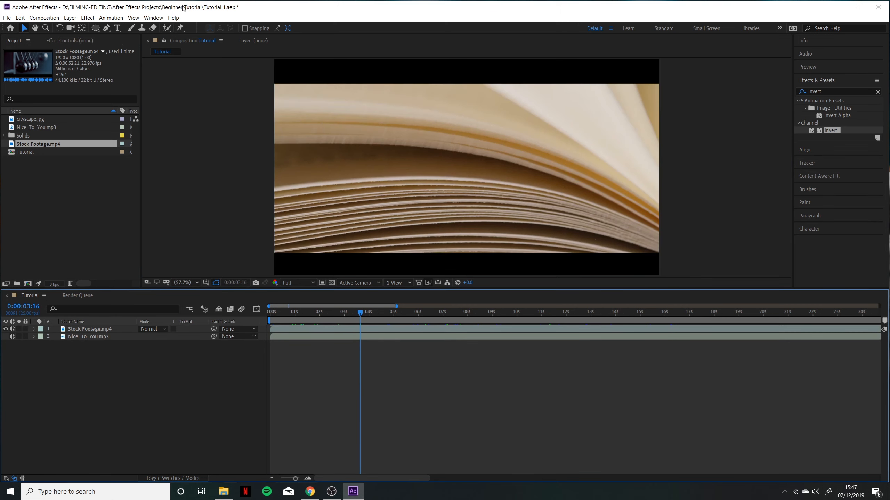
Add a null object layer above the Stock Footage.mp4 layer and return the playhead to 0:00:00:00
{"action": "left_click", "coordinate": [73, 28]}
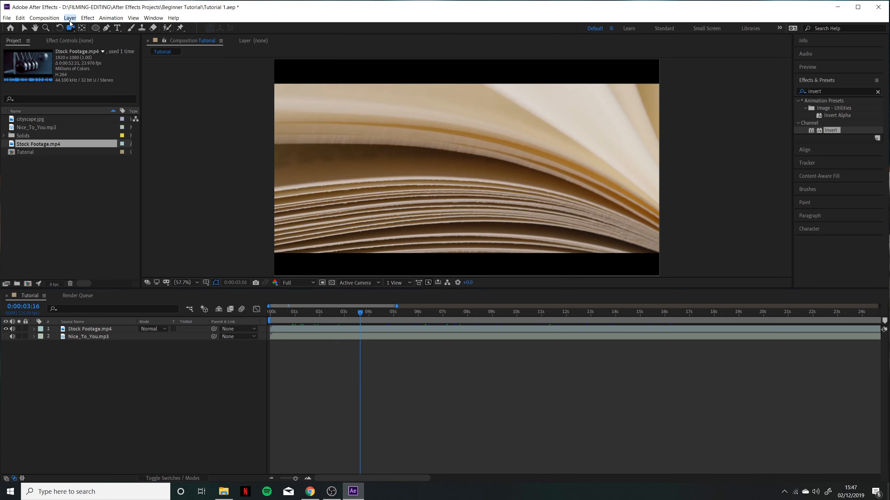
{"action": "left_click", "coordinate": [70, 18]}
{"action": "mouse_move", "coordinate": [175, 27]}
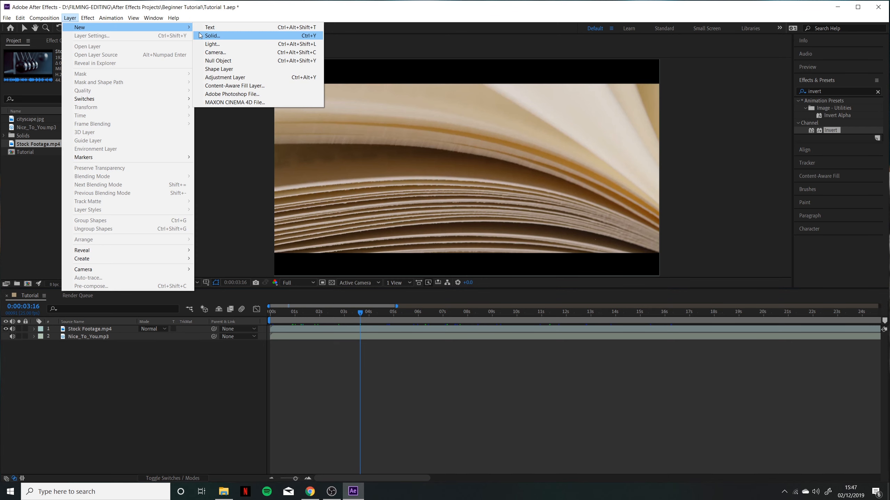
{"action": "left_click", "coordinate": [218, 61]}
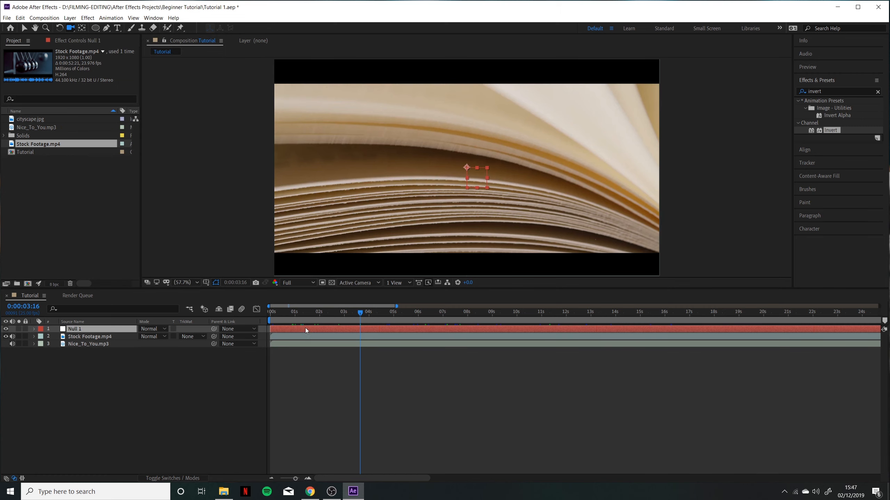
{"action": "left_click", "coordinate": [274, 312]}
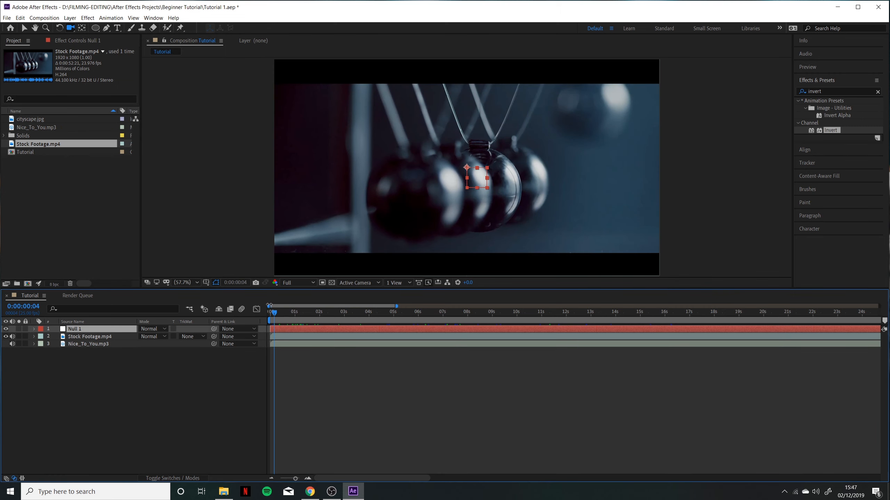
{"action": "left_click_drag", "start_coordinate": [275, 315], "coordinate": [270, 313]}
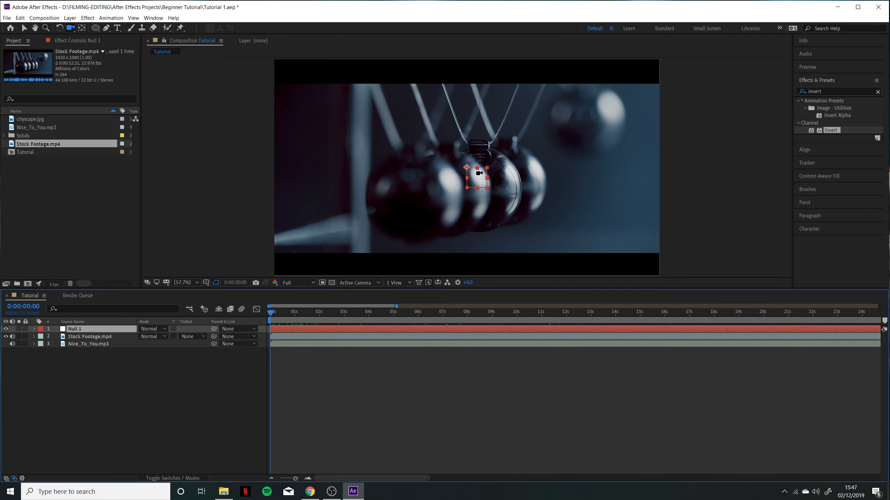
Rename the null object layer as CTRL ANIMATED
{"action": "left_click", "coordinate": [24, 28]}
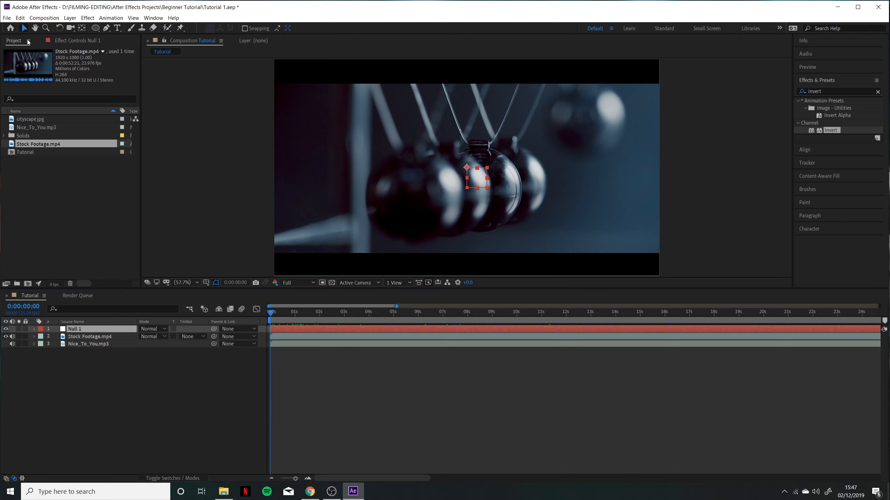
{"action": "left_click", "coordinate": [73, 330]}
{"action": "key", "text": "Return"}
{"action": "type", "text": "c"}
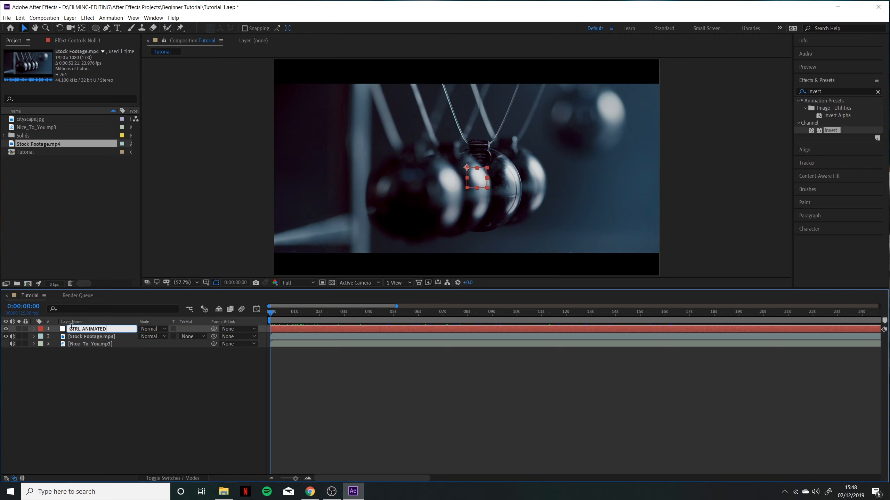
{"action": "key", "text": "Return"}
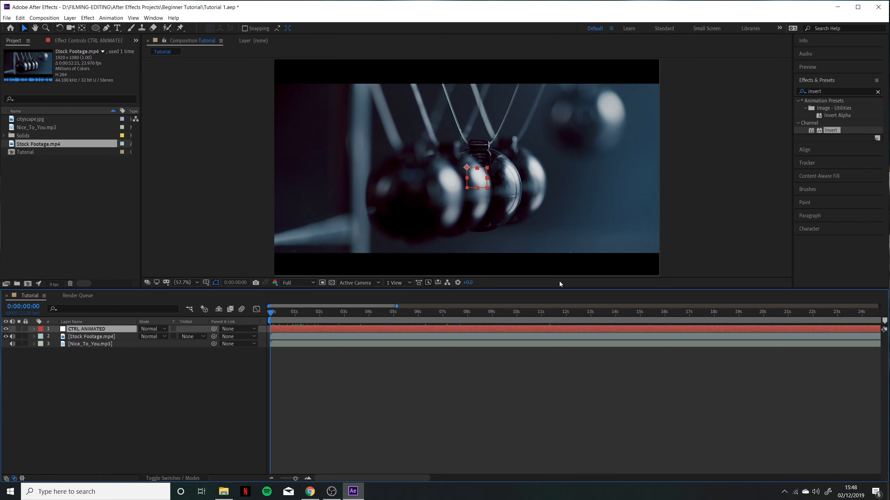
Set the CTRL ANIMATED layer's label colour to Fuchsia
{"action": "left_click", "coordinate": [41, 330]}
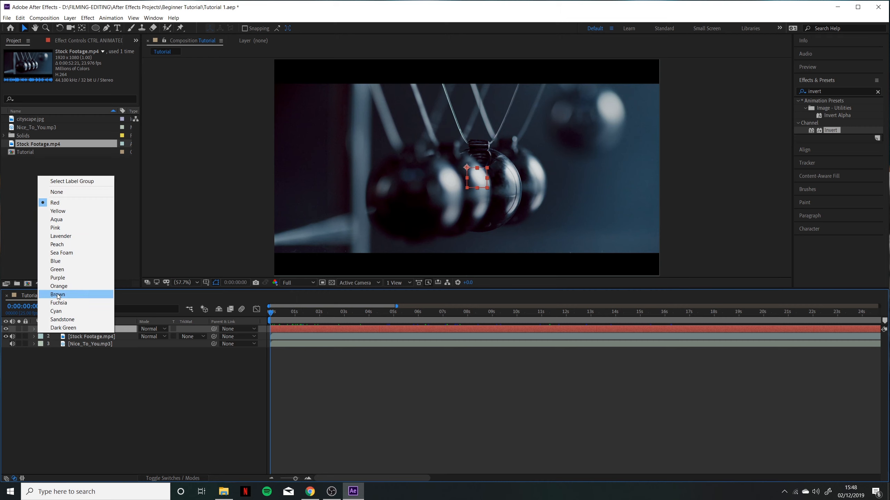
{"action": "left_click", "coordinate": [67, 253]}
{"action": "left_click", "coordinate": [41, 330]}
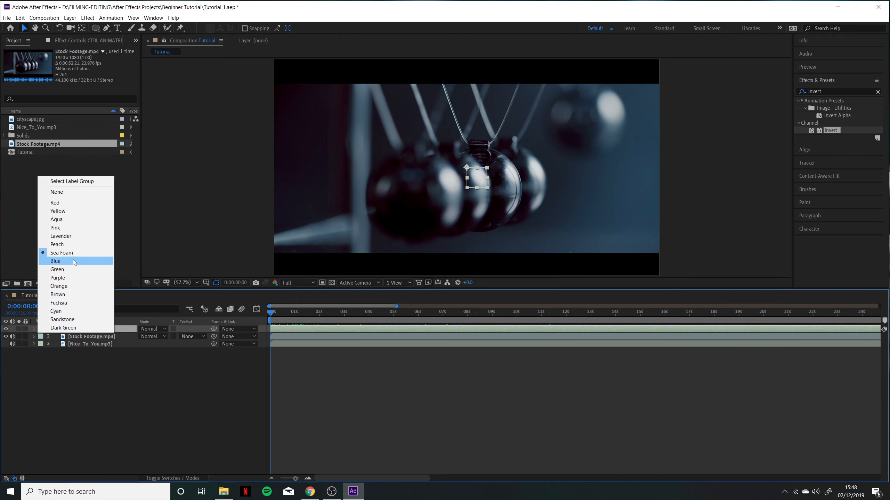
{"action": "left_click", "coordinate": [68, 303]}
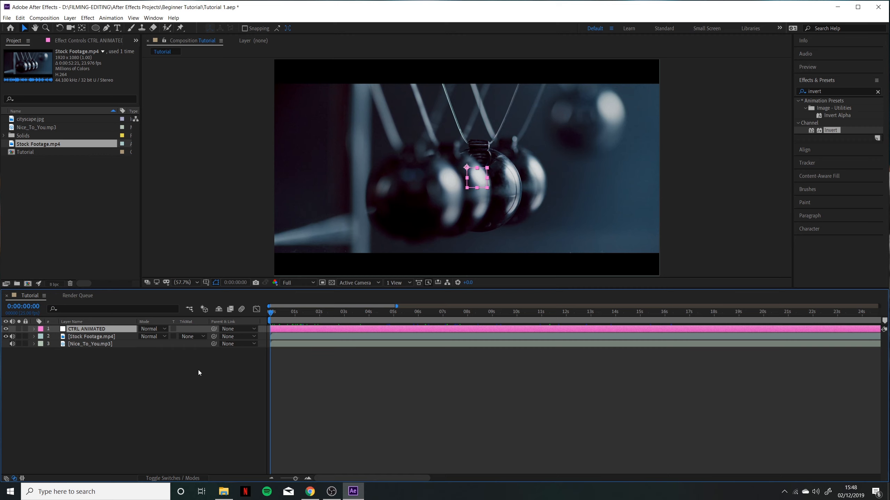
Add cityscape.jpg to the composition between the CTRL ANIMATED and Stock Footage.mp4 layers
{"action": "left_click", "coordinate": [107, 338]}
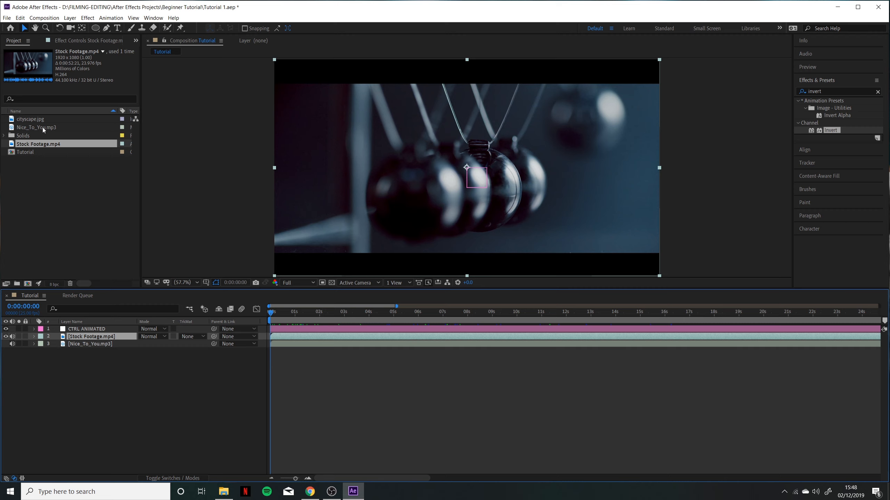
{"action": "left_click_drag", "start_coordinate": [28, 121], "coordinate": [328, 320]}
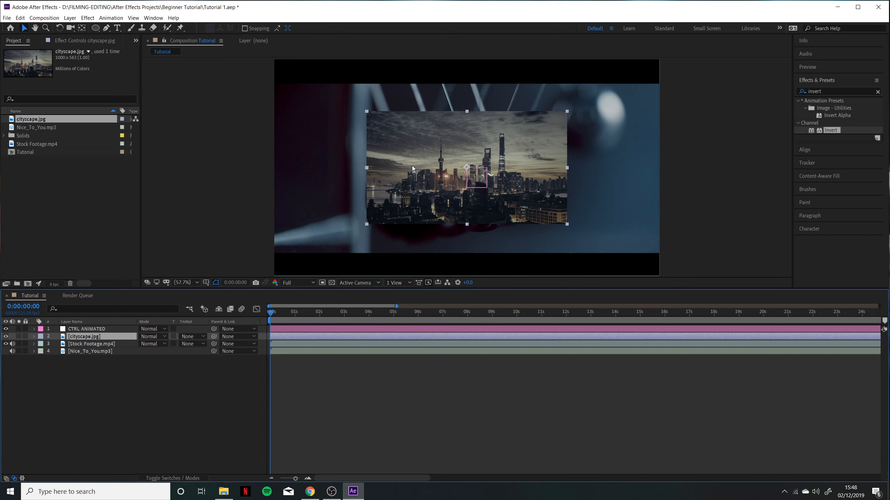
Keyframe cityscape.jpg's Position at 960, 540 at about 2 seconds and at about -692, 540 at 0:00:00:00
{"action": "left_click", "coordinate": [35, 336]}
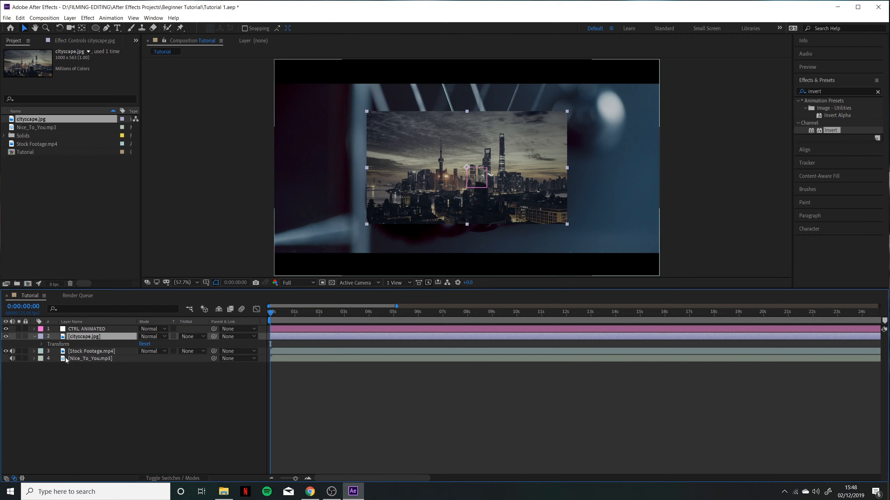
{"action": "left_click", "coordinate": [43, 344]}
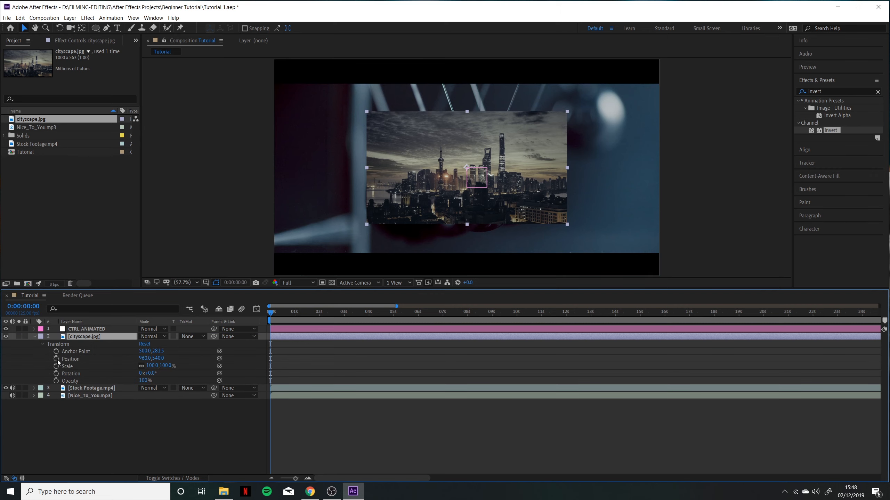
{"action": "left_click", "coordinate": [56, 360]}
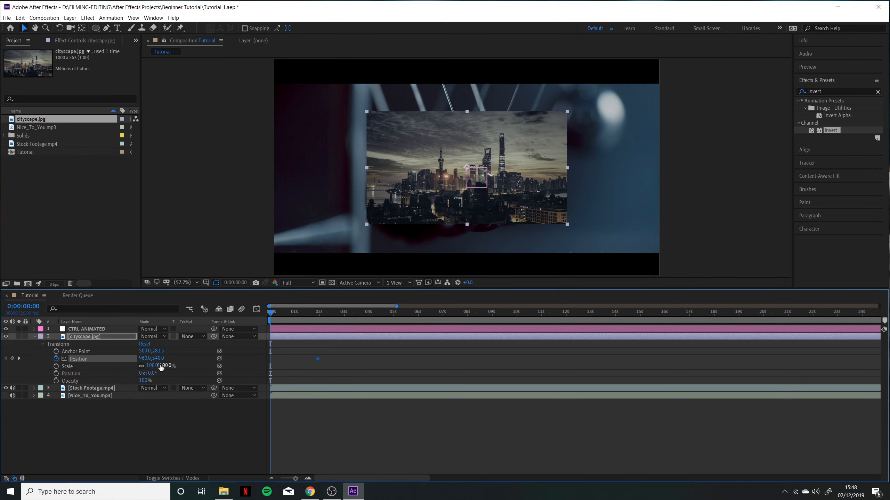
{"action": "left_click_drag", "start_coordinate": [143, 358], "coordinate": [4, 358]}
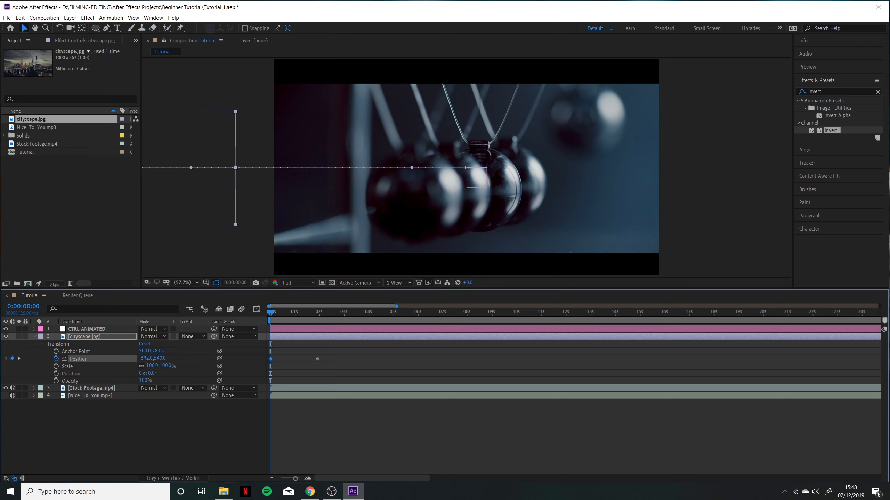
Preview the slide-in and move cityscape.jpg's second Position keyframe to 0:00:00:17
{"action": "key", "text": "space"}
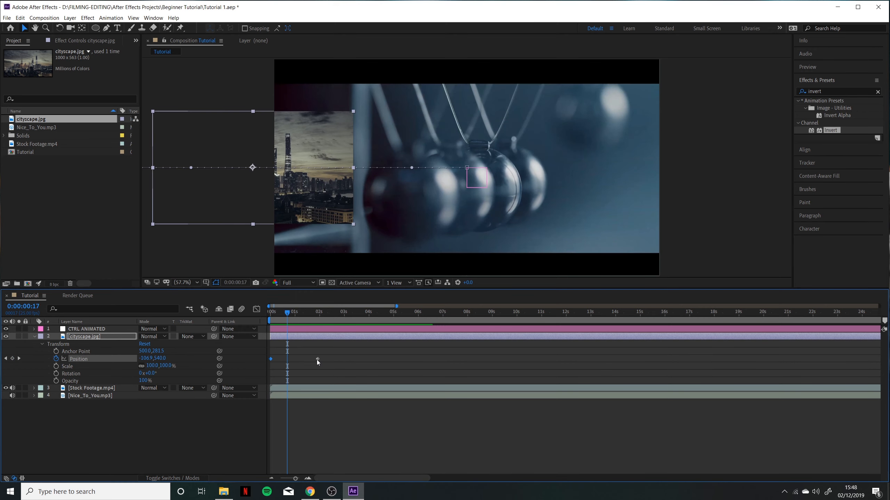
{"action": "left_click_drag", "start_coordinate": [317, 361], "coordinate": [286, 359]}
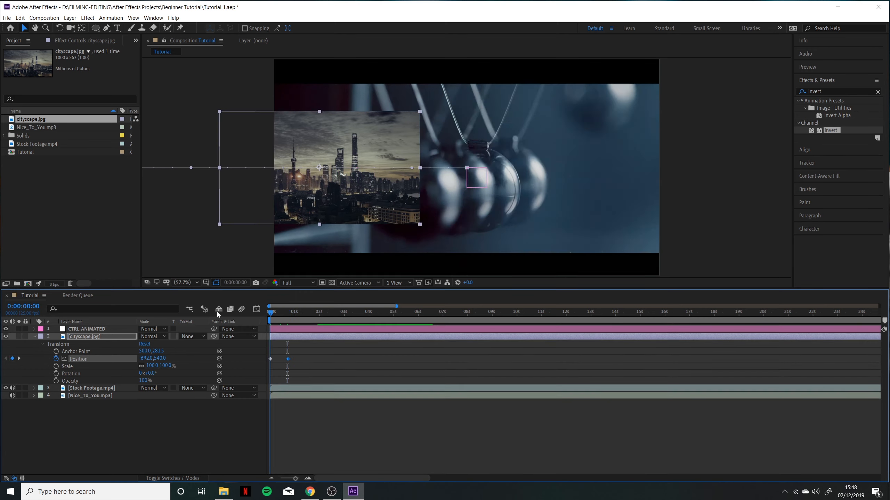
Preview cityscape.jpg's slide-in, then keyframe Stock Footage.mp4's Position at 960, 540 at 0:00:00:00 and 1034, 540 at 0:00:02:18
{"action": "key", "text": "space"}
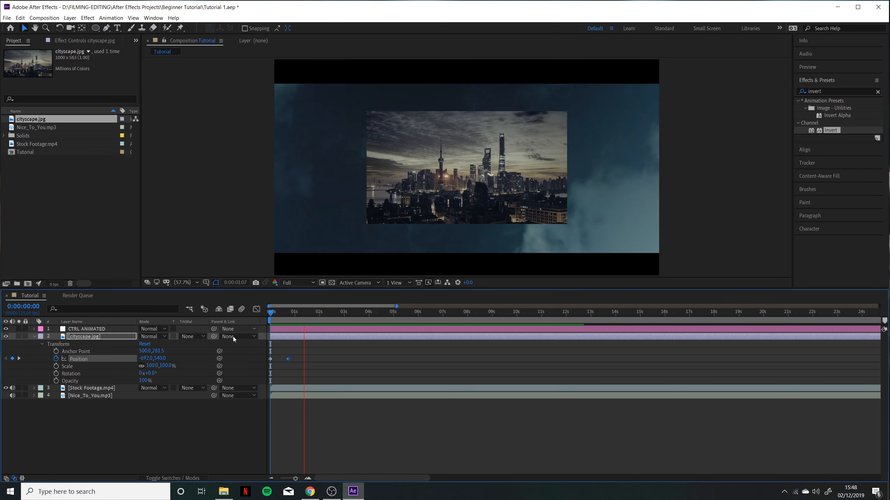
{"action": "key", "text": "space"}
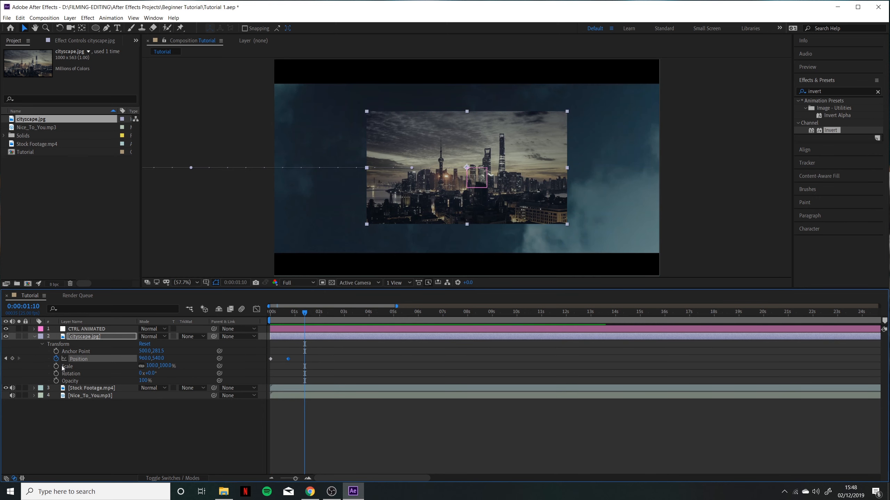
{"action": "left_click", "coordinate": [77, 388]}
{"action": "left_click", "coordinate": [34, 388]}
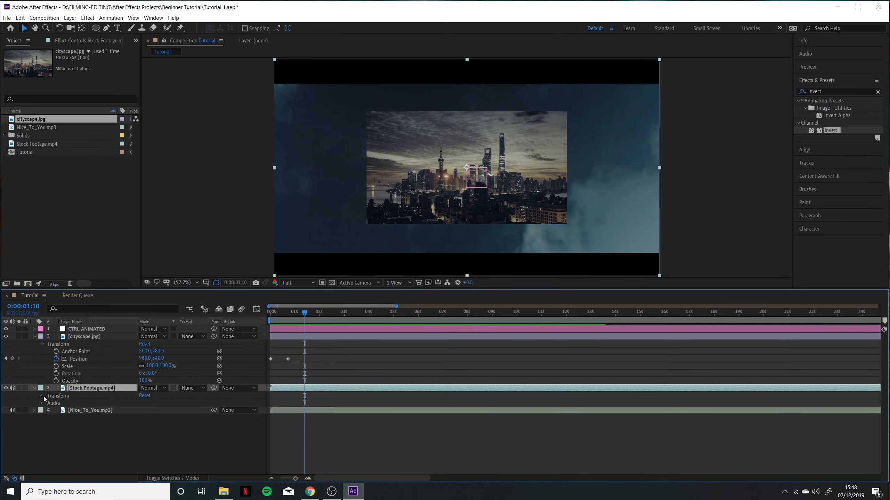
{"action": "key", "text": "Home"}
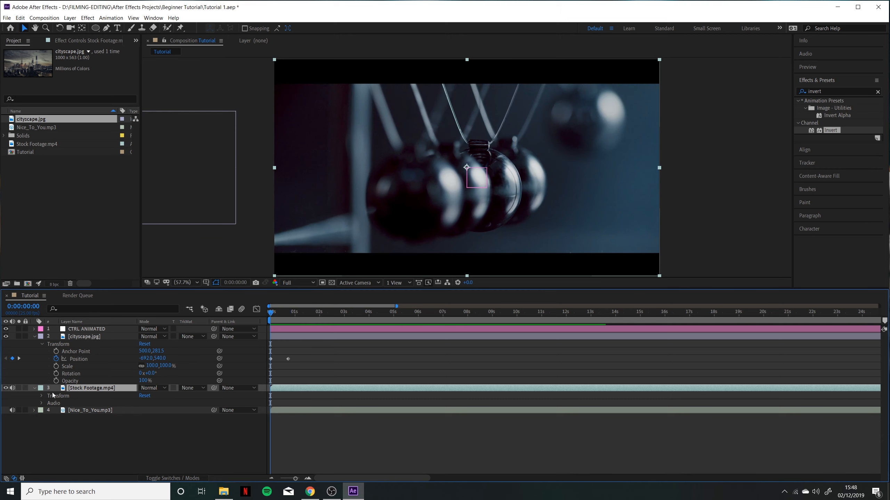
{"action": "left_click", "coordinate": [56, 410]}
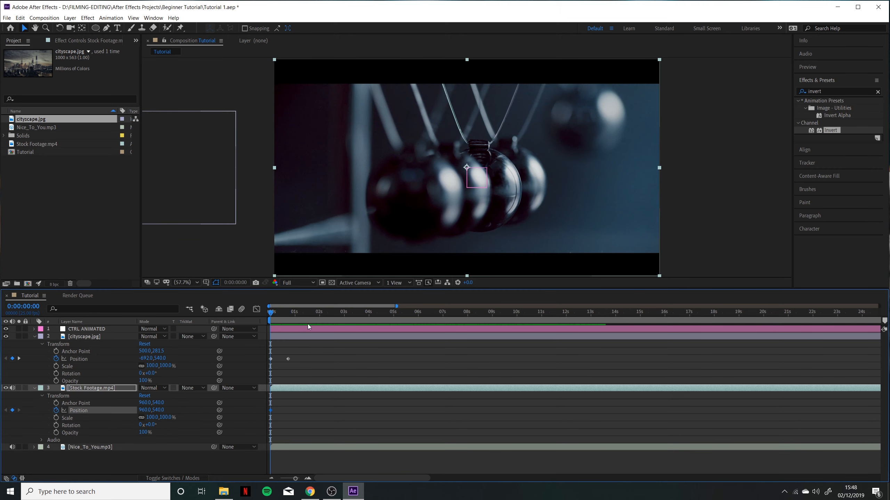
{"action": "left_click", "coordinate": [325, 315]}
{"action": "key", "text": "space"}
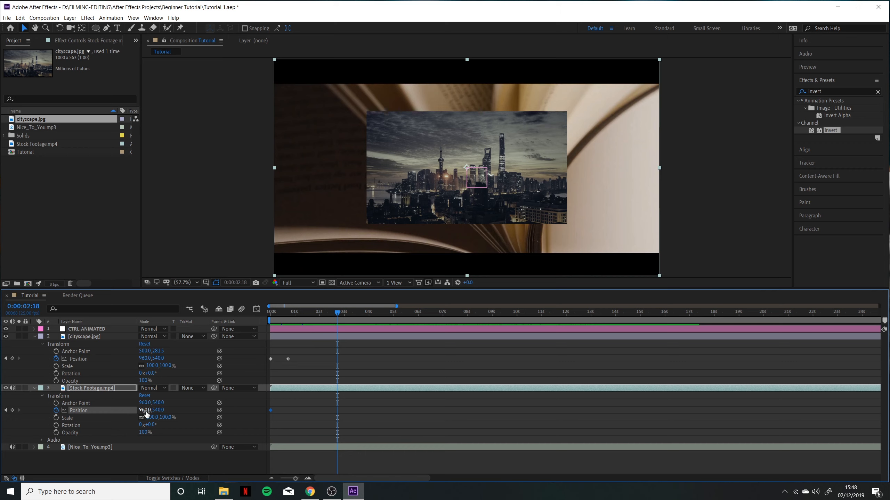
{"action": "left_click_drag", "start_coordinate": [146, 411], "coordinate": [179, 412]}
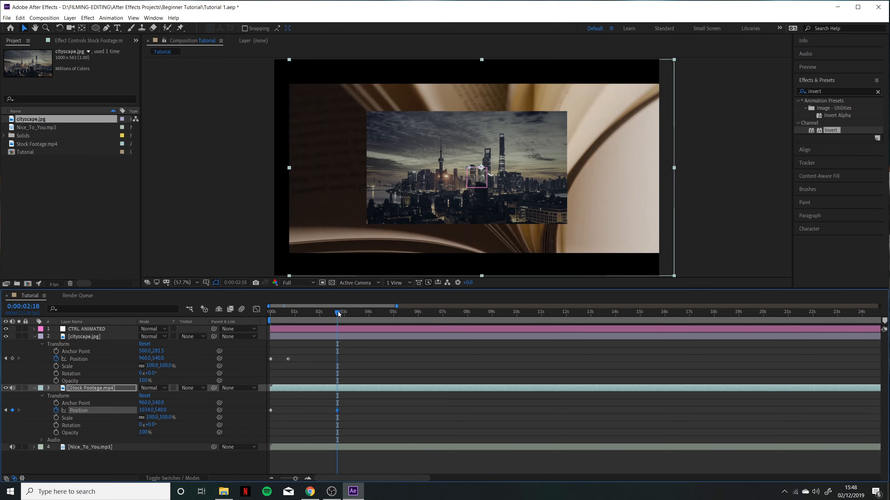
Move Stock Footage.mp4's second Position keyframe to about 1 second and preview the combined motion from the start
{"action": "key", "text": "Home"}
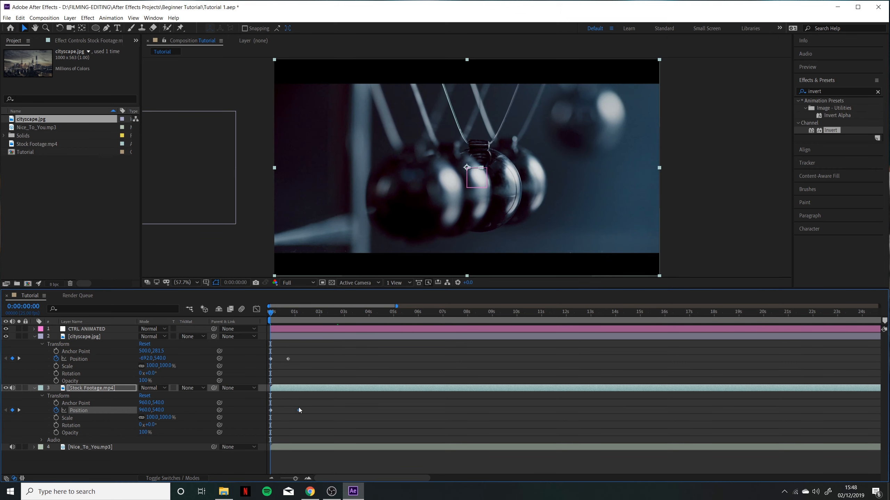
{"action": "key", "text": "space"}
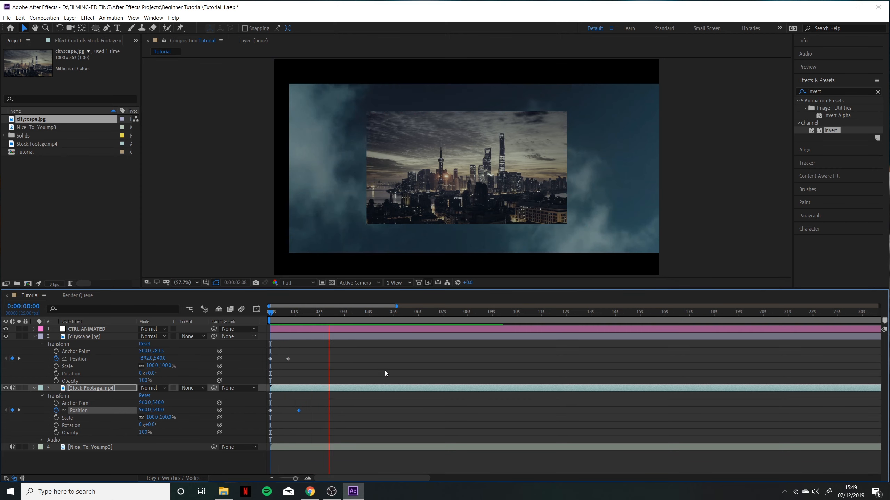
{"action": "key", "text": "space"}
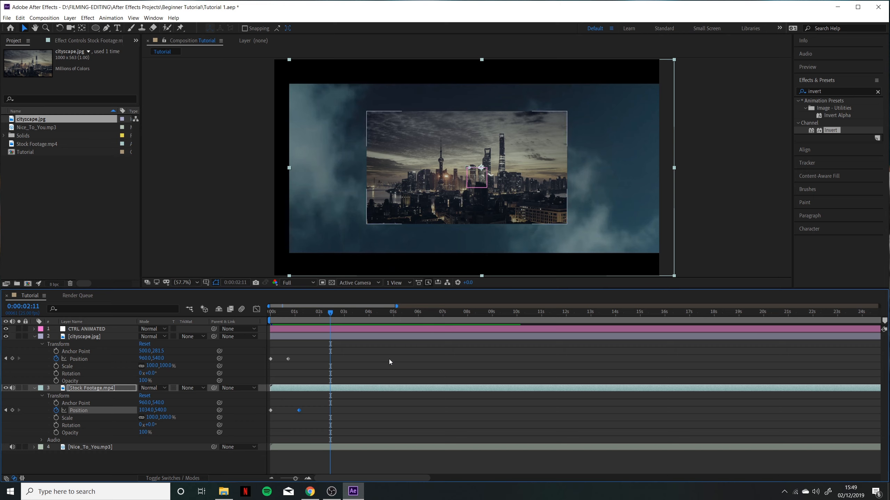
Collapse the cityscape.jpg and Stock Footage.mp4 properties and toggle the timeline between the layer switches and modes columns
{"action": "left_click", "coordinate": [34, 336]}
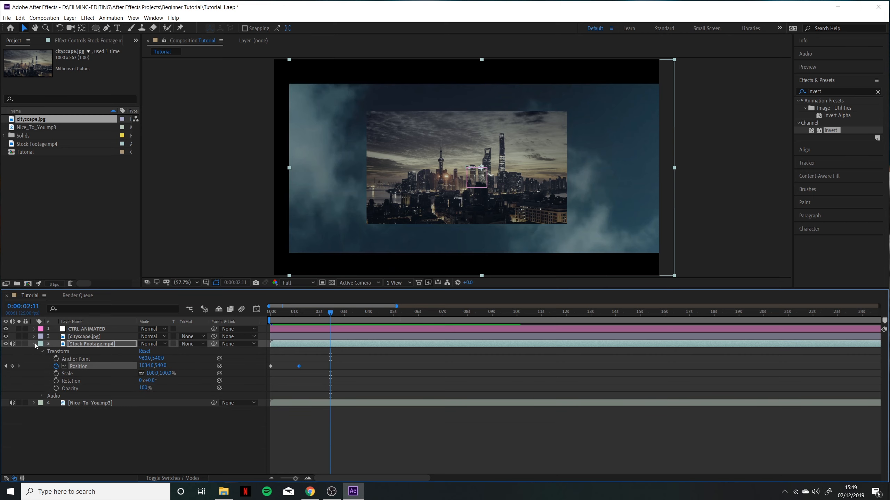
{"action": "left_click", "coordinate": [35, 343]}
{"action": "left_click", "coordinate": [98, 329]}
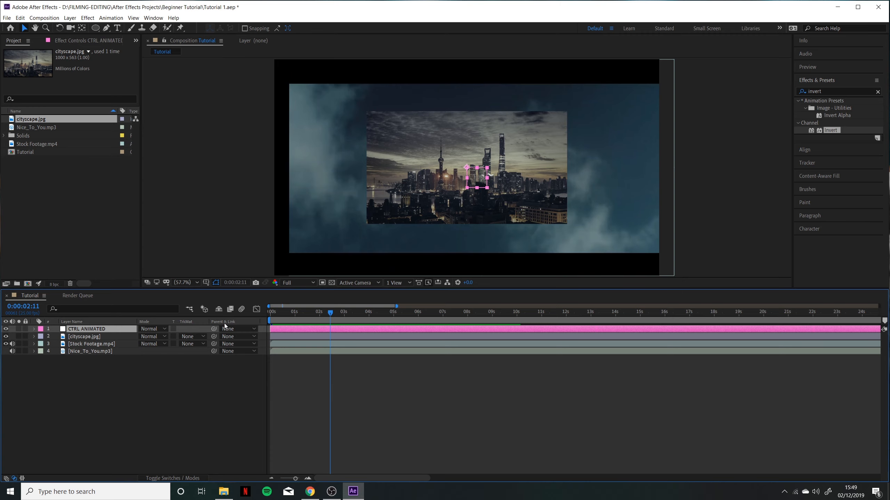
{"action": "key", "text": "F4"}
{"action": "key", "text": "F4"}
{"action": "key", "text": "F4"}
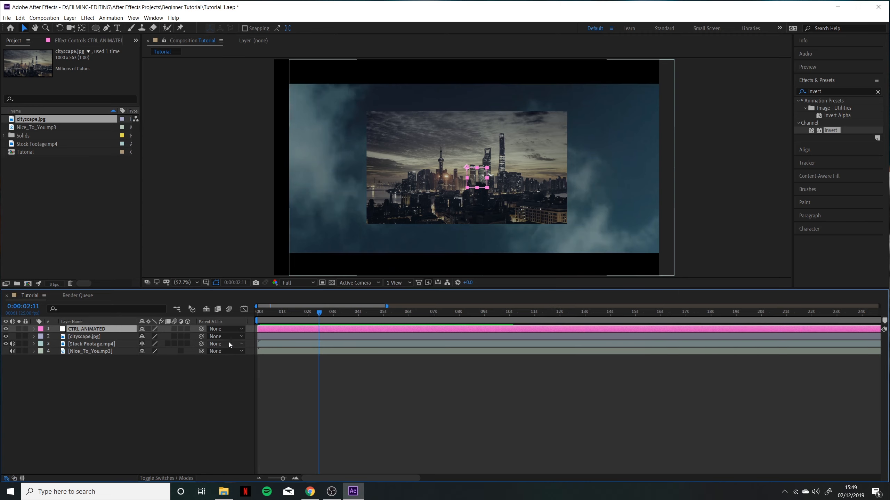
{"action": "key", "text": "F4"}
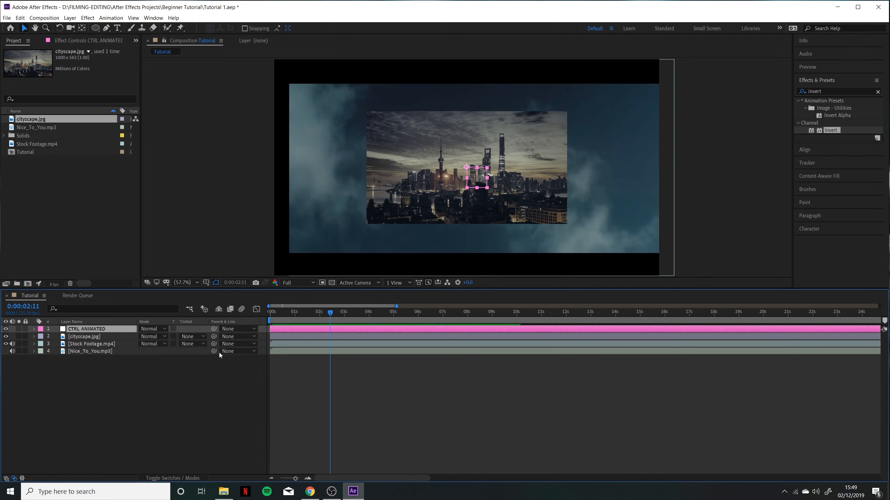
Parent the cityscape.jpg and Stock Footage.mp4 layers to the CTRL ANIMATED null
{"action": "left_click", "coordinate": [130, 393]}
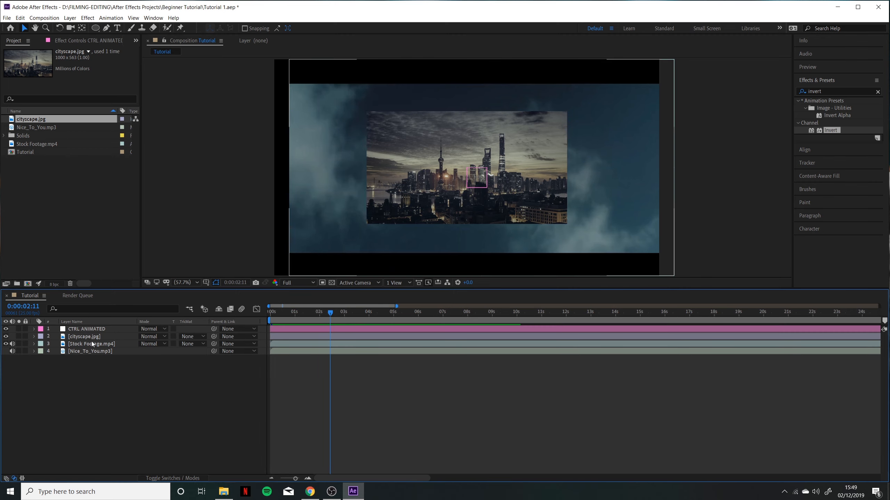
{"action": "left_click", "coordinate": [92, 339]}
{"action": "left_click", "coordinate": [97, 351], "text": "shift"}
{"action": "left_click", "coordinate": [100, 371]}
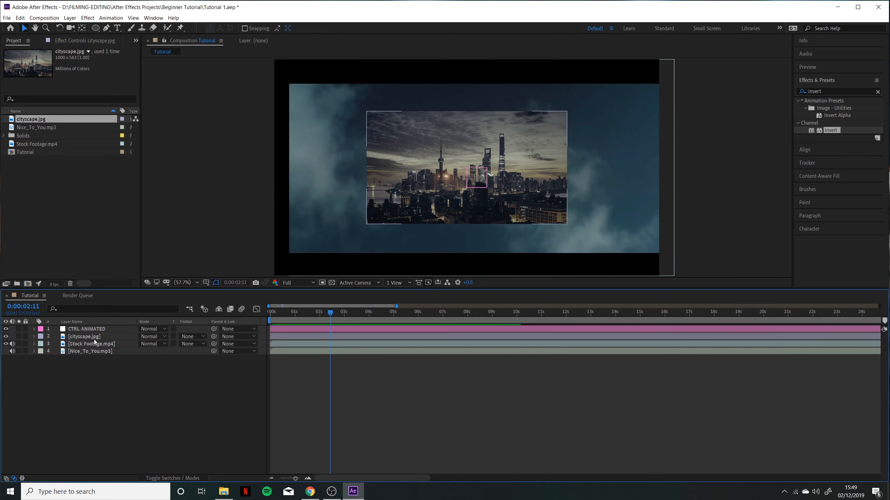
{"action": "left_click", "coordinate": [94, 340]}
{"action": "left_click", "coordinate": [96, 346], "text": "shift"}
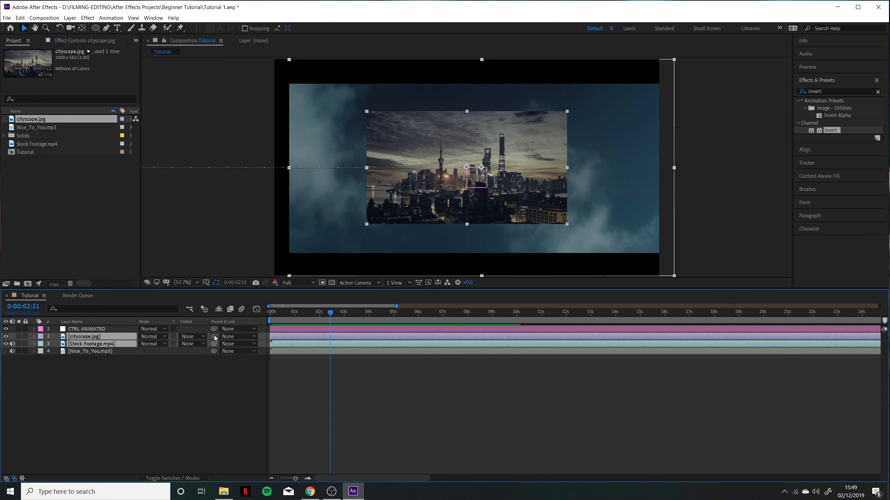
{"action": "left_click_drag", "start_coordinate": [215, 337], "coordinate": [79, 331]}
Reveal CTRL ANIMATED's transform properties and test how changing its vertical Position moves the parented layers
{"action": "left_click", "coordinate": [80, 331]}
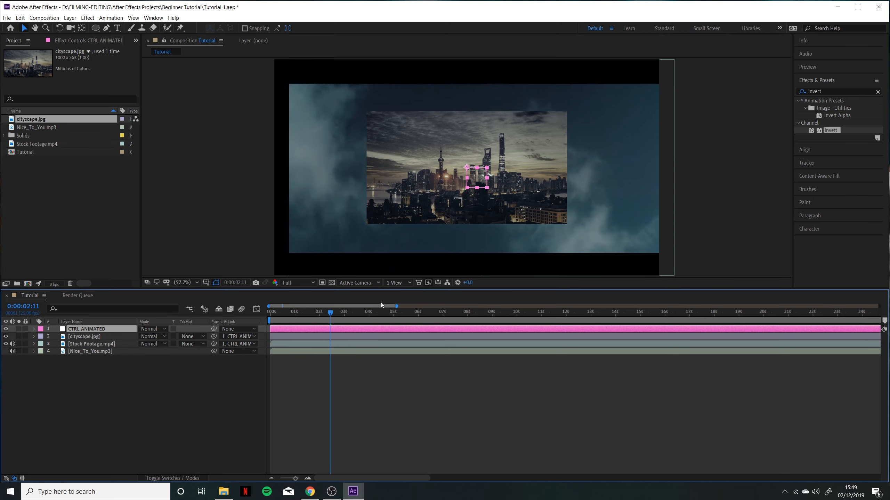
{"action": "left_click", "coordinate": [35, 329]}
{"action": "left_click", "coordinate": [43, 337]}
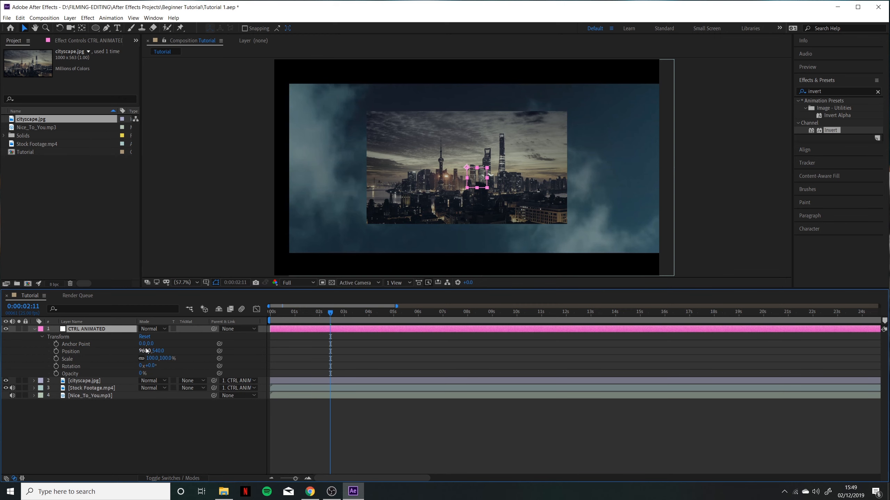
{"action": "left_click_drag", "start_coordinate": [163, 354], "coordinate": [139, 423]}
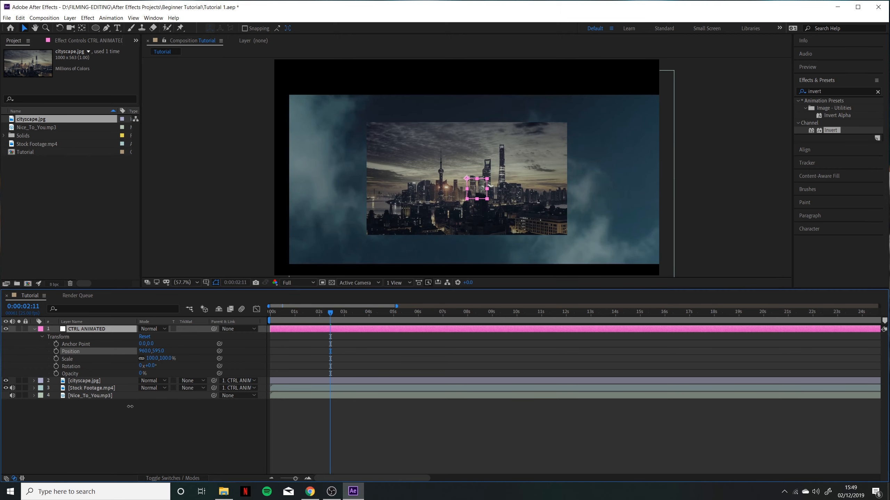
Keyframe CTRL ANIMATED's Position at 960, 540 at 0:00:02:11 and below the frame at about 3 seconds
{"action": "left_click", "coordinate": [56, 351]}
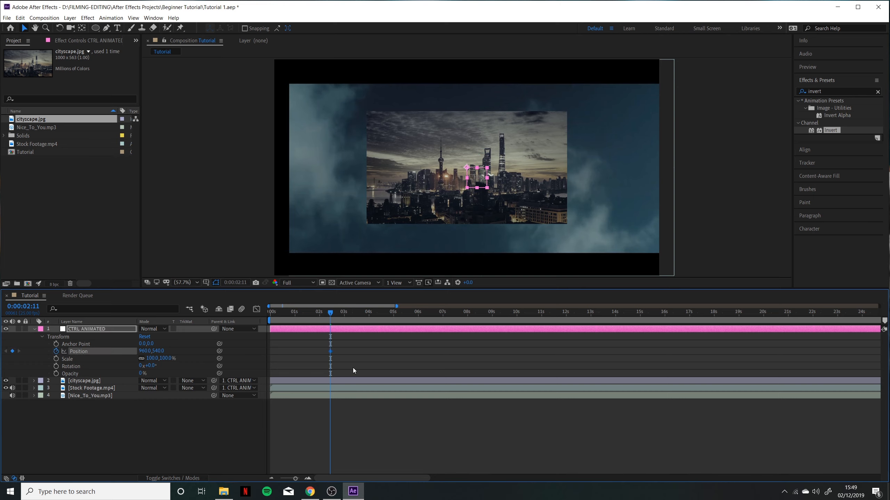
{"action": "key", "text": "space"}
{"action": "left_click_drag", "start_coordinate": [153, 351], "coordinate": [651, 429]}
Preview the full animation from the start and scrub through the parented layers' slide-in and drop out of frame
{"action": "left_click", "coordinate": [323, 312]}
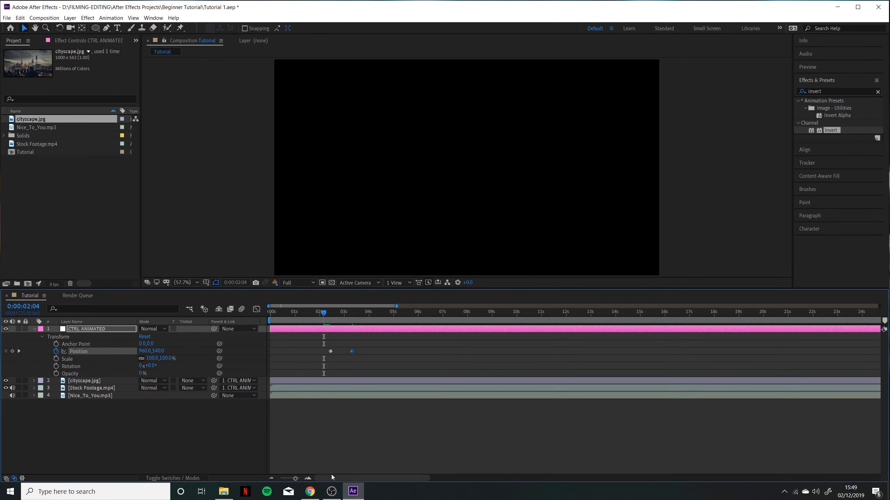
{"action": "key", "text": "space"}
{"action": "left_click", "coordinate": [270, 312]}
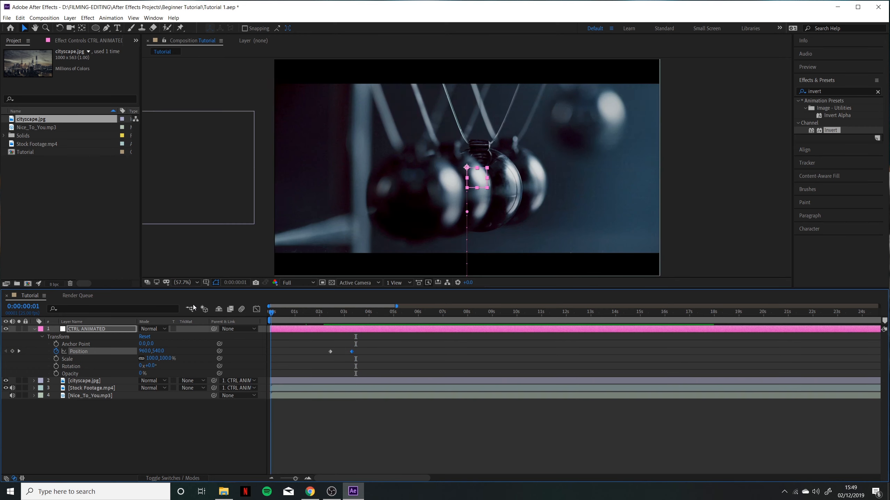
{"action": "key", "text": "space"}
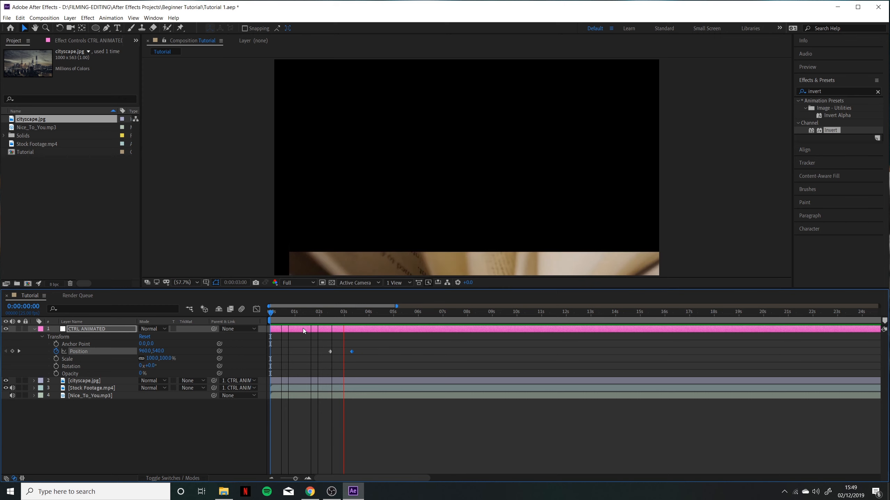
{"action": "left_click_drag", "start_coordinate": [346, 312], "coordinate": [288, 312]}
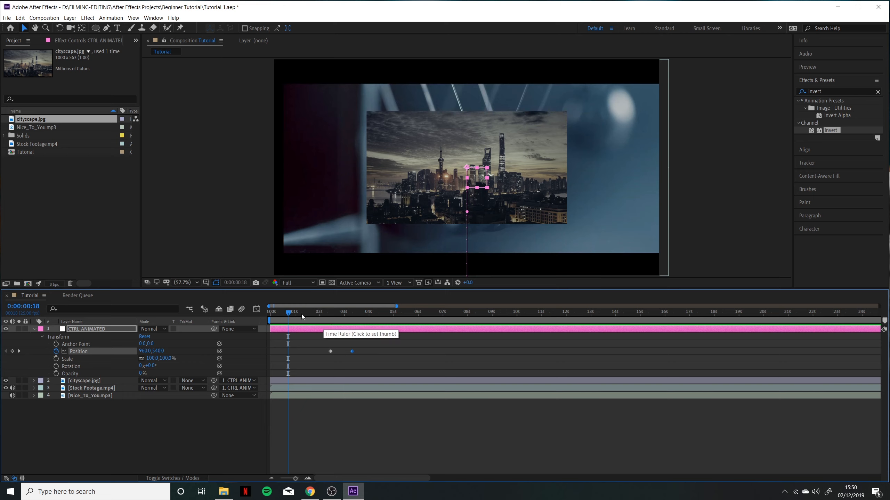
Trim the CTRL ANIMATED, cityscape.jpg and Stock Footage.mp4 layers to end at 0:00:03:06 and preview from the start
{"action": "left_click", "coordinate": [34, 328]}
{"action": "left_click_drag", "start_coordinate": [291, 313], "coordinate": [349, 320]}
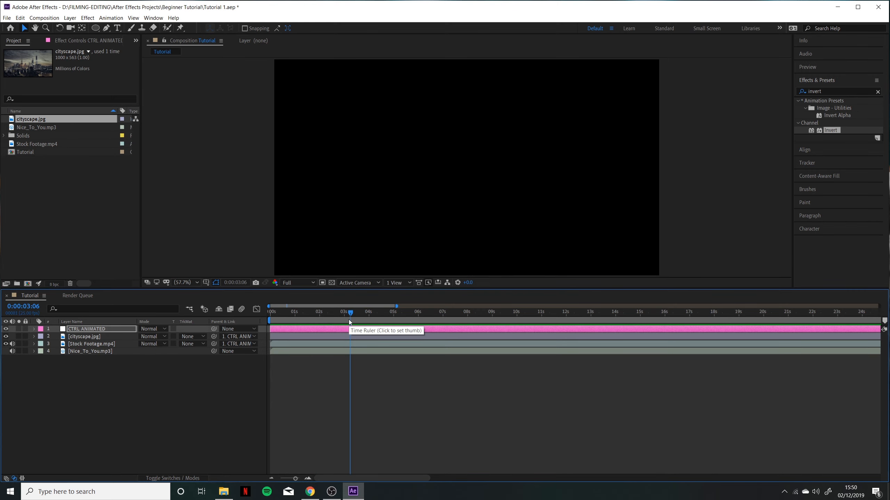
{"action": "key", "text": "ctrl+shift+d"}
{"action": "key", "text": "Delete"}
{"action": "left_click", "coordinate": [354, 337]}
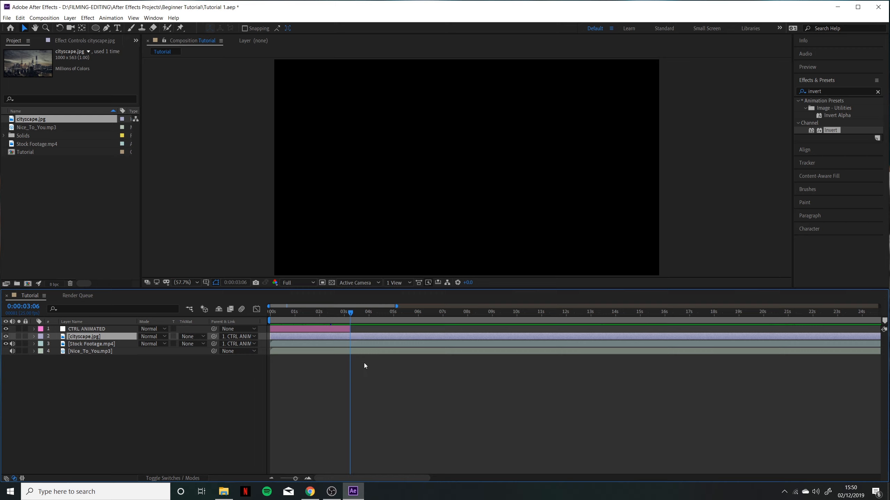
{"action": "left_click", "coordinate": [364, 347], "text": "shift"}
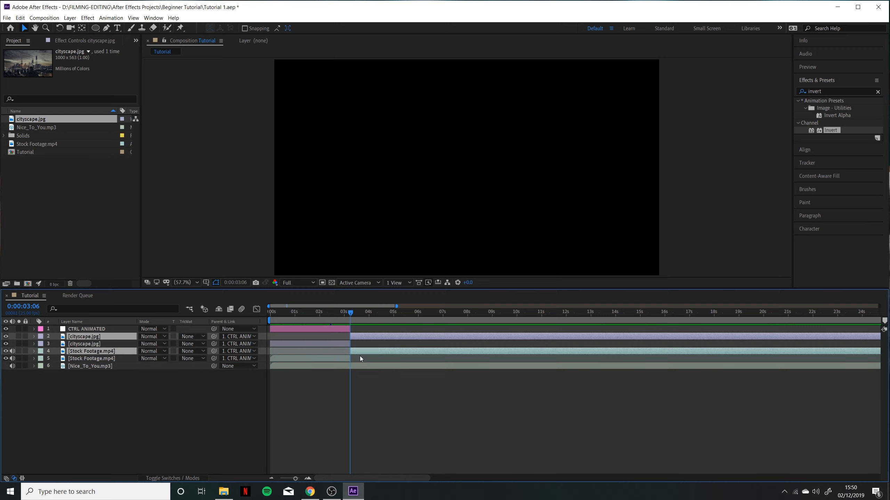
{"action": "key", "text": "alt+]"}
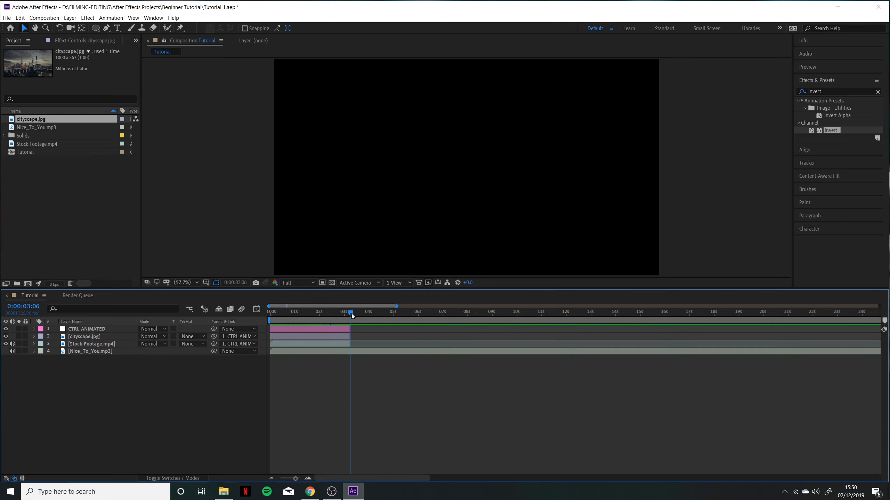
{"action": "key", "text": "Home"}
{"action": "key", "text": "space"}
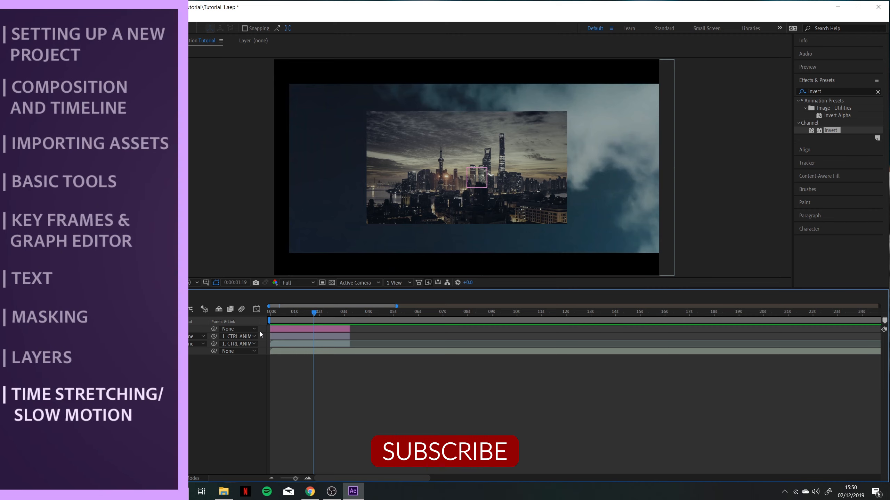
Delete the Stock Footage.mp4, cityscape.jpg and CTRL ANIMATED layers from the Tutorial composition
{"action": "left_click", "coordinate": [313, 344]}
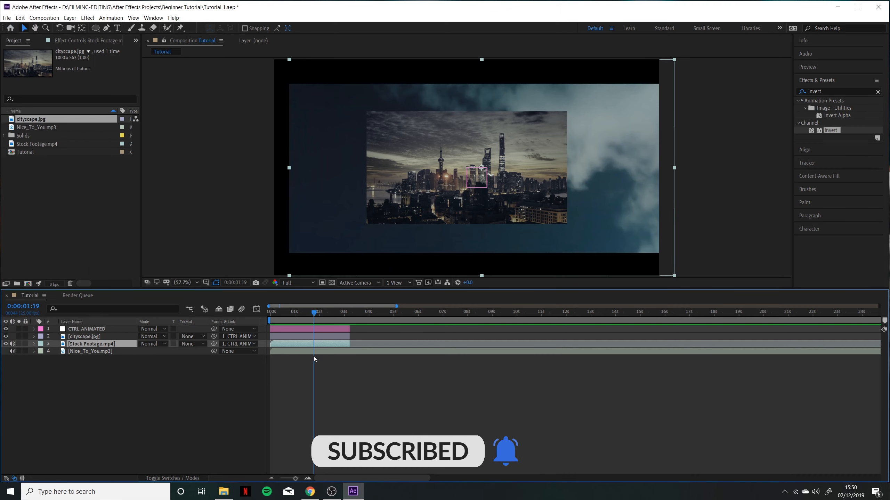
{"action": "key", "text": "Delete"}
{"action": "left_click", "coordinate": [318, 337]}
{"action": "key", "text": "Delete"}
{"action": "left_click", "coordinate": [317, 329]}
{"action": "key", "text": "Delete"}
Delete the Solids folder and its contents from the project
{"action": "left_click", "coordinate": [58, 41]}
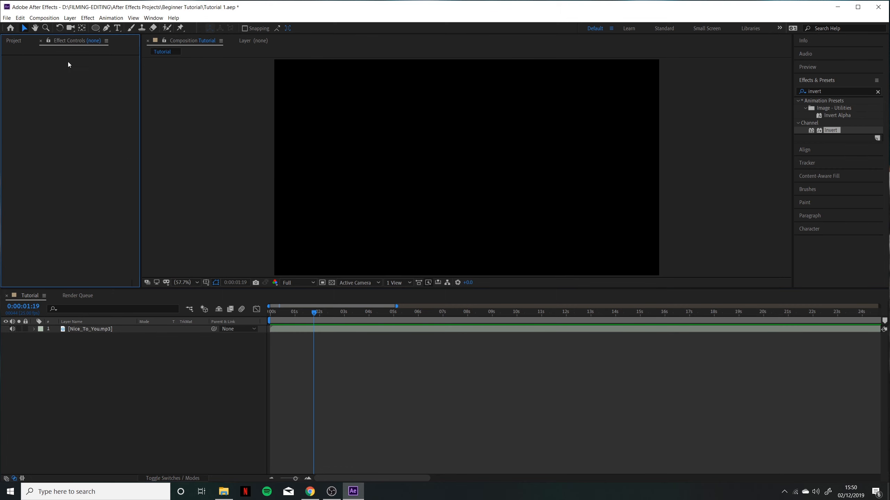
{"action": "left_click", "coordinate": [21, 43]}
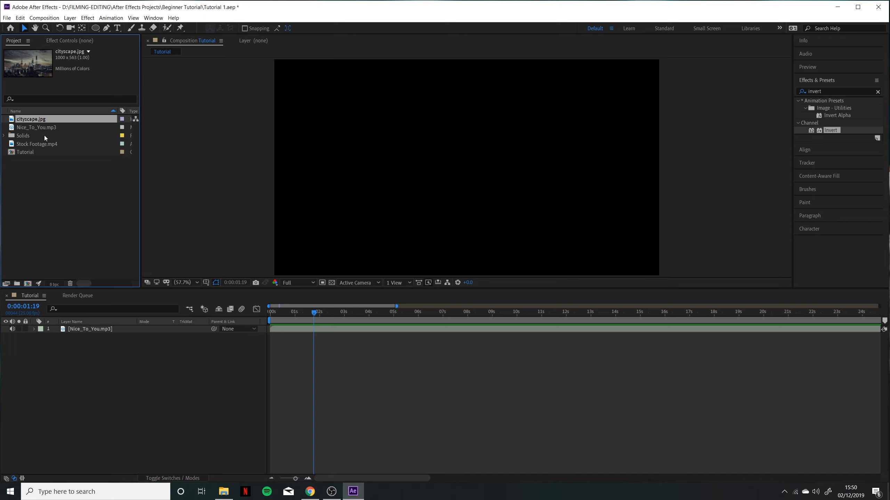
{"action": "left_click", "coordinate": [41, 143]}
{"action": "left_click", "coordinate": [4, 136]}
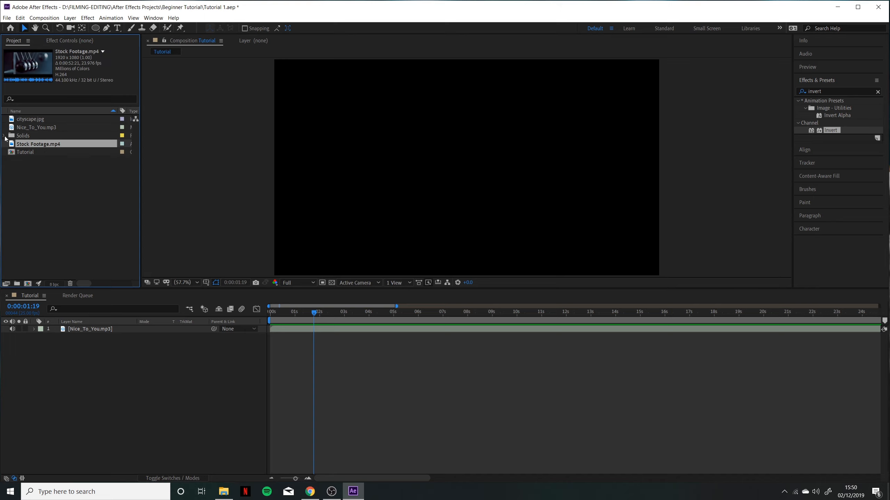
{"action": "left_click", "coordinate": [4, 136]}
{"action": "left_click", "coordinate": [29, 136]}
{"action": "key", "text": "Delete"}
{"action": "left_click", "coordinate": [476, 258]}
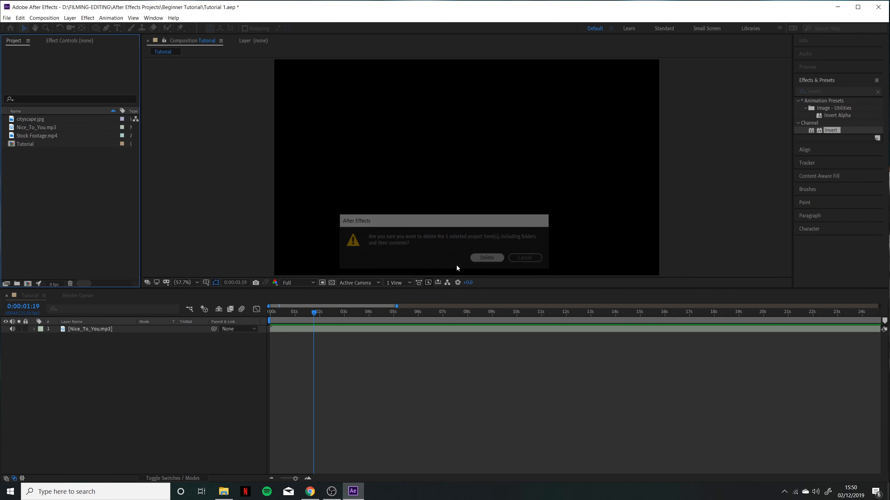
Add Stock Footage.mp4 to the Tutorial composition below Nice_To_You.mp3 and preview it from the start
{"action": "left_click", "coordinate": [39, 137]}
{"action": "left_click_drag", "start_coordinate": [102, 360], "coordinate": [115, 354]}
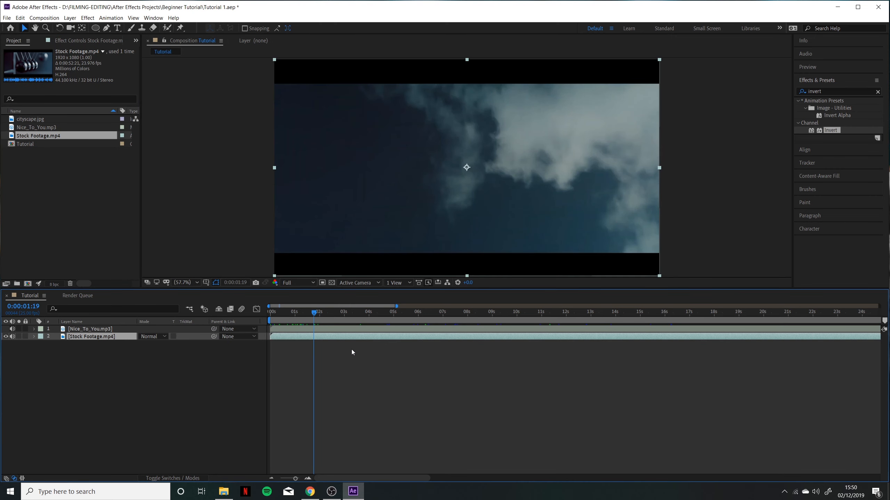
{"action": "left_click_drag", "start_coordinate": [315, 317], "coordinate": [271, 313]}
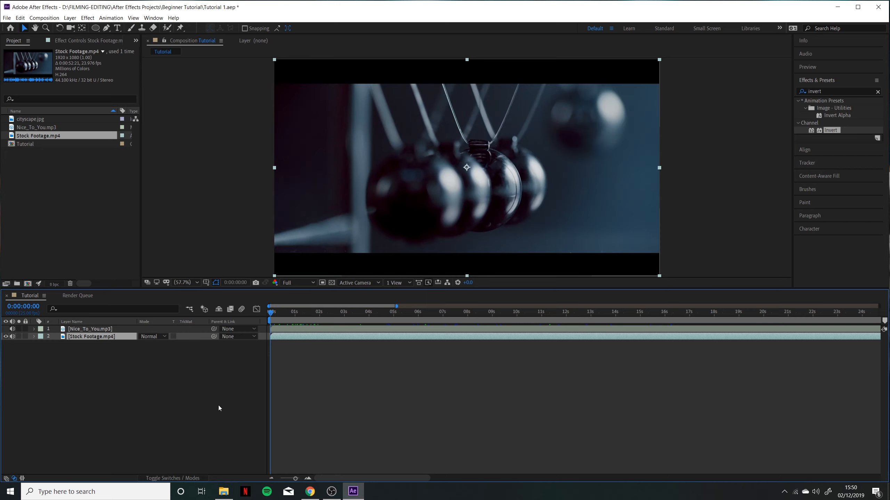
{"action": "key", "text": "space"}
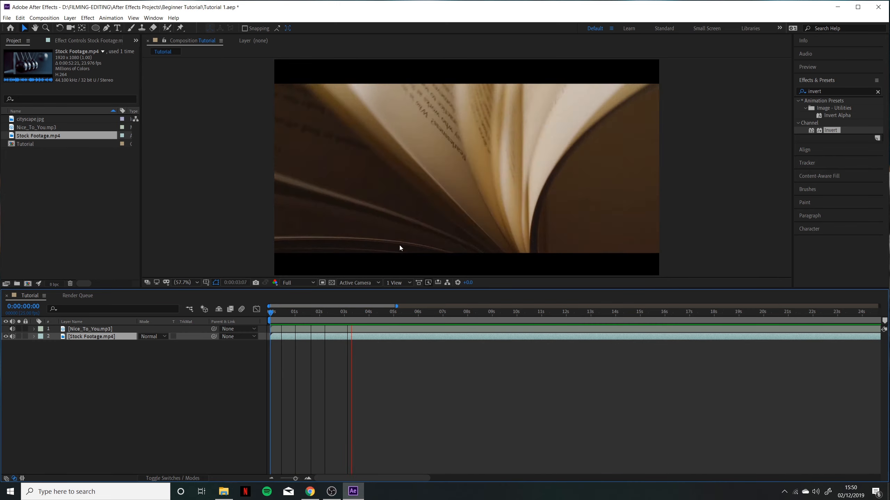
{"action": "key", "text": "space"}
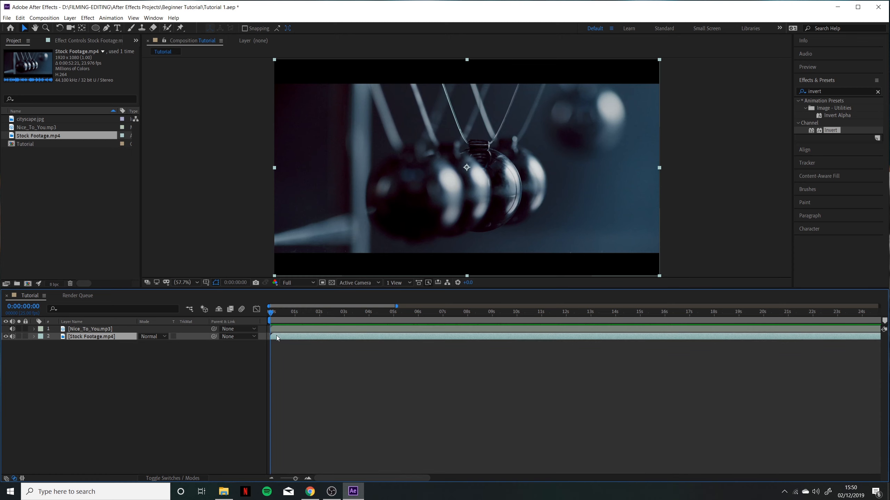
Time-stretch the Stock Footage.mp4 layer with a stretch factor of 50
{"action": "right_click", "coordinate": [276, 336]}
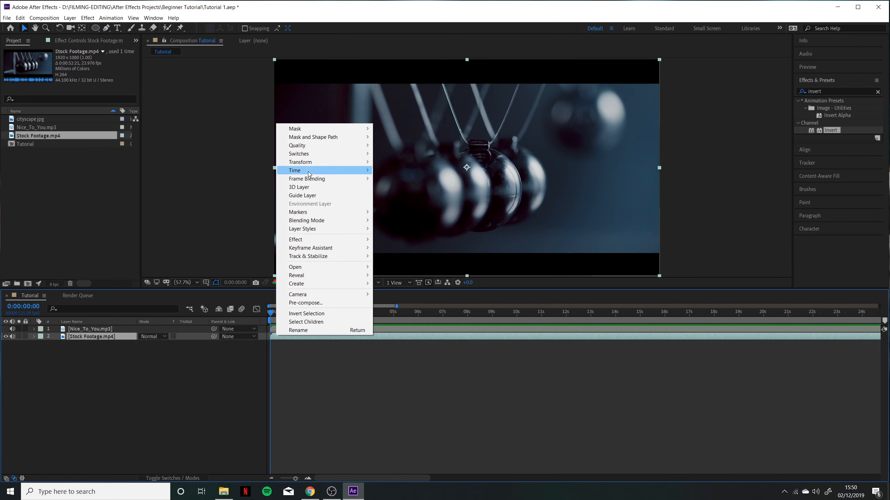
{"action": "mouse_move", "coordinate": [310, 173]}
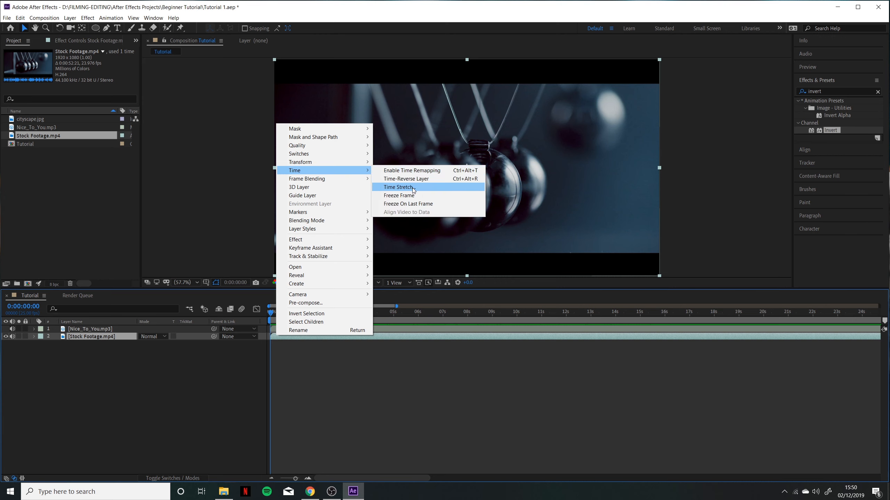
{"action": "left_click", "coordinate": [399, 187]}
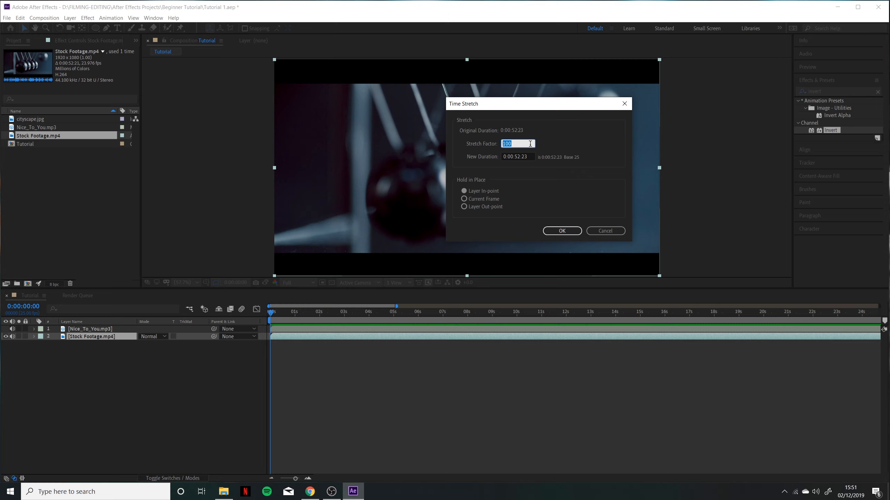
{"action": "type", "text": "50"}
{"action": "left_click_drag", "start_coordinate": [513, 144], "coordinate": [479, 138]}
{"action": "type", "text": "20"}
{"action": "key", "text": "shift+Left"}
{"action": "key", "text": "shift+Left"}
{"action": "key", "text": "shift+Left"}
{"action": "type", "text": "50"}
{"action": "key", "text": "Return"}
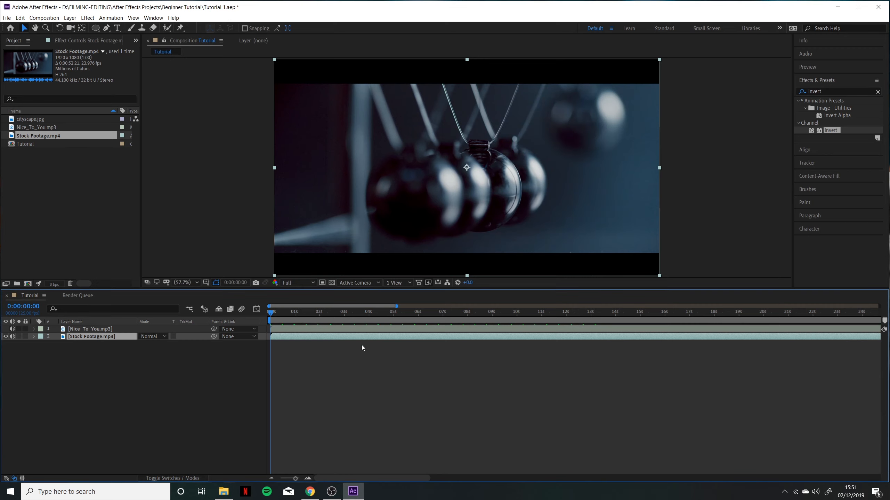
Play the sped-up Stock Footage.mp4 layer, return to the start and play it again
{"action": "key", "text": "space"}
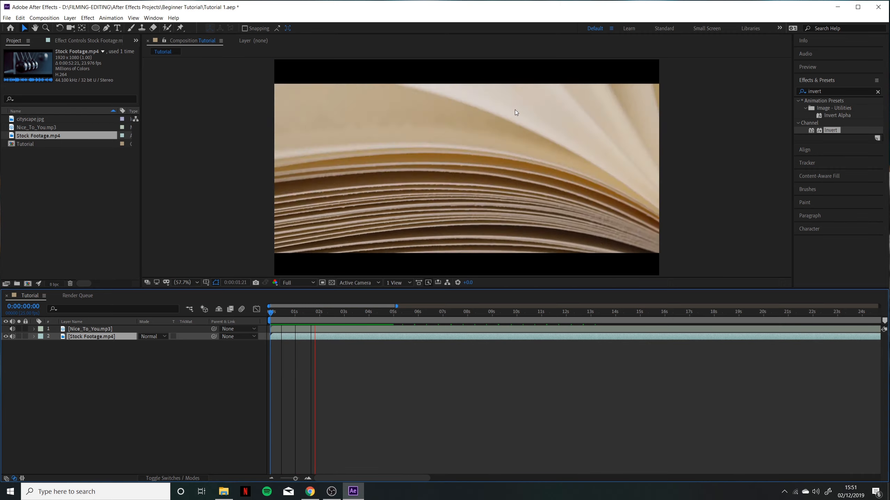
{"action": "key", "text": "space"}
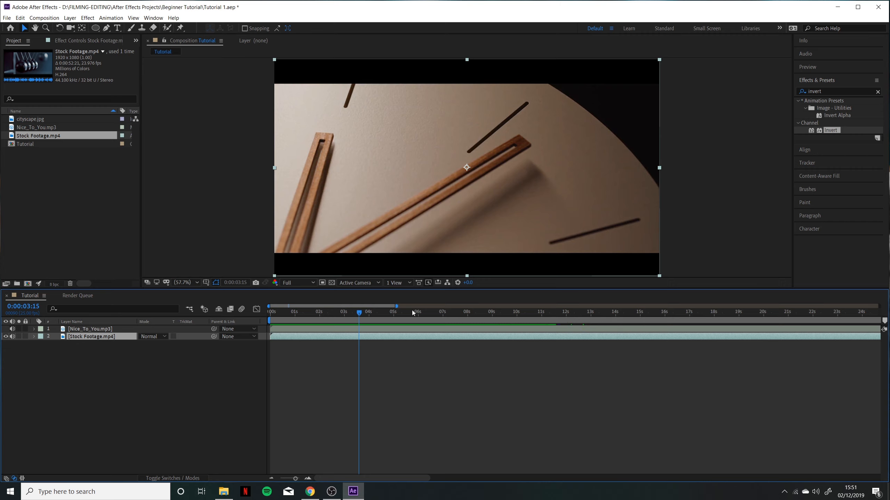
{"action": "left_click_drag", "start_coordinate": [555, 315], "coordinate": [226, 317]}
{"action": "key", "text": "space"}
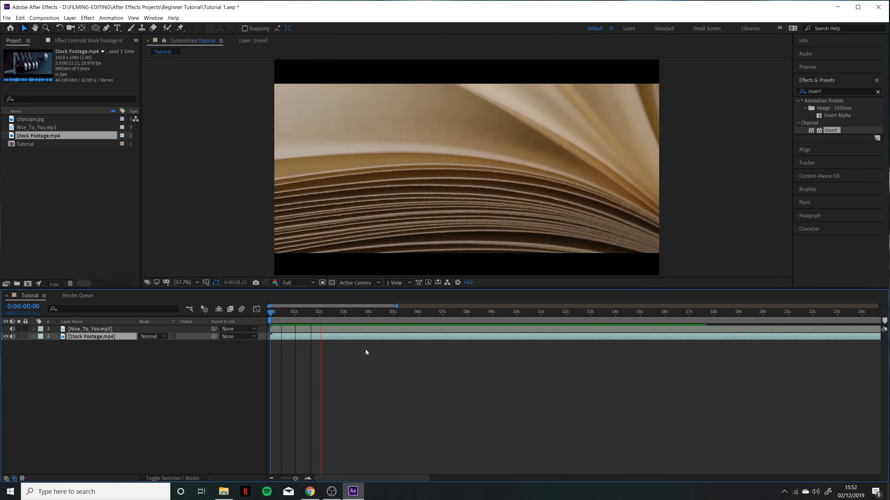
Set the Stock Footage.mp4 layer's stretch factor to 200 and preview the slowed footage from the start
{"action": "right_click", "coordinate": [339, 335]}
{"action": "mouse_move", "coordinate": [368, 170]}
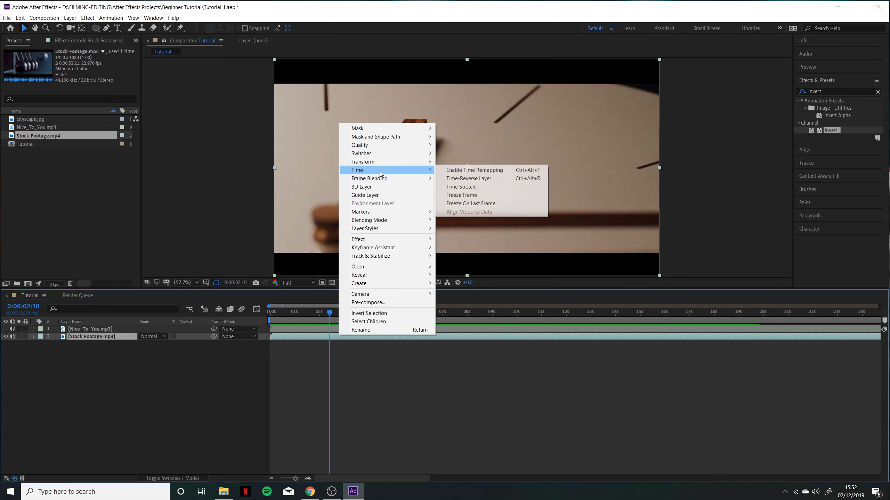
{"action": "left_click", "coordinate": [470, 187]}
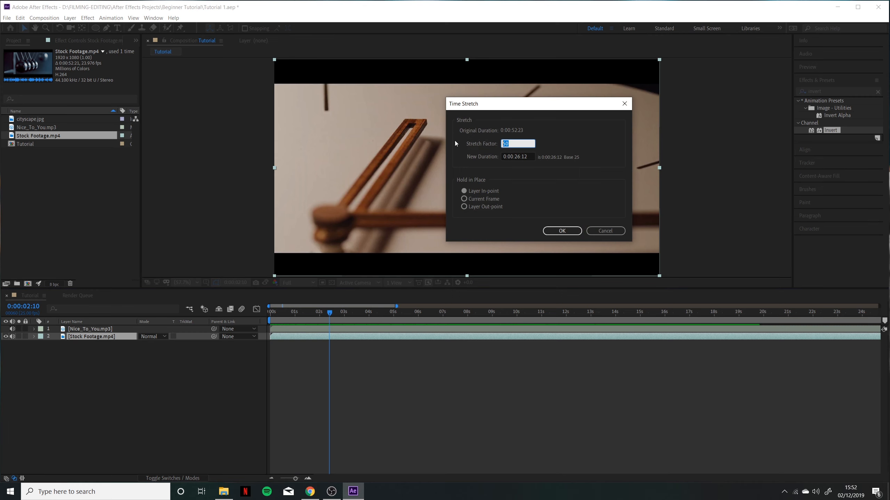
{"action": "type", "text": "100"}
{"action": "left_click_drag", "start_coordinate": [524, 142], "coordinate": [455, 141]}
{"action": "type", "text": "200"}
{"action": "key", "text": "Return"}
{"action": "key", "text": "Home"}
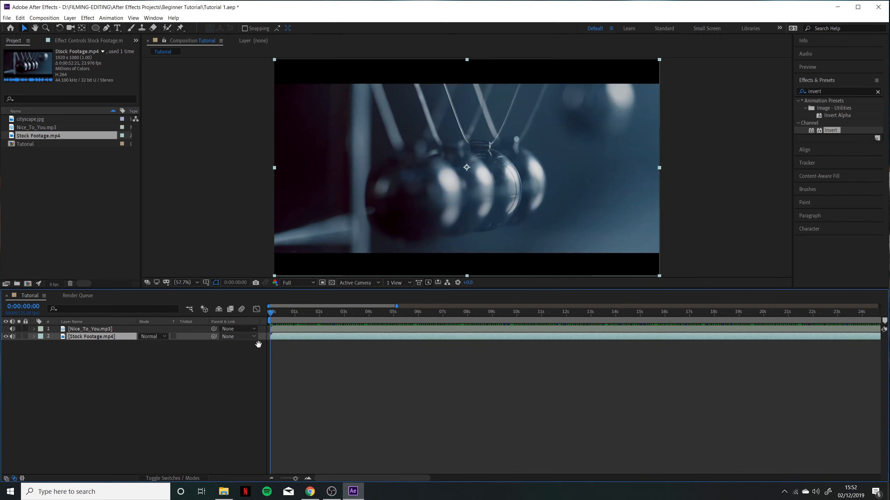
{"action": "key", "text": "space"}
{"action": "key", "text": "space"}
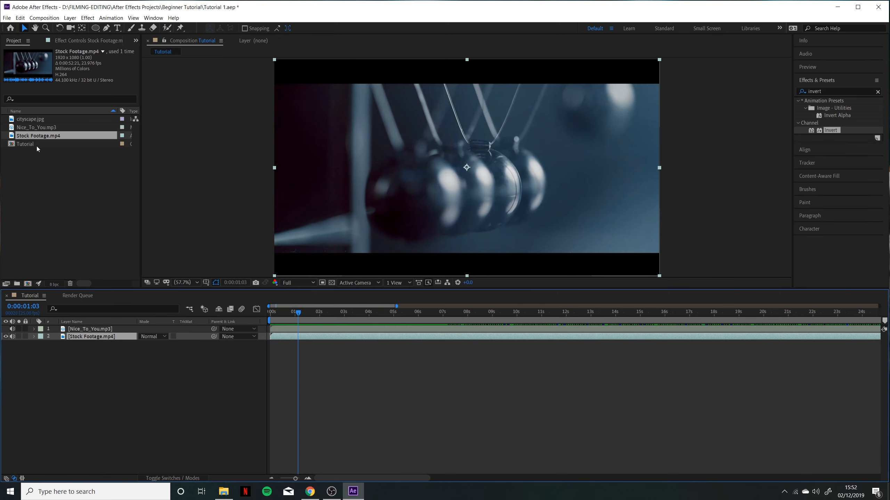
Expand the project list's columns and compare the frame rates of Stock Footage.mp4 and the Tutorial composition
{"action": "right_click", "coordinate": [42, 137]}
{"action": "left_click", "coordinate": [23, 161]}
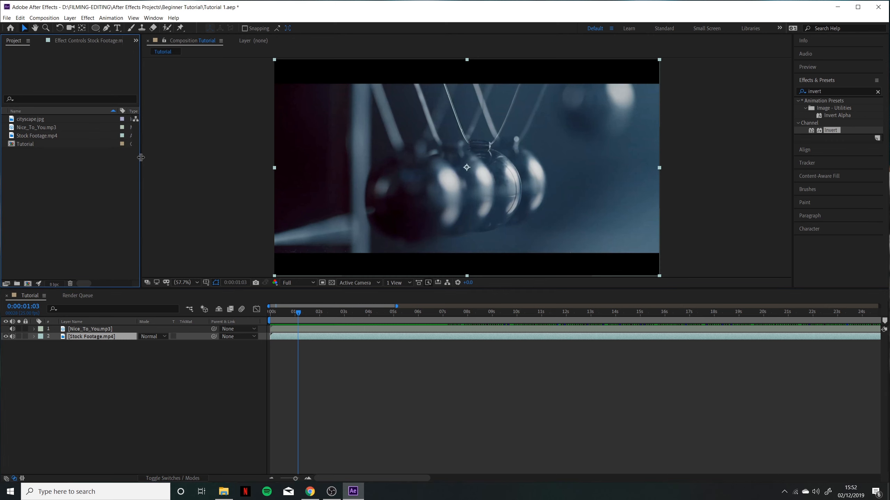
{"action": "left_click_drag", "start_coordinate": [141, 157], "coordinate": [312, 166]}
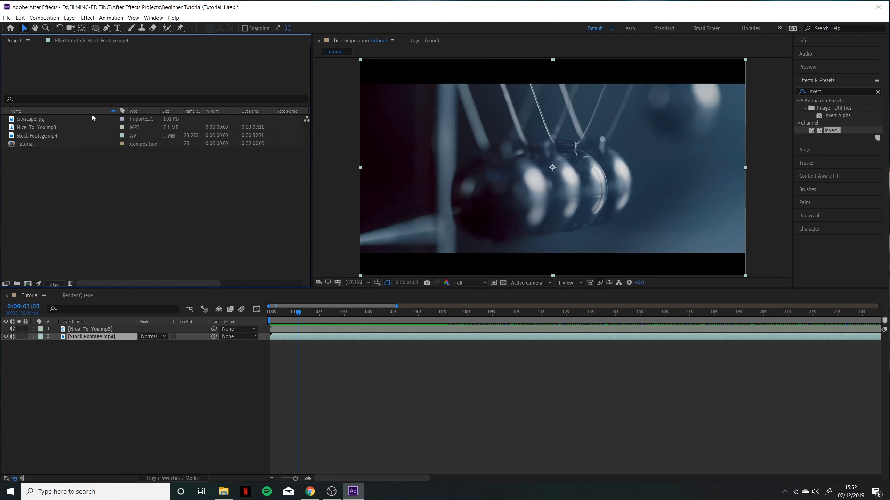
{"action": "left_click", "coordinate": [189, 138]}
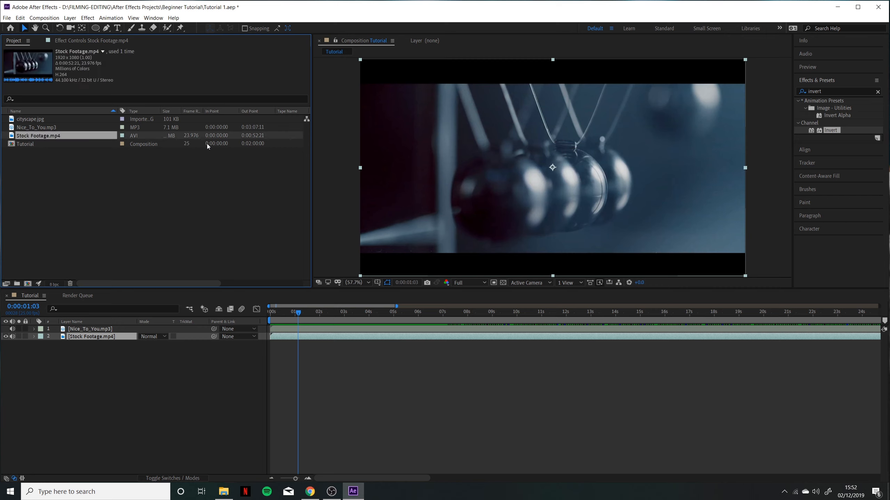
{"action": "left_click", "coordinate": [183, 144]}
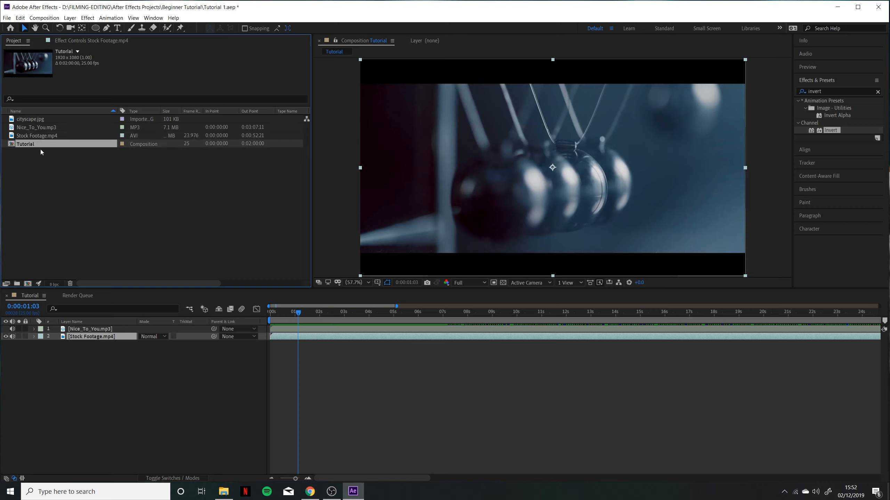
Set the Tutorial composition's frame rate to 23.976 frames per second and preview it from the start
{"action": "right_click", "coordinate": [163, 146]}
{"action": "left_click", "coordinate": [204, 147]}
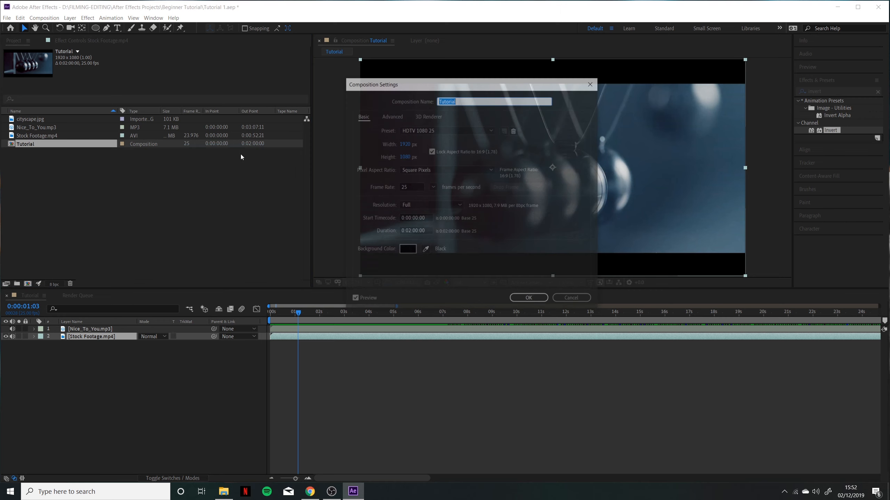
{"action": "left_click", "coordinate": [410, 186]}
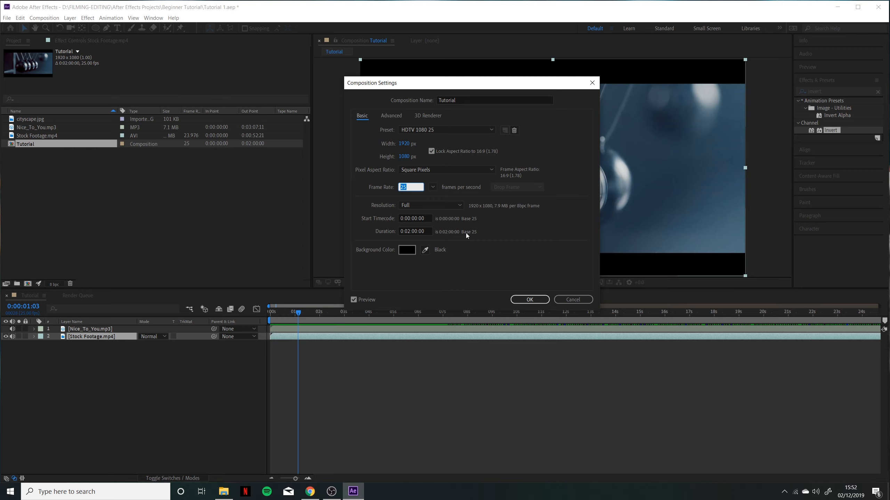
{"action": "type", "text": "23.976"}
{"action": "left_click", "coordinate": [529, 300]}
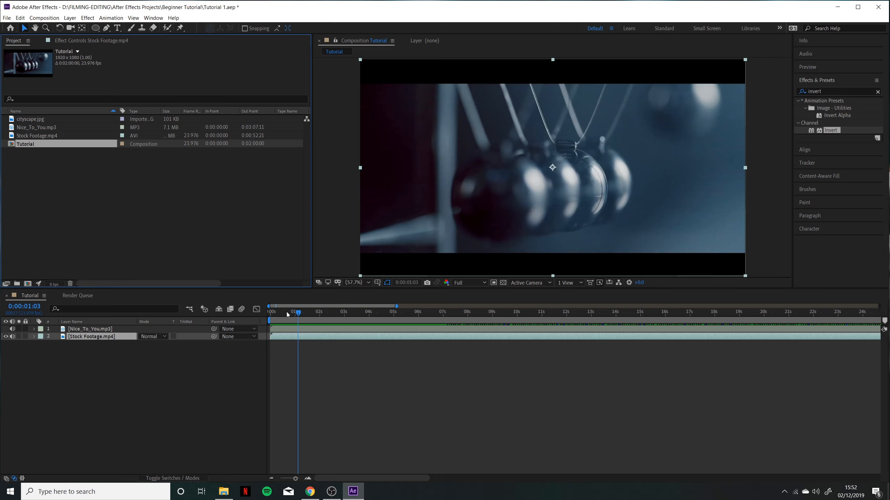
{"action": "key", "text": "Home"}
{"action": "key", "text": "space"}
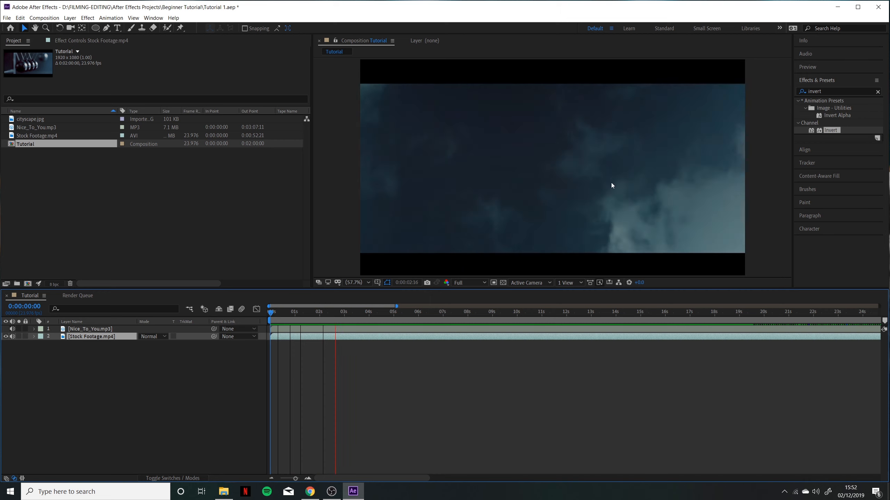
{"action": "key", "text": "space"}
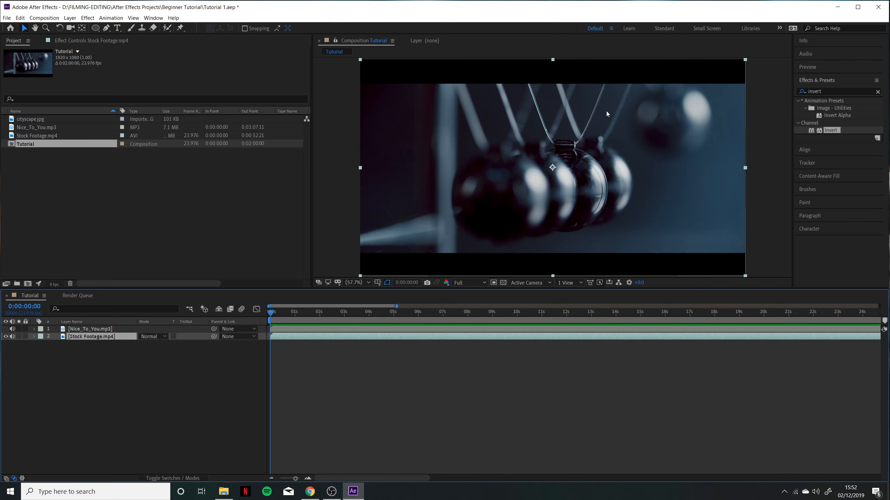
Check the Stock Footage.mp4 details in the project and advance the composition frame by frame using the preview controls
{"action": "left_click", "coordinate": [826, 70]}
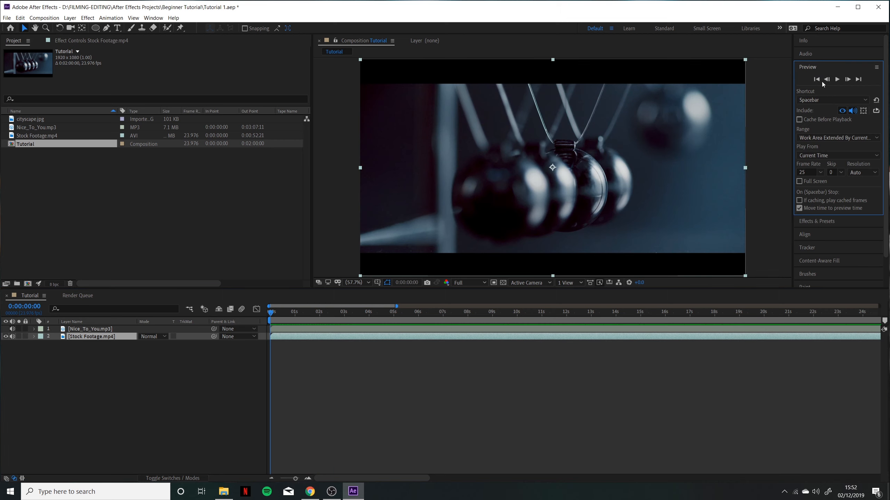
{"action": "left_click", "coordinate": [189, 136]}
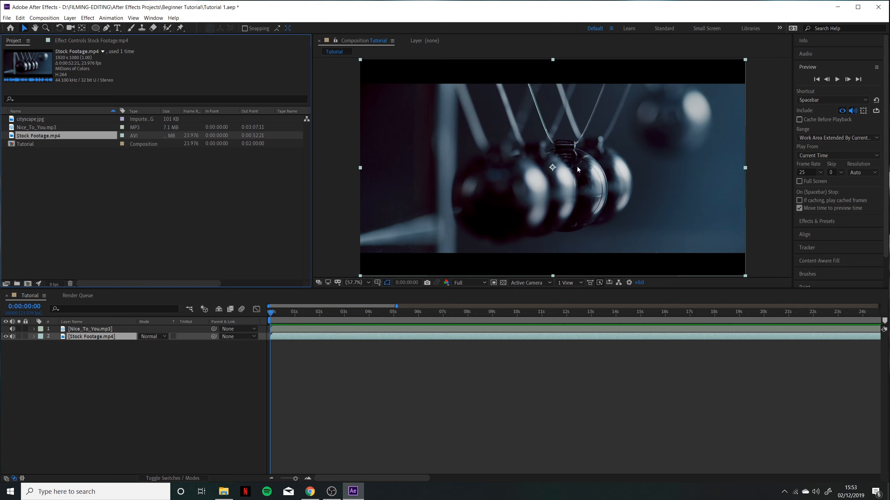
{"action": "left_click", "coordinate": [847, 79]}
{"action": "left_click", "coordinate": [847, 79]}
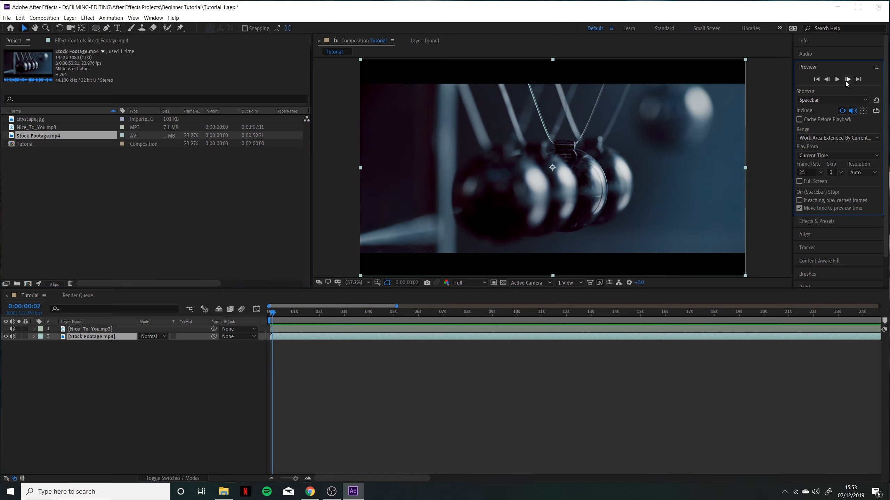
{"action": "left_click", "coordinate": [846, 79]}
{"action": "left_click", "coordinate": [846, 80]}
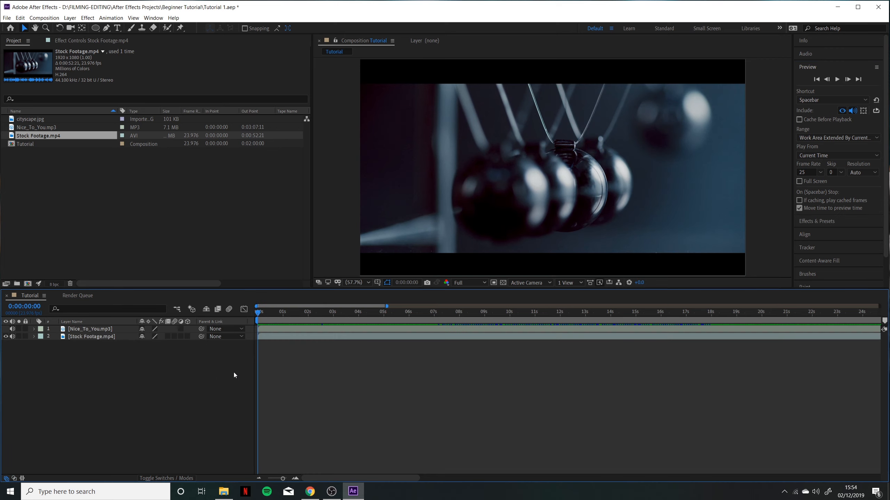
Set the Stock Footage.mp4 layer's time stretch factor to 100
{"action": "right_click", "coordinate": [337, 335]}
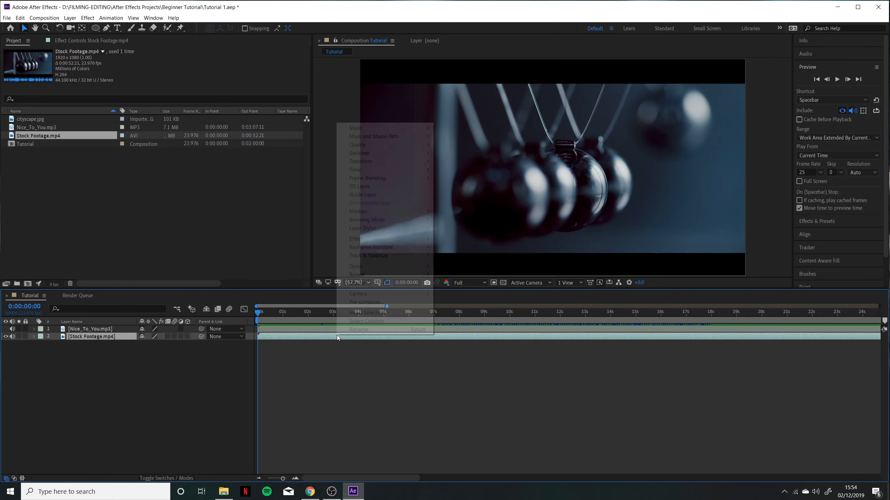
{"action": "mouse_move", "coordinate": [372, 170]}
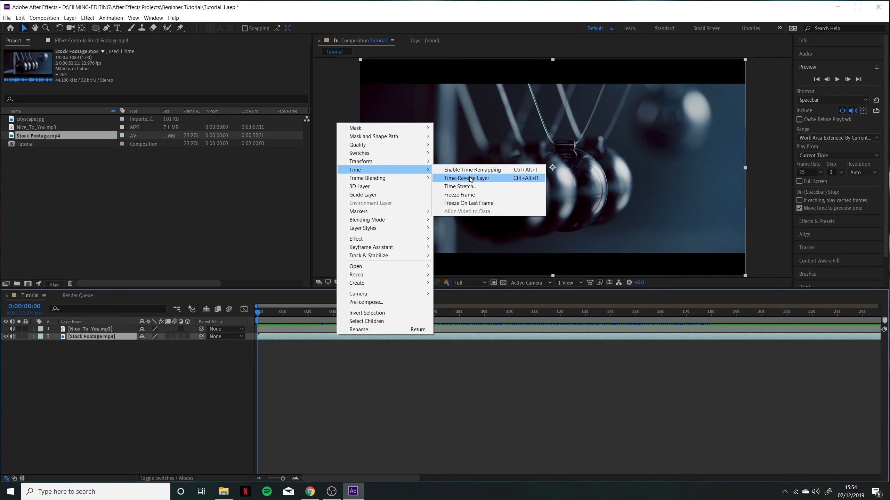
{"action": "left_click", "coordinate": [478, 187]}
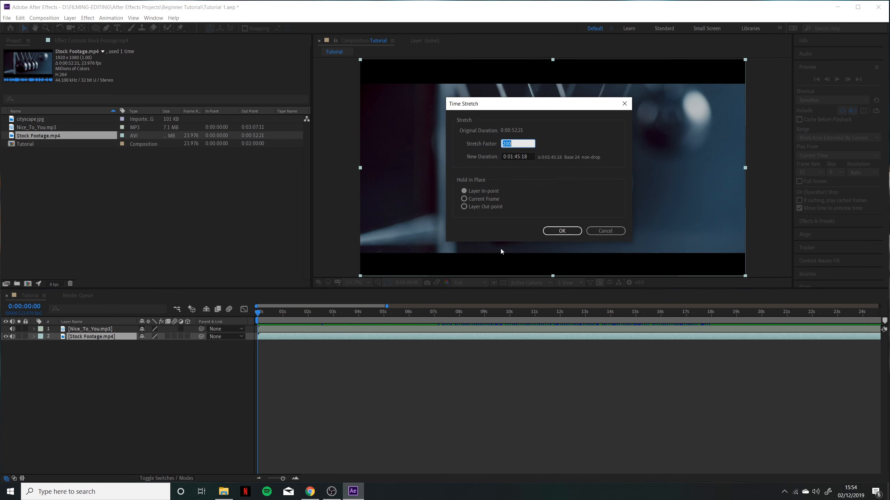
{"action": "type", "text": "100"}
{"action": "key", "text": "Return"}
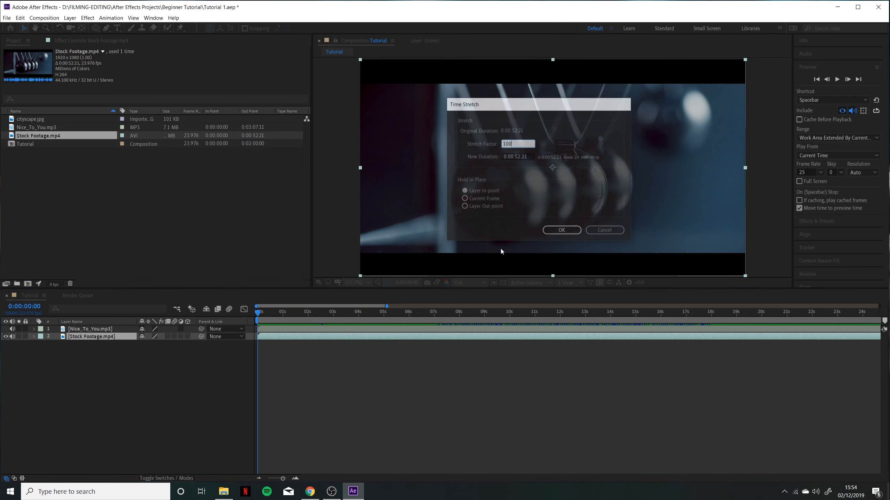
Enable time remapping on the Stock Footage.mp4 layer
{"action": "right_click", "coordinate": [277, 338]}
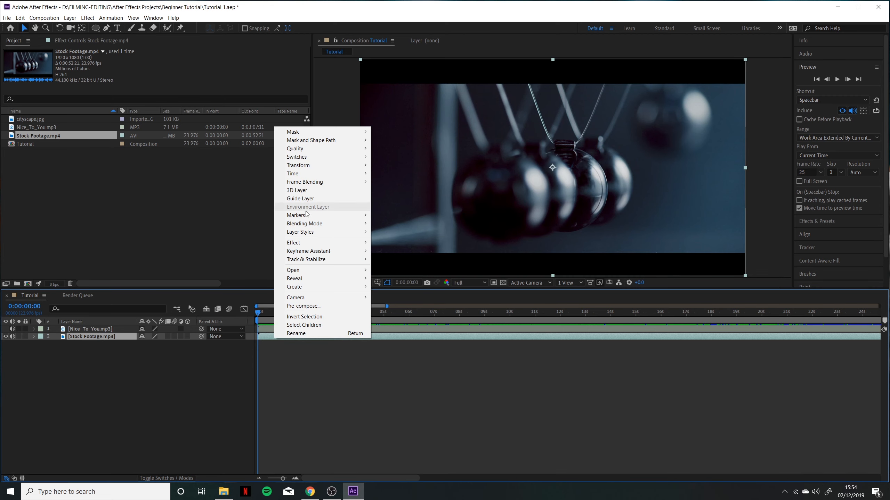
{"action": "mouse_move", "coordinate": [304, 174]}
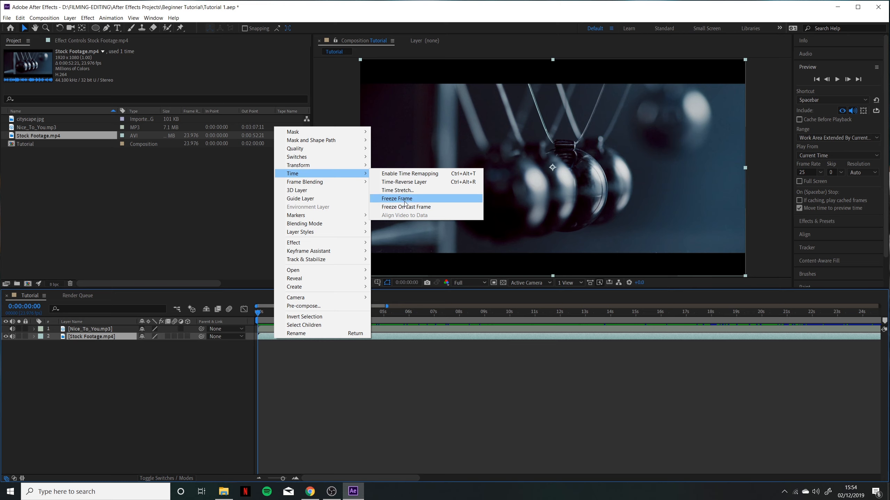
{"action": "left_click", "coordinate": [413, 173]}
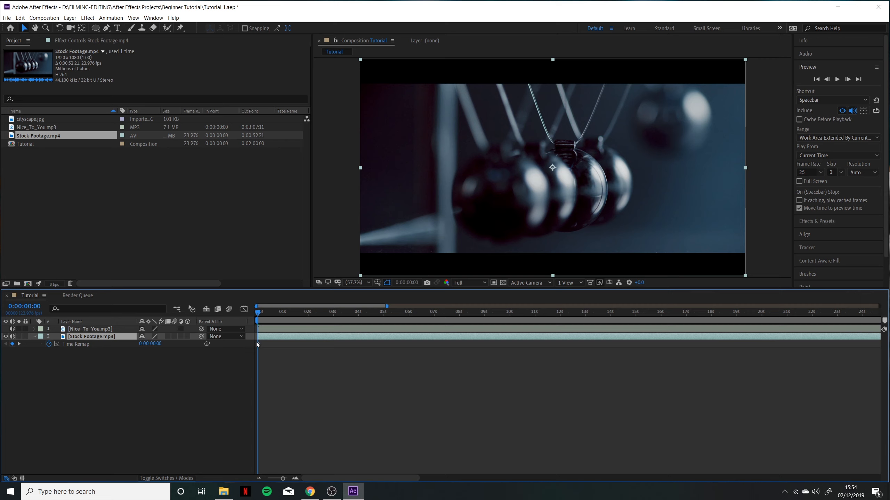
Add Time Remap keyframes to the Stock Footage.mp4 layer at 0:00:02:15 and 0:00:03:21
{"action": "left_click_drag", "start_coordinate": [384, 307], "coordinate": [749, 307]}
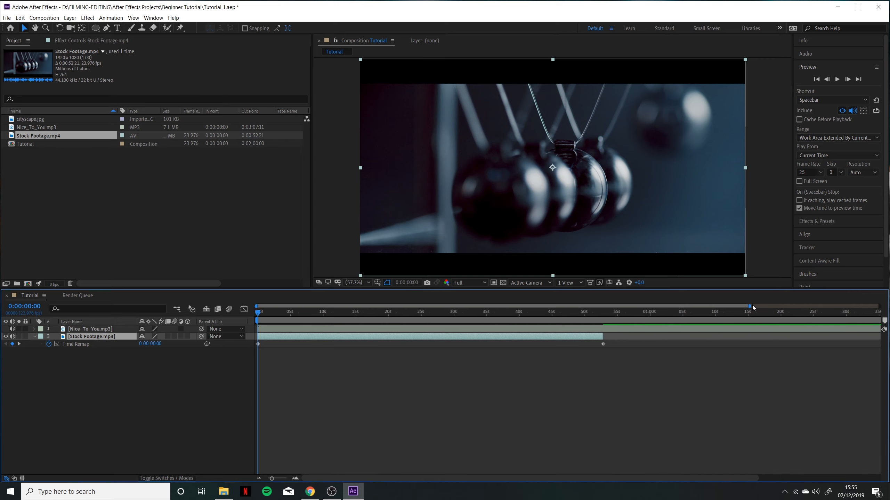
{"action": "left_click_drag", "start_coordinate": [739, 306], "coordinate": [358, 314]}
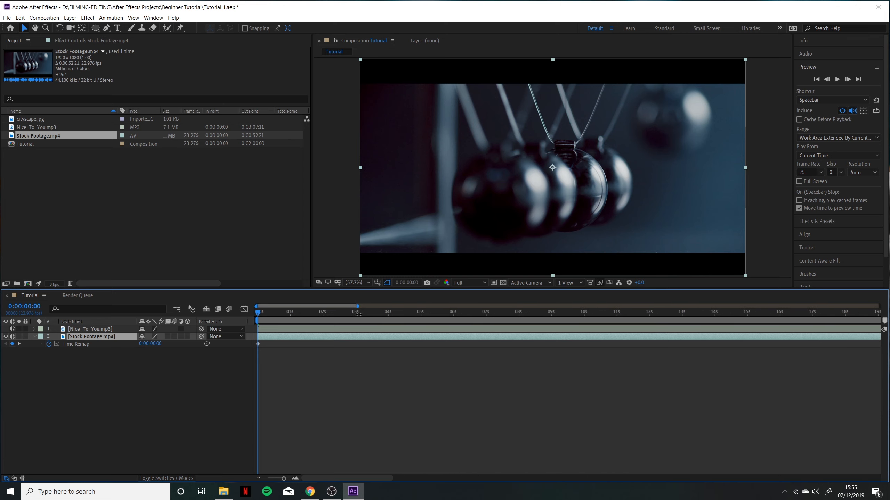
{"action": "left_click_drag", "start_coordinate": [289, 316], "coordinate": [344, 333]}
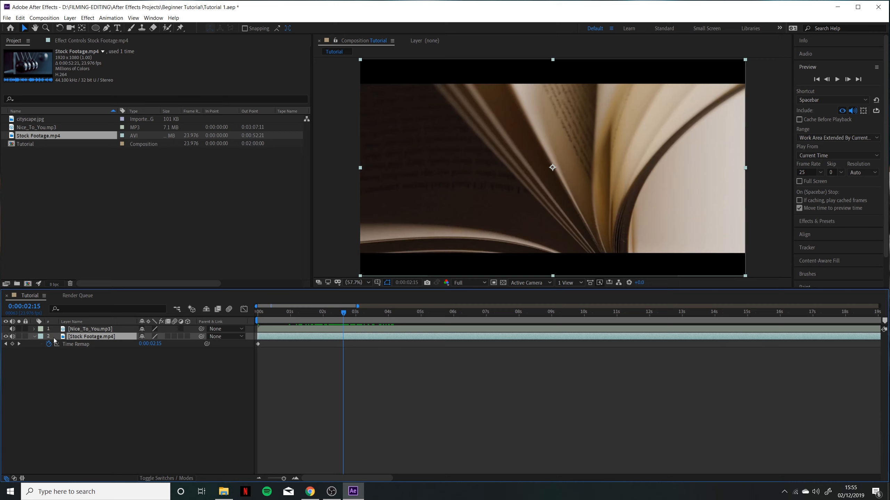
{"action": "left_click", "coordinate": [12, 344]}
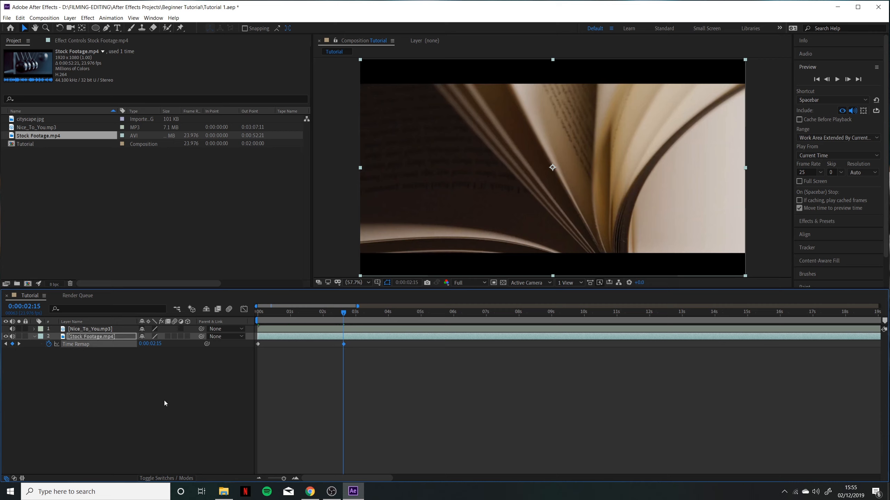
{"action": "key", "text": "space"}
{"action": "key", "text": "space"}
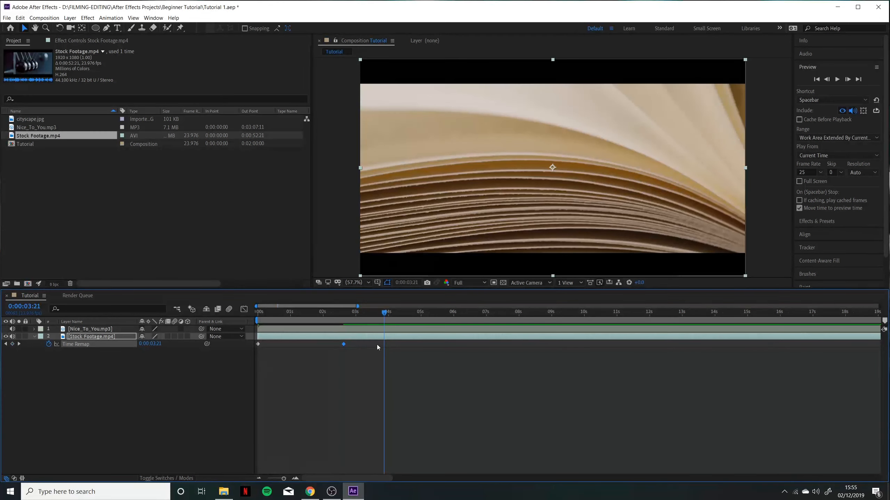
{"action": "left_click", "coordinate": [12, 344]}
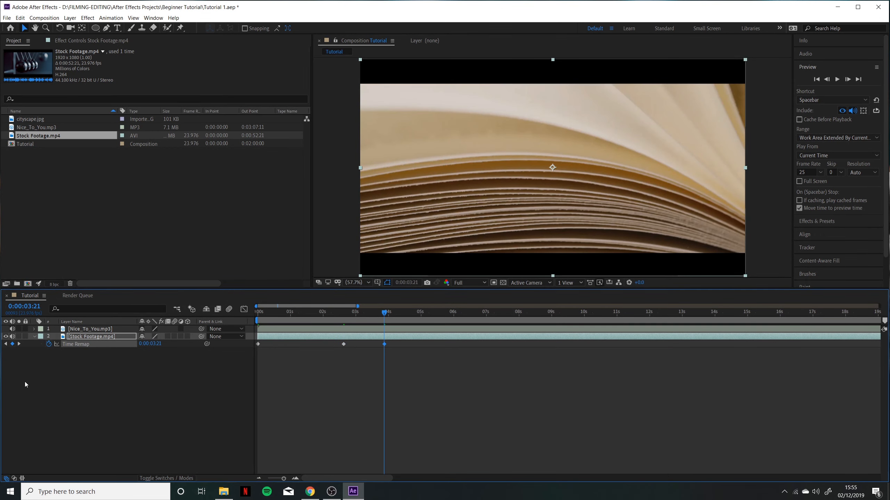
Add two more Time Remap keyframes to the Stock Footage.mp4 layer at 0:00:06:22 and 0:00:08:10
{"action": "key", "text": "space"}
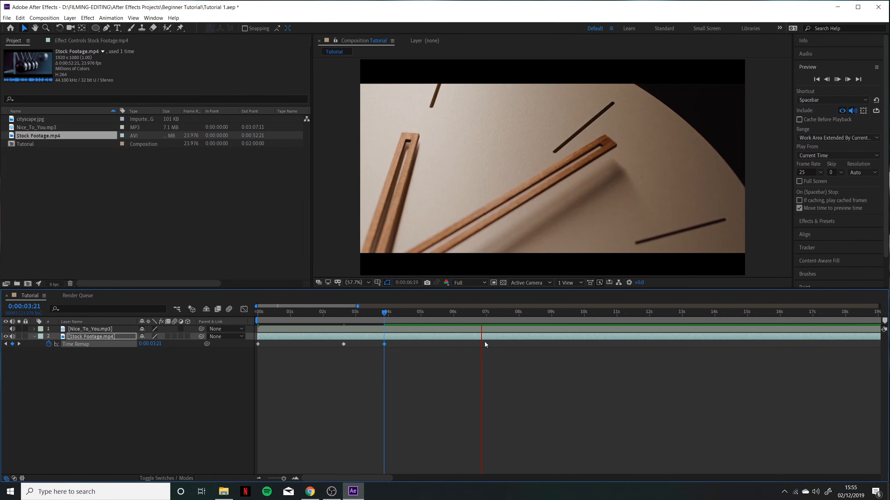
{"action": "key", "text": "space"}
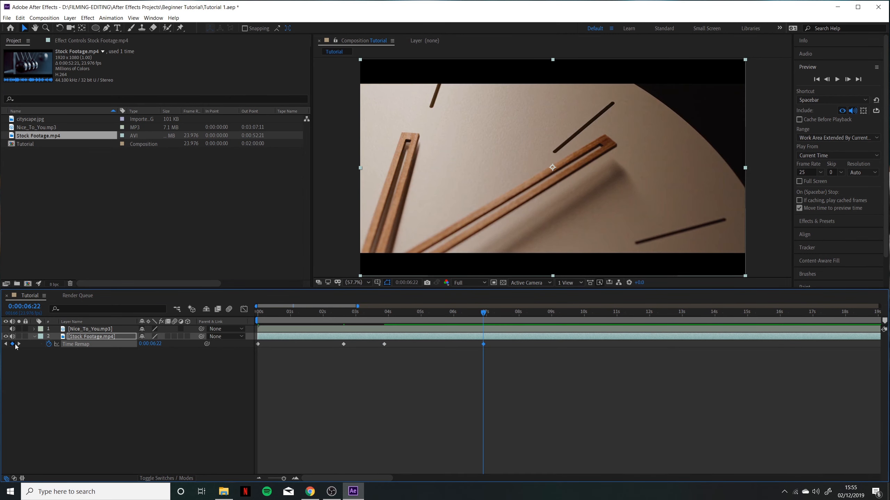
{"action": "left_click", "coordinate": [12, 344]}
{"action": "key", "text": "space"}
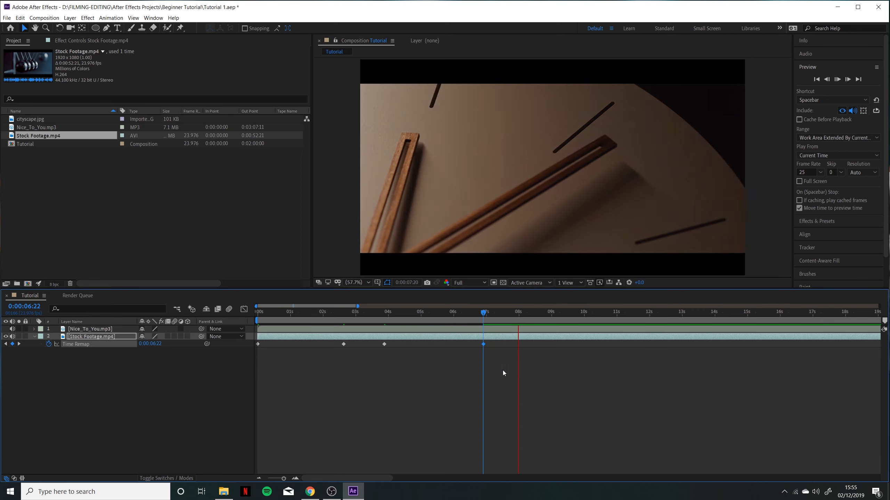
{"action": "key", "text": "space"}
{"action": "left_click", "coordinate": [13, 344]}
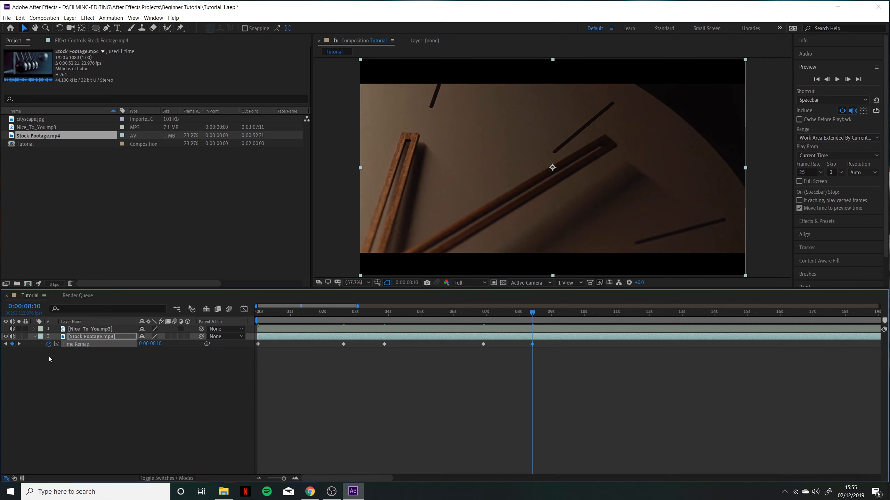
Select the visible Time Remap keyframes and display their curve in the Graph Editor
{"action": "left_click_drag", "start_coordinate": [561, 367], "coordinate": [452, 352]}
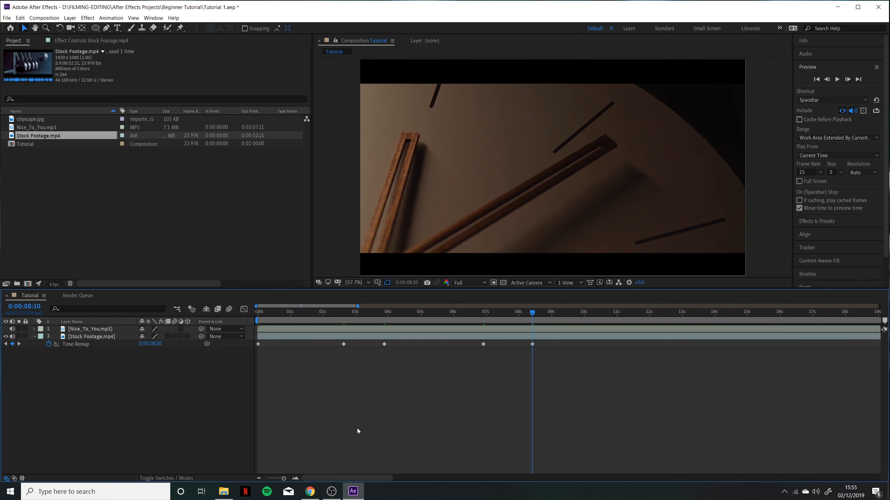
{"action": "left_click_drag", "start_coordinate": [617, 399], "coordinate": [252, 339]}
{"action": "left_click_drag", "start_coordinate": [580, 377], "coordinate": [235, 347]}
{"action": "left_click_drag", "start_coordinate": [333, 309], "coordinate": [297, 326]}
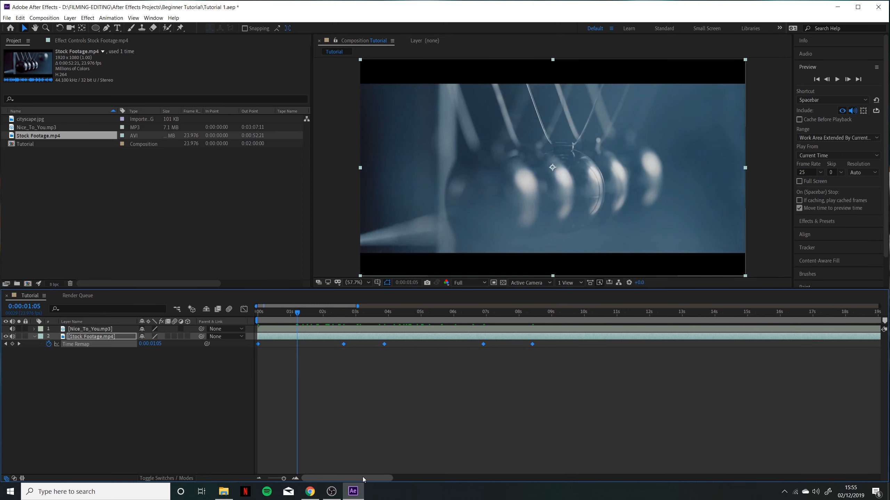
{"action": "left_click", "coordinate": [244, 309]}
{"action": "left_click", "coordinate": [433, 358]}
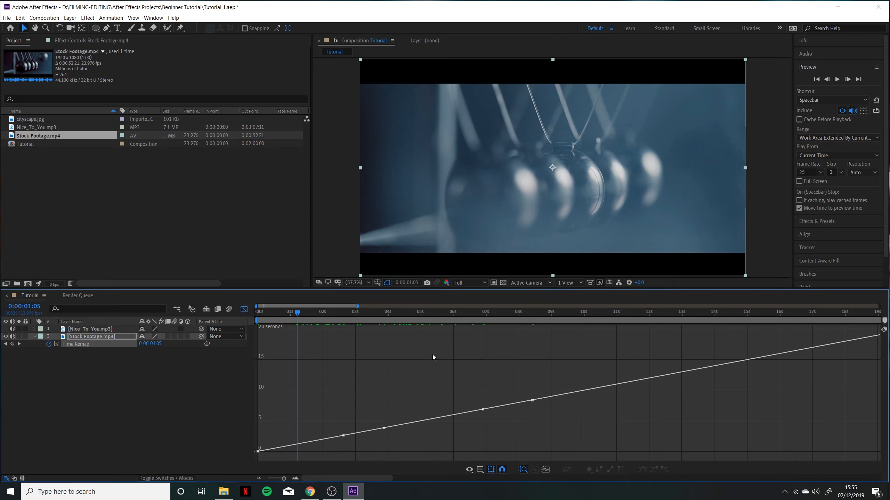
Apply Easy Ease to all Time Remap keyframes, including the one at the end of the footage
{"action": "left_click", "coordinate": [531, 401]}
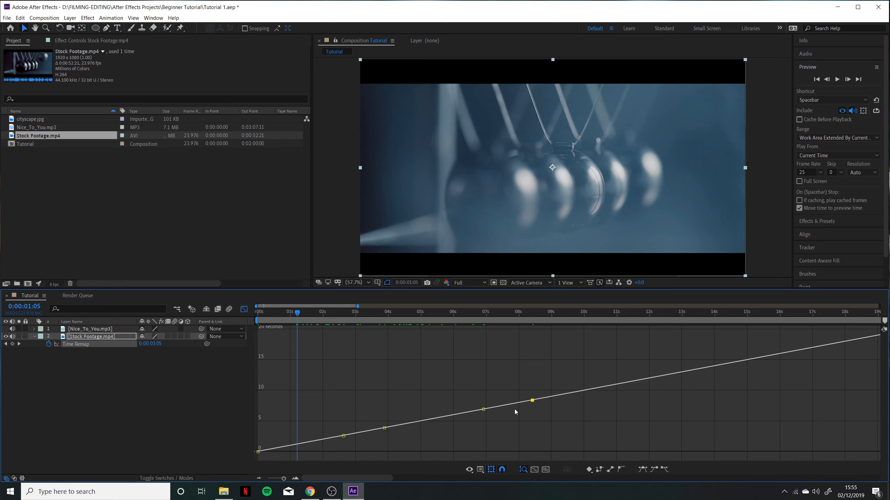
{"action": "left_click", "coordinate": [385, 428]}
{"action": "left_click_drag", "start_coordinate": [339, 311], "coordinate": [249, 461]}
{"action": "key", "text": "minus"}
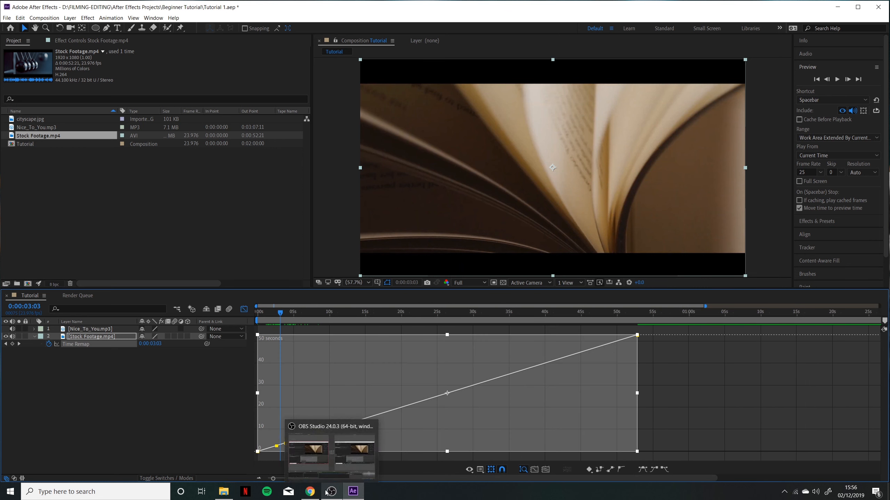
{"action": "key", "text": "F9"}
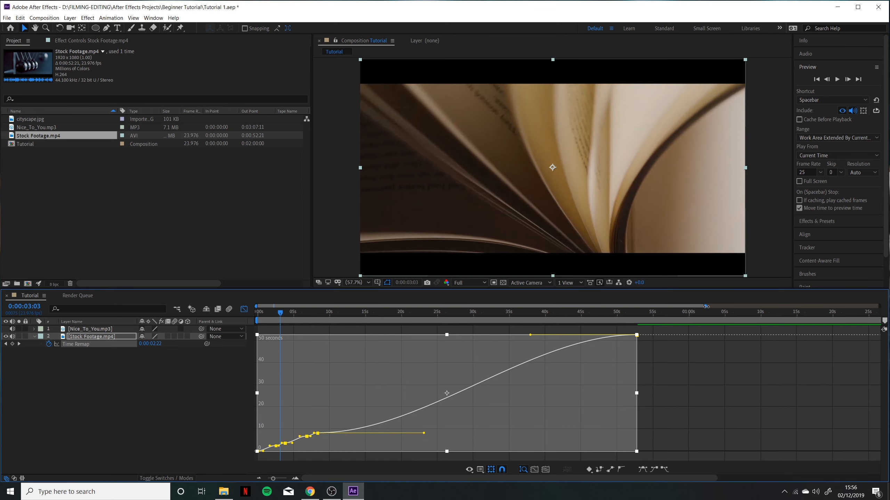
Zoom in on the eased Time Remap curve and preview the footage from 0:00:01:20
{"action": "left_click_drag", "start_coordinate": [706, 306], "coordinate": [382, 396]}
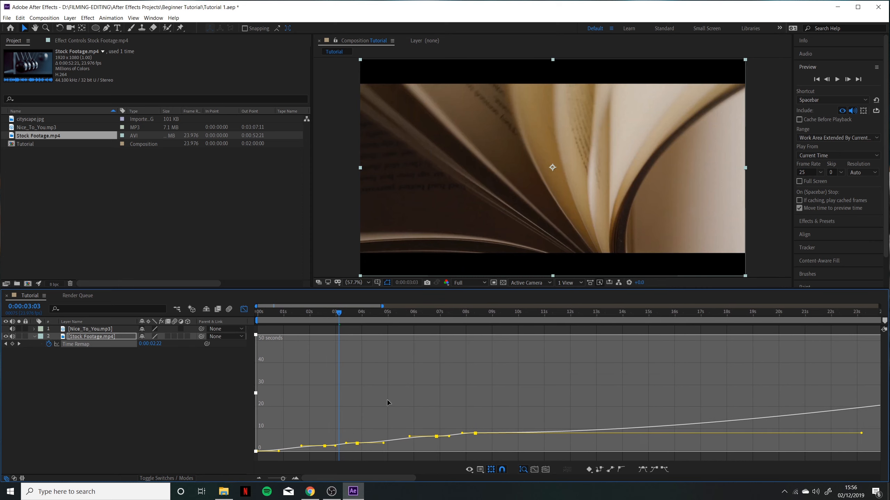
{"action": "left_click", "coordinate": [352, 333]}
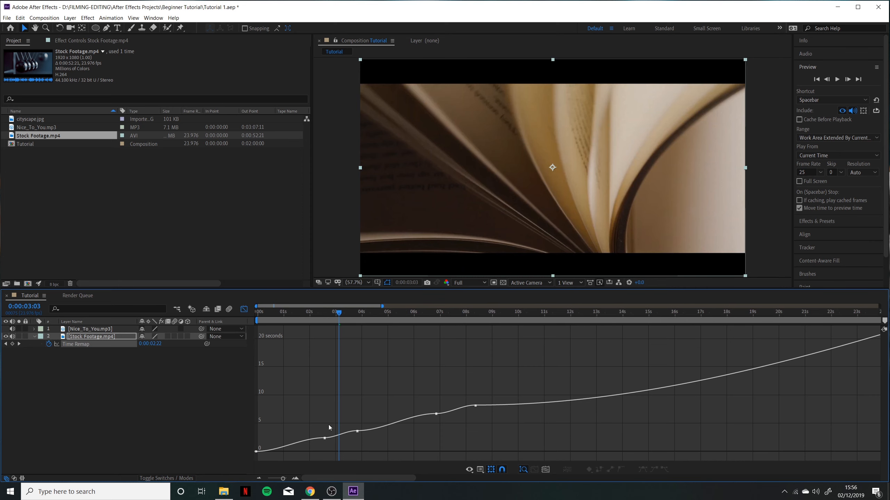
{"action": "left_click", "coordinate": [311, 318]}
{"action": "key", "text": "space"}
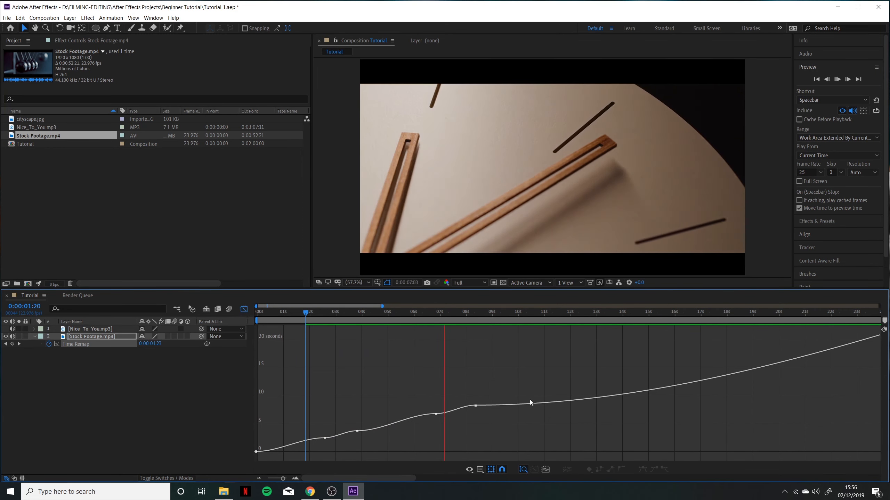
{"action": "key", "text": "space"}
Reshape the curve around the second Time Remap keyframe, shift the third to about 4.4 seconds and the fourth to 0:00:07:08
{"action": "left_click_drag", "start_coordinate": [366, 422], "coordinate": [305, 448]}
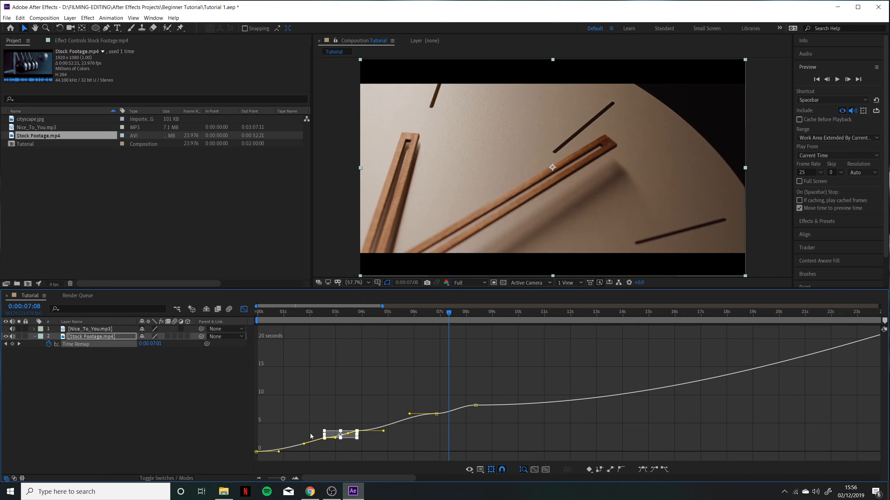
{"action": "left_click", "coordinate": [375, 436]}
{"action": "left_click", "coordinate": [324, 439]}
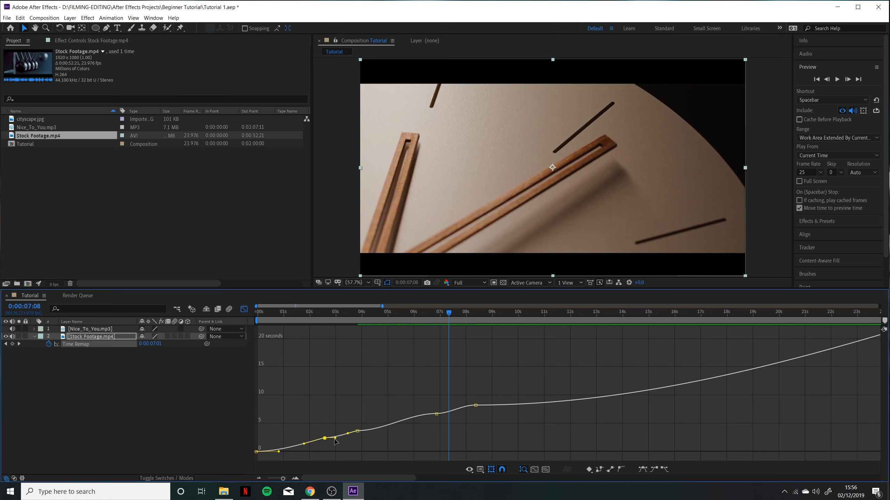
{"action": "mouse_move", "coordinate": [335, 438]}
{"action": "left_mouse_down"}
{"action": "mouse_move", "coordinate": [370, 433]}
{"action": "mouse_move", "coordinate": [347, 435]}
{"action": "left_mouse_up"}
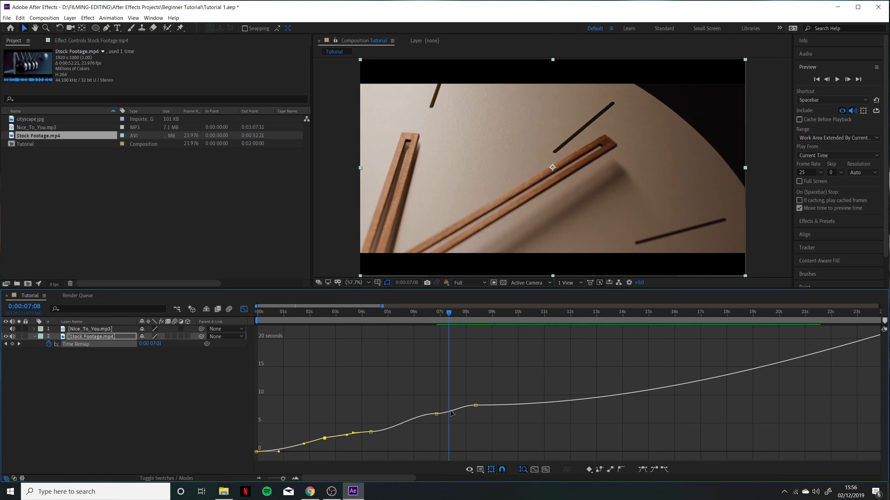
{"action": "left_click_drag", "start_coordinate": [437, 415], "coordinate": [448, 415]}
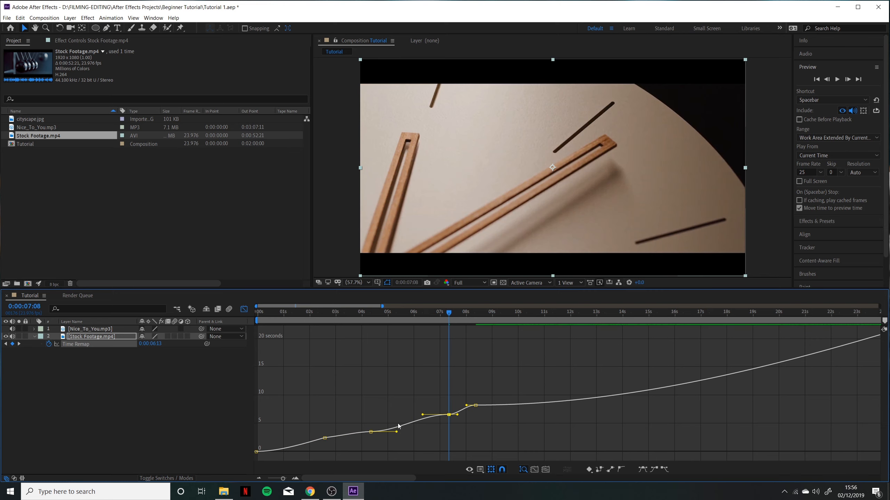
{"action": "left_click", "coordinate": [324, 442]}
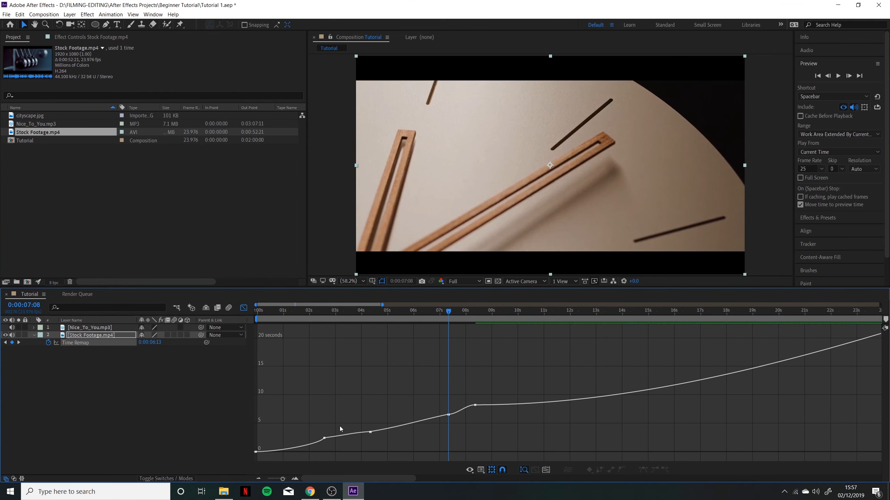
Straighten the curve into the second keyframe and move the third, fourth and fifth to about 3.8, 7.8 and 9.9 seconds
{"action": "left_click", "coordinate": [324, 438]}
{"action": "left_click_drag", "start_coordinate": [304, 444], "coordinate": [276, 449]}
{"action": "mouse_move", "coordinate": [370, 432]}
{"action": "left_mouse_down"}
{"action": "mouse_move", "coordinate": [383, 433]}
{"action": "mouse_move", "coordinate": [355, 434]}
{"action": "left_mouse_up"}
{"action": "left_click_drag", "start_coordinate": [448, 415], "coordinate": [514, 413]}
{"action": "left_click", "coordinate": [458, 420]}
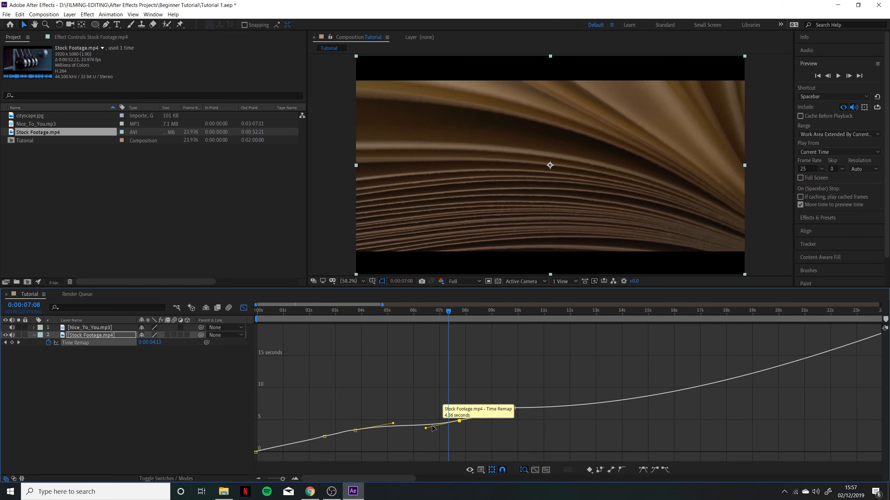
Adjust the handles of the third and fourth Time Remap keyframes to smooth the slow section between them
{"action": "left_click_drag", "start_coordinate": [426, 428], "coordinate": [425, 425]}
{"action": "left_click_drag", "start_coordinate": [498, 411], "coordinate": [494, 414]}
{"action": "left_click", "coordinate": [528, 407]}
{"action": "left_click", "coordinate": [332, 435]}
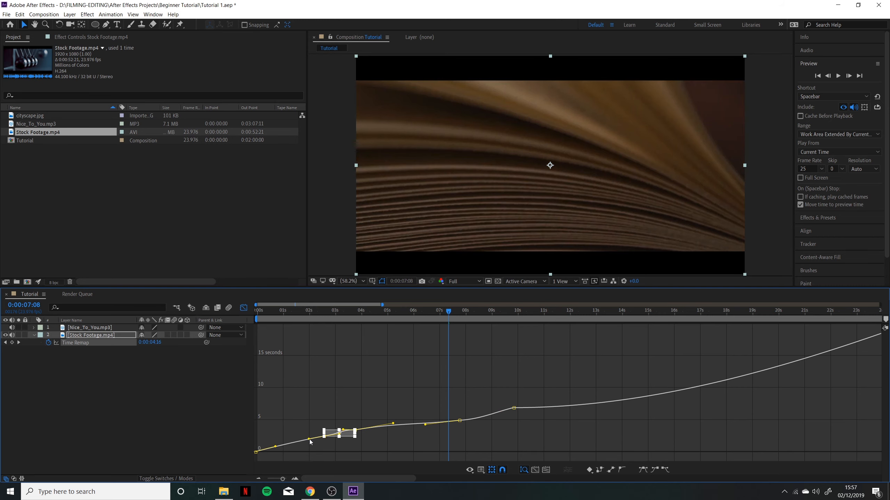
{"action": "left_click", "coordinate": [317, 445]}
{"action": "left_click", "coordinate": [355, 430]}
{"action": "left_click_drag", "start_coordinate": [343, 429], "coordinate": [382, 426]}
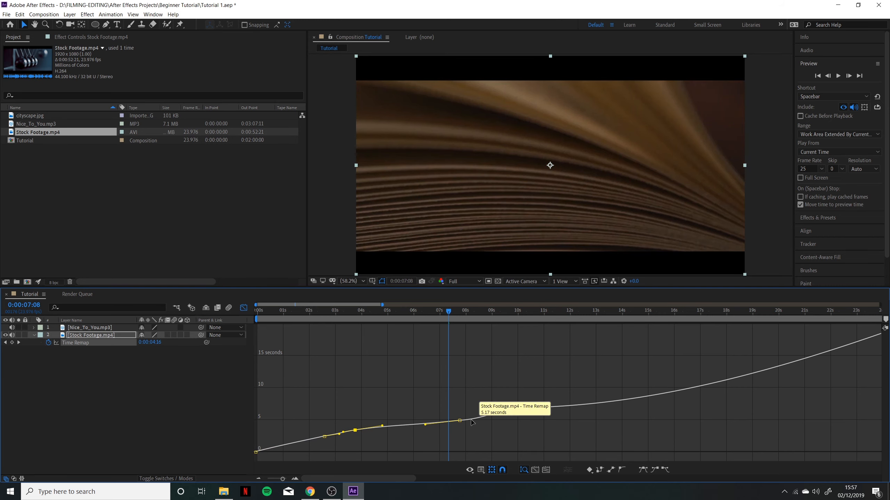
{"action": "left_click", "coordinate": [459, 420]}
Straighten the Time Remap curve between the fifth keyframe and the final keyframe by adjusting their handles
{"action": "left_click_drag", "start_coordinate": [396, 308], "coordinate": [715, 305]}
{"action": "left_click", "coordinate": [630, 334]}
{"action": "left_click_drag", "start_coordinate": [528, 334], "coordinate": [568, 359]}
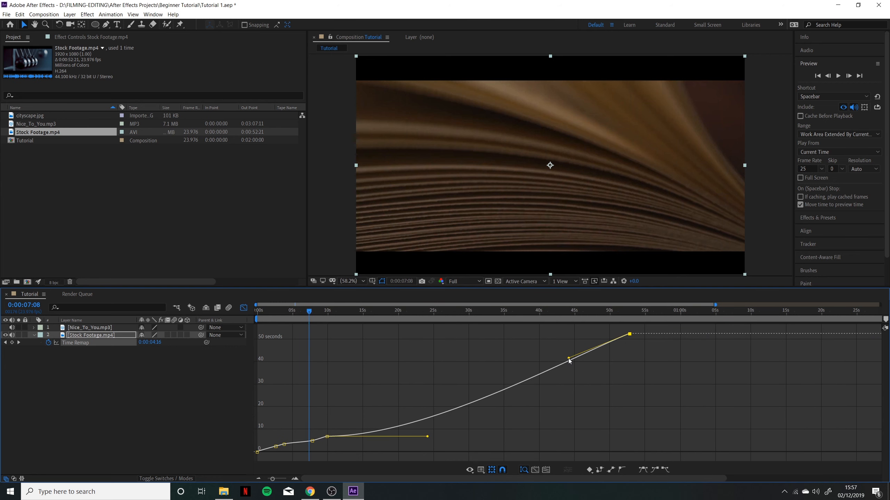
{"action": "left_click_drag", "start_coordinate": [427, 436], "coordinate": [395, 414]}
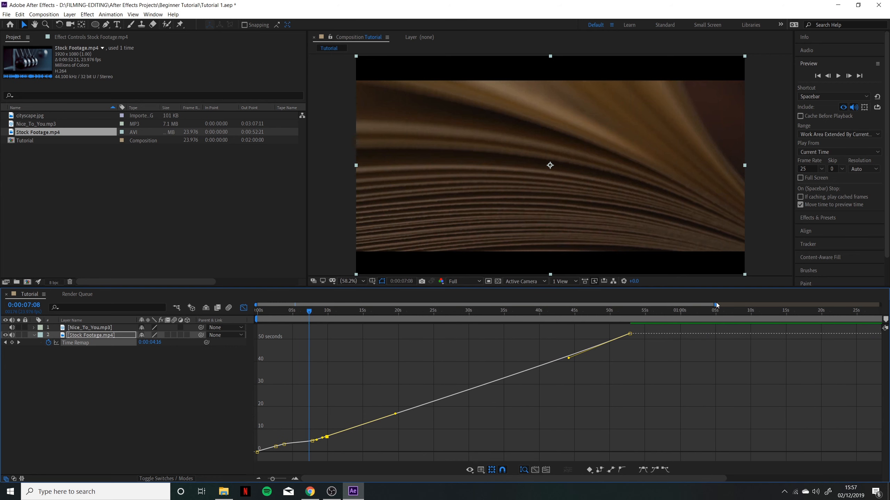
Preview the time-remapped footage from the start of the composition up to 0:00:19:11
{"action": "left_click_drag", "start_coordinate": [715, 306], "coordinate": [444, 305]}
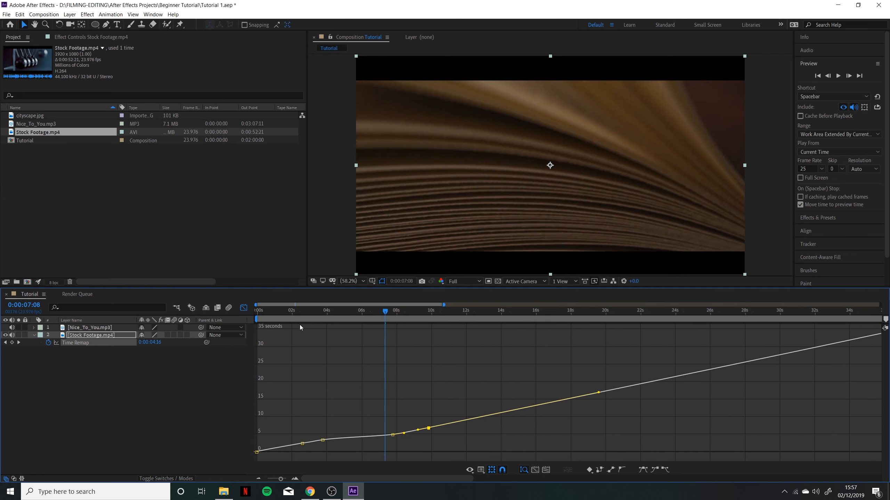
{"action": "left_click_drag", "start_coordinate": [294, 311], "coordinate": [206, 308]}
{"action": "key", "text": "space"}
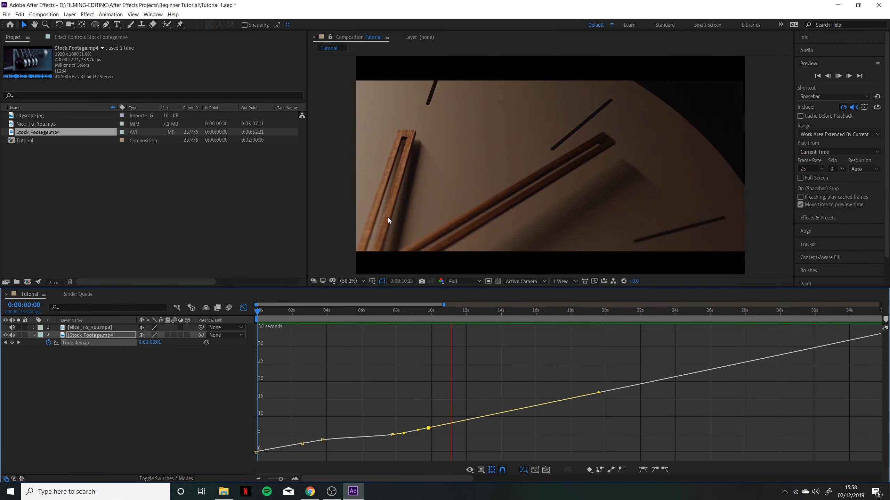
{"action": "key", "text": "space"}
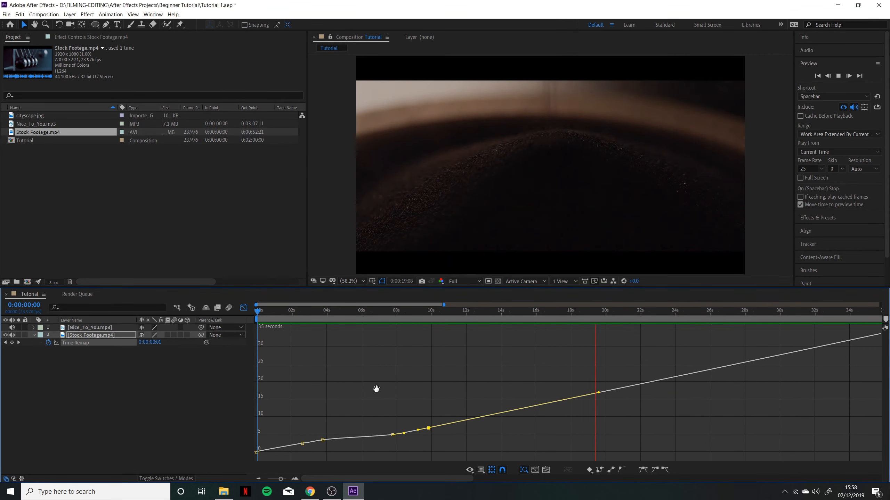
{"action": "key", "text": "space"}
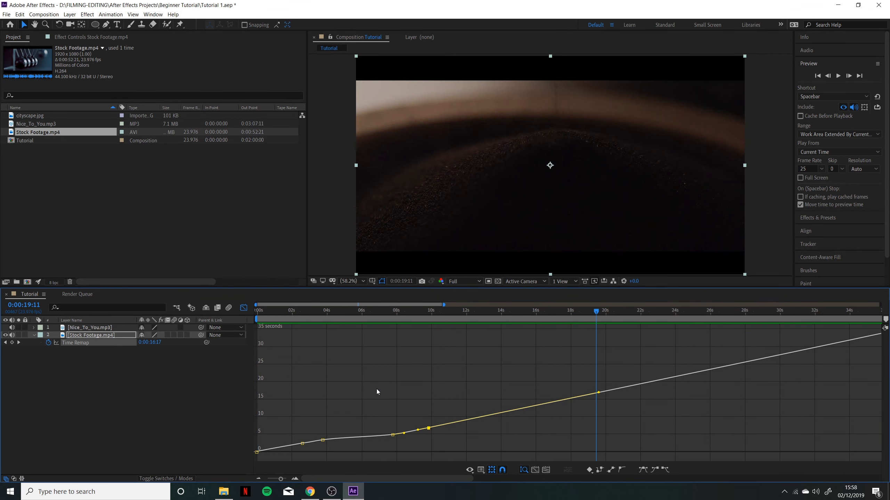
Return the timeline from the Graph Editor to layer bars and collapse the Stock Footage.mp4 layer's properties
{"action": "left_click", "coordinate": [243, 308]}
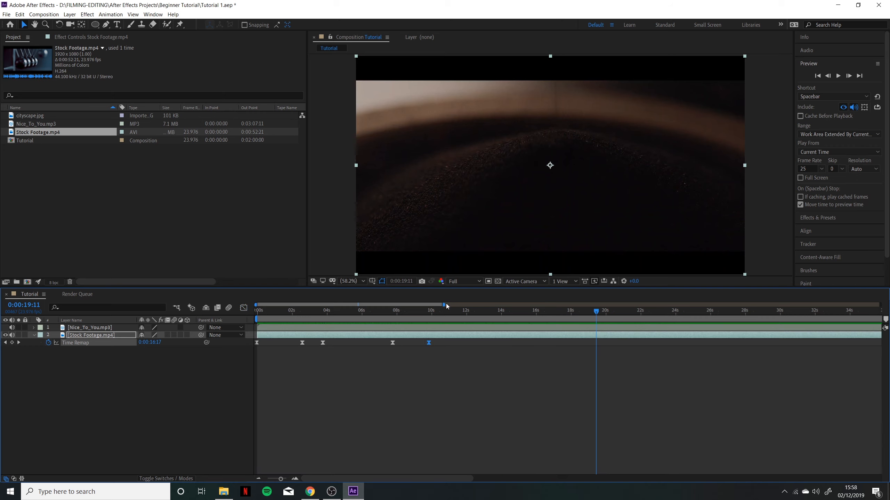
{"action": "left_click_drag", "start_coordinate": [445, 304], "coordinate": [586, 304]}
{"action": "left_click", "coordinate": [34, 335]}
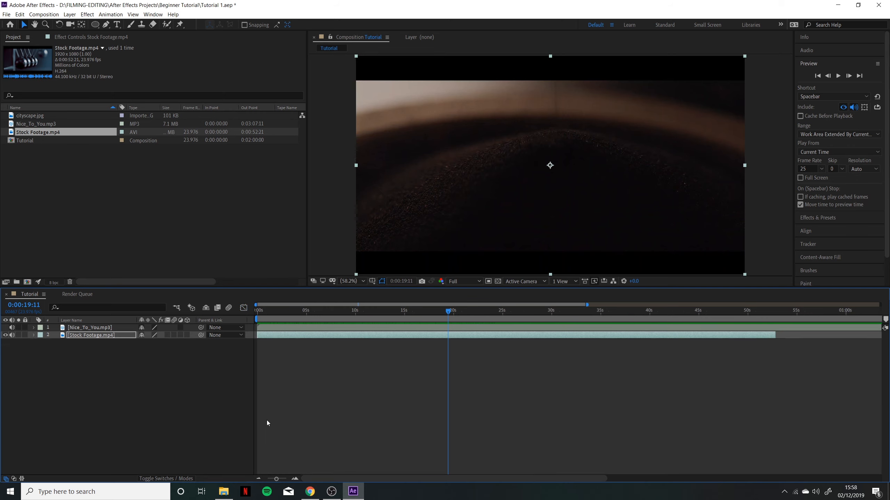
Add a text layer reading "TEXT" to the composition with the current time at 0:00:04:20
{"action": "left_click", "coordinate": [366, 423]}
{"action": "left_click", "coordinate": [273, 334]}
{"action": "left_click_drag", "start_coordinate": [281, 309], "coordinate": [305, 310]}
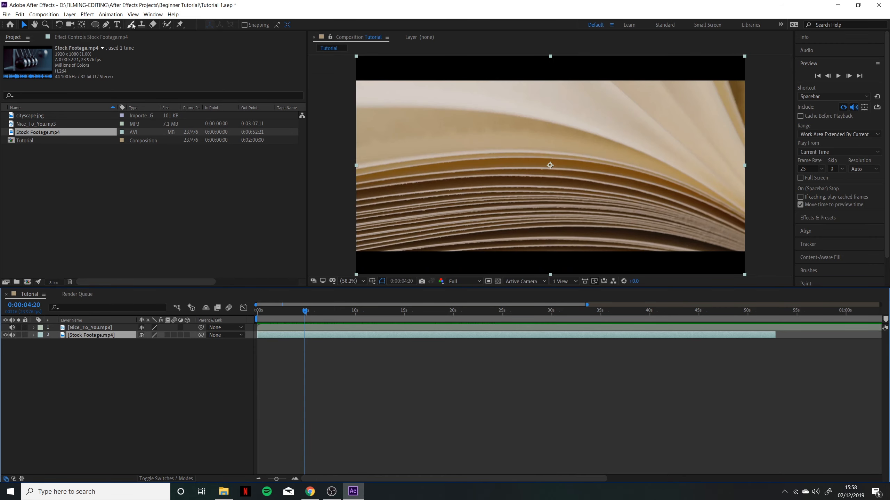
{"action": "left_click", "coordinate": [116, 25]}
{"action": "left_click", "coordinate": [428, 98]}
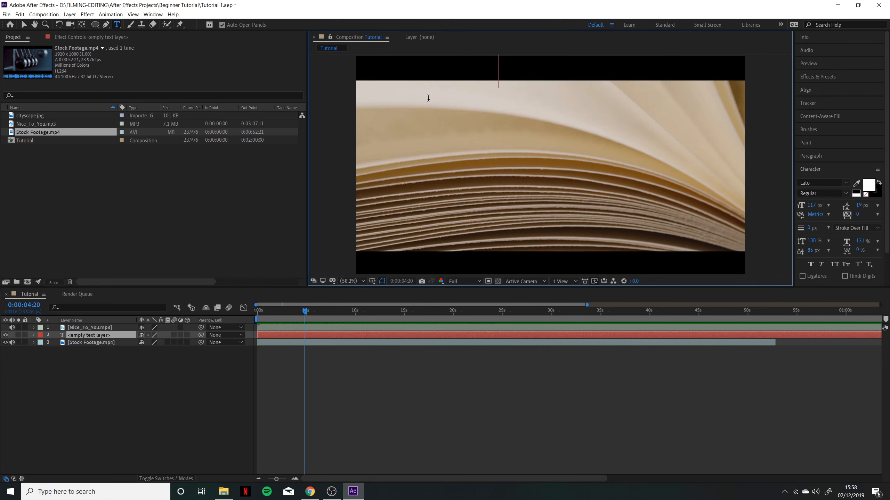
{"action": "type", "text": "TEXT"}
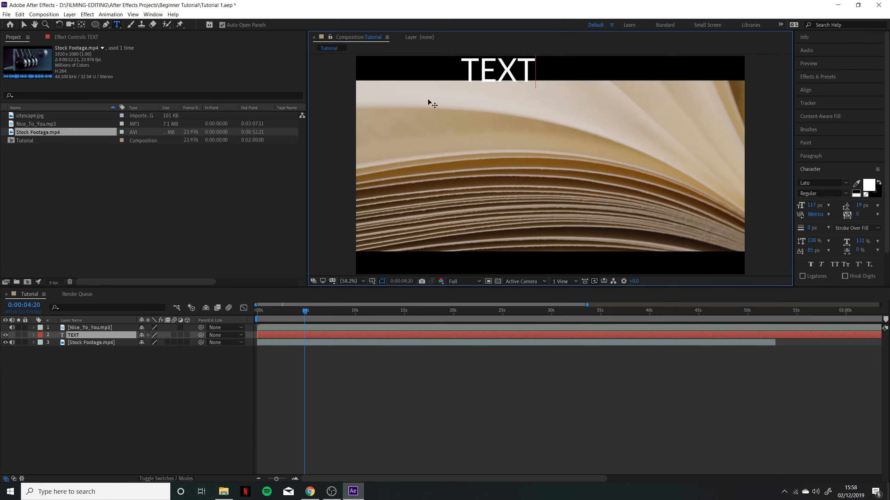
{"action": "left_click", "coordinate": [25, 25]}
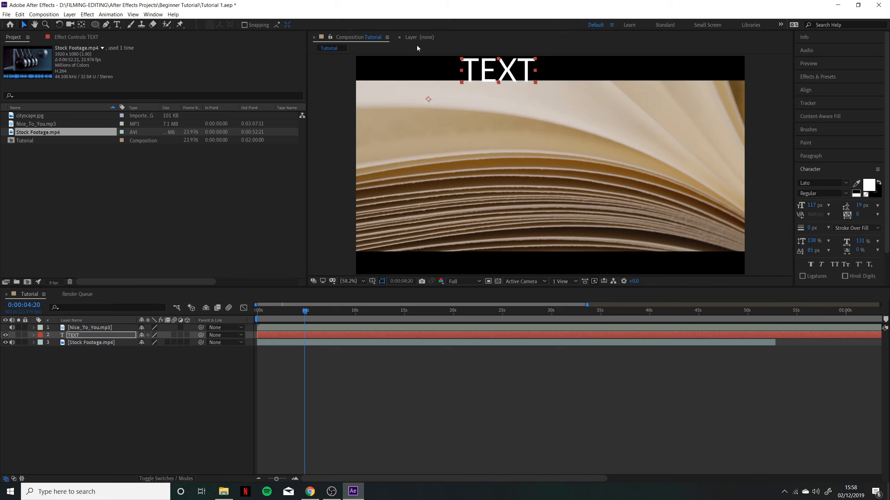
Move the text over the footage, centre its anchor point, and align it horizontally and vertically to the composition centre
{"action": "left_click_drag", "start_coordinate": [489, 71], "coordinate": [550, 205]}
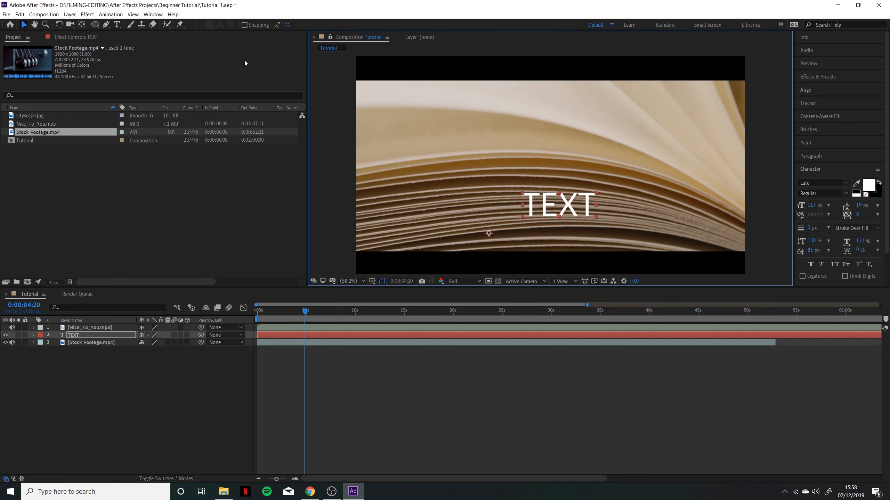
{"action": "left_click", "coordinate": [81, 25]}
{"action": "key", "text": "ctrl+alt+Home"}
{"action": "left_click", "coordinate": [805, 89]}
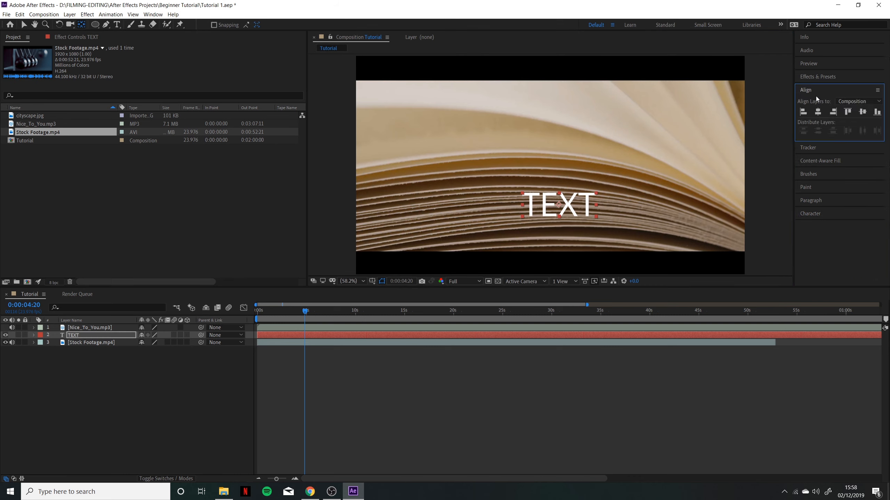
{"action": "left_click", "coordinate": [817, 112]}
{"action": "left_click", "coordinate": [862, 111]}
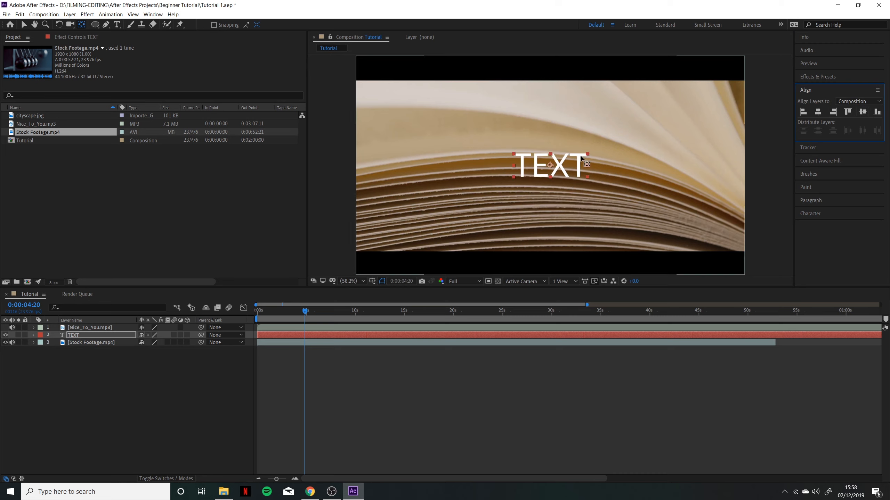
Scale the text up proportionally from its centre to span about half the frame width, and deselect it
{"action": "key", "text": "v"}
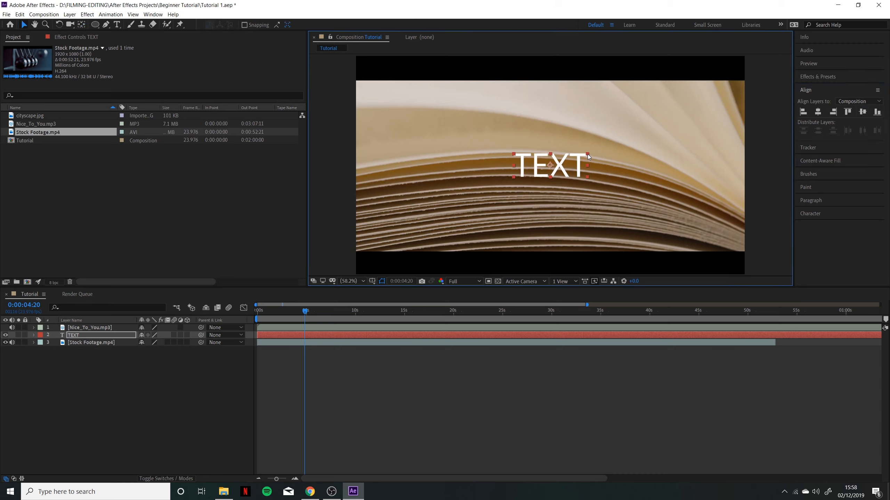
{"action": "left_click_drag", "start_coordinate": [587, 155], "coordinate": [675, 132]}
{"action": "left_click", "coordinate": [738, 134]}
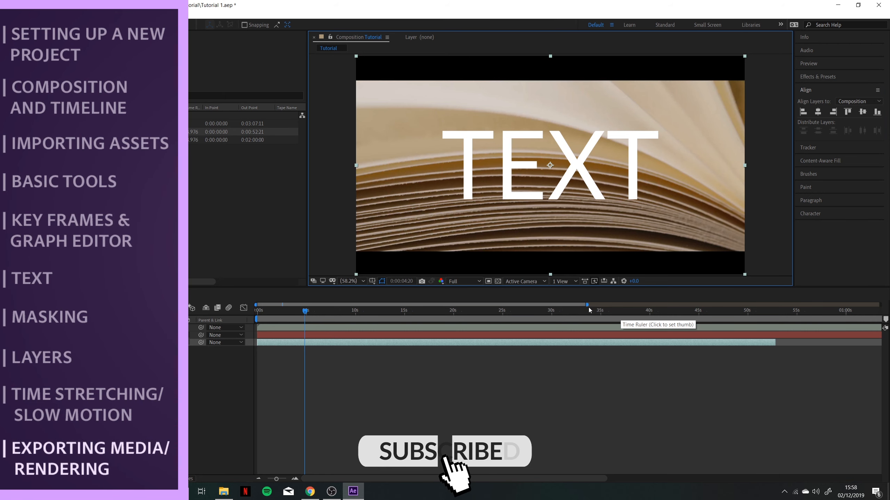
Shorten the work area so that it ends at about 10 seconds
{"action": "left_click_drag", "start_coordinate": [588, 305], "coordinate": [312, 343]}
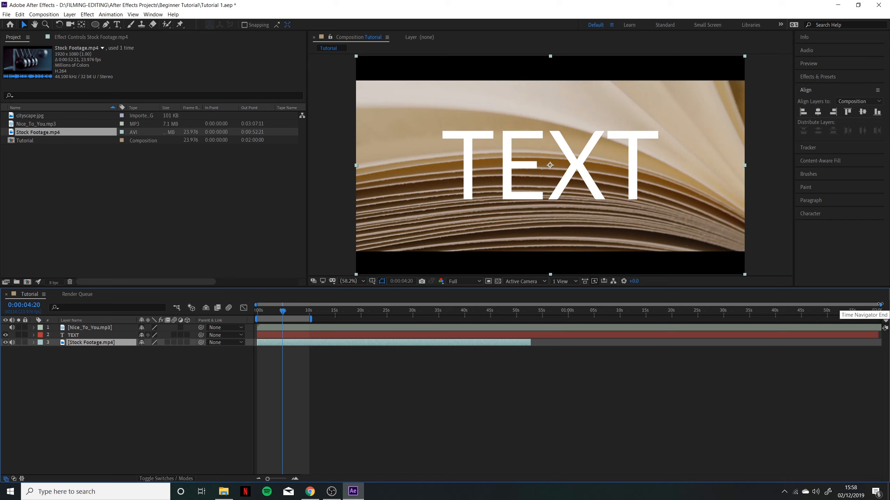
{"action": "left_click_drag", "start_coordinate": [880, 304], "coordinate": [313, 375]}
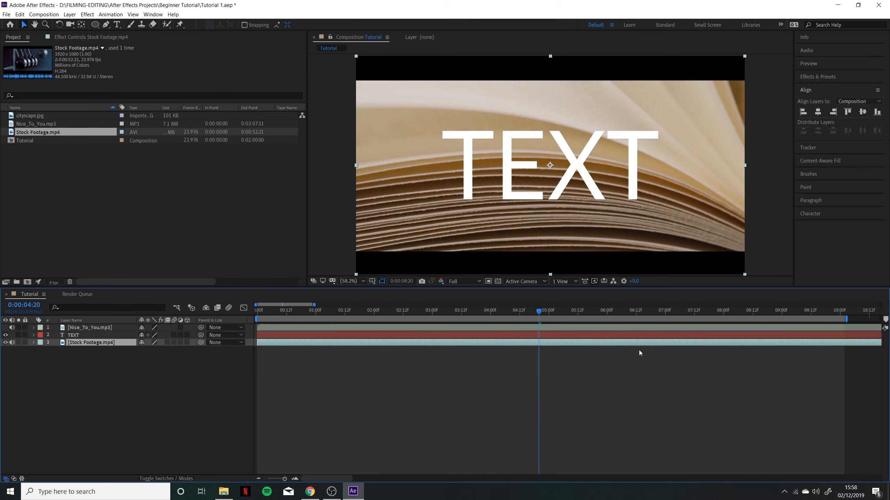
{"action": "left_click", "coordinate": [846, 317]}
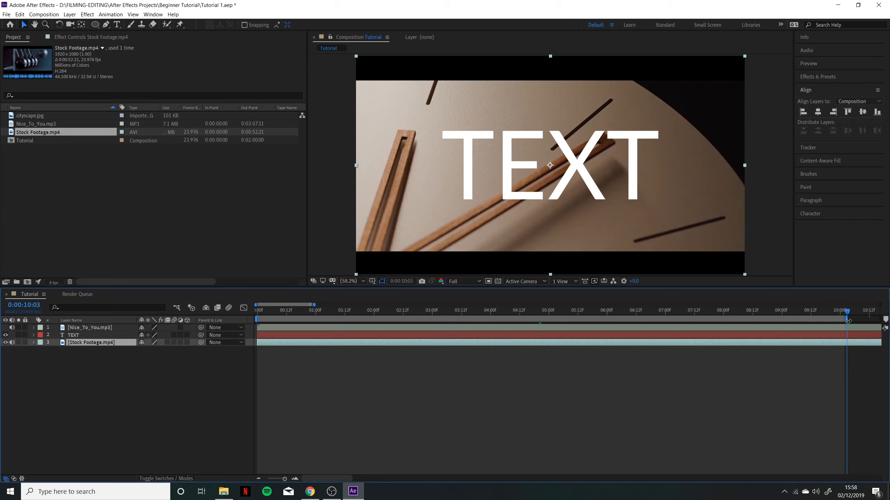
{"action": "left_click_drag", "start_coordinate": [845, 321], "coordinate": [351, 335]}
Preview the opening seconds of the composition from the start with the text over the footage
{"action": "key", "text": "Home"}
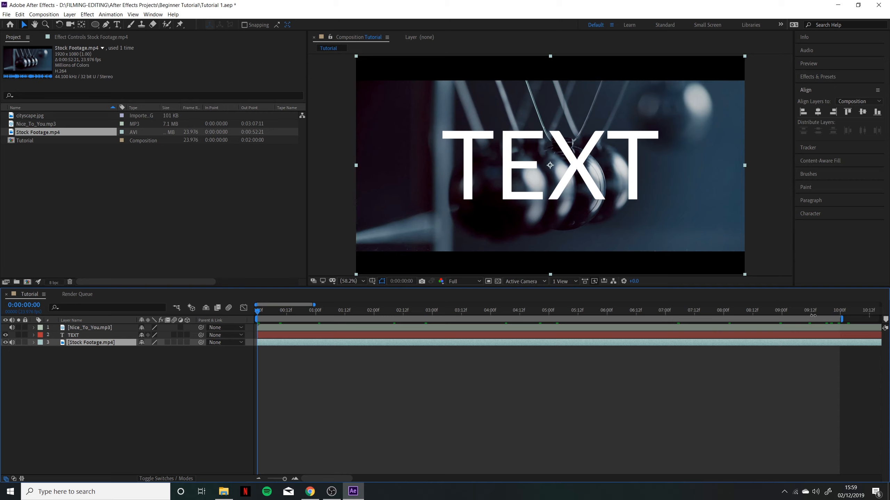
{"action": "key", "text": "space"}
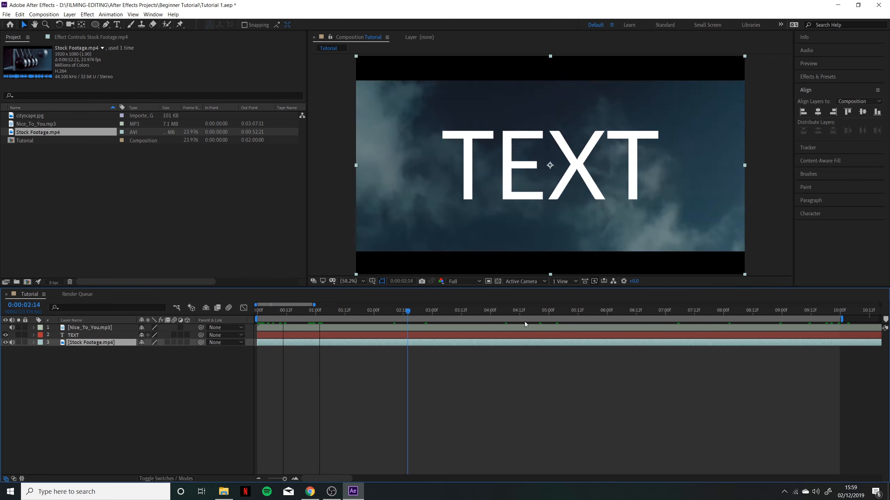
{"action": "key", "text": "space"}
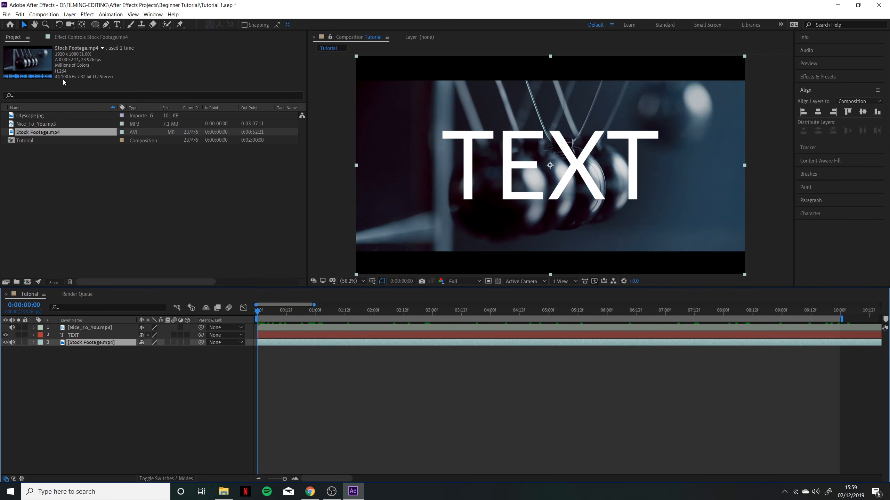
Send the composition to the Adobe Media Encoder queue for export
{"action": "left_click", "coordinate": [6, 16]}
{"action": "mouse_move", "coordinate": [36, 15]}
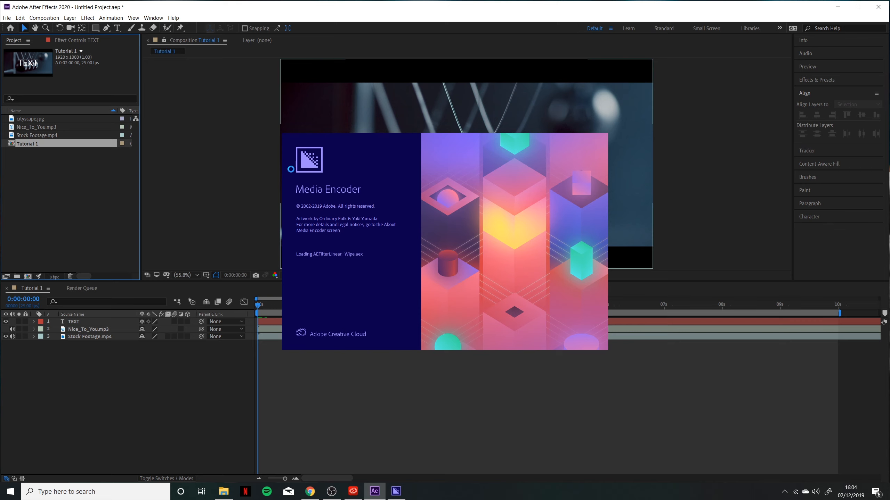
Switch to Creative Cloud Desktop, find Media Encoder among the available apps, and minimize the window
{"action": "left_click", "coordinate": [353, 491]}
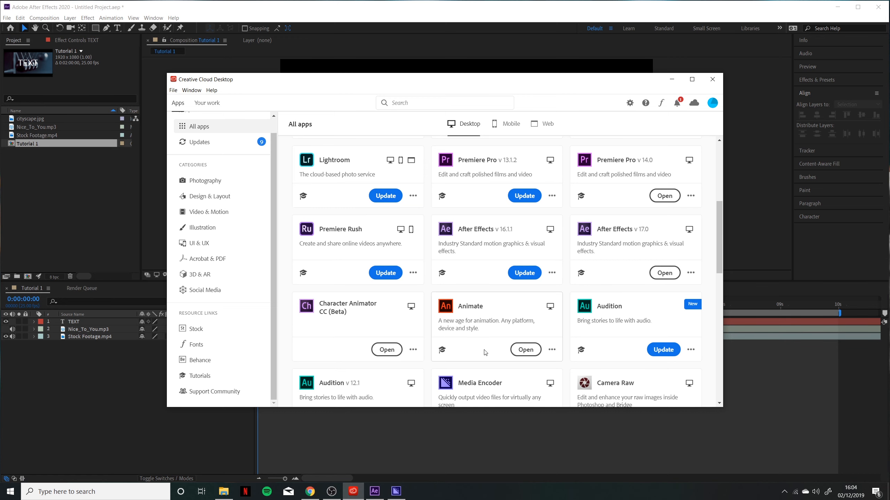
{"action": "scroll", "coordinate": [476, 318], "scroll_direction": "down", "scroll_amount": 3}
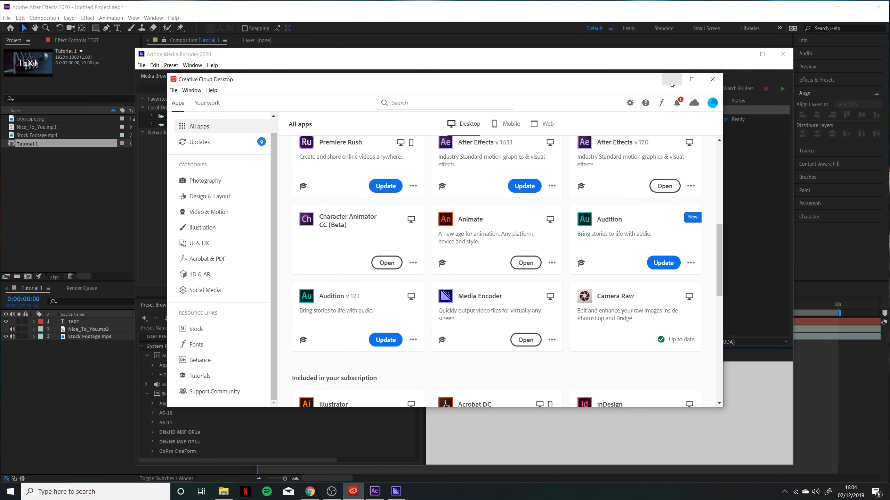
{"action": "left_click", "coordinate": [671, 80]}
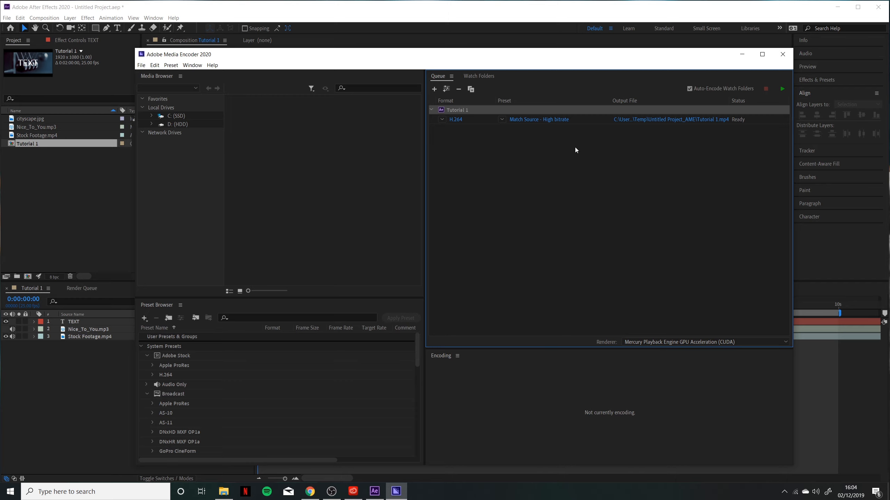
Open the export settings of the queued Tutorial 1 composition in Media Encoder and keep the format at H.264
{"action": "left_click", "coordinate": [580, 121]}
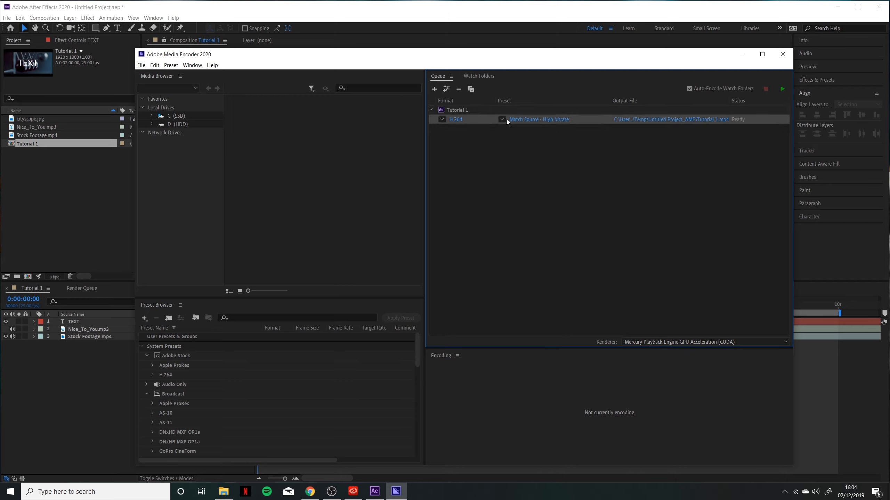
{"action": "left_click", "coordinate": [546, 120]}
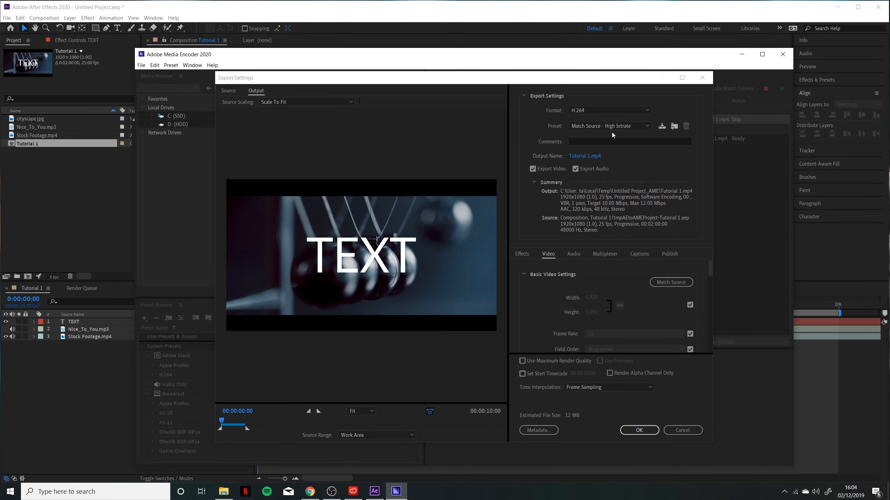
{"action": "left_click", "coordinate": [597, 110]}
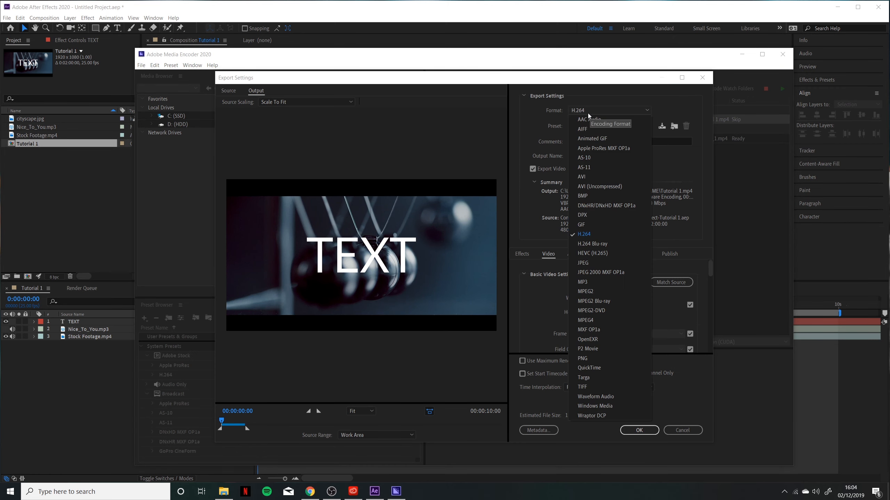
{"action": "left_click", "coordinate": [594, 110]}
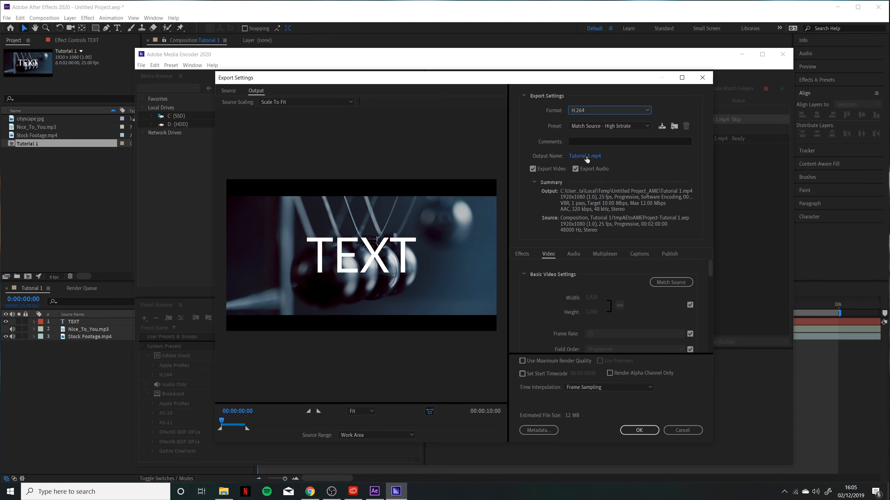
Review the available H.264 export presets, keeping Match Source - High bitrate
{"action": "left_click", "coordinate": [603, 126]}
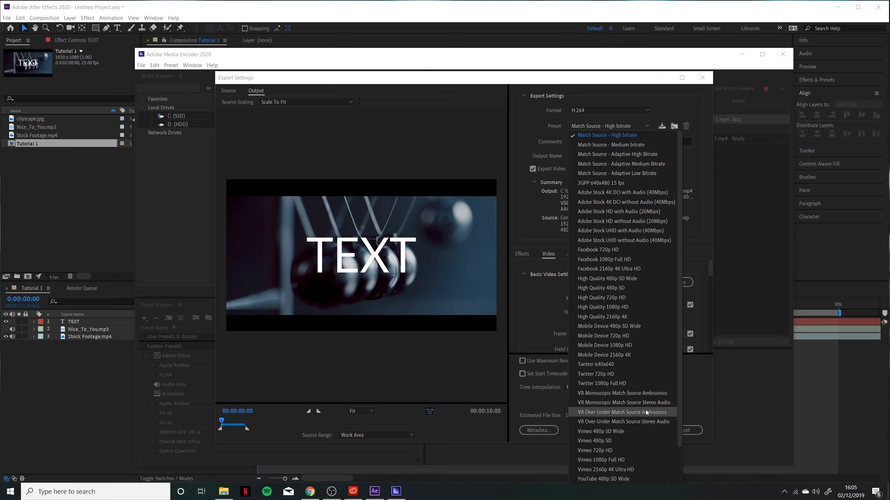
{"action": "scroll", "coordinate": [616, 365], "scroll_direction": "down", "scroll_amount": 2}
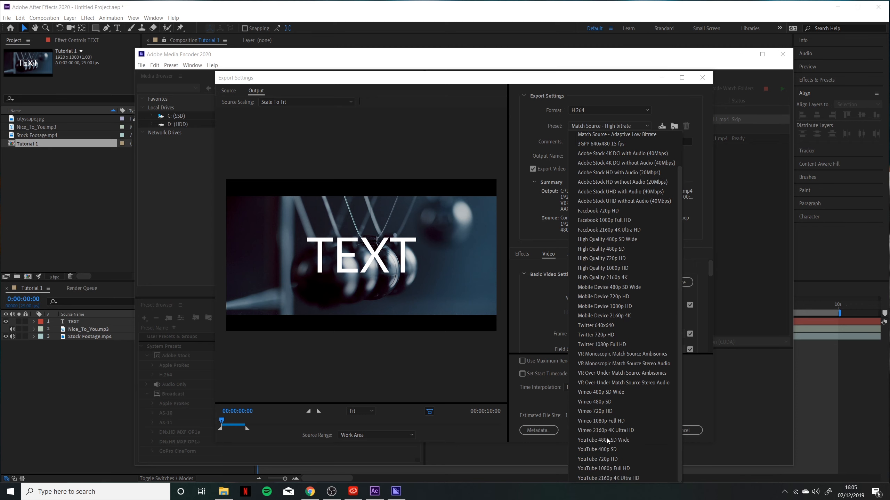
{"action": "scroll", "coordinate": [649, 281], "scroll_direction": "up", "scroll_amount": 2}
{"action": "left_click", "coordinate": [599, 124]}
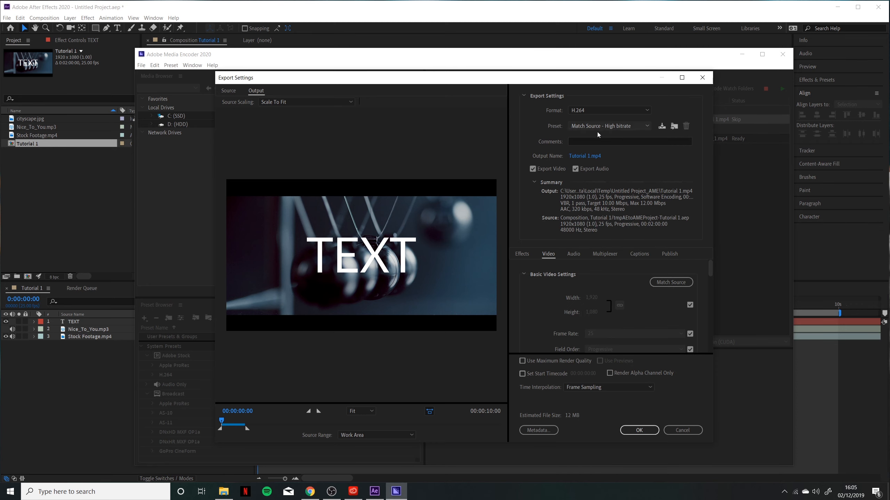
Open the output file's save location and browse to the Beginner Tutorial folder within After Effects Projects on the D: drive
{"action": "left_click", "coordinate": [582, 156]}
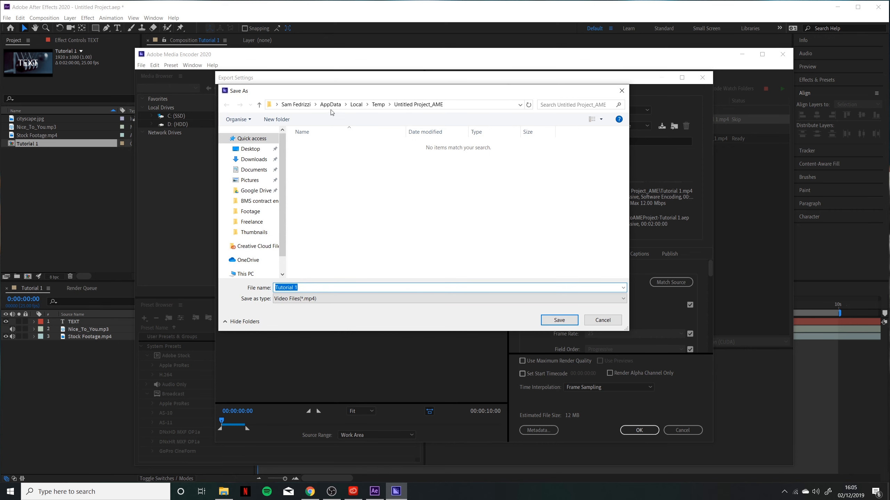
{"action": "left_click", "coordinate": [257, 222]}
{"action": "left_click", "coordinate": [271, 212]}
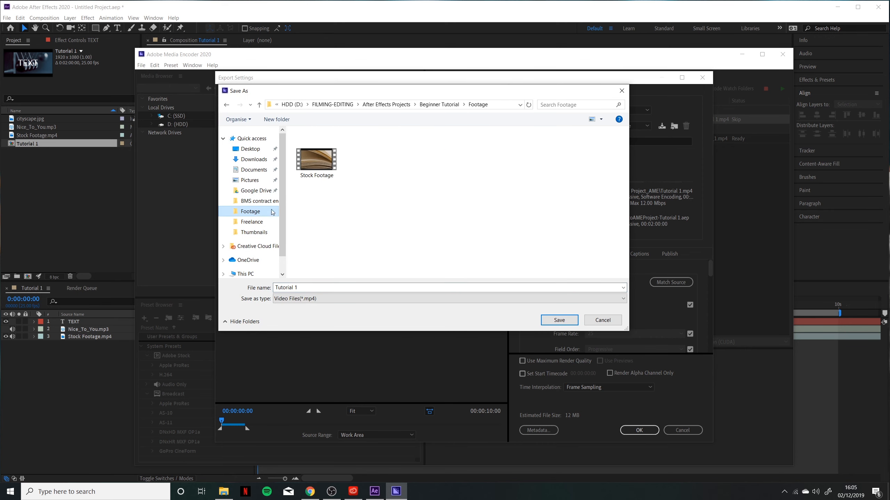
{"action": "left_click", "coordinate": [445, 104]}
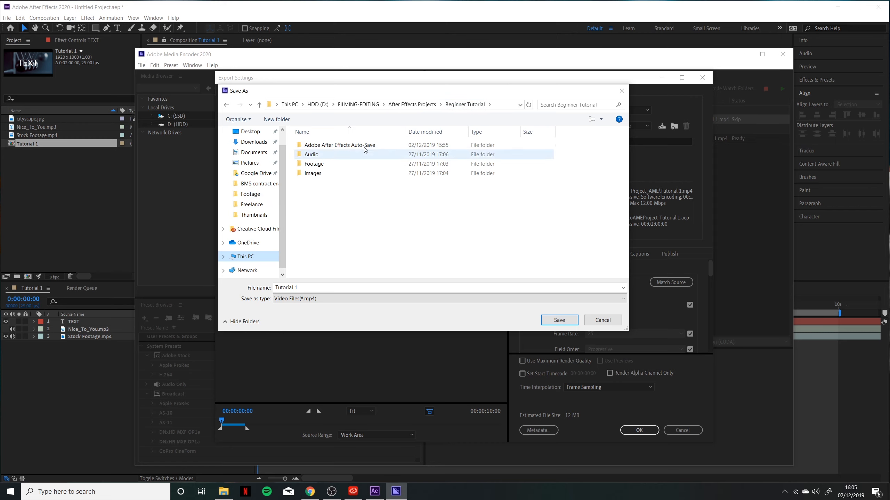
{"action": "left_click", "coordinate": [411, 105]}
{"action": "double_click", "coordinate": [320, 145]}
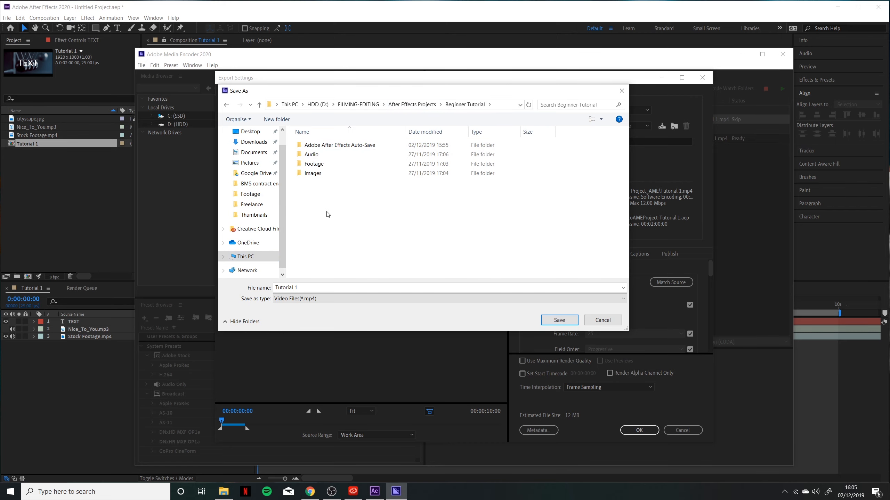
Create a folder named Output in Beginner Tutorial and save the output file there as Tutorial 1
{"action": "right_click", "coordinate": [324, 208]}
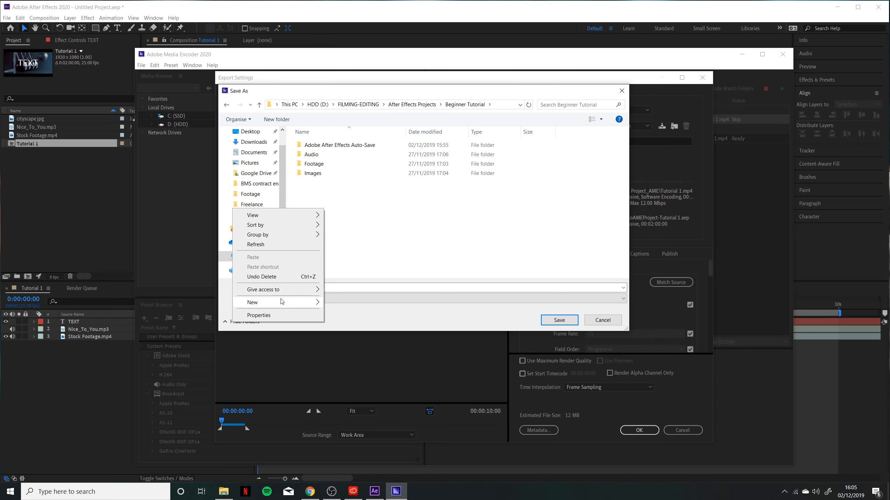
{"action": "mouse_move", "coordinate": [282, 302]}
{"action": "left_click", "coordinate": [339, 306]}
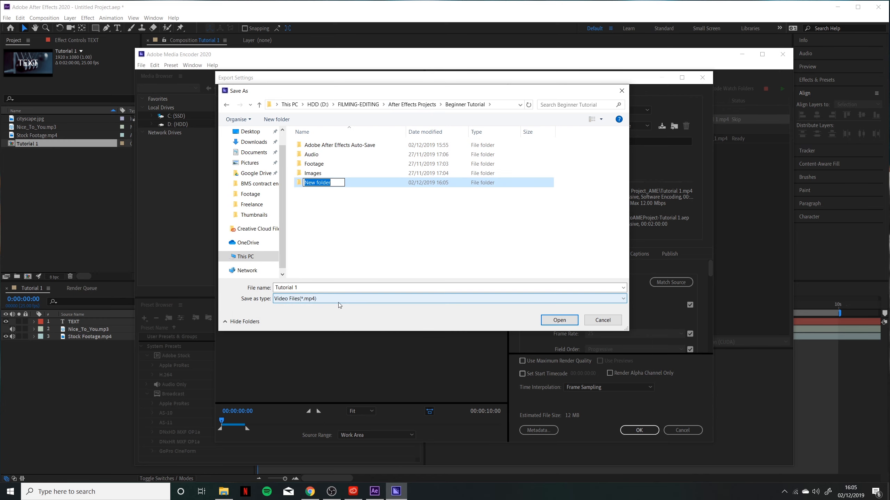
{"action": "type", "text": "Output"}
{"action": "key", "text": "Return"}
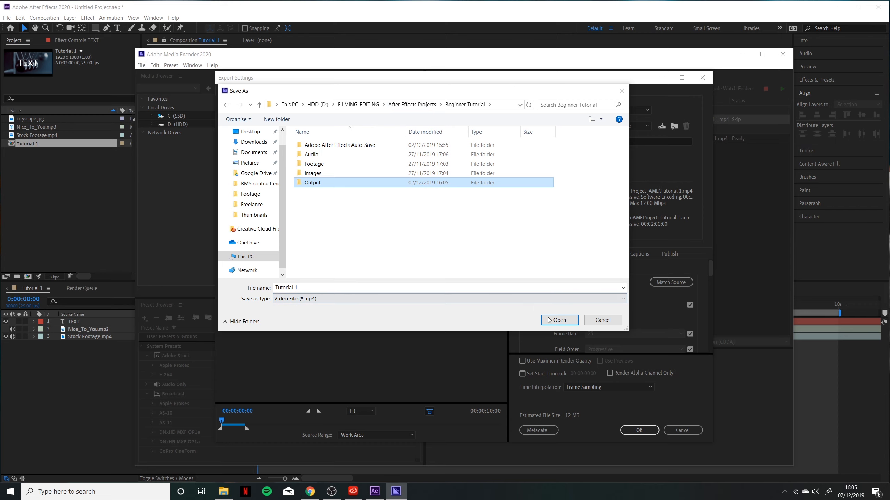
{"action": "double_click", "coordinate": [393, 181]}
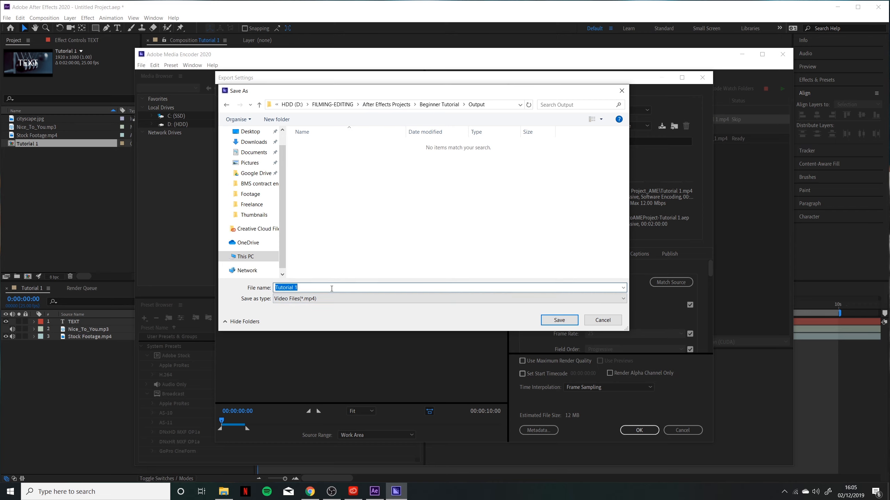
{"action": "left_click", "coordinate": [559, 320]}
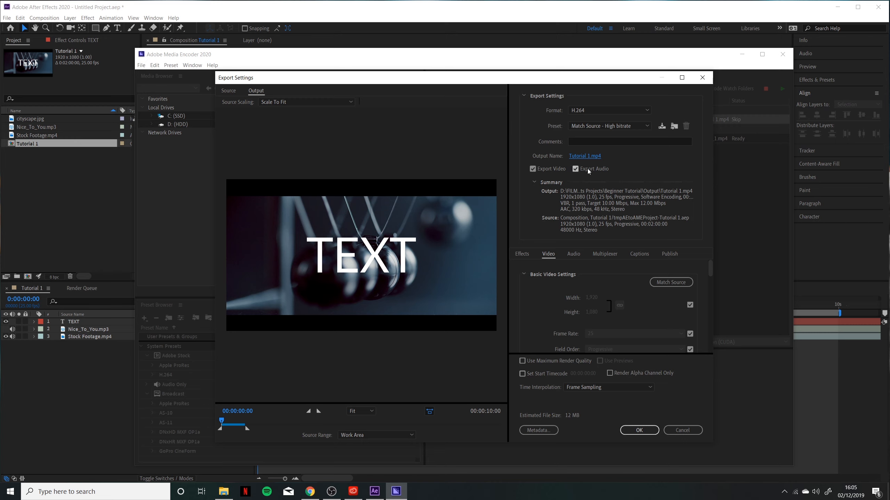
Review the video settings and the metadata export options of the Tutorial 1 job and accept the export settings
{"action": "scroll", "coordinate": [549, 314], "scroll_direction": "down", "scroll_amount": 2}
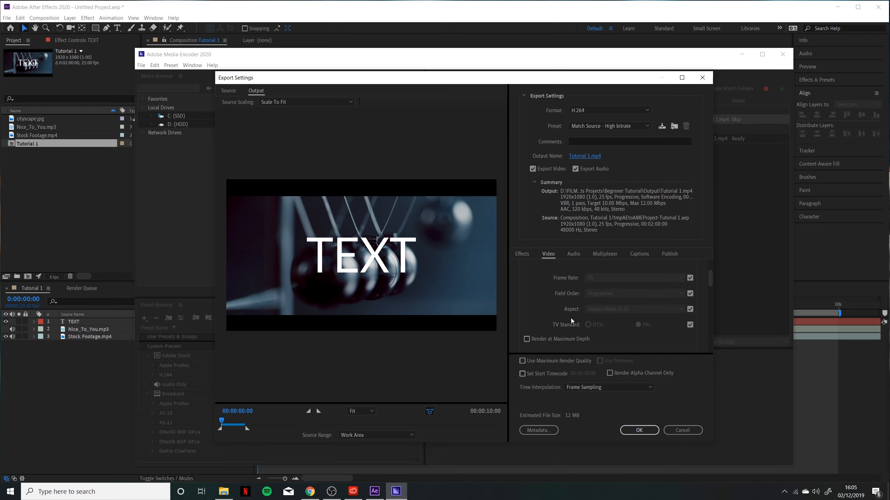
{"action": "scroll", "coordinate": [570, 319], "scroll_direction": "down", "scroll_amount": 2}
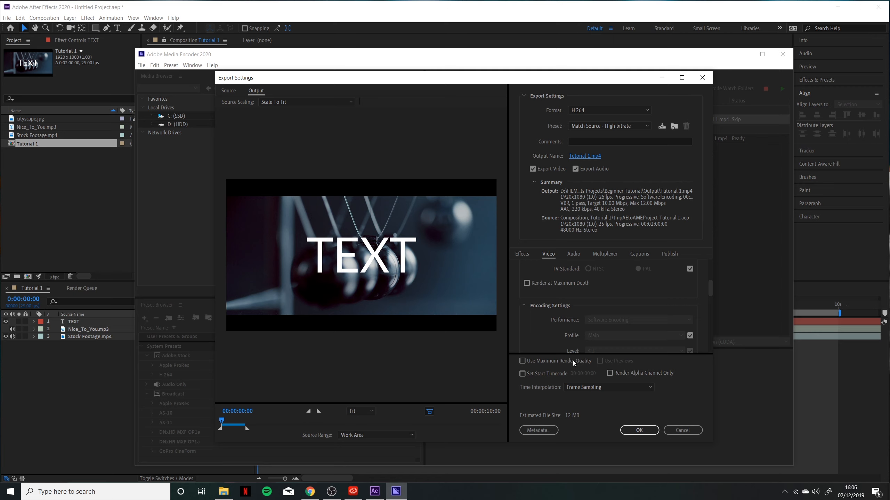
{"action": "left_click", "coordinate": [535, 430]}
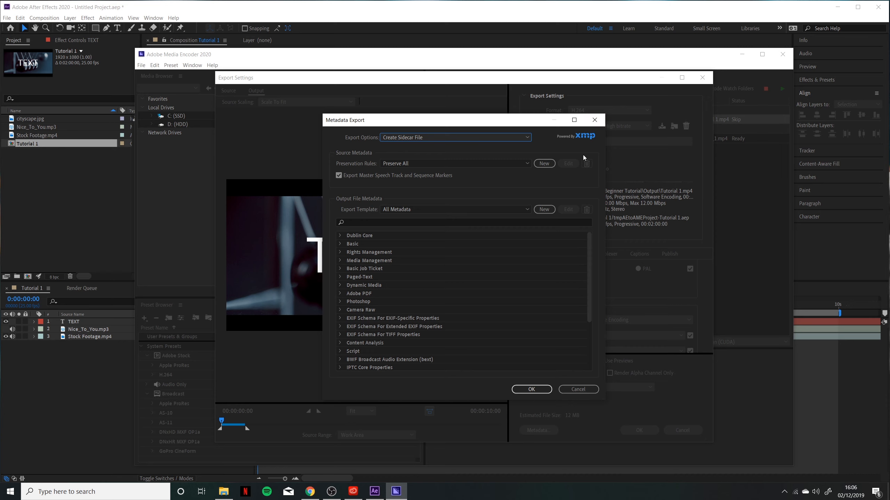
{"action": "left_click", "coordinate": [588, 124]}
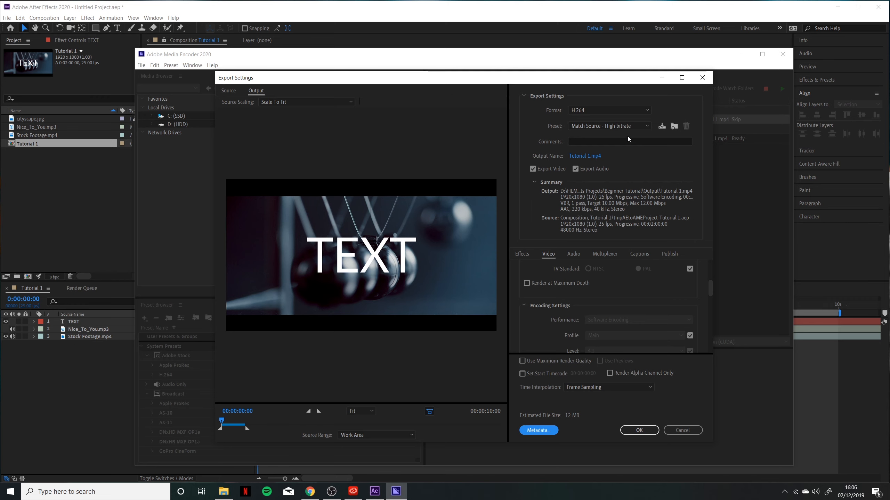
{"action": "left_click", "coordinate": [651, 431]}
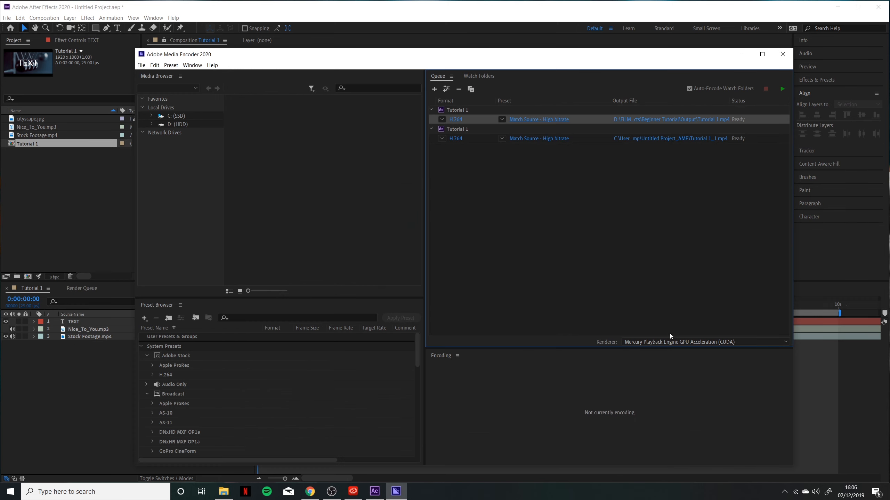
Remove the duplicate job with output Tutorial 1_1.mp4 from the queue, start encoding the remaining Tutorial 1 job and minimise Media Encoder
{"action": "left_click", "coordinate": [578, 139]}
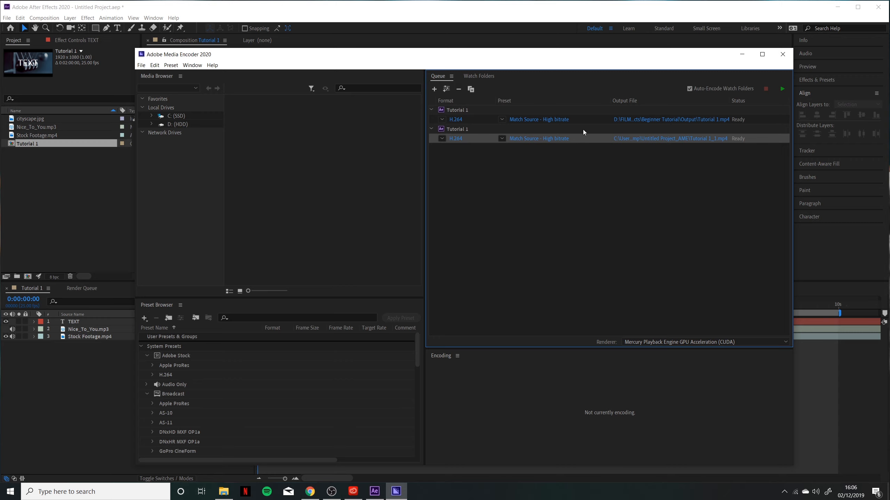
{"action": "left_click", "coordinate": [602, 119]}
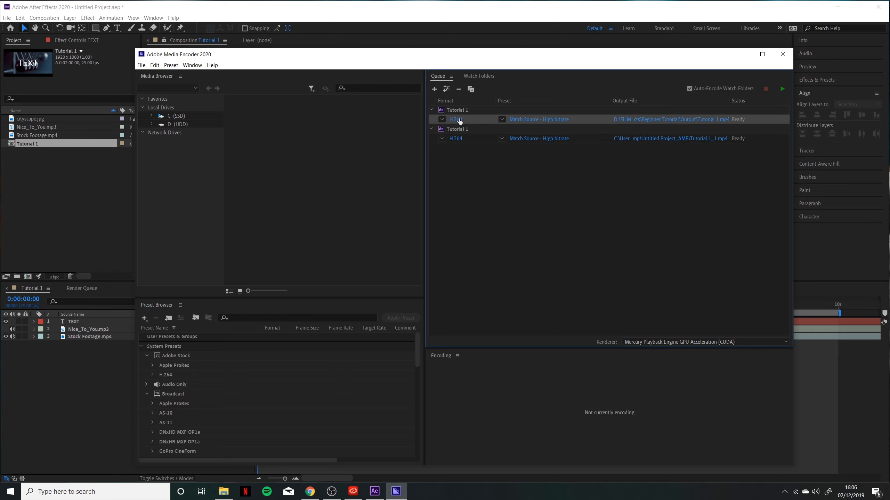
{"action": "left_click", "coordinate": [581, 138]}
{"action": "key", "text": "Delete"}
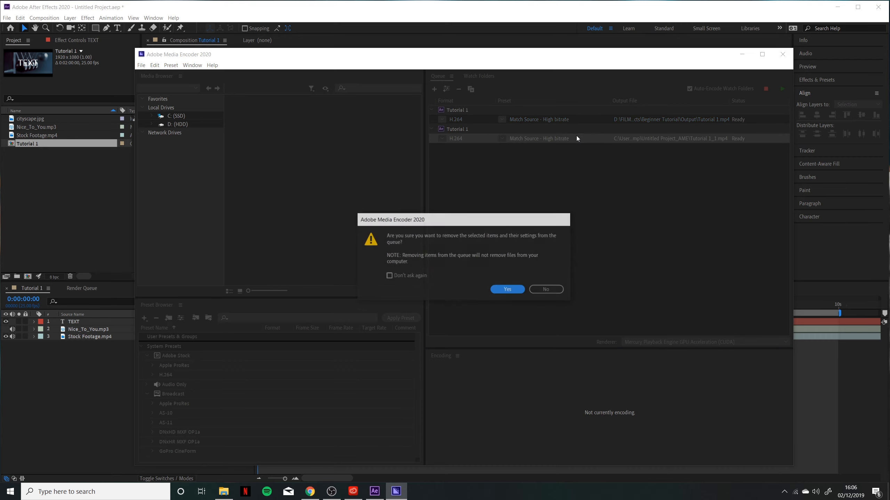
{"action": "left_click", "coordinate": [508, 289]}
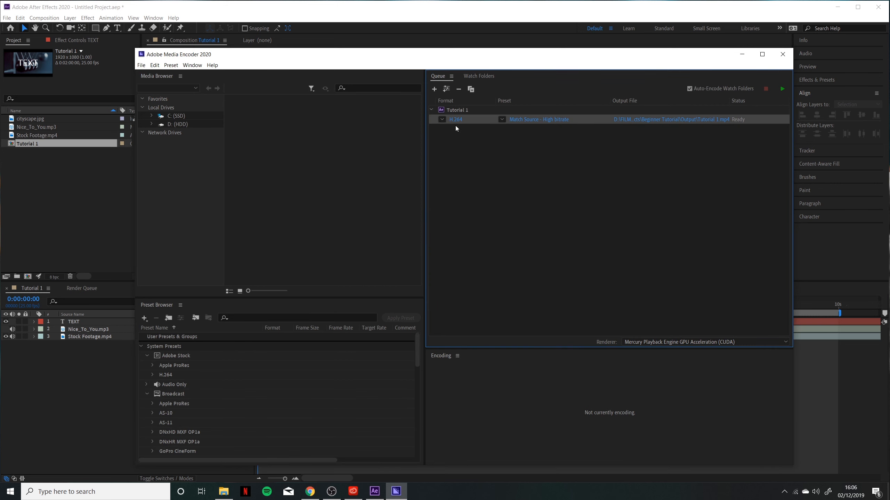
{"action": "left_click", "coordinate": [782, 90]}
{"action": "left_click", "coordinate": [742, 54]}
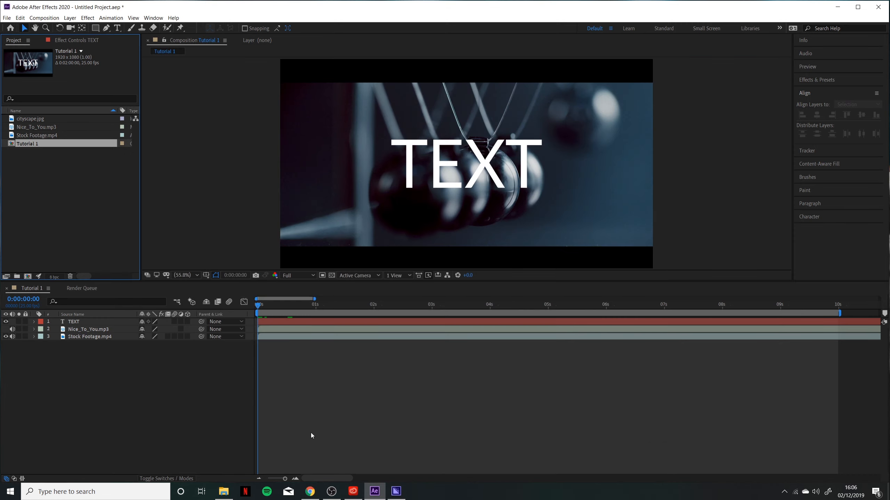
Switch to File Explorer, browse to the Output folder in Beginner Tutorial and select the exported Tutorial 1 video
{"action": "left_click", "coordinate": [226, 495]}
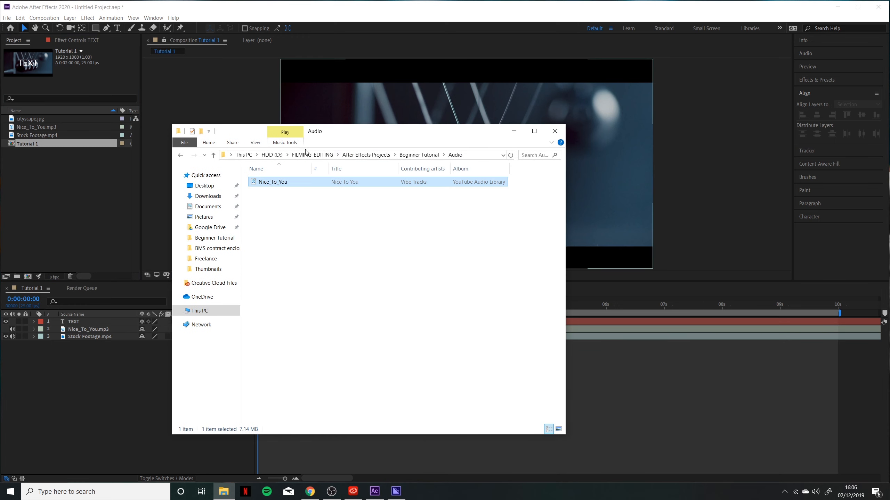
{"action": "left_click", "coordinate": [419, 155]}
{"action": "left_click", "coordinate": [265, 191]}
{"action": "double_click", "coordinate": [267, 219]}
{"action": "left_click", "coordinate": [279, 188]}
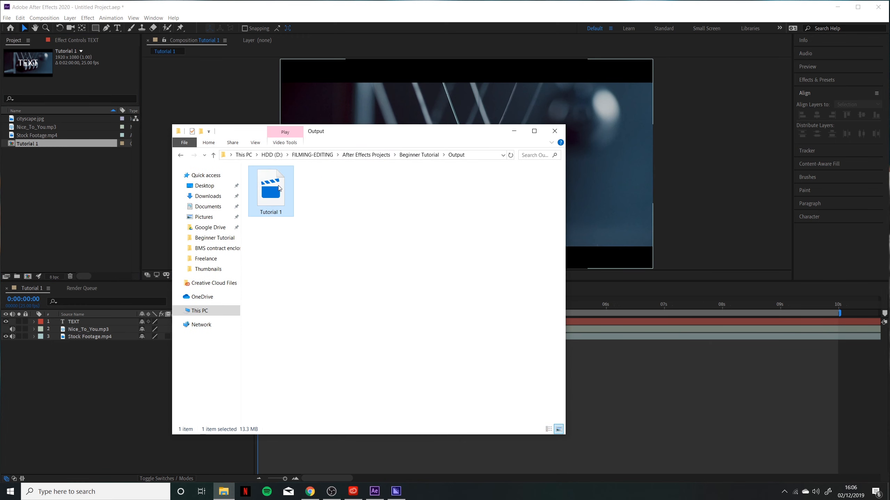
Play the exported Tutorial 1 video to check the text and footage, close the player and minimise File Explorer
{"action": "double_click", "coordinate": [259, 197]}
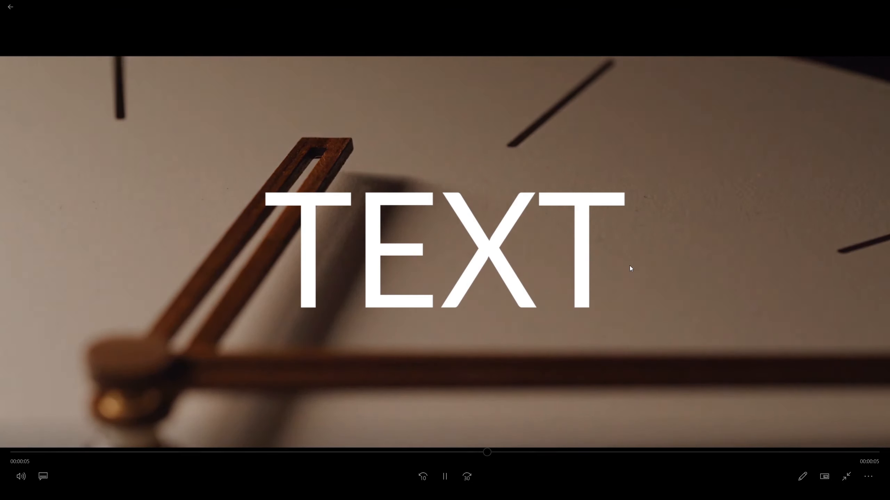
{"action": "left_click", "coordinate": [629, 266]}
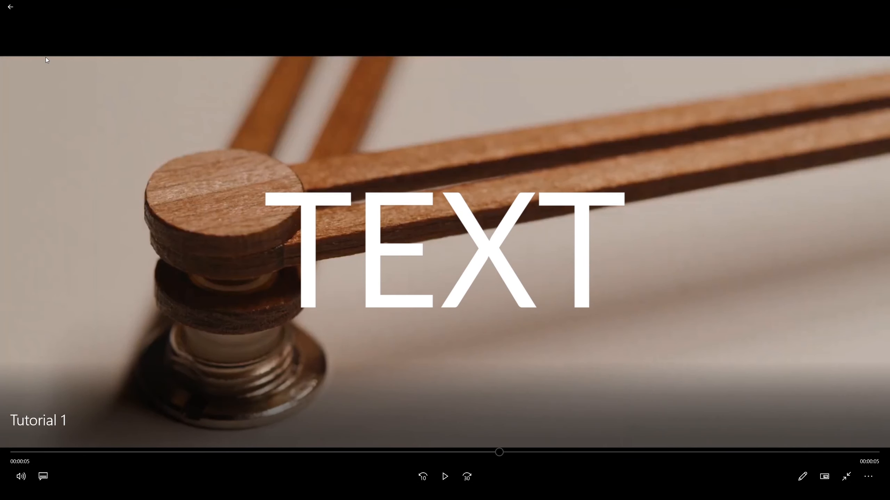
{"action": "left_click", "coordinate": [10, 7]}
{"action": "left_click", "coordinate": [873, 7]}
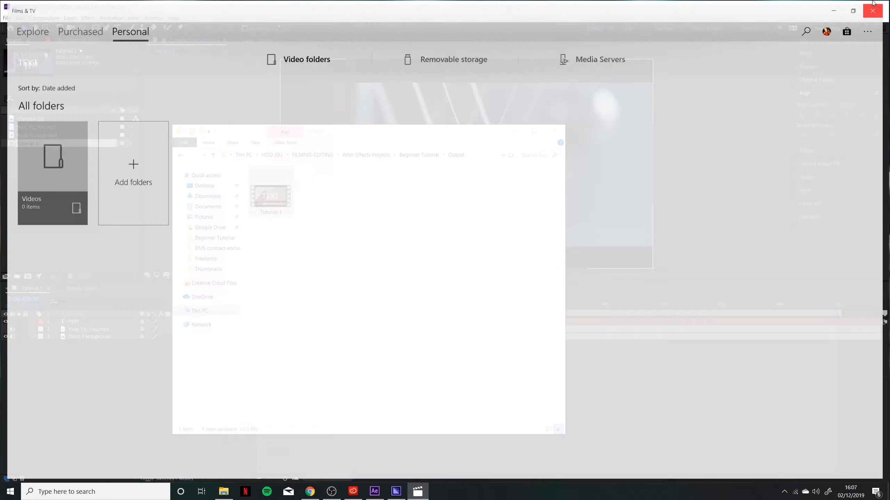
{"action": "left_click", "coordinate": [514, 132]}
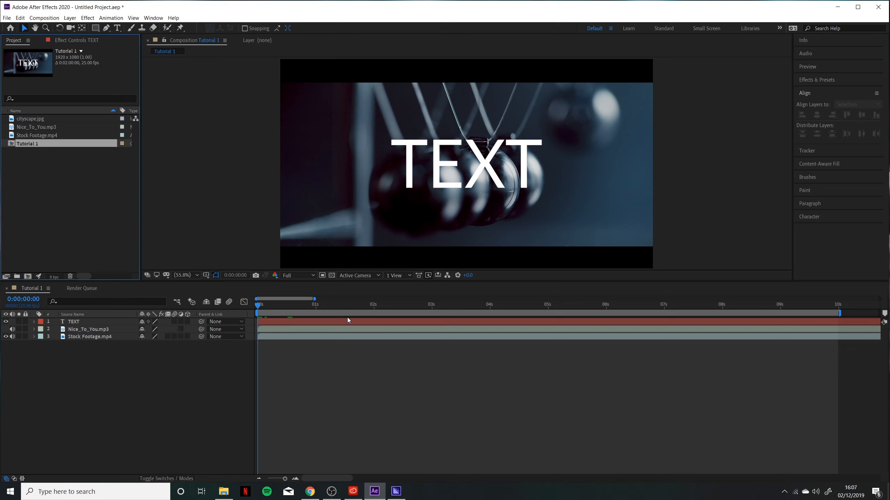
Check the job's status in Media Encoder and switch to Creative Cloud Desktop to look through the available desktop apps
{"action": "left_click", "coordinate": [397, 491]}
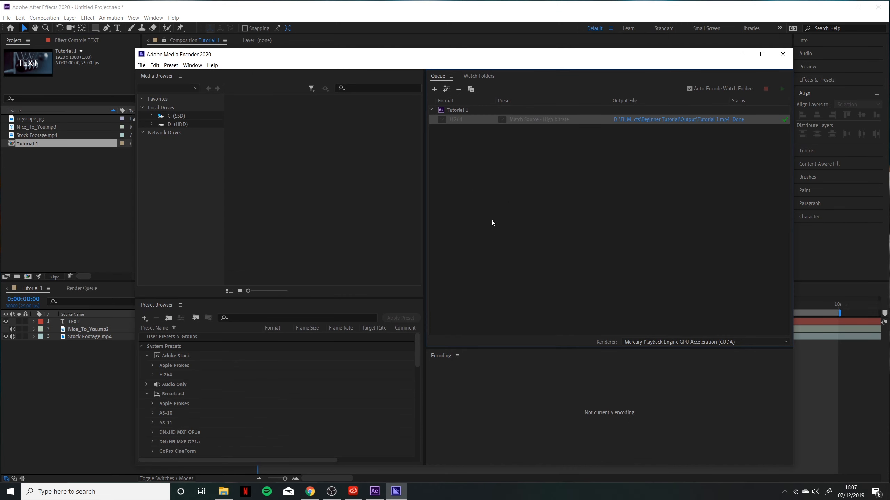
{"action": "left_click", "coordinate": [396, 491]}
{"action": "left_click", "coordinate": [353, 491]}
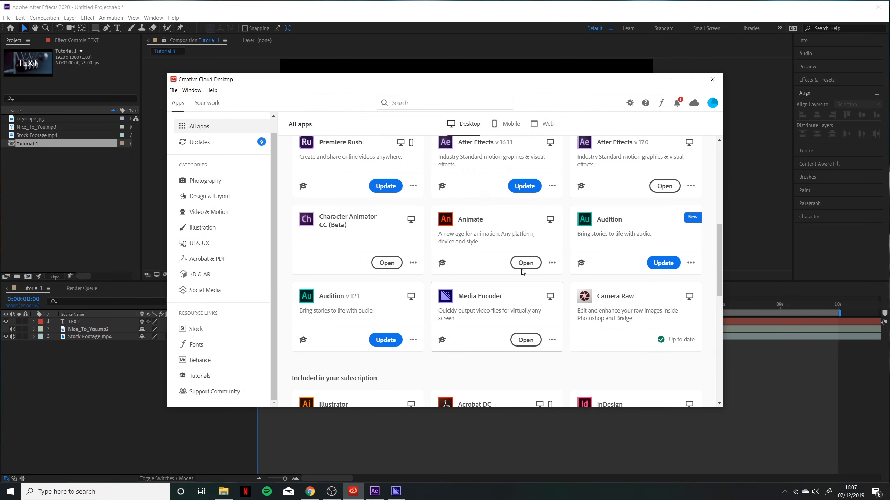
{"action": "scroll", "coordinate": [516, 270], "scroll_direction": "up", "scroll_amount": 3}
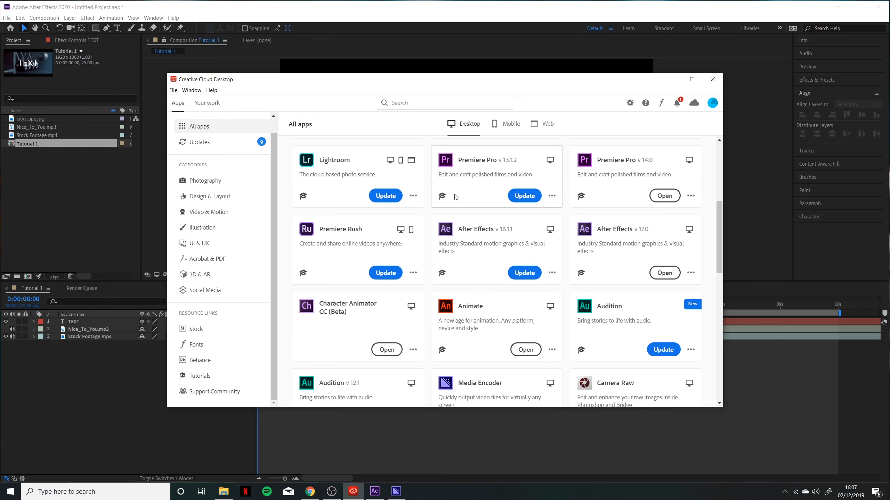
{"action": "scroll", "coordinate": [497, 273], "scroll_direction": "up", "scroll_amount": 2}
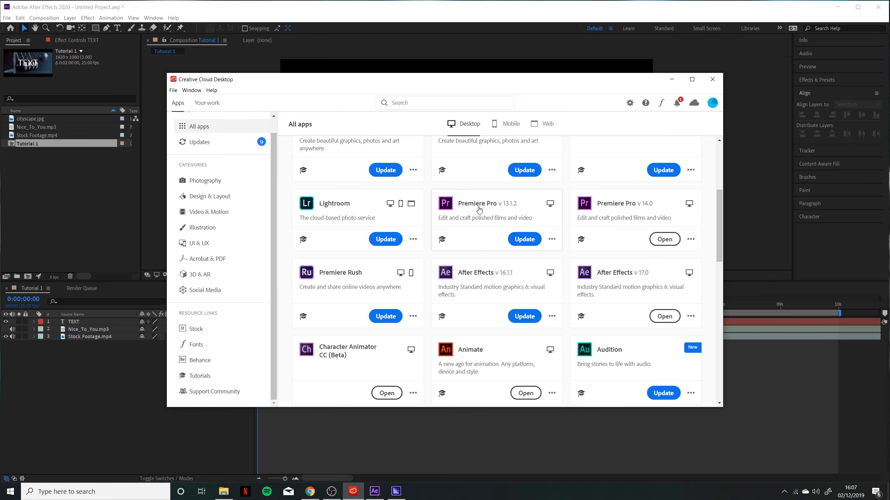